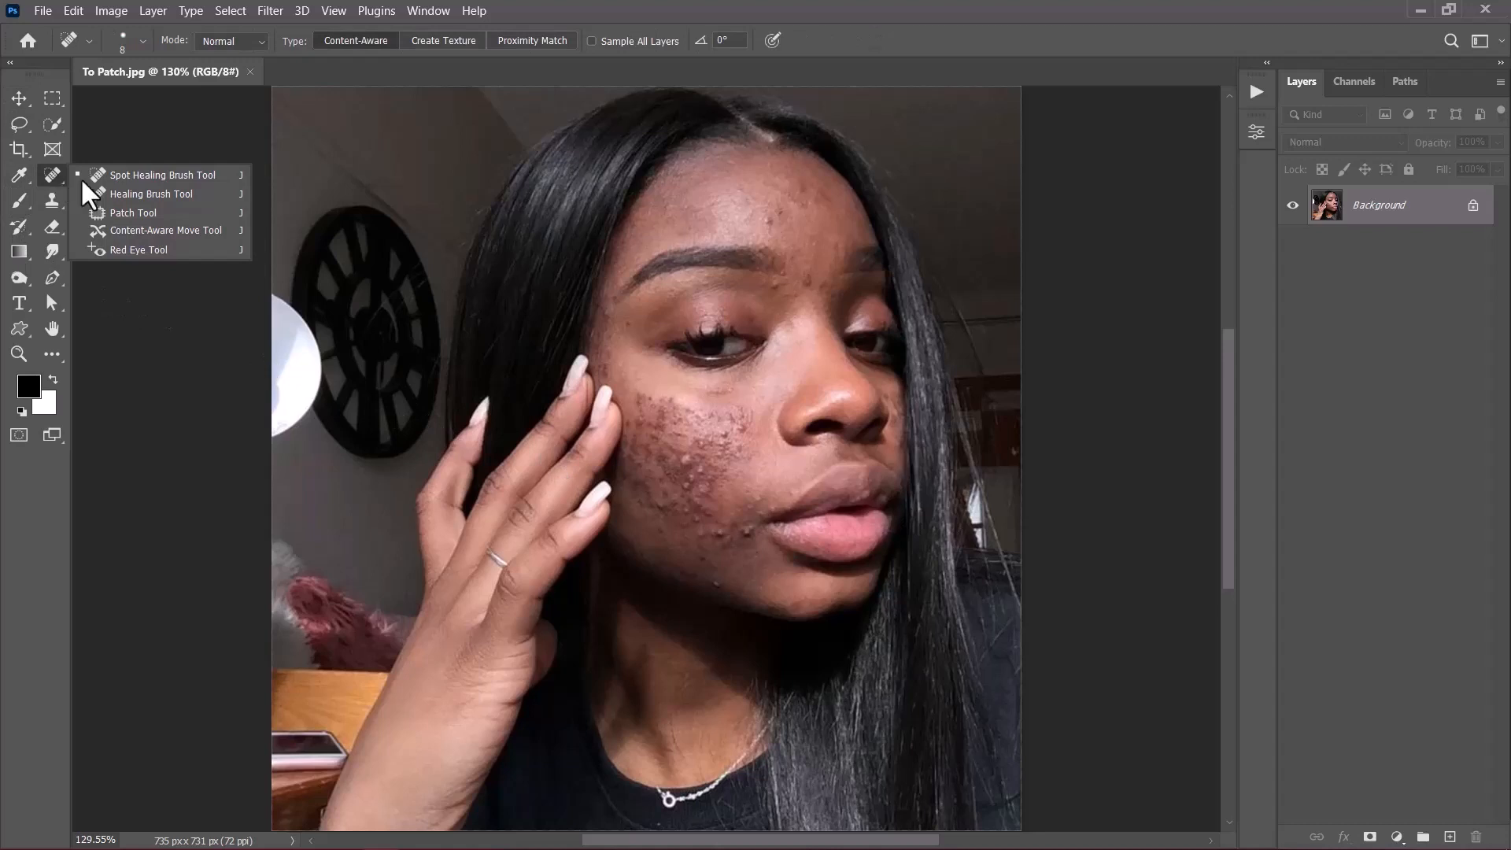
Step: Try the Patch tool in Destination mode, placing clean skin over the blemish beside the mouth corner, and undo the patch
click(136, 209)
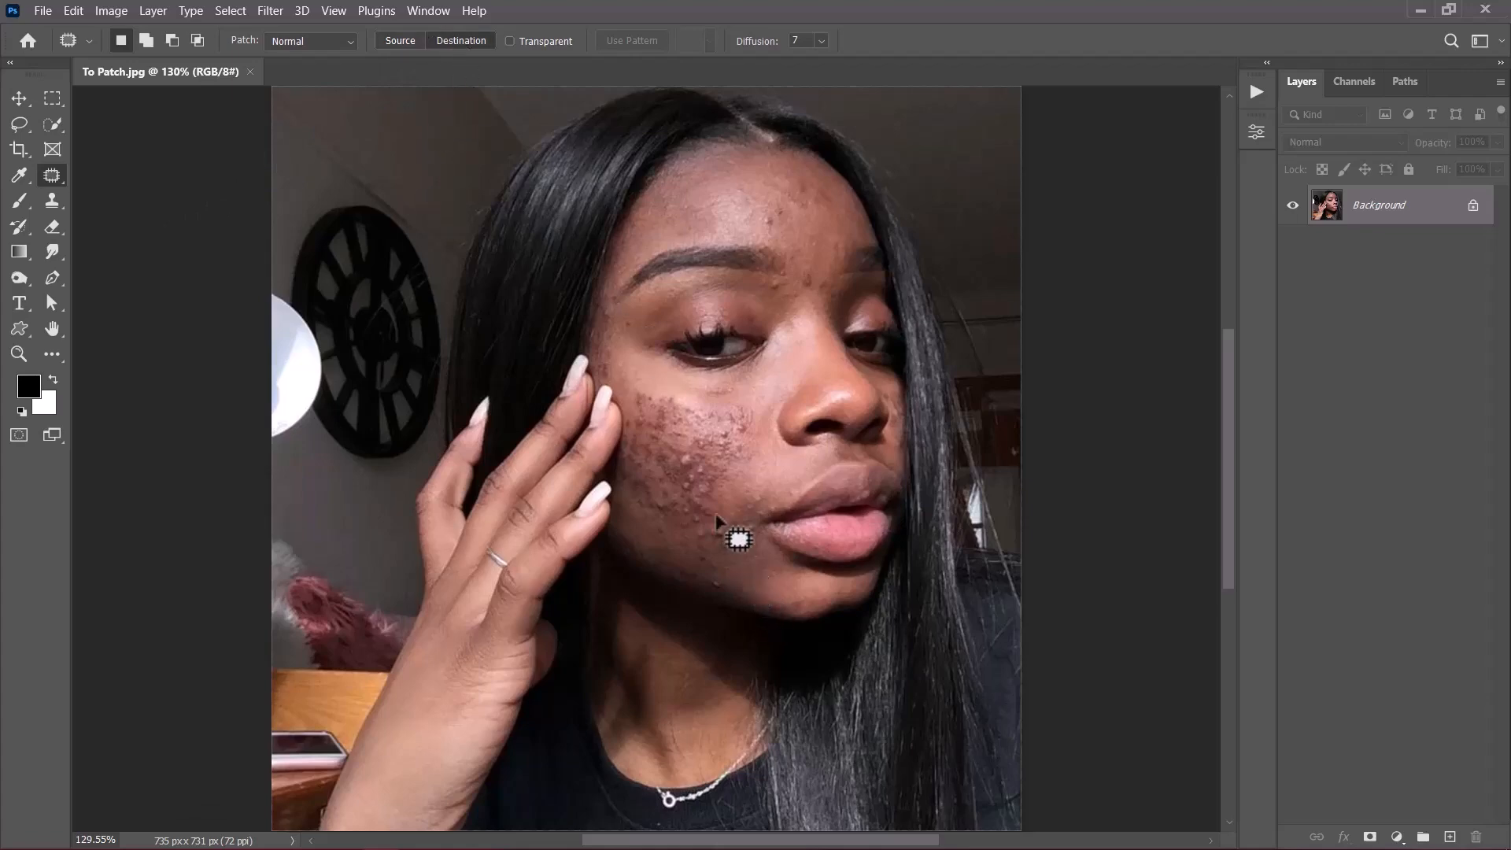
scroll(735, 535, up, 5)
scroll(714, 526, up, 5)
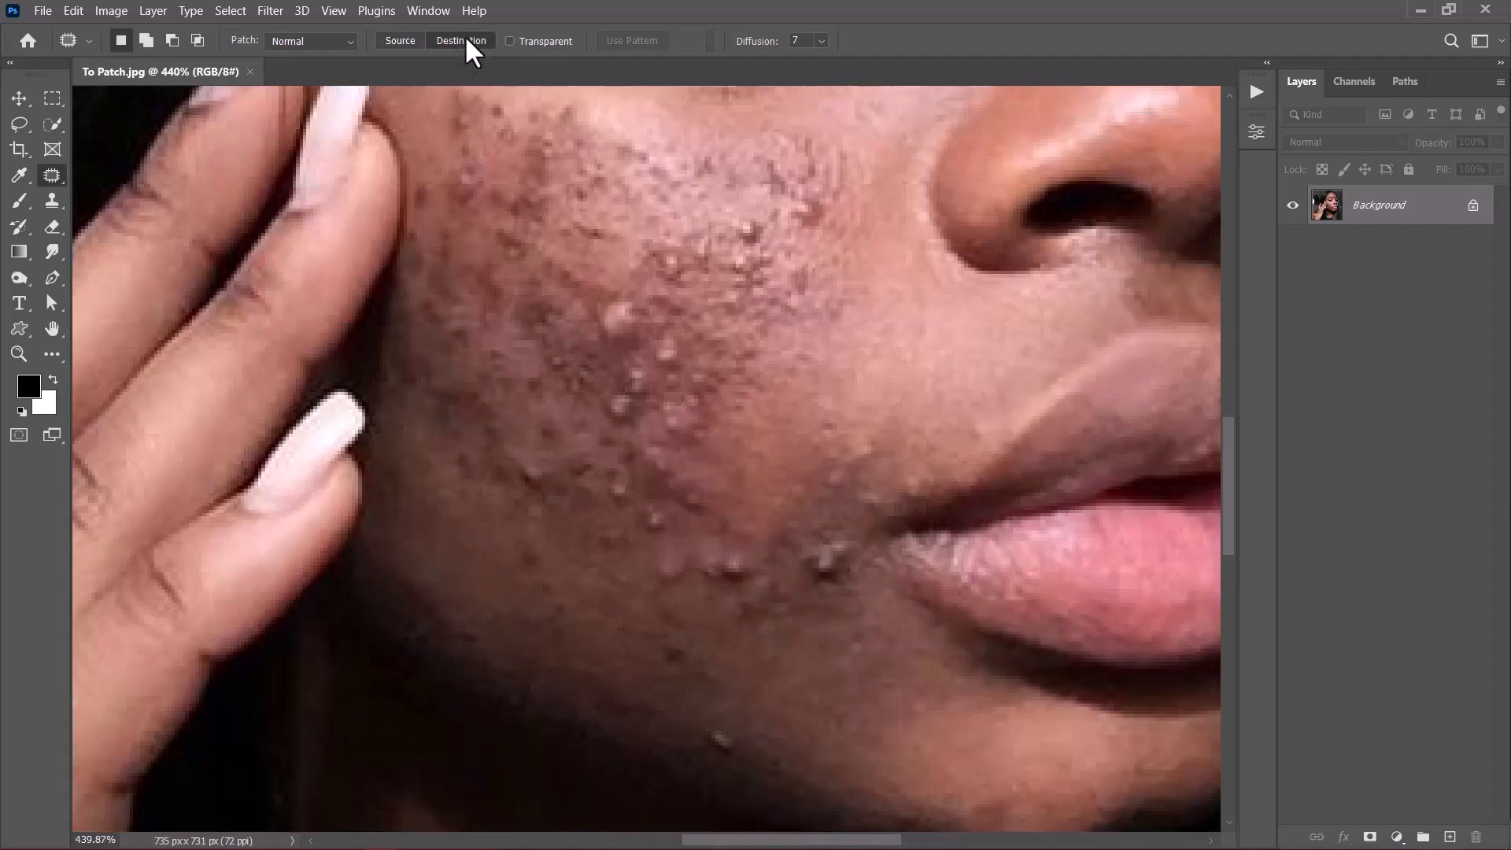
mouse_move(895, 638)
mouse_down()
mouse_move(826, 629)
mouse_move(834, 700)
mouse_move(889, 703)
mouse_move(911, 671)
mouse_move(896, 634)
mouse_move(870, 656)
mouse_move(847, 591)
mouse_up()
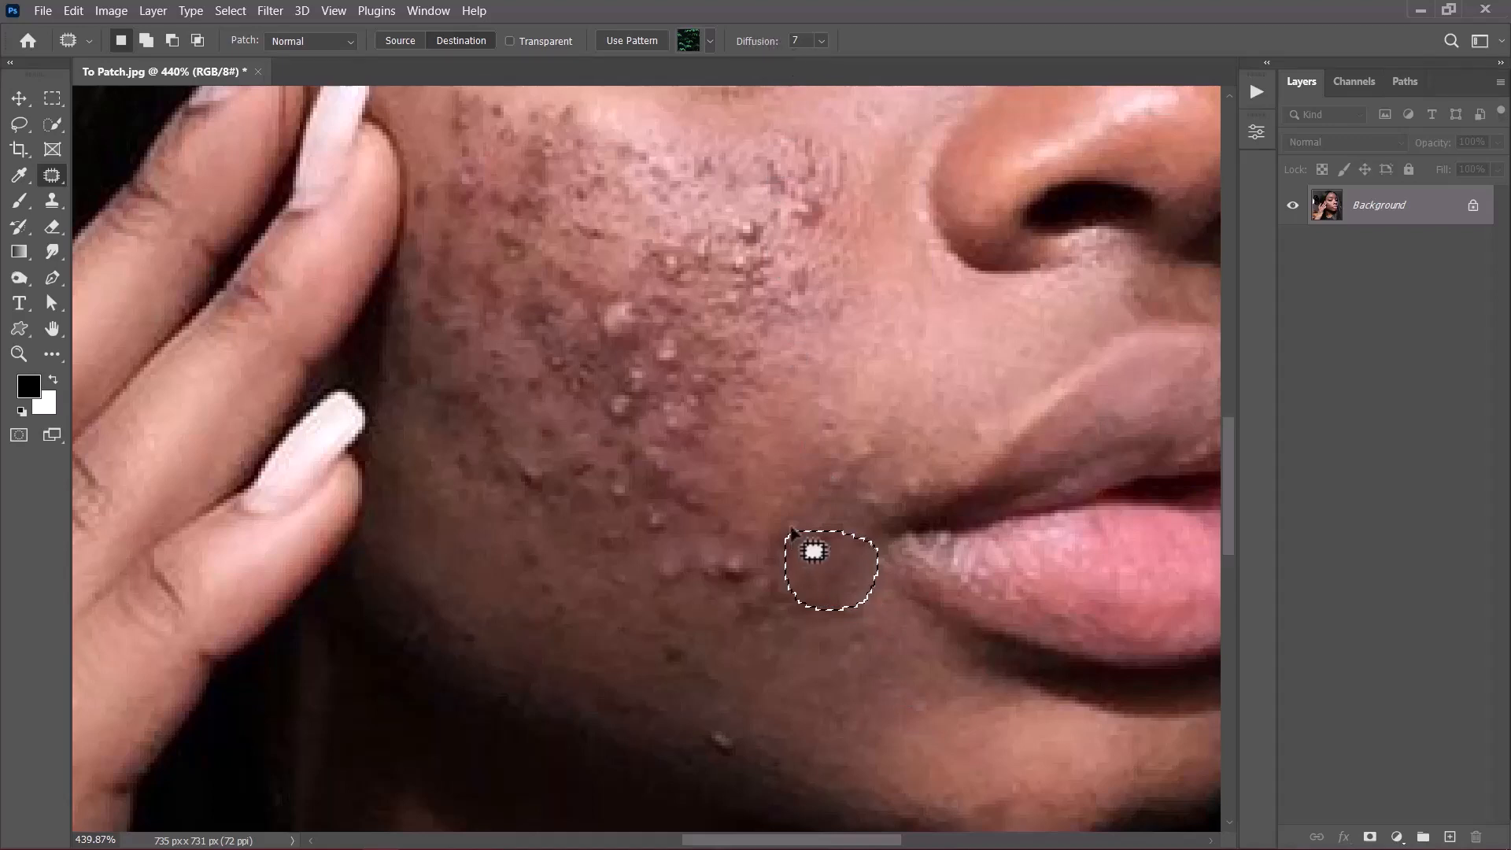
key(ctrl+z)
key(ctrl+z)
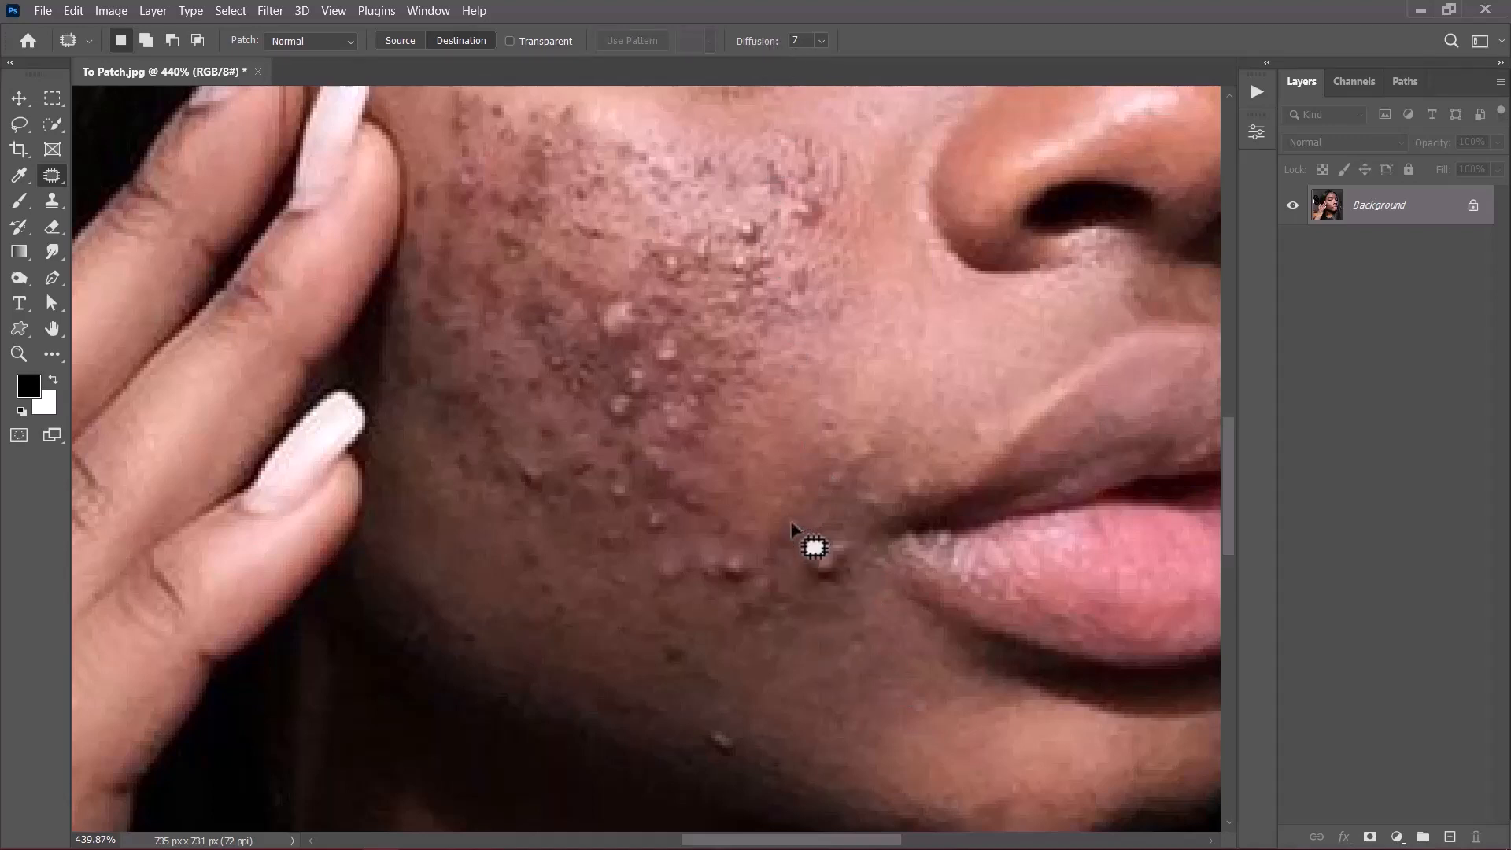
Step: Set the Patch tool to Source, try patching the blemish beside the mouth corner from the skin below, then undo and deselect
click(403, 40)
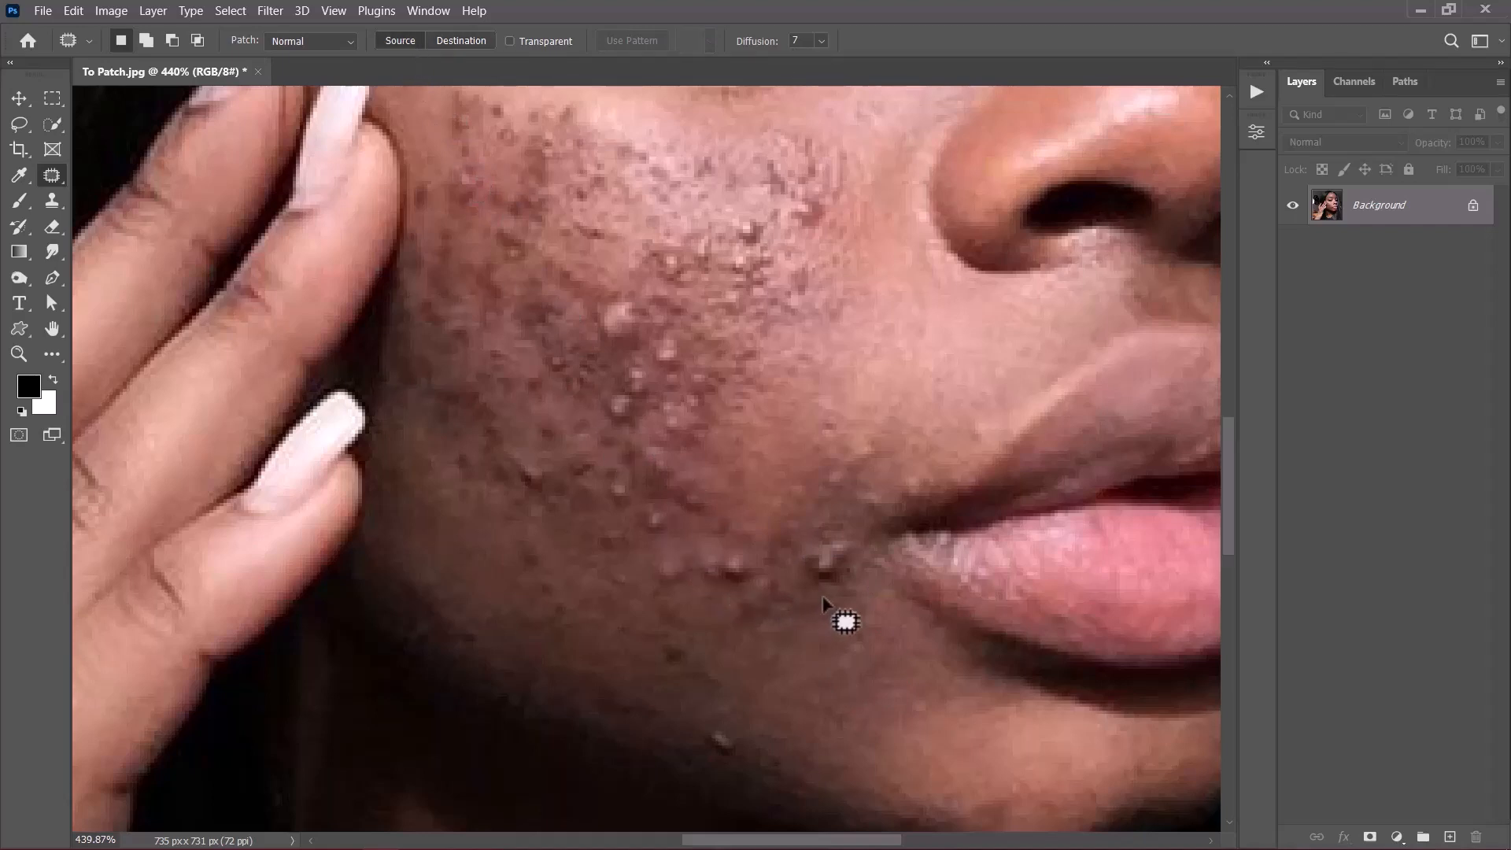
mouse_move(823, 603)
mouse_down()
mouse_move(872, 561)
mouse_move(863, 526)
mouse_move(828, 511)
mouse_move(790, 525)
mouse_move(780, 557)
mouse_move(813, 599)
mouse_move(827, 599)
mouse_move(823, 565)
mouse_move(870, 652)
mouse_up()
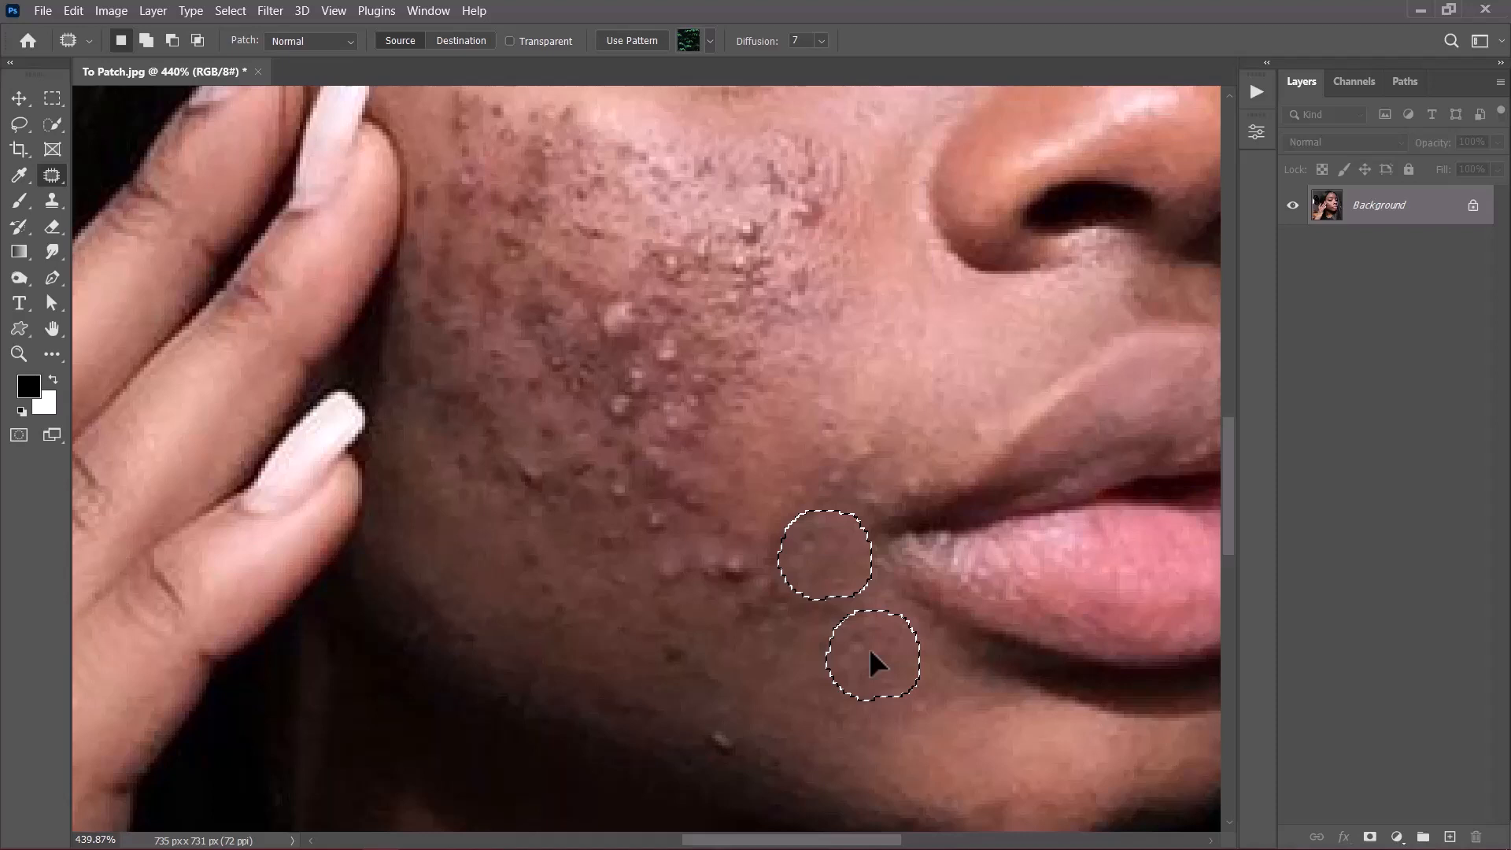
drag(870, 651, 870, 653)
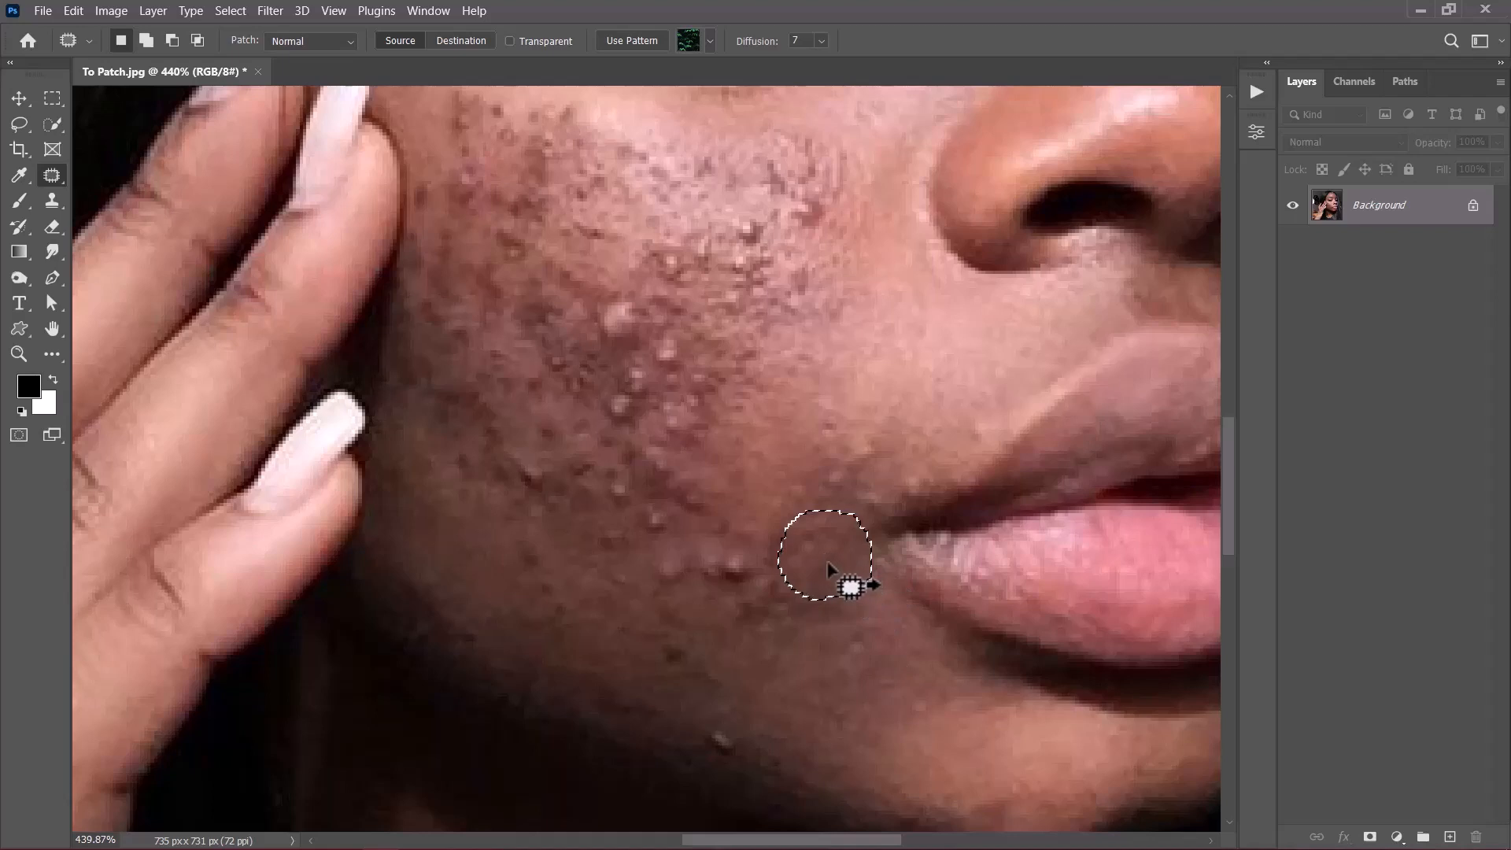
key(ctrl+z)
key(ctrl+d)
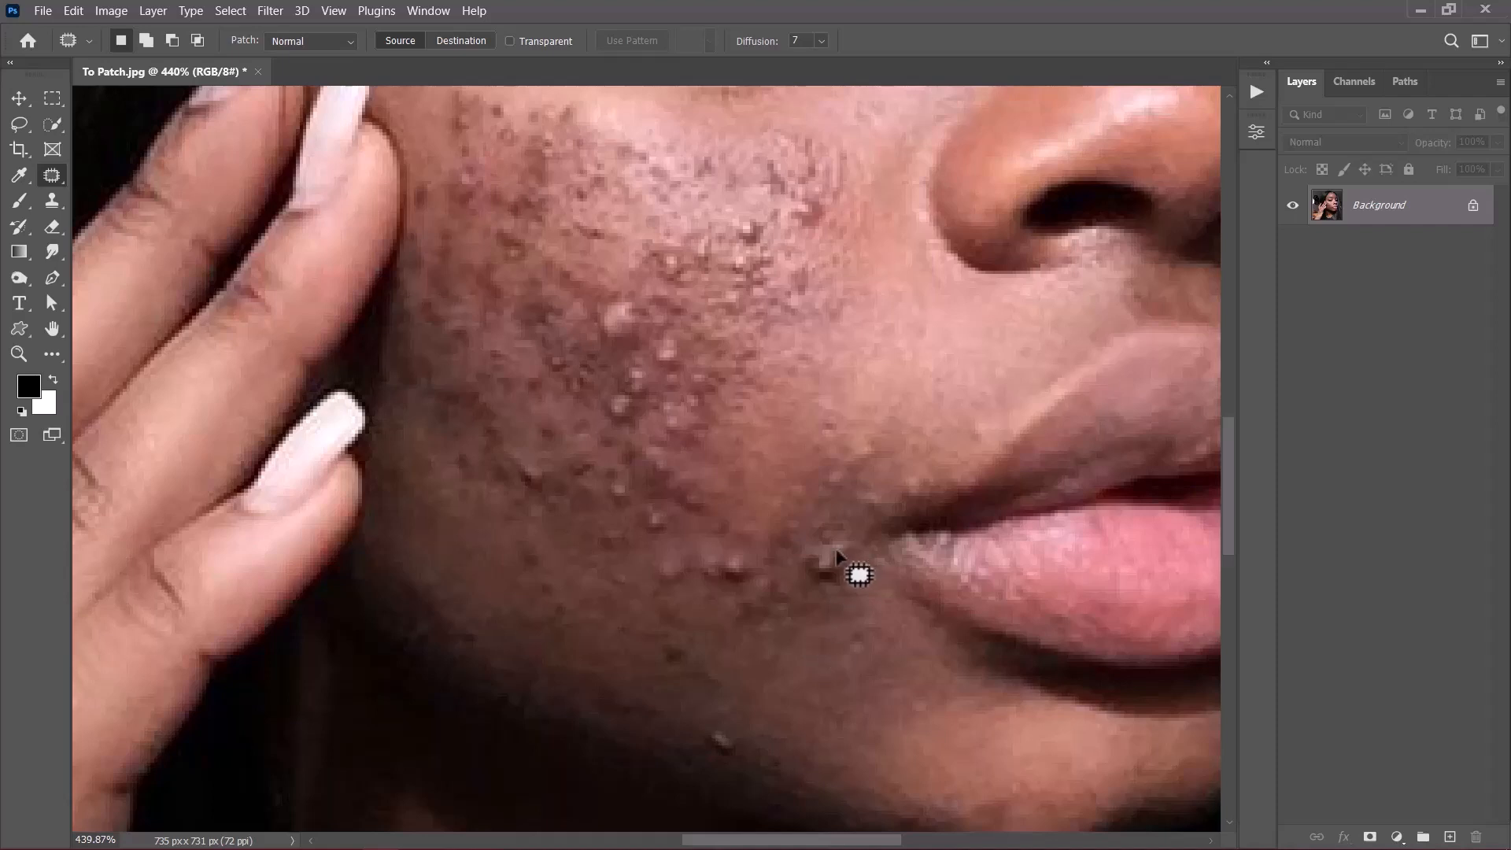
Step: Lasso the clean skin below the blemish beside the mouth with a 3 px feather and copy it to a new layer
click(15, 125)
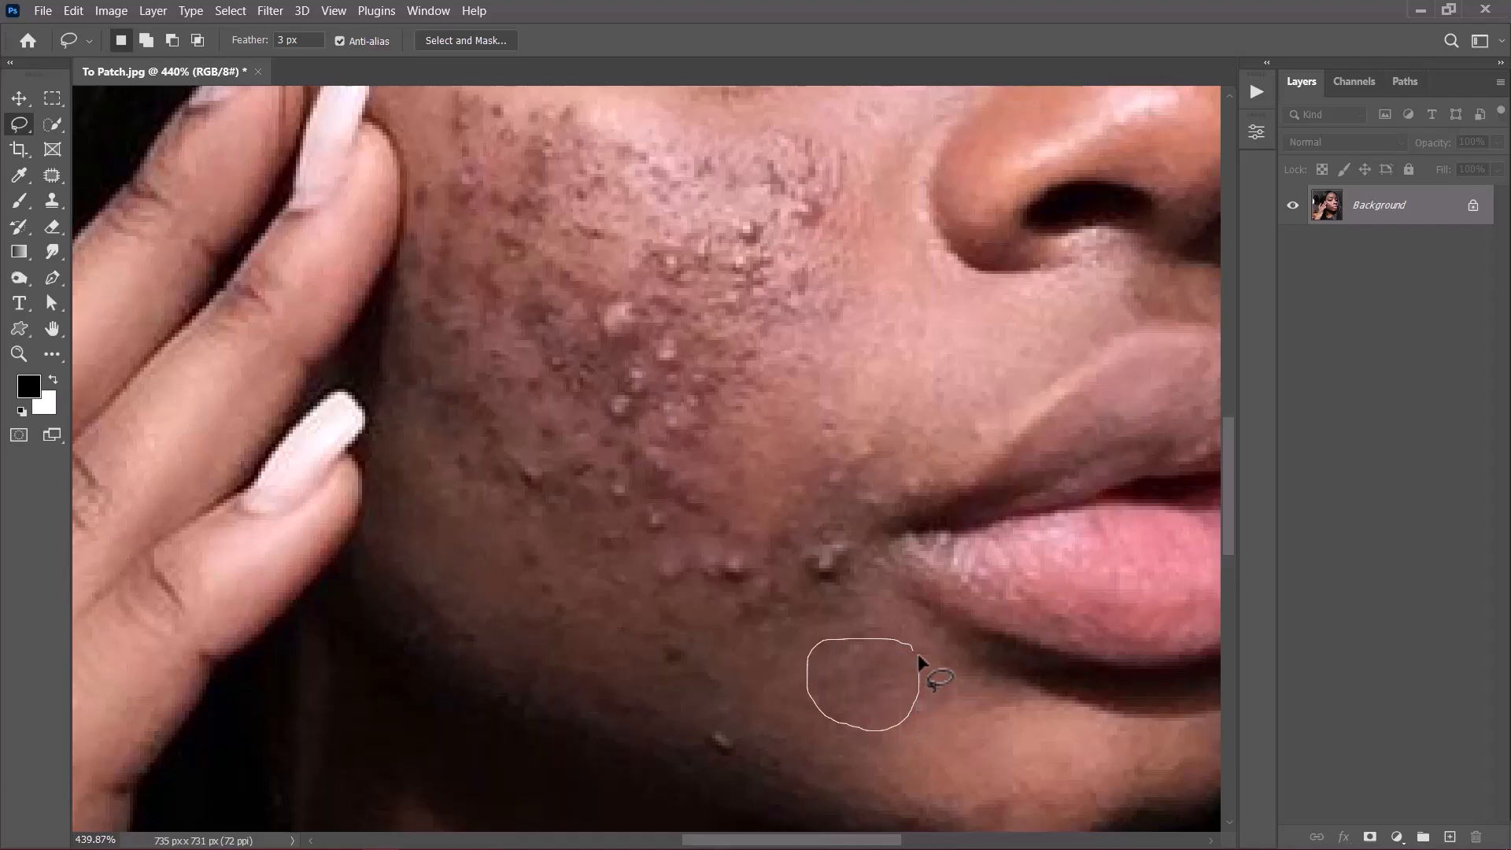
drag(918, 657, 915, 661)
key(ctrl+j)
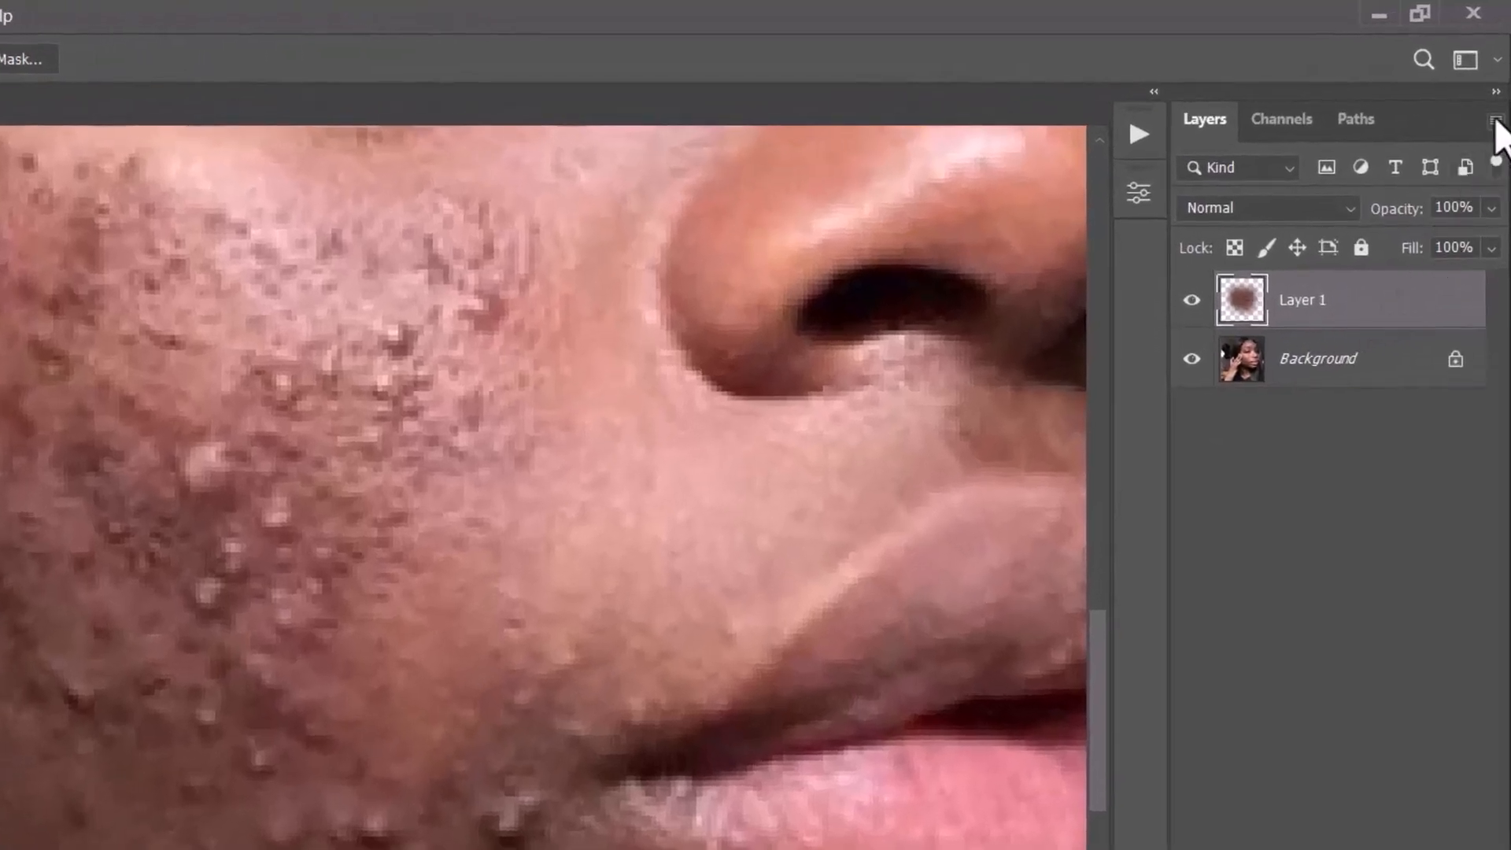
Step: Review the Layers Panel Options for the thumbnail contents, keeping Layer Bounds
click(1495, 121)
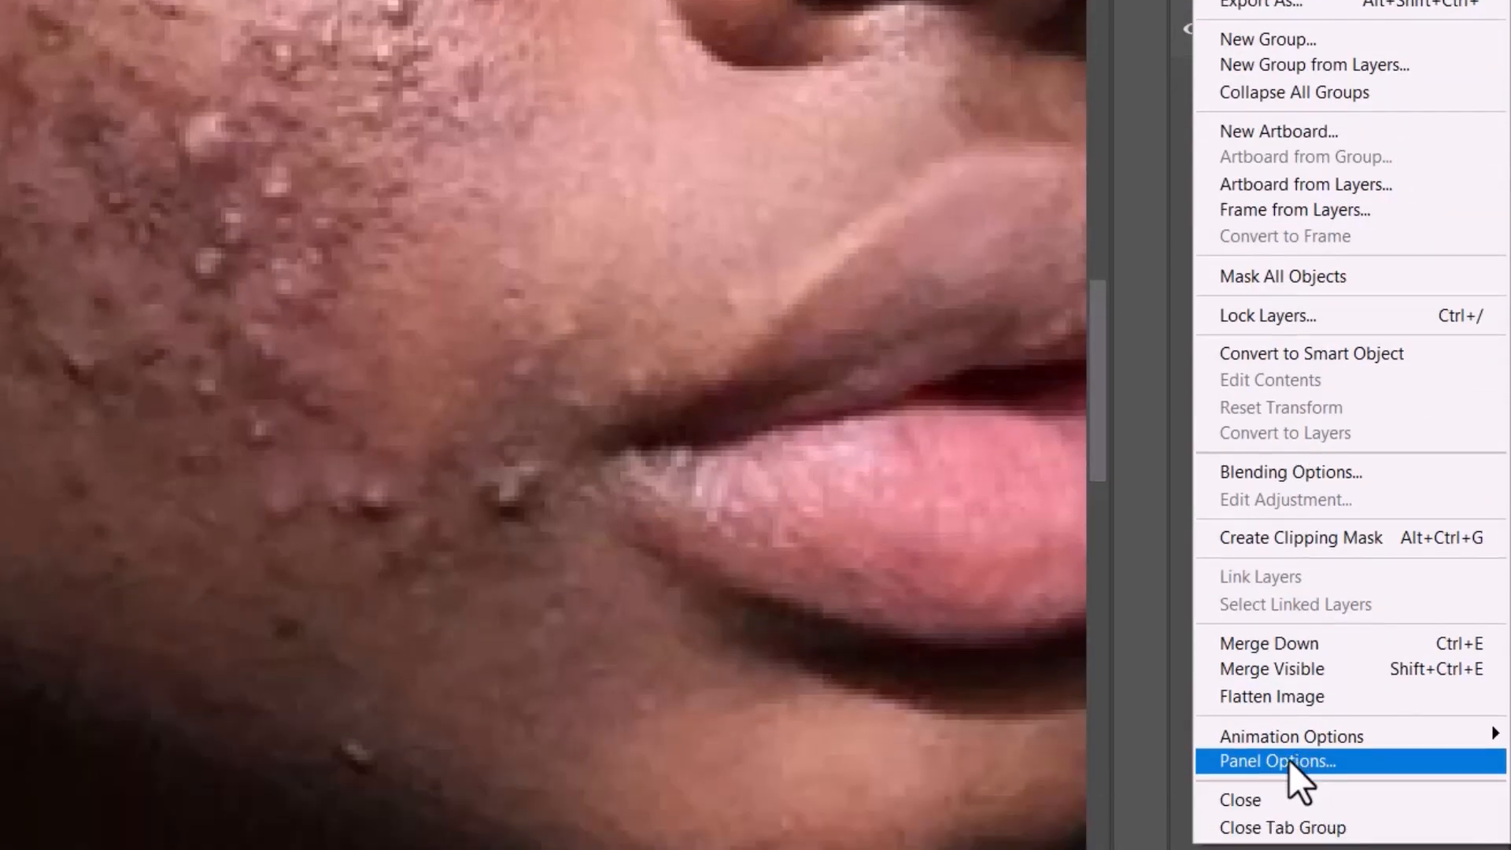
click(1287, 761)
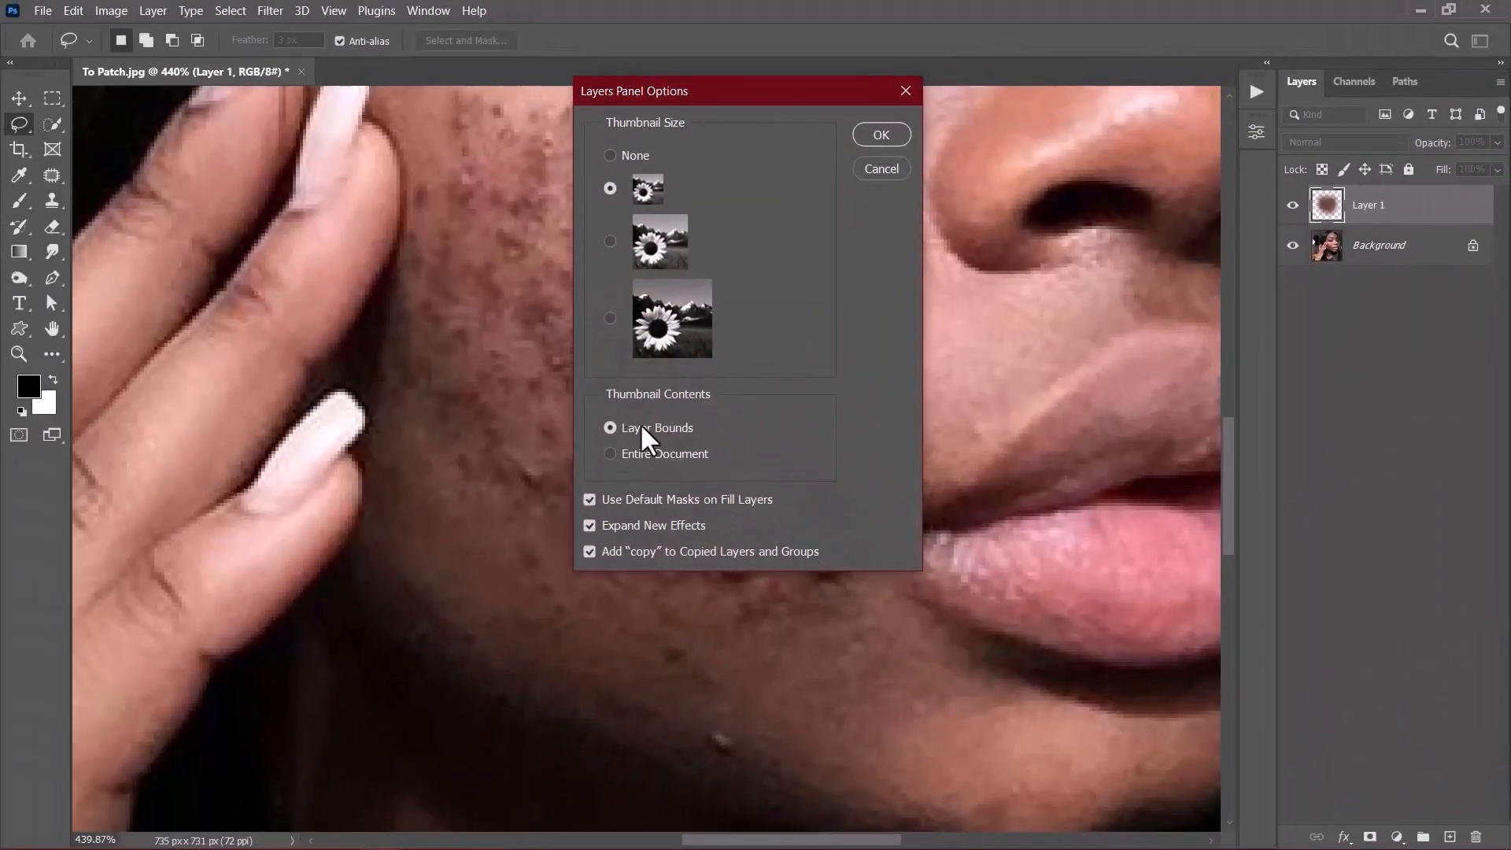
click(880, 136)
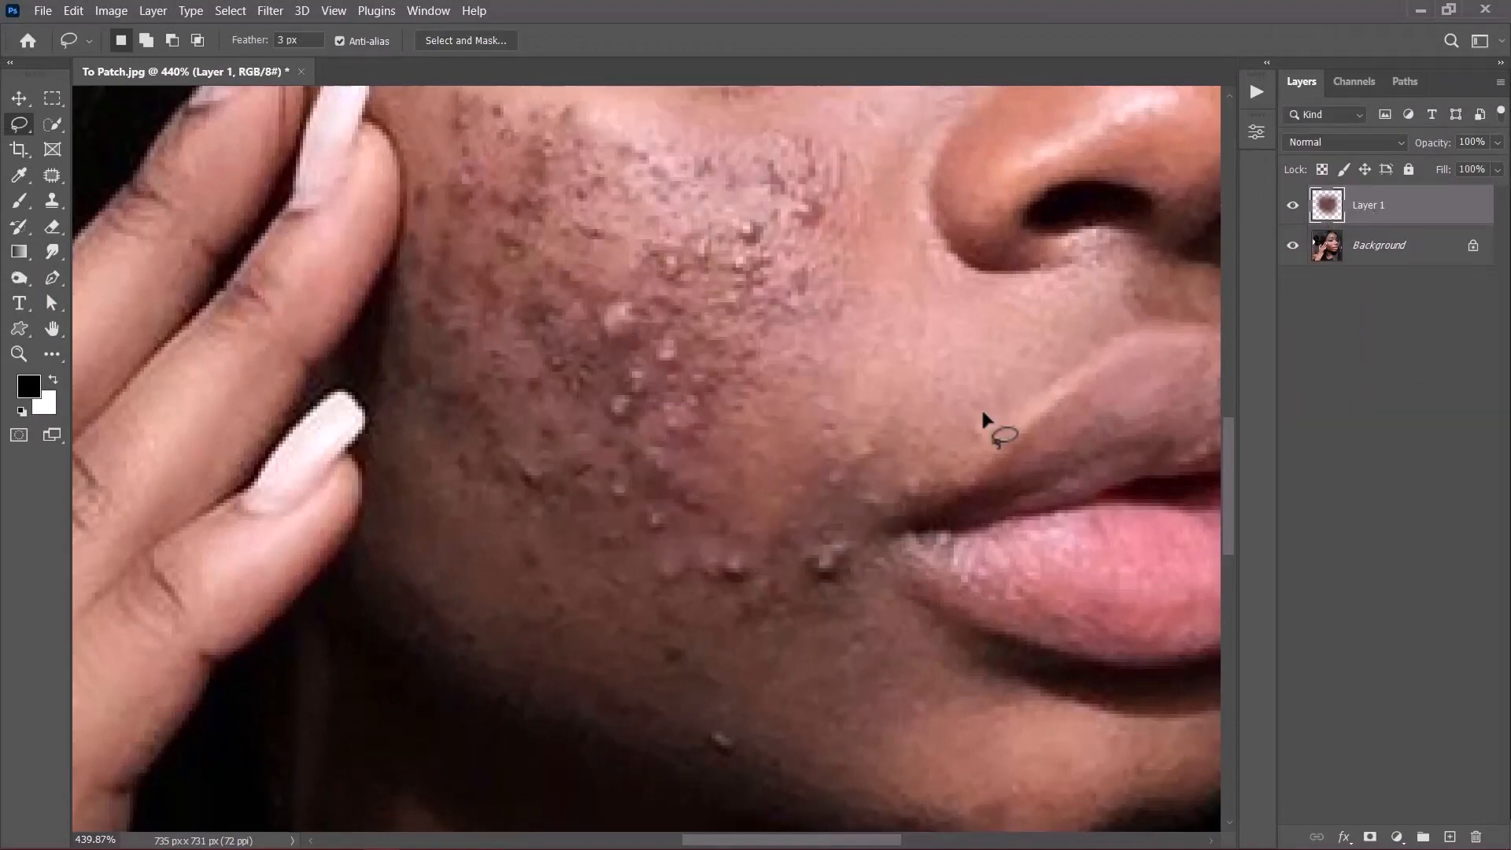
Step: Convert the copied skin layer to a smart object and move it over the blemish beside the mouth corner
right_click(1389, 211)
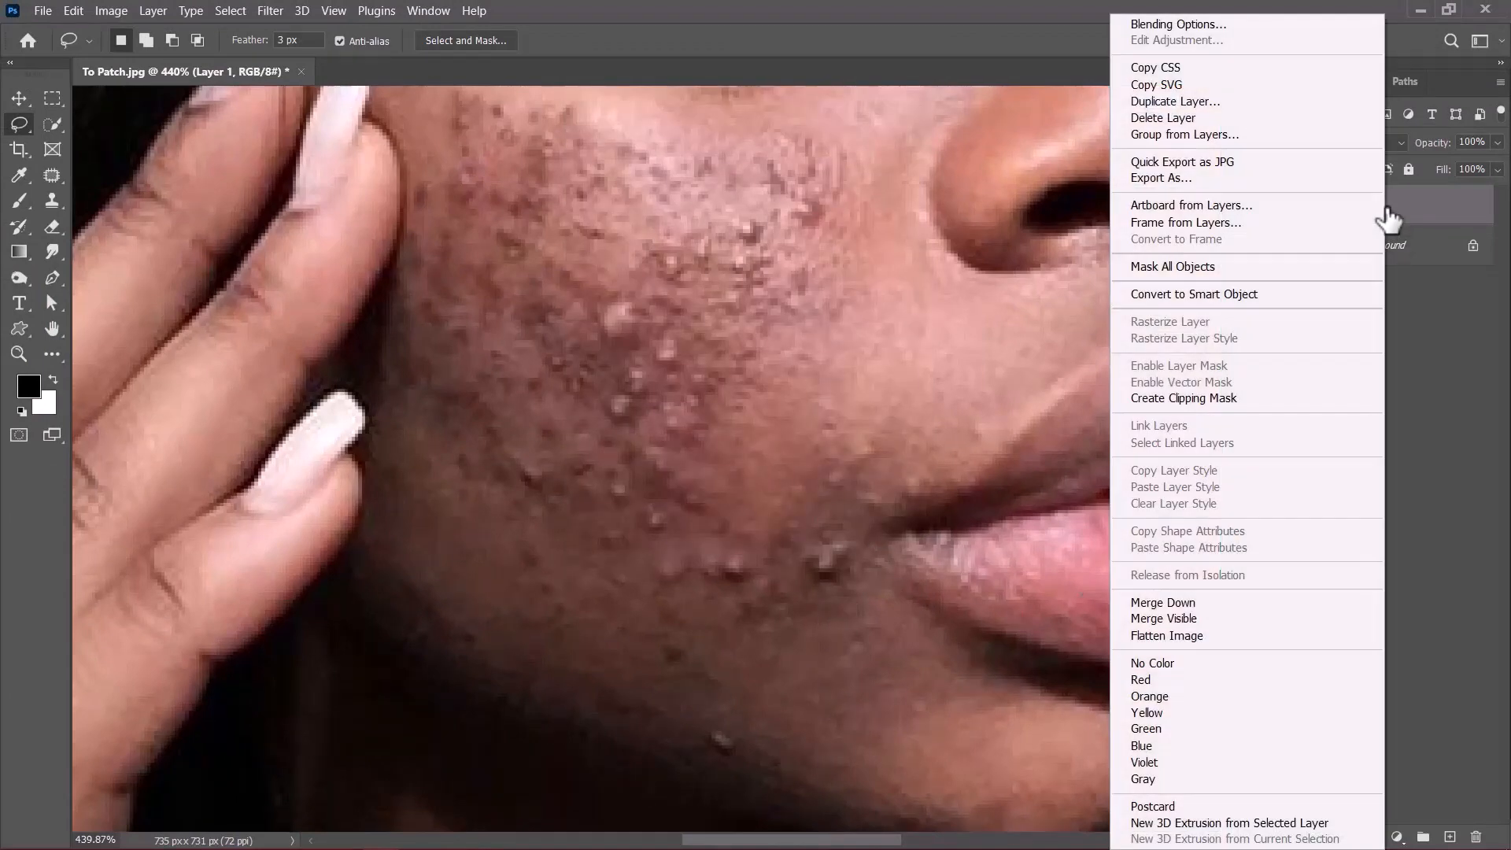
click(1220, 295)
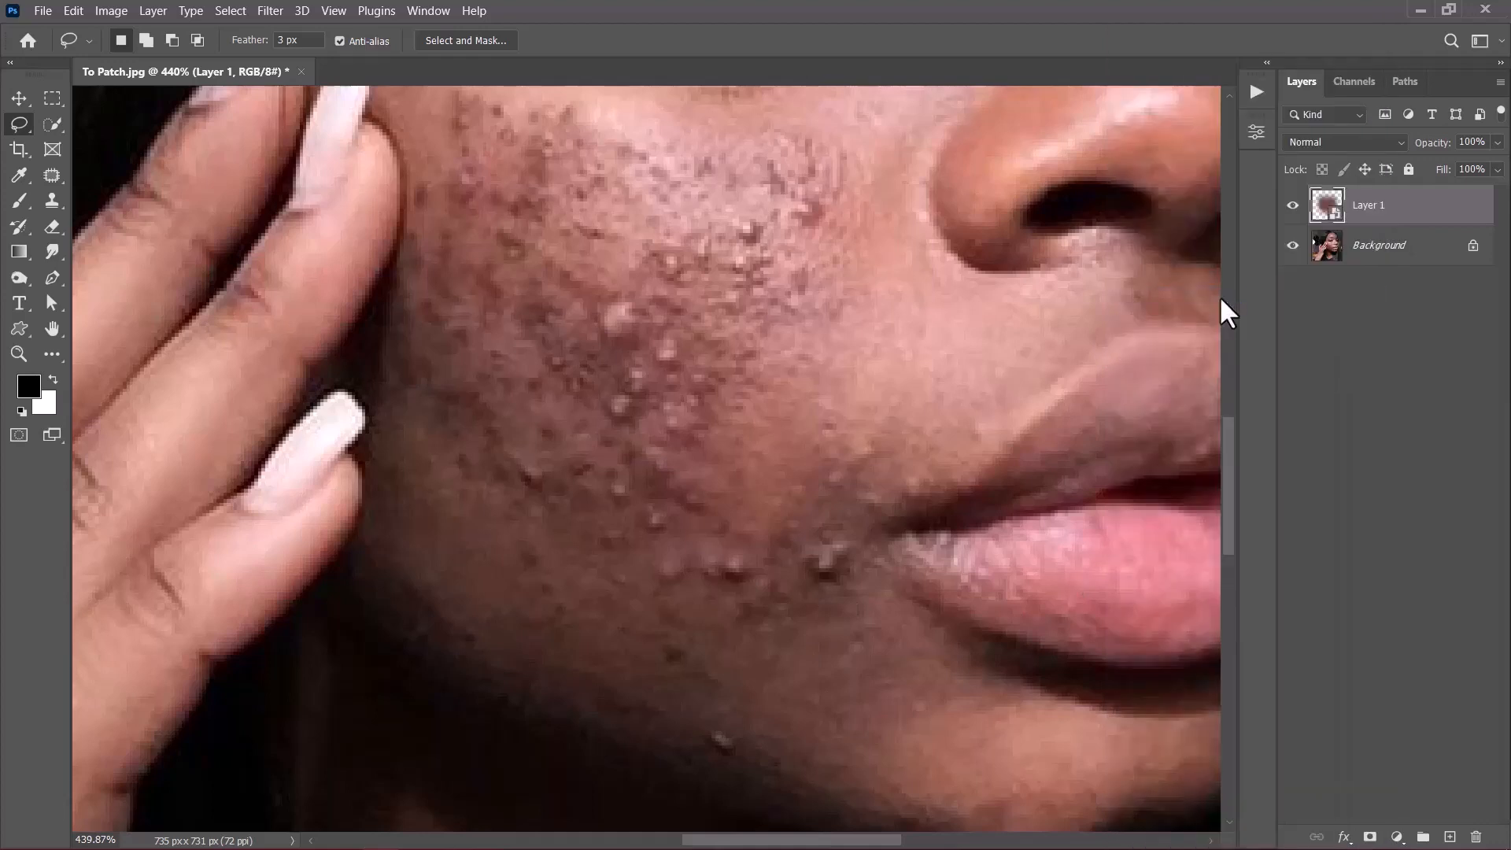
click(17, 92)
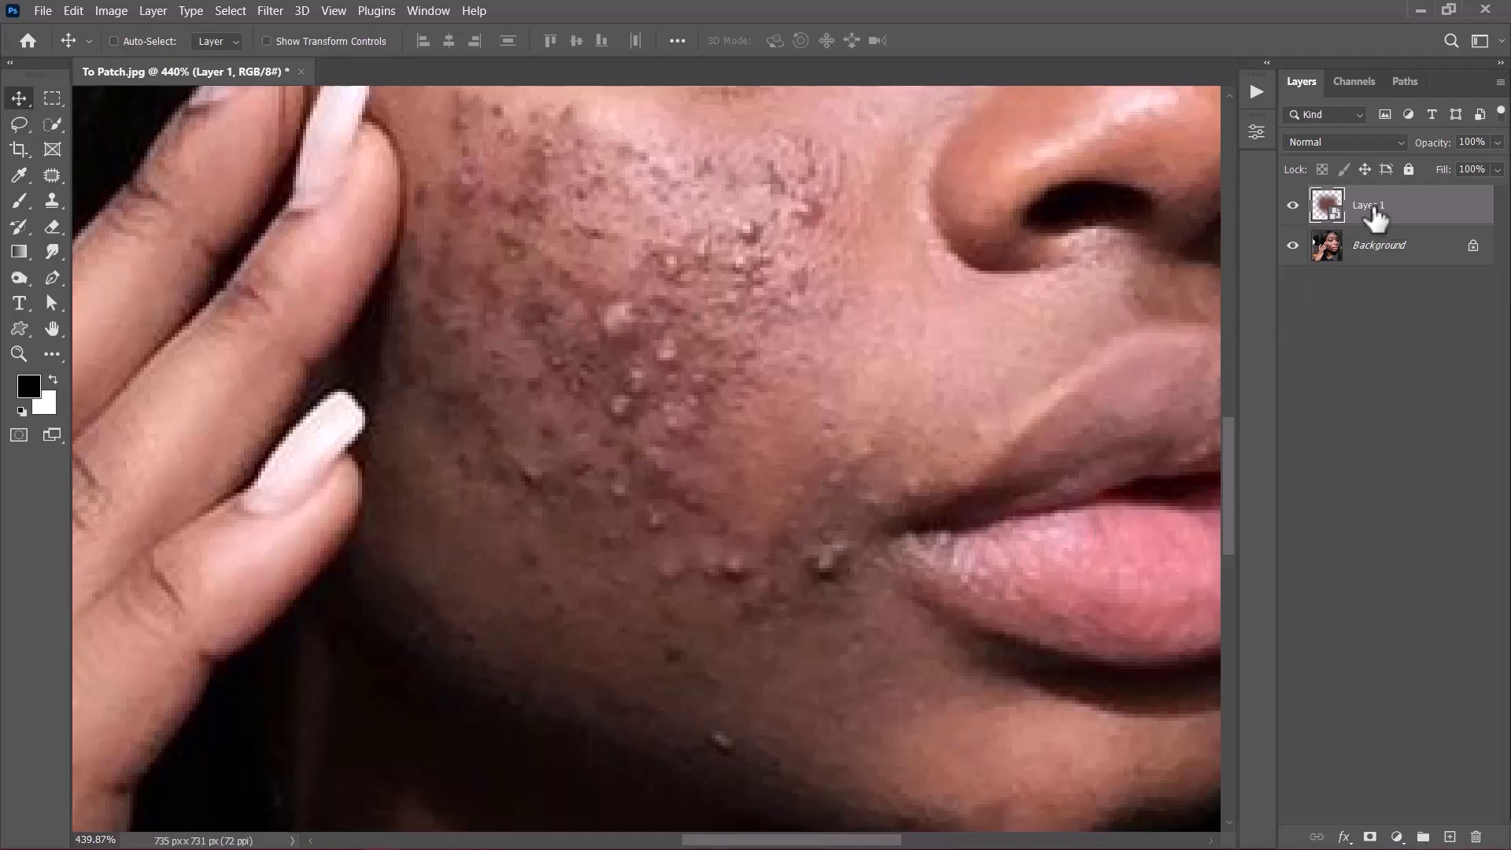
drag(965, 718, 923, 610)
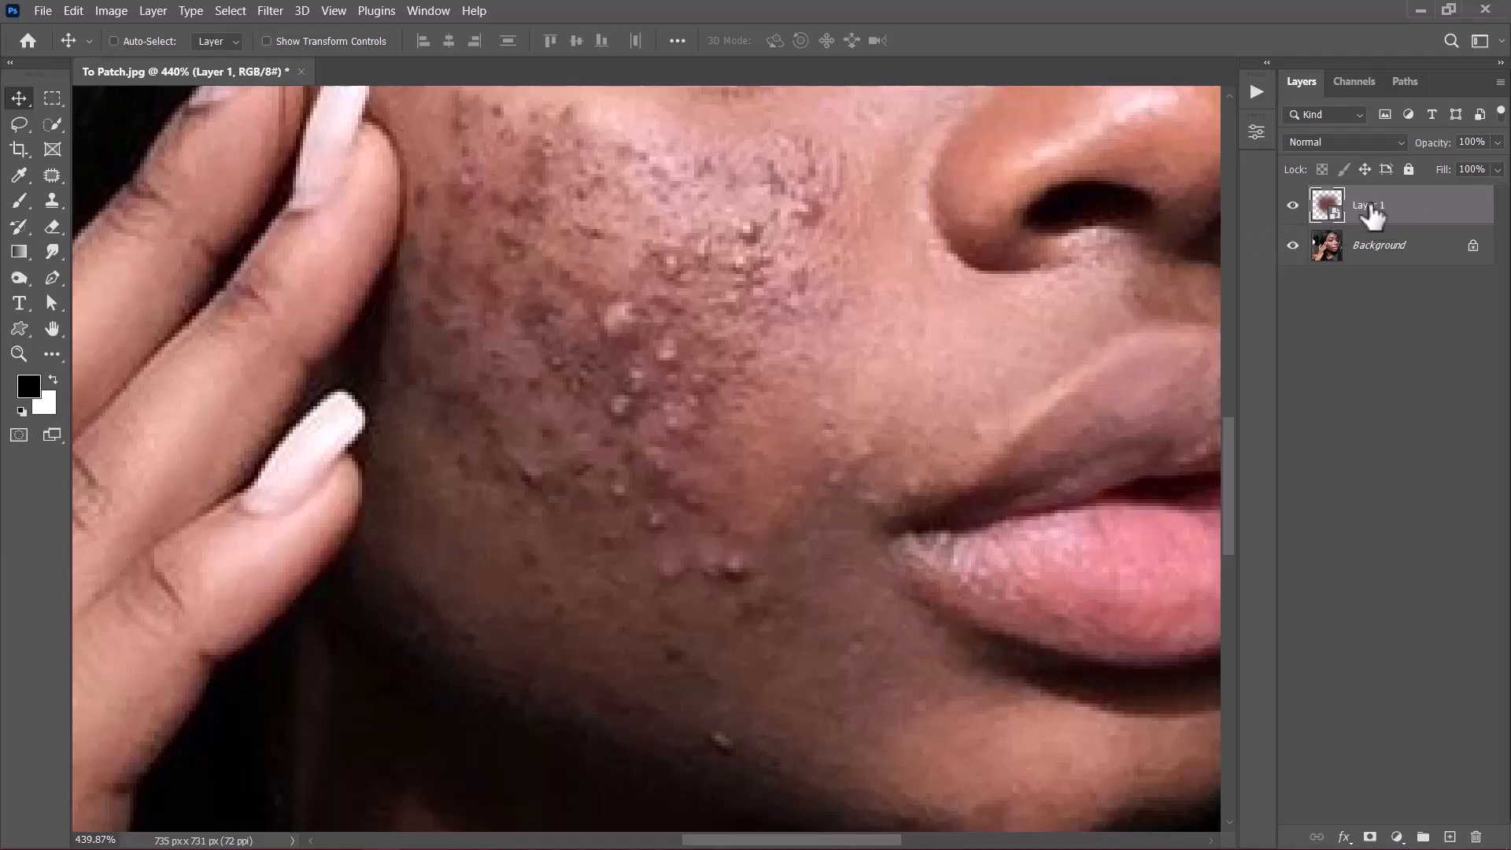
Step: Rotate the copied skin patch to about -34° and warp its corners and edges to fit over the blemish
key(ctrl+t)
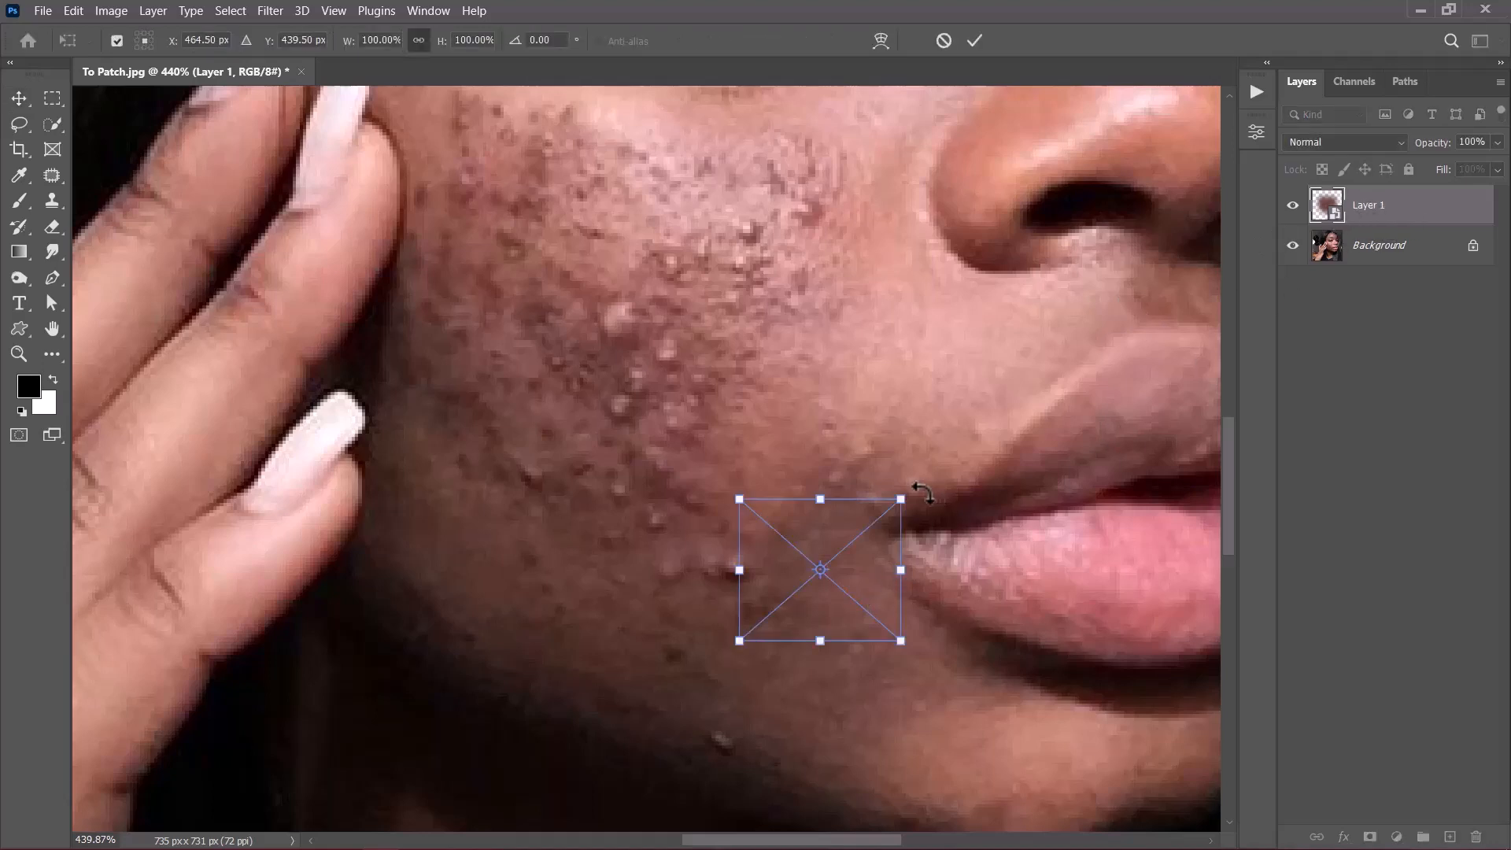
drag(915, 493, 871, 378)
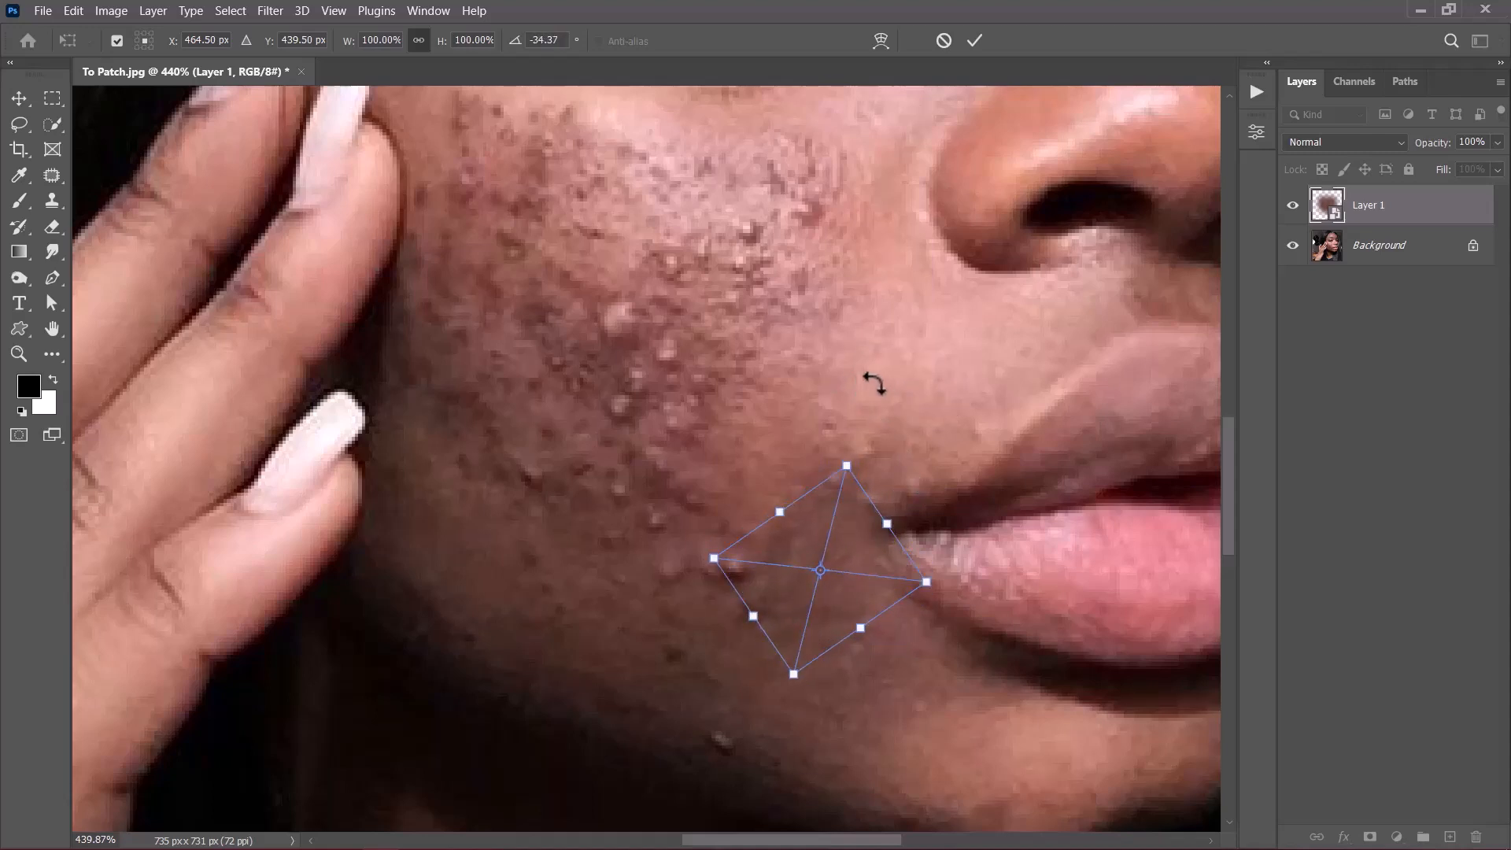
right_click(812, 538)
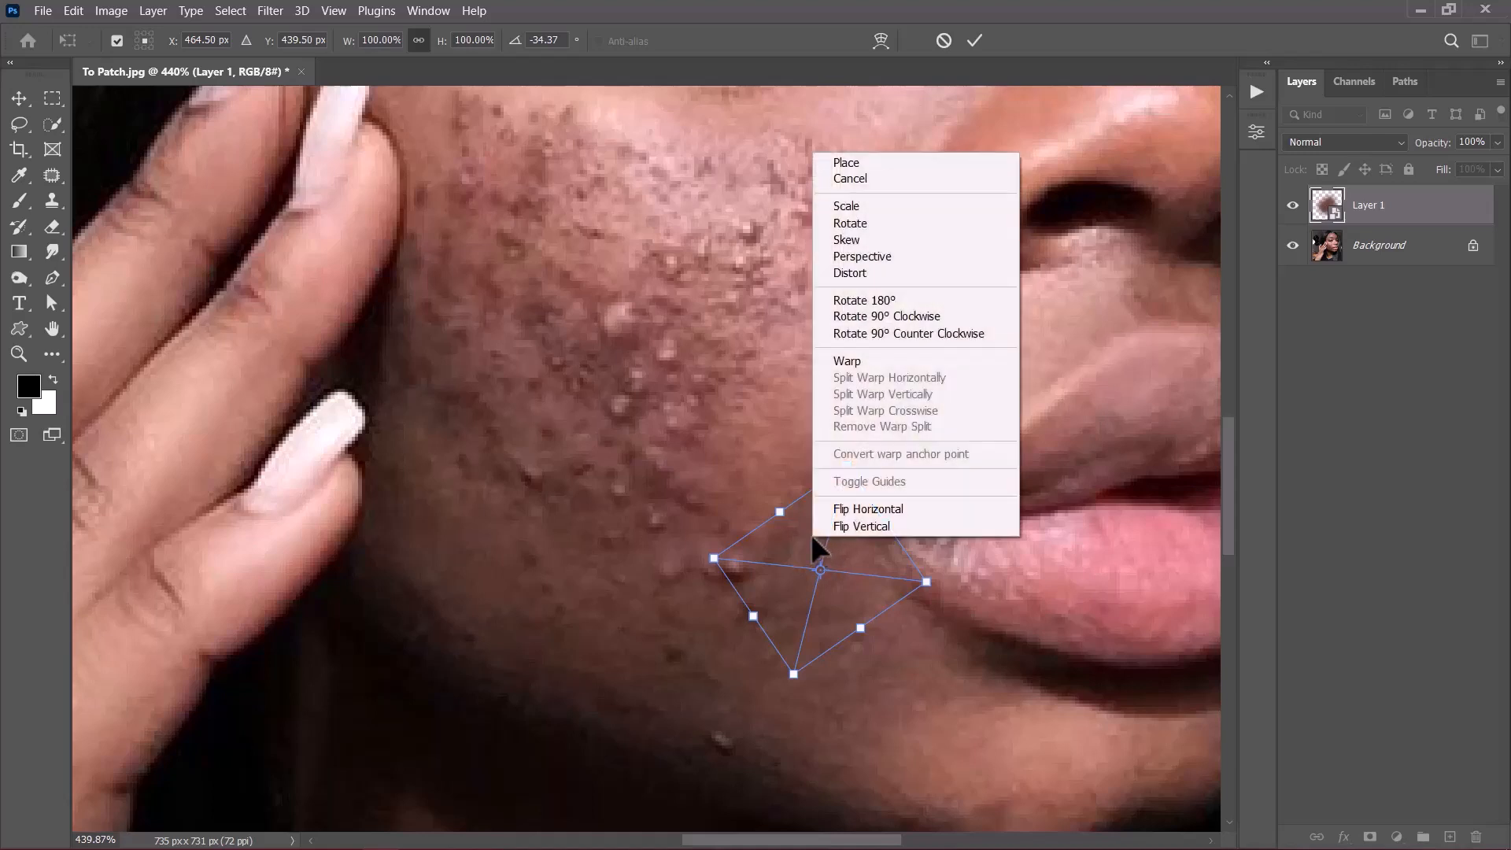
click(849, 365)
drag(839, 647, 882, 714)
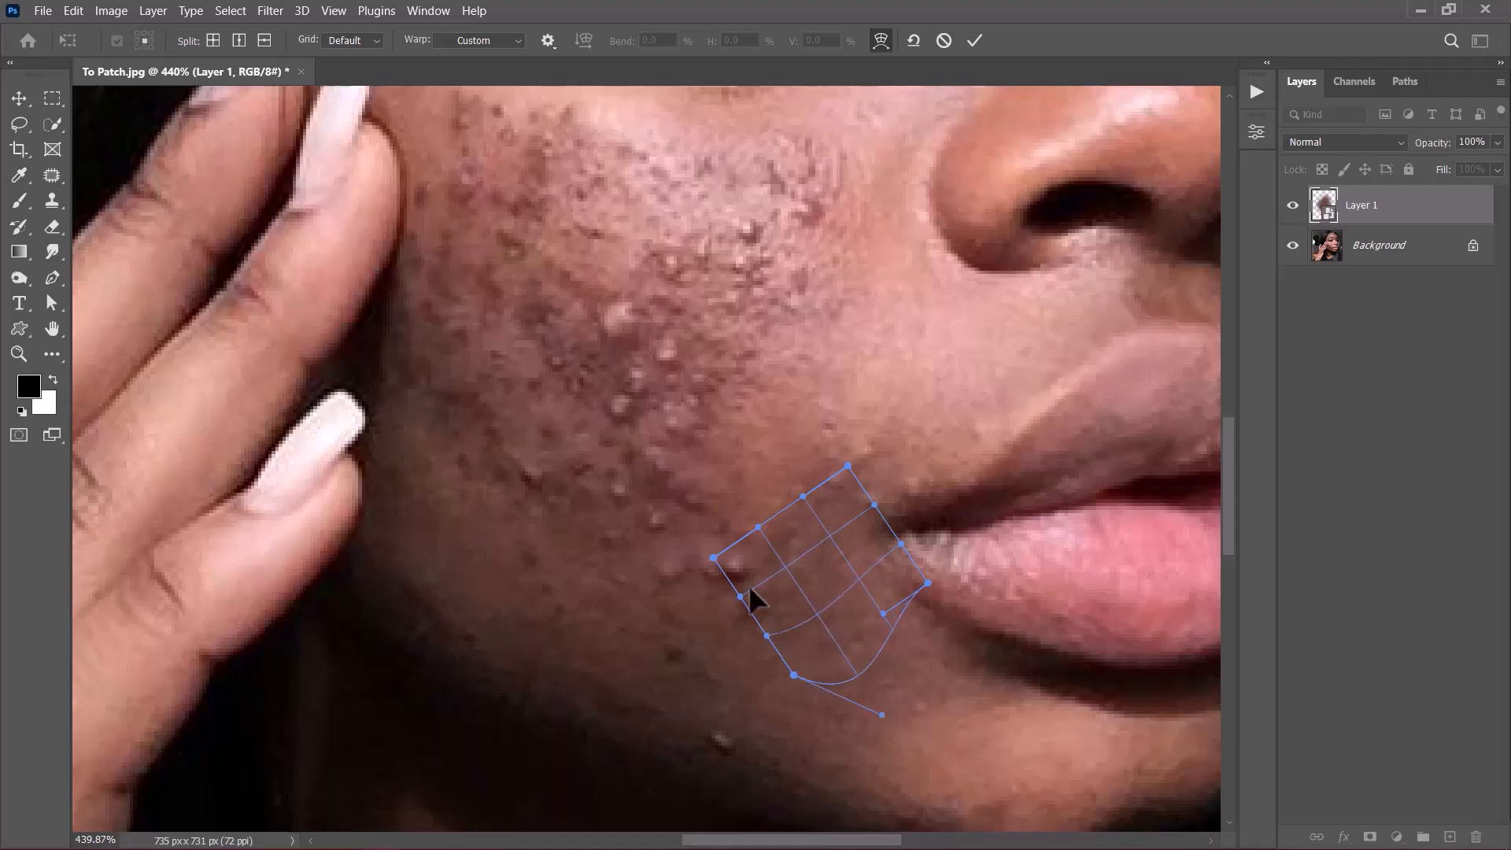
drag(714, 559, 674, 557)
drag(802, 496, 767, 438)
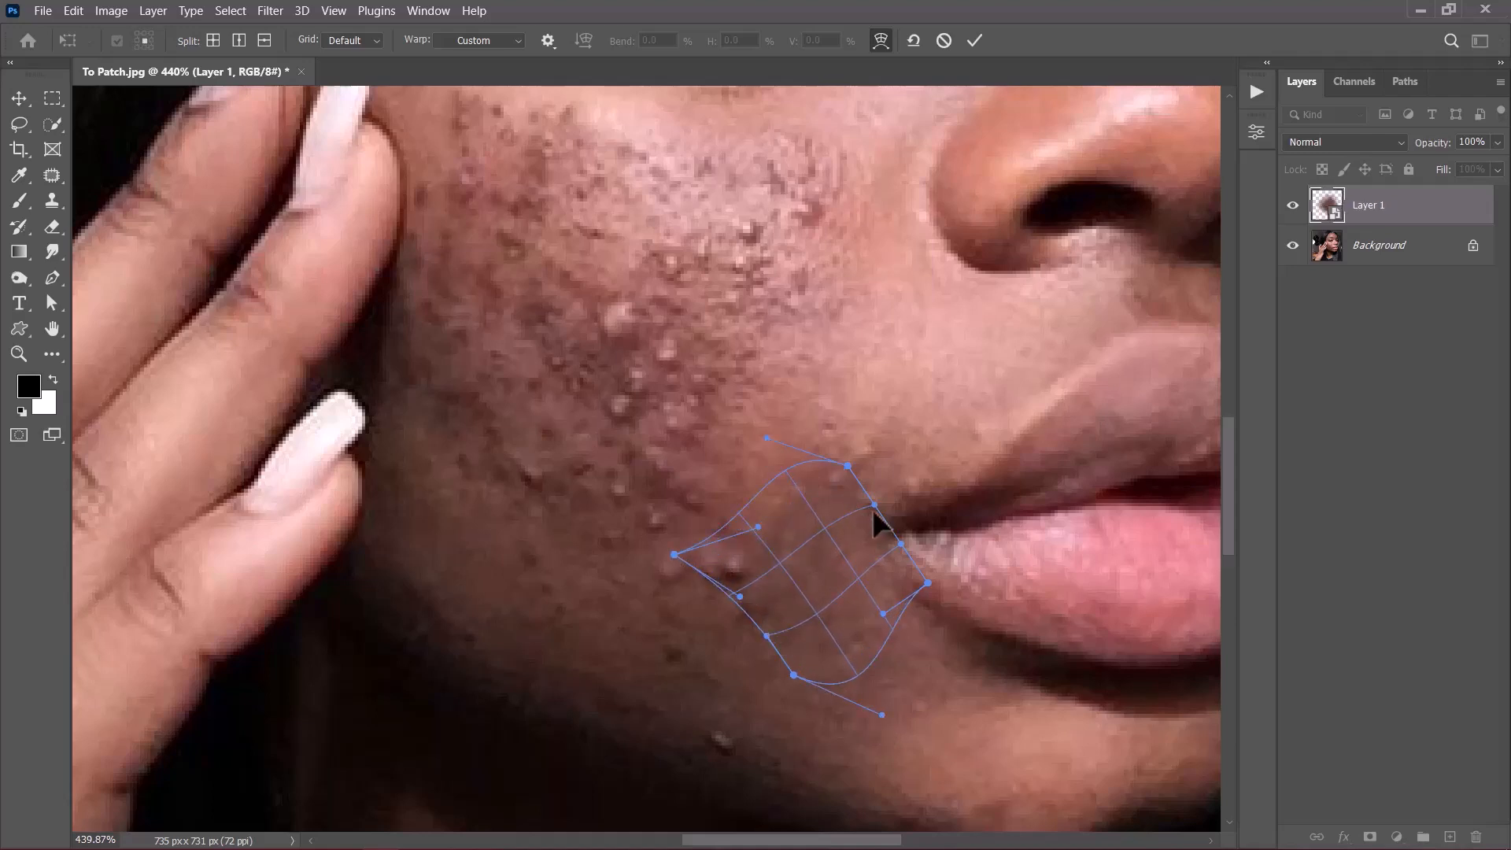
drag(874, 508, 931, 453)
click(976, 40)
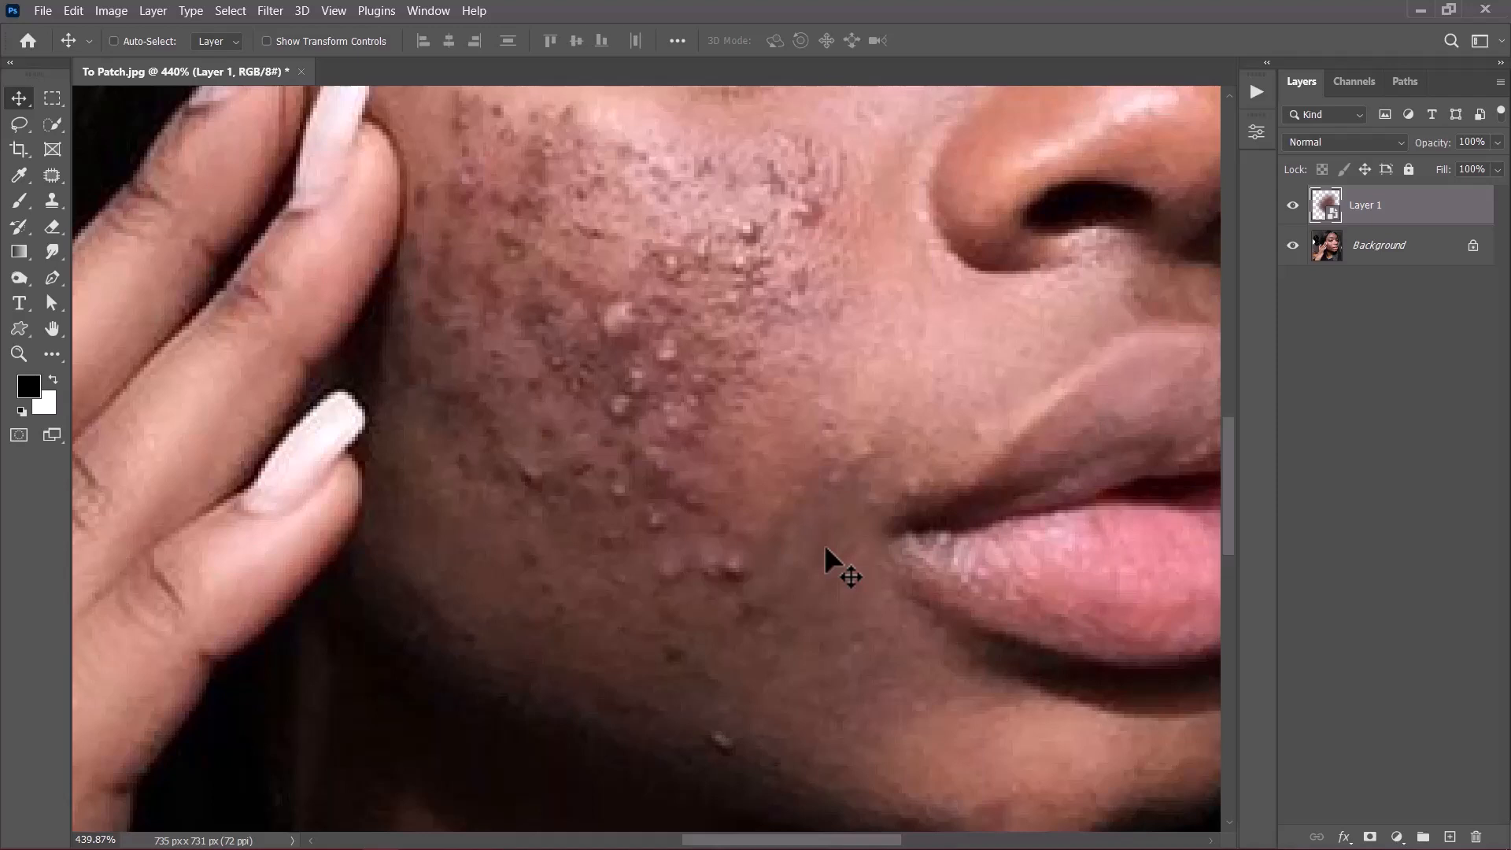
Step: Revert the image to its last saved state
click(43, 11)
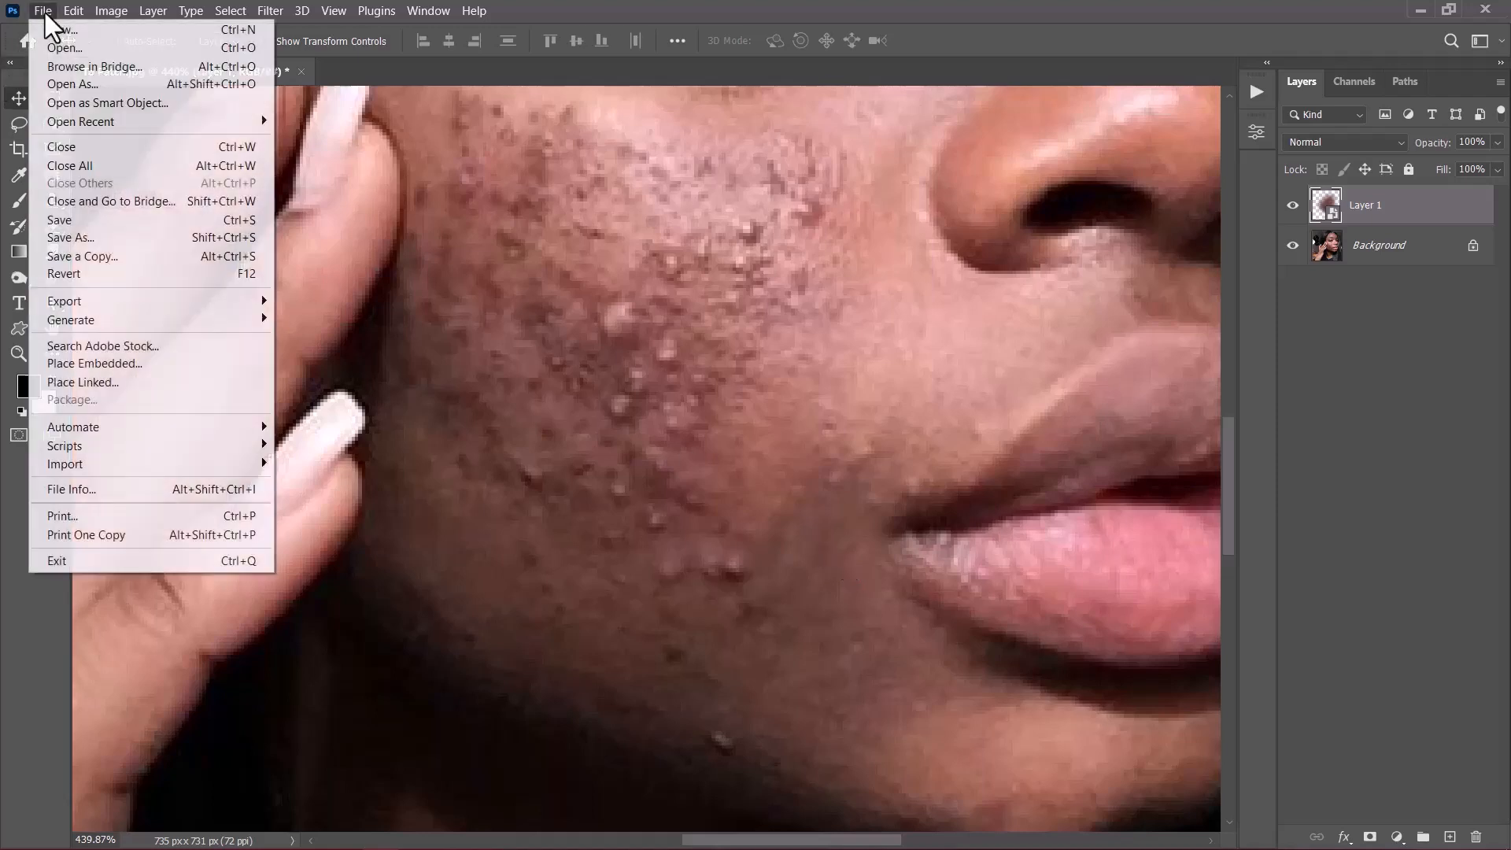
click(77, 273)
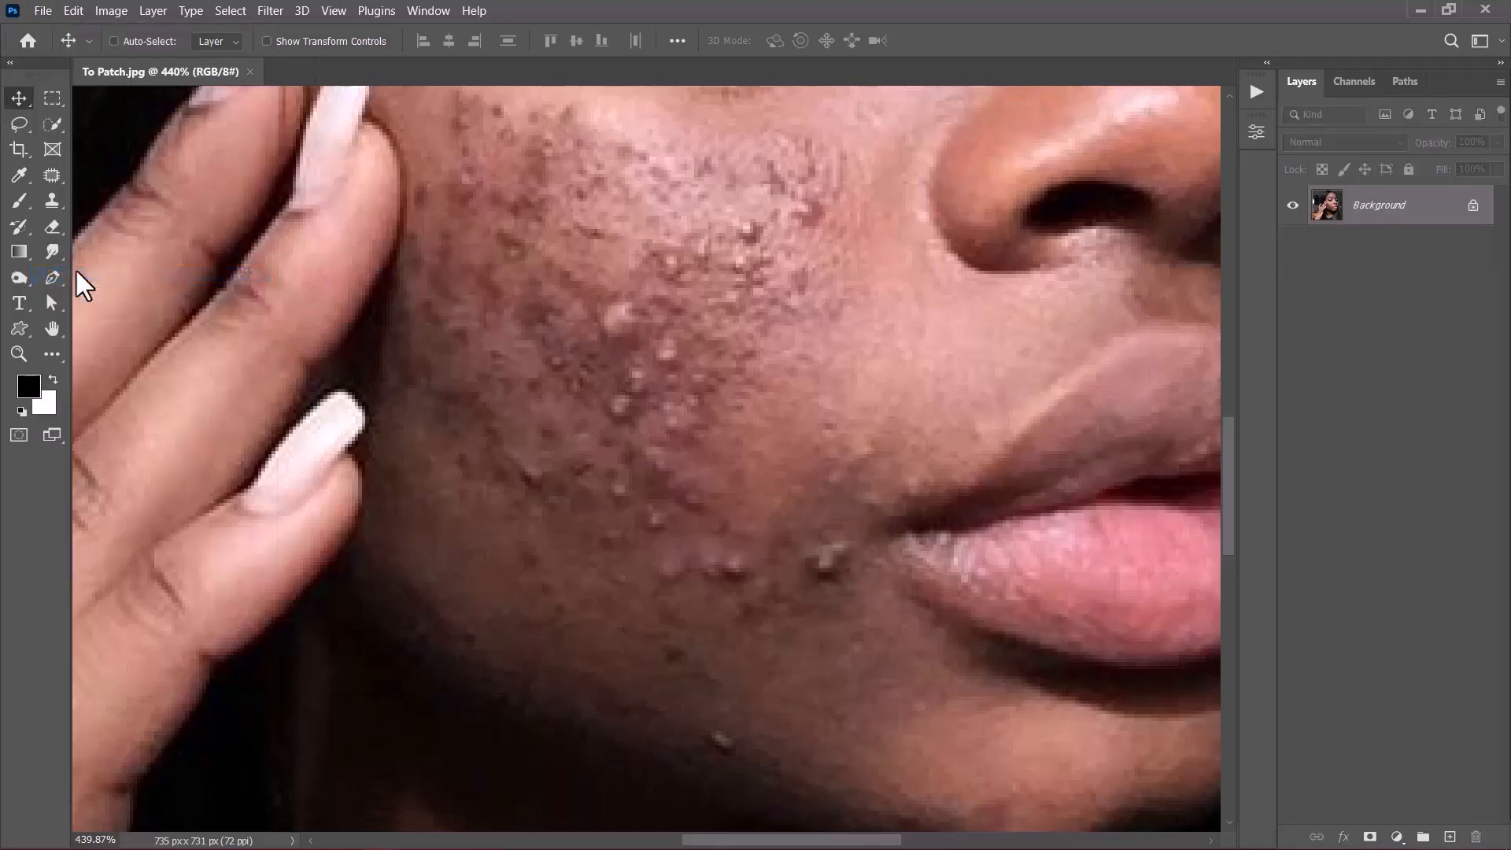
key(ctrl+0)
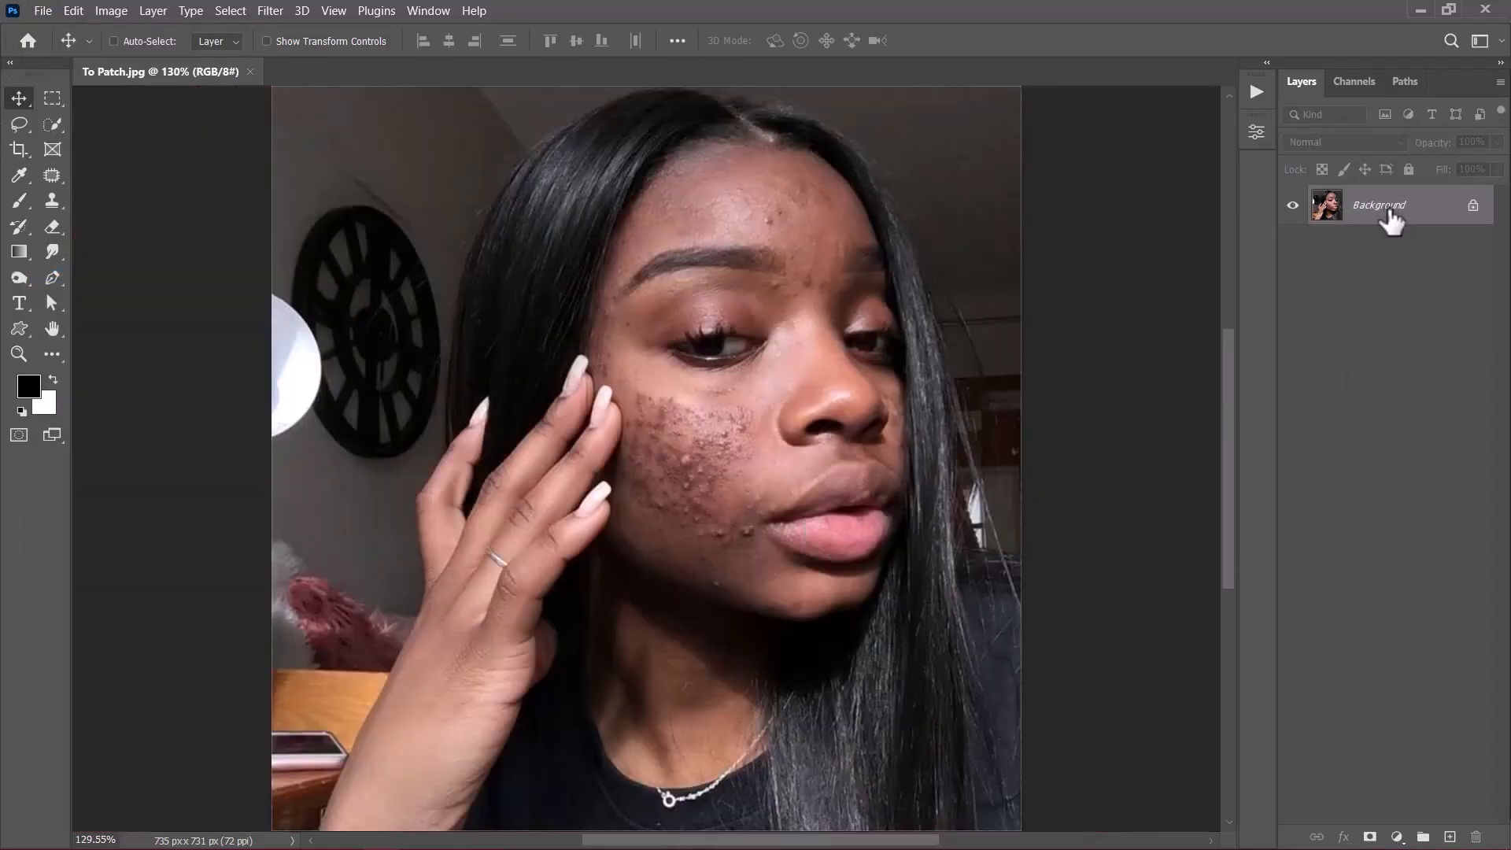
Step: Duplicate the Background layer and hide the original
key(ctrl+j)
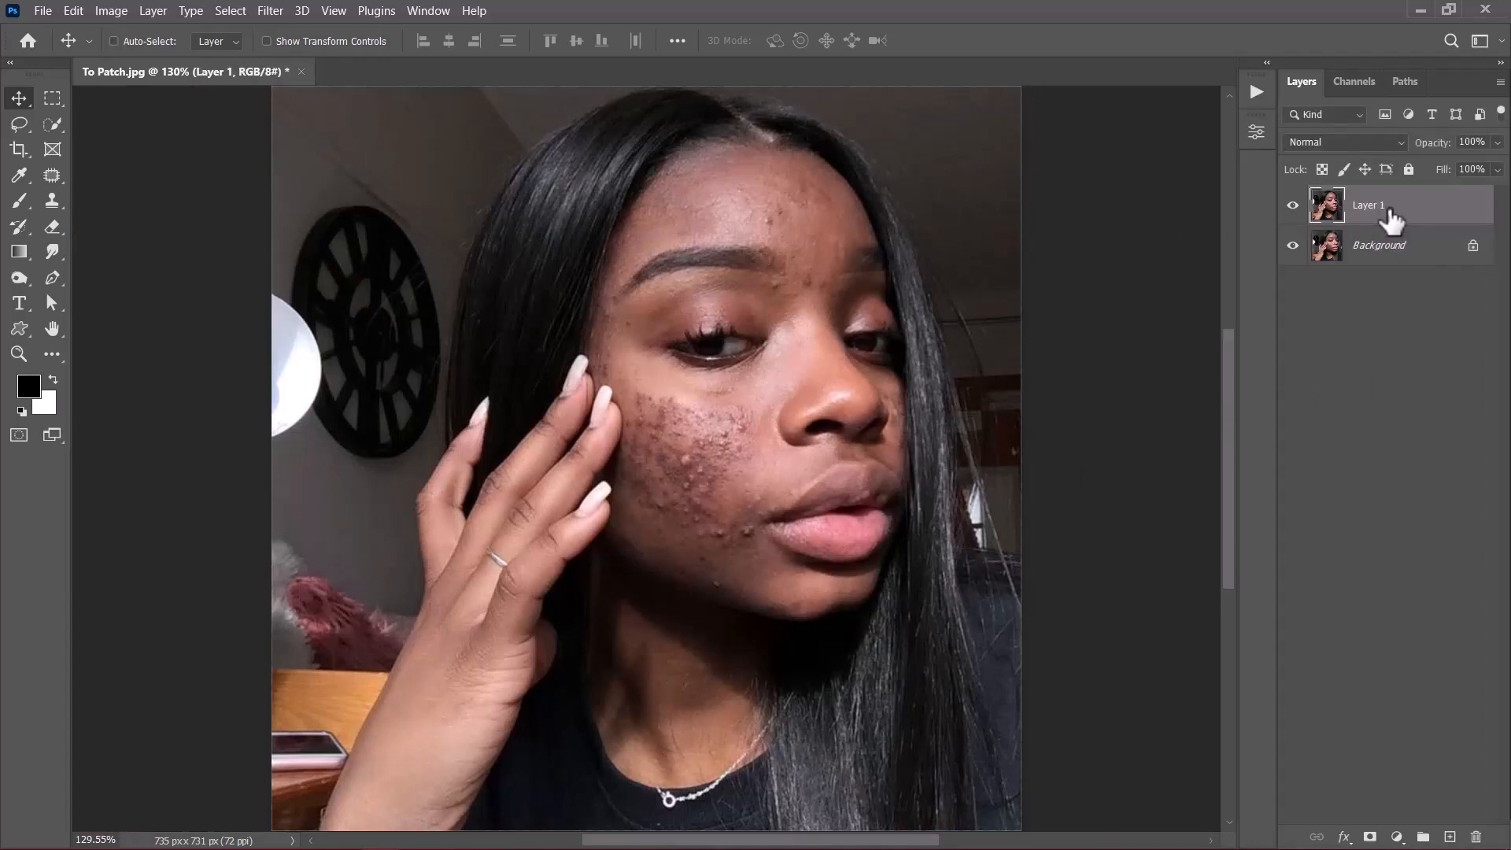
click(1292, 245)
Step: Patch the raised blemishes beside the mouth corner and along the jawline with nearby clean skin, using the Patch tool
scroll(743, 545, up, 4)
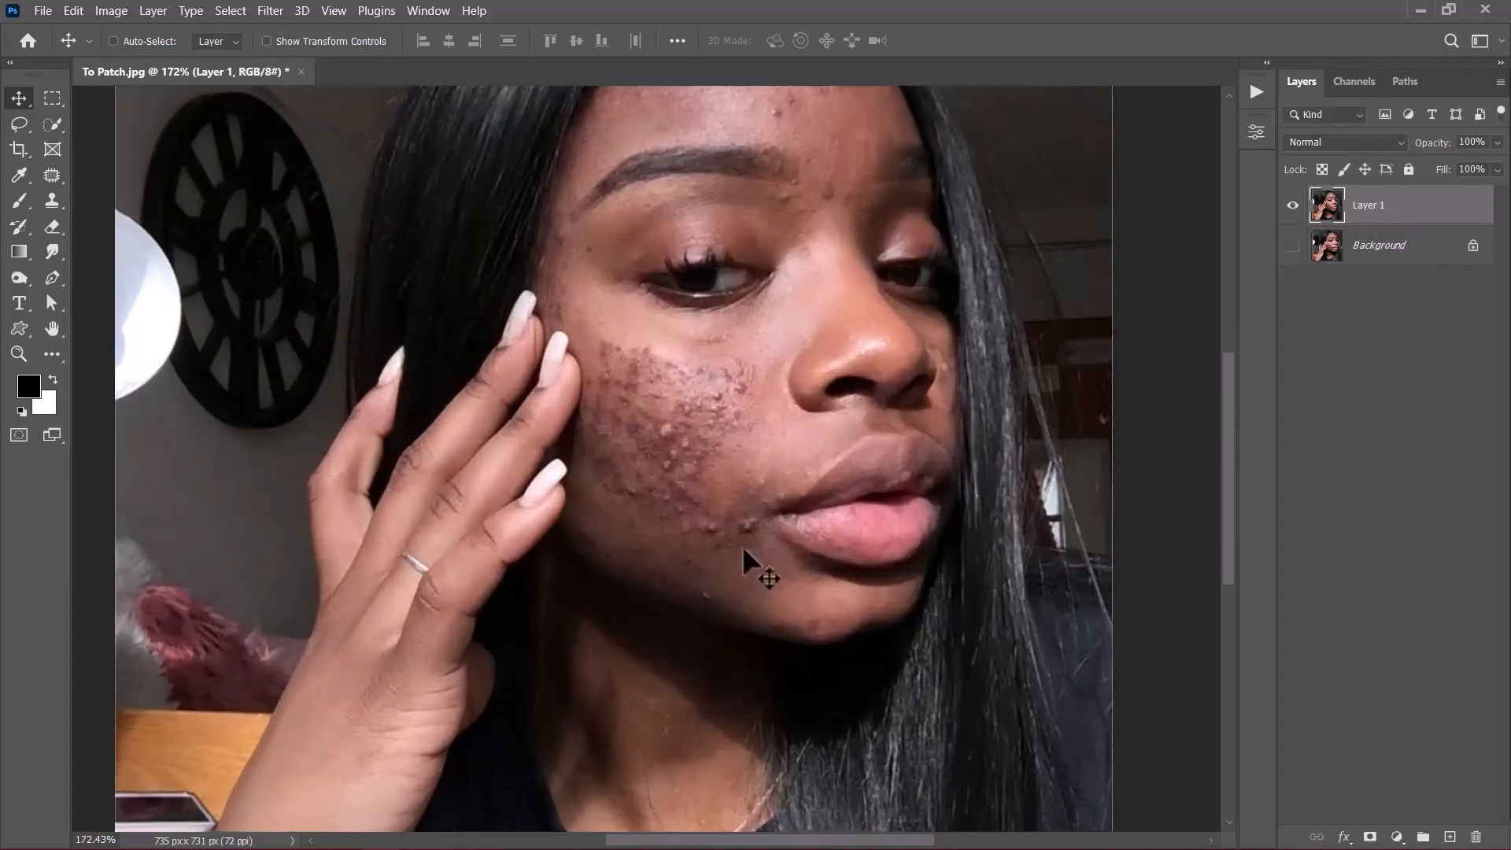
click(45, 177)
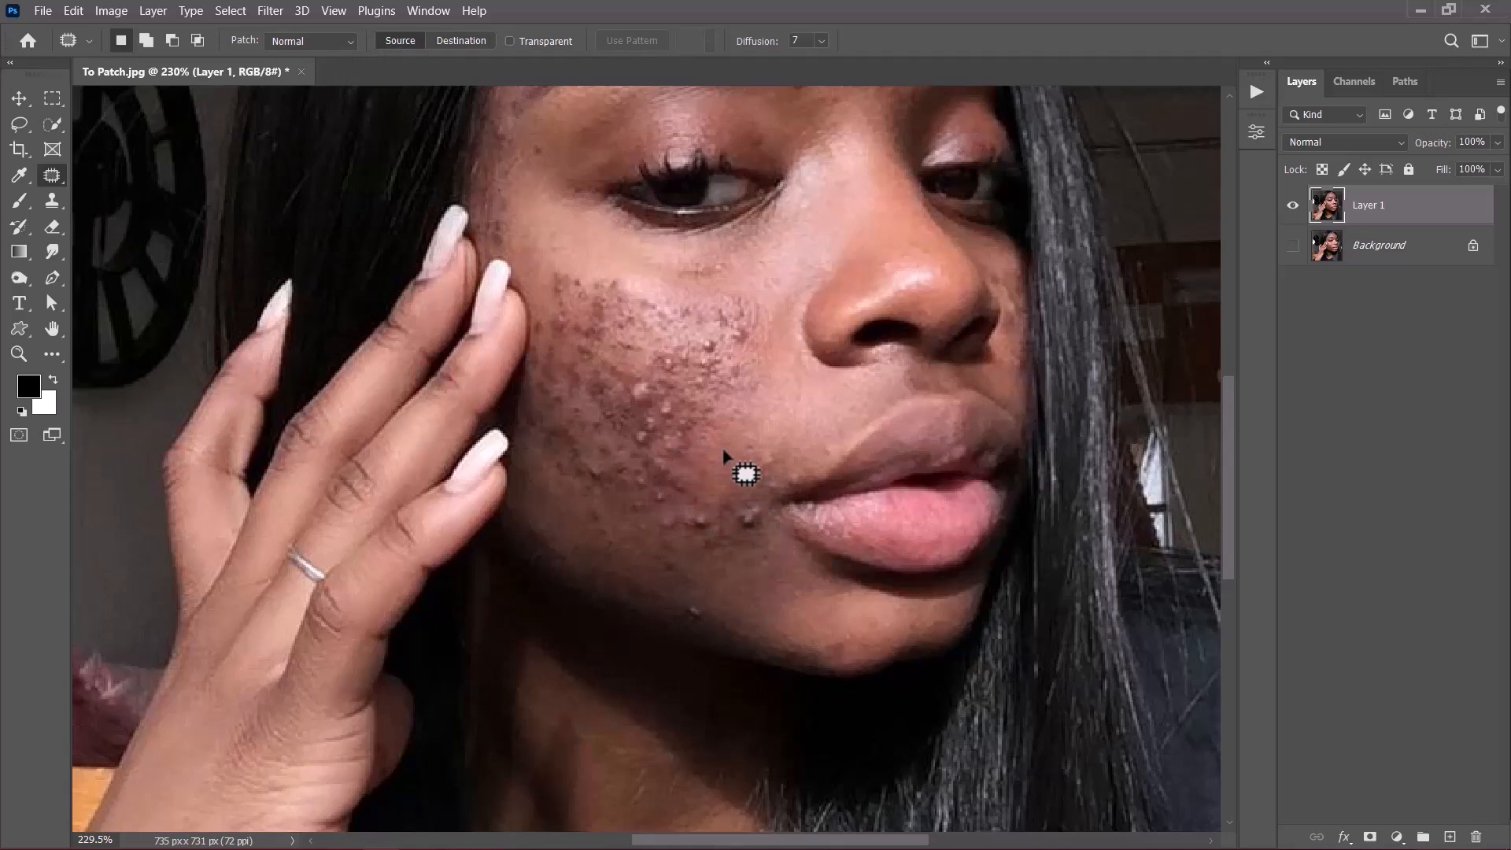
scroll(735, 519, up, 9)
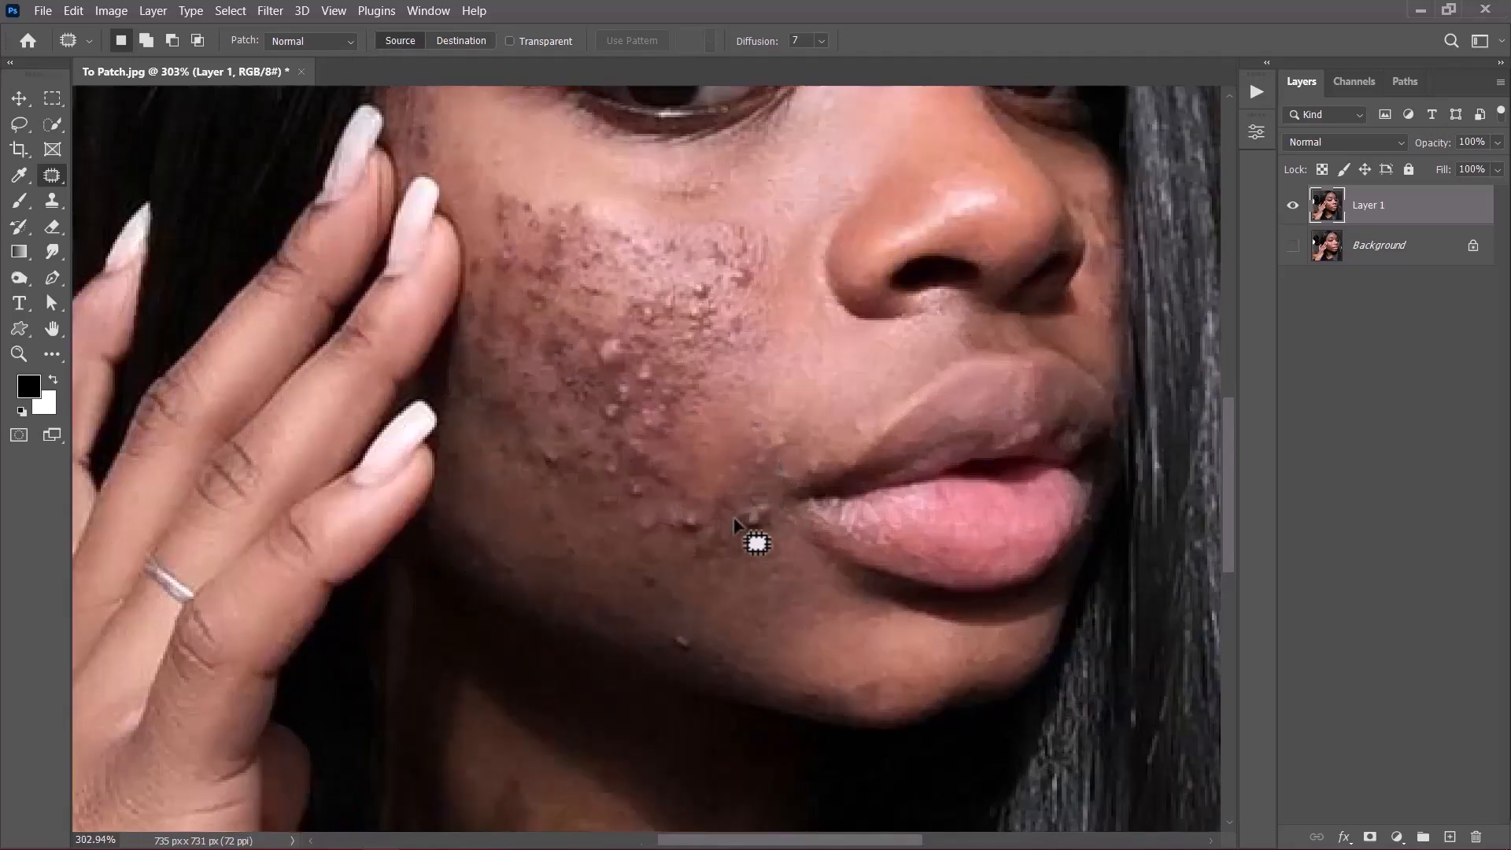
mouse_move(807, 479)
mouse_down()
mouse_move(750, 559)
mouse_move(810, 486)
mouse_up()
drag(772, 502, 836, 602)
drag(650, 523, 716, 557)
drag(717, 554, 801, 636)
mouse_move(557, 535)
mouse_down()
mouse_move(601, 523)
mouse_move(553, 517)
mouse_up()
mouse_move(573, 532)
mouse_down()
mouse_move(587, 607)
mouse_move(609, 632)
mouse_up()
drag(590, 637, 612, 632)
mouse_move(650, 744)
mouse_down()
mouse_move(644, 770)
mouse_move(654, 749)
mouse_up()
drag(622, 751, 661, 738)
Step: Patch the bumps and dark spots across the lower cheek with smoother skin next to them
scroll(488, 423, down, 1)
drag(560, 506, 672, 600)
drag(639, 543, 665, 545)
drag(647, 558, 695, 615)
drag(610, 562, 606, 564)
drag(602, 578, 636, 594)
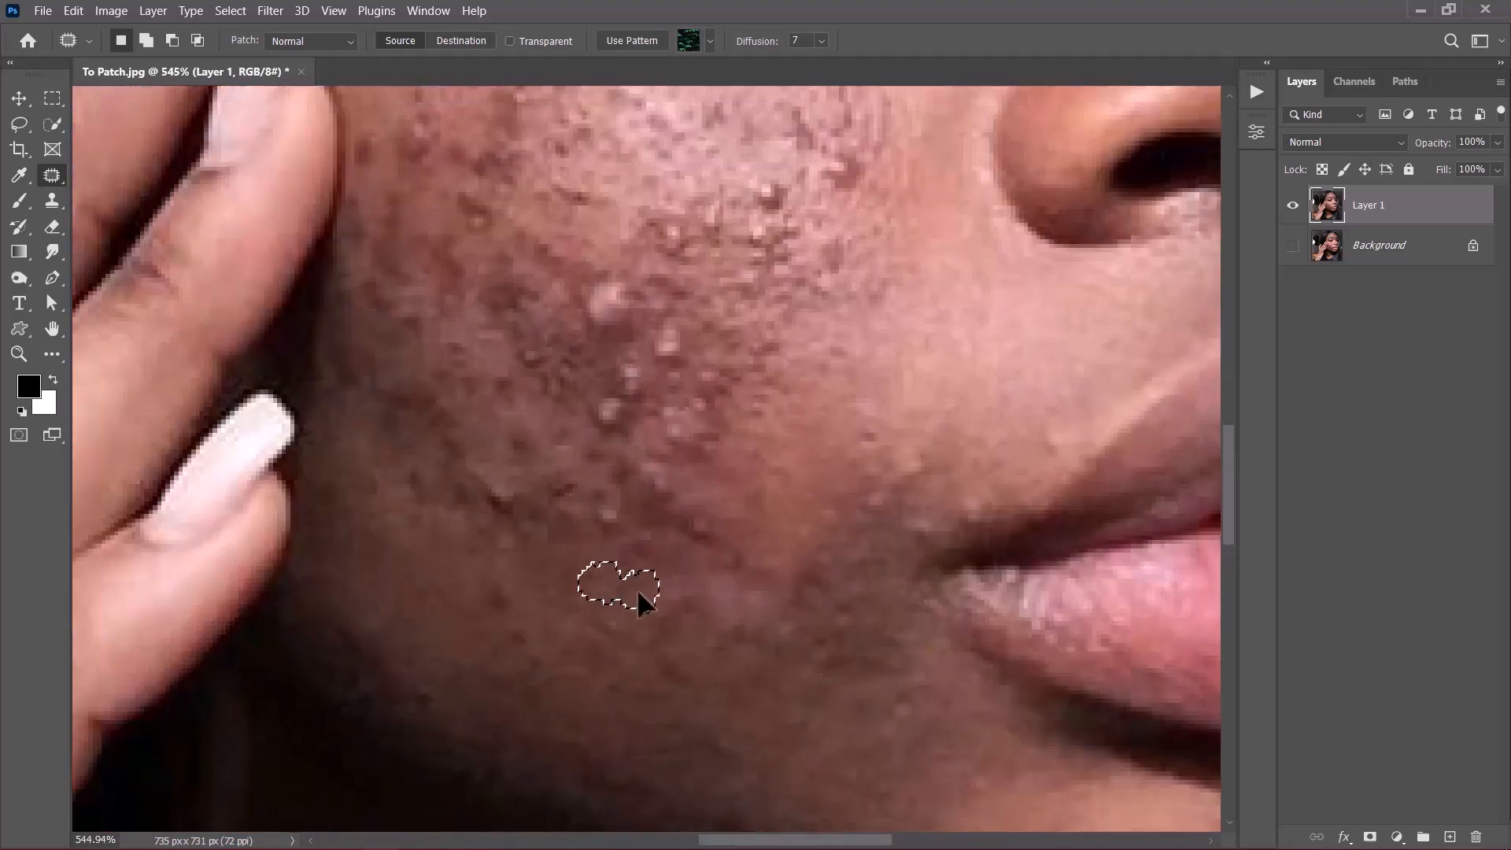
drag(512, 582, 515, 627)
drag(511, 494, 503, 551)
mouse_move(561, 470)
mouse_down()
mouse_move(545, 472)
mouse_move(559, 472)
mouse_up()
mouse_move(565, 481)
mouse_down()
mouse_move(544, 487)
mouse_move(605, 512)
mouse_up()
drag(618, 522, 689, 539)
drag(702, 539, 768, 557)
drag(749, 565, 683, 605)
mouse_move(692, 601)
mouse_down()
mouse_move(622, 488)
mouse_move(658, 585)
mouse_up()
scroll(675, 526, up, 2)
mouse_move(664, 427)
mouse_down()
mouse_move(725, 442)
mouse_move(671, 422)
mouse_up()
Step: Patch the cluster of raised bumps in the middle of the cheek with smoother surrounding skin
scroll(721, 462, down, 4)
scroll(721, 461, down, 2)
scroll(722, 461, up, 2)
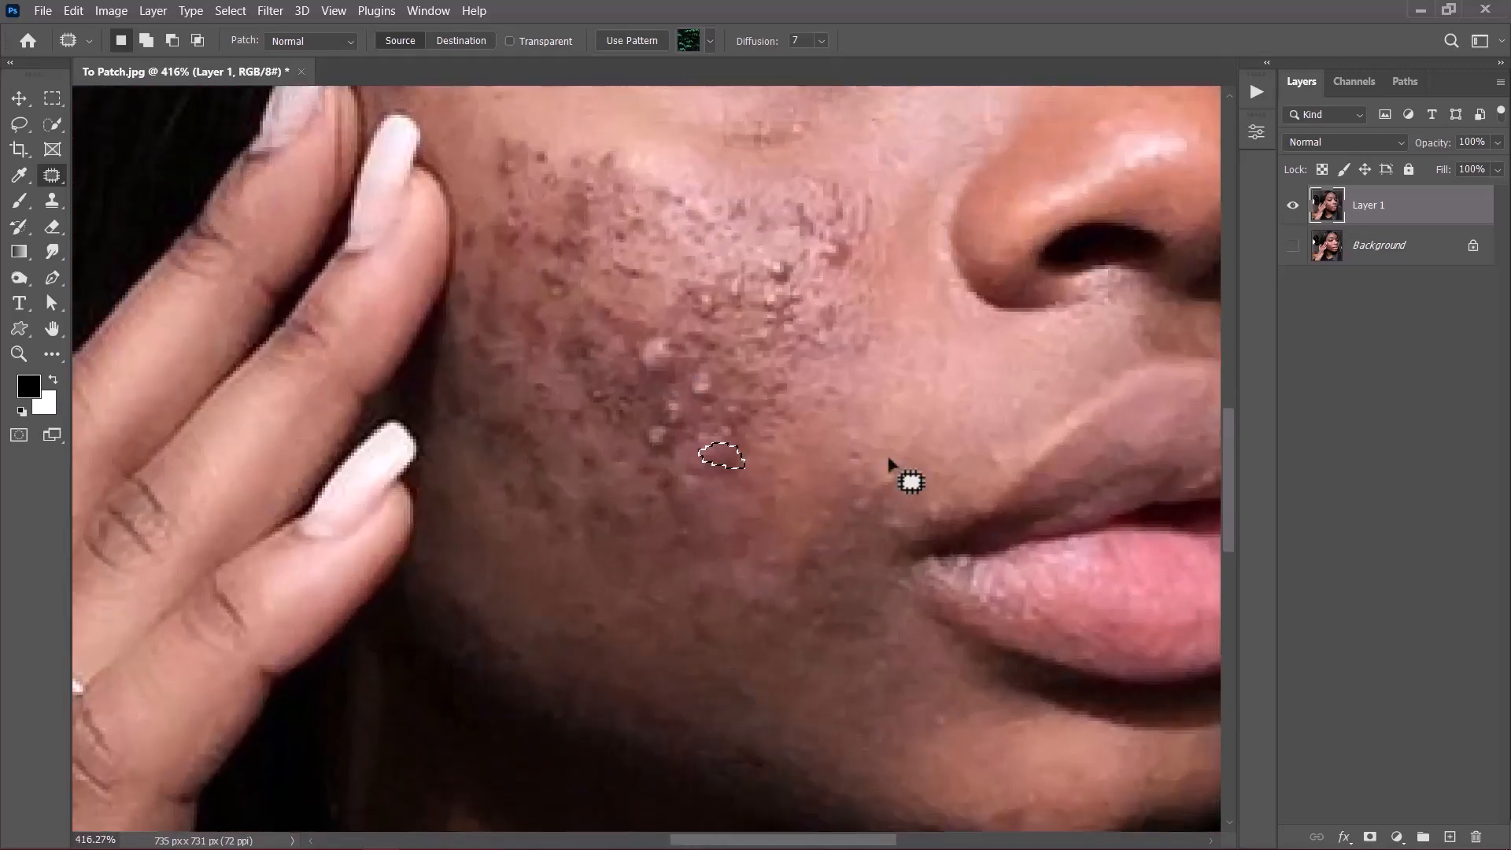
mouse_move(887, 460)
mouse_down()
mouse_move(854, 478)
mouse_move(853, 446)
mouse_up()
mouse_move(691, 404)
mouse_down()
mouse_move(668, 455)
mouse_move(684, 428)
mouse_up()
drag(668, 429, 639, 451)
drag(700, 377, 682, 380)
drag(686, 381, 668, 423)
mouse_move(658, 462)
mouse_down()
mouse_move(705, 495)
mouse_move(662, 465)
mouse_move(726, 443)
mouse_up()
drag(749, 297, 697, 443)
drag(599, 521, 603, 523)
drag(610, 500, 651, 543)
mouse_move(627, 516)
mouse_down()
mouse_move(608, 542)
mouse_move(596, 516)
mouse_move(603, 551)
mouse_up()
drag(581, 555, 547, 605)
mouse_move(553, 619)
mouse_down()
mouse_move(584, 637)
mouse_move(558, 659)
mouse_up()
drag(561, 672, 598, 640)
drag(602, 648, 610, 607)
Step: Patch the remaining small bumps and spots from mid-cheek toward the fingers, then clear the selection
drag(710, 408, 711, 411)
mouse_move(734, 427)
mouse_down()
mouse_move(764, 431)
mouse_move(719, 470)
mouse_move(734, 451)
mouse_up()
drag(743, 466, 778, 450)
mouse_move(663, 429)
mouse_down()
mouse_move(669, 460)
mouse_move(693, 411)
mouse_up()
drag(642, 472, 644, 474)
mouse_move(639, 490)
mouse_down()
mouse_move(686, 517)
mouse_move(605, 491)
mouse_up()
drag(602, 503, 632, 510)
drag(551, 533, 553, 535)
mouse_move(548, 547)
mouse_down()
mouse_move(605, 554)
mouse_move(521, 563)
mouse_up()
drag(525, 565, 540, 589)
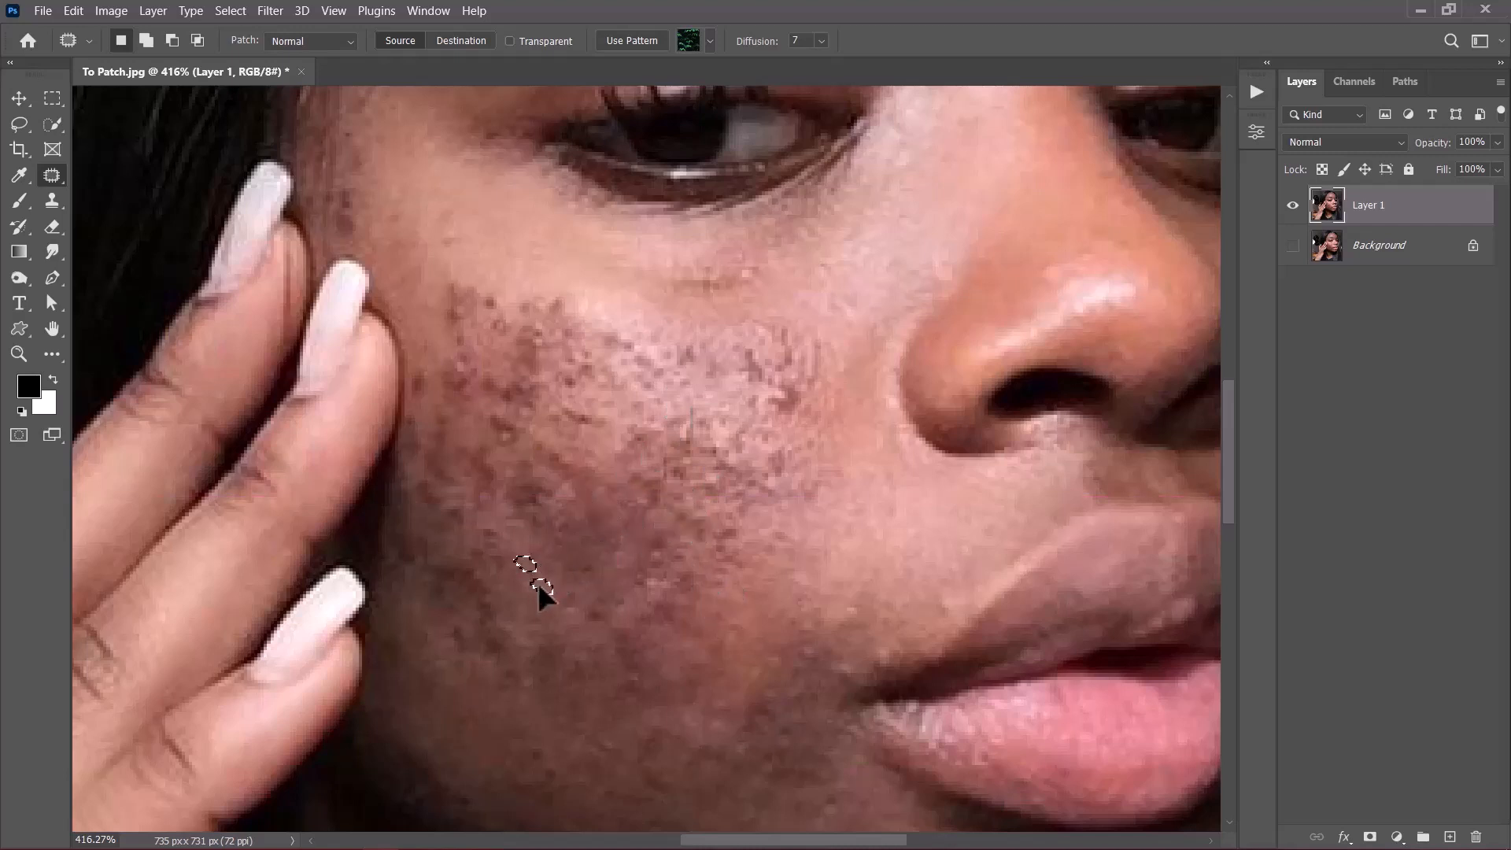
drag(648, 627, 650, 628)
mouse_move(491, 634)
mouse_down()
mouse_move(502, 654)
mouse_move(442, 554)
mouse_move(464, 592)
mouse_up()
mouse_move(489, 584)
mouse_down()
mouse_move(531, 621)
mouse_move(512, 666)
mouse_move(557, 616)
mouse_move(566, 637)
mouse_up()
key(ctrl+d)
Step: Copy a lassoed area of smooth cheek skin to a new layer and convert it to a smart object
click(19, 123)
key(ctrl+j)
right_click(1325, 207)
click(1253, 294)
Step: Warp the copied skin patch over the dark spots on the cheek near the fingers and merge it with Layer 1
key(v)
key(ctrl+t)
right_click(451, 626)
click(501, 449)
drag(439, 548, 457, 511)
click(975, 40)
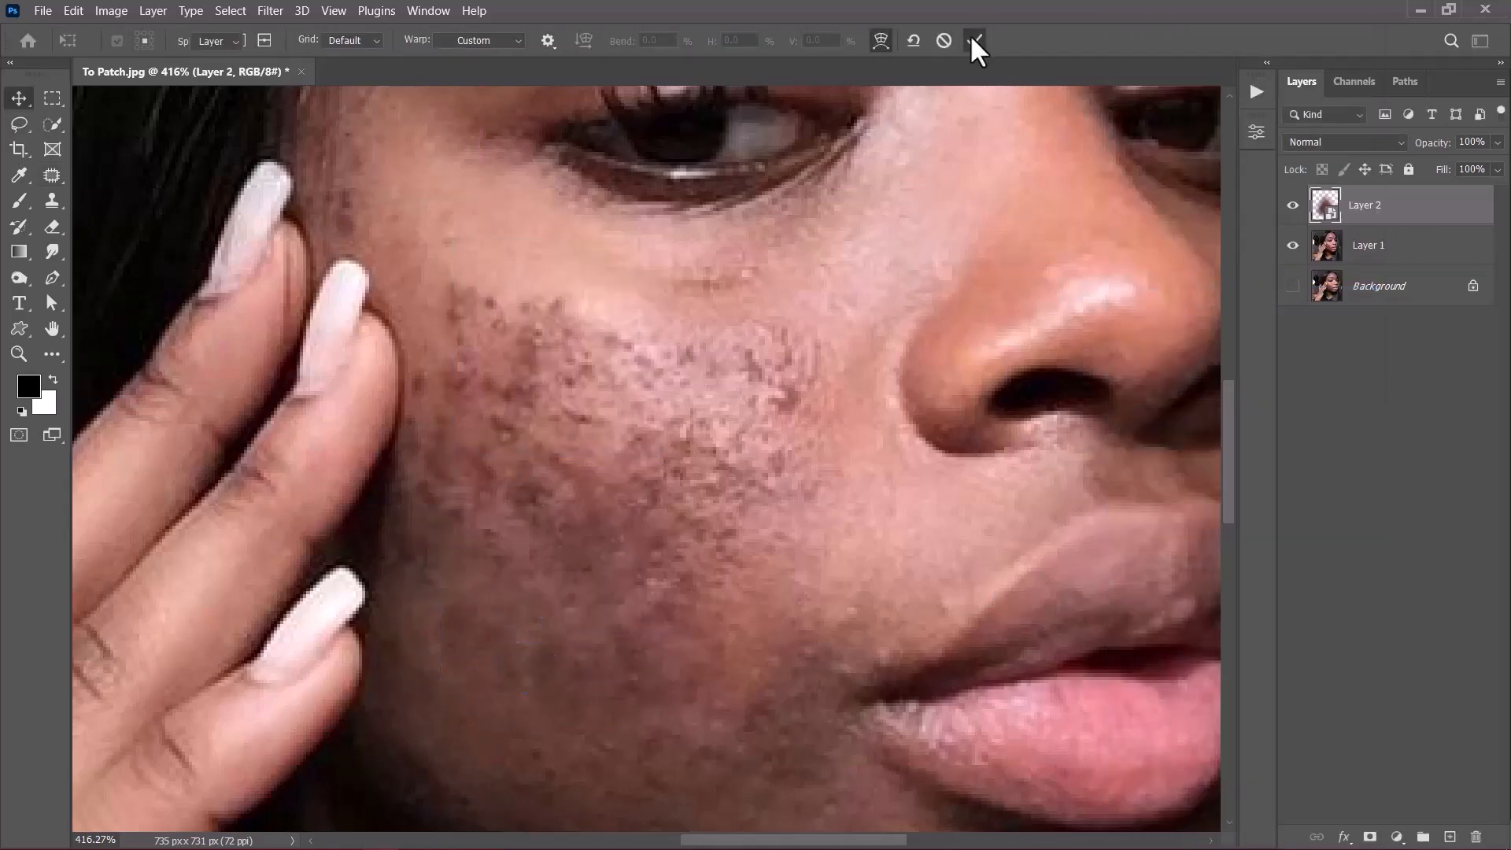
shift+click(1376, 250)
key(ctrl+e)
Step: Patch the dark spots on the lower cheek and along the cheek's edge beside the nose with cleaner nearby skin
key(j)
drag(615, 624, 635, 625)
scroll(644, 590, up, 1)
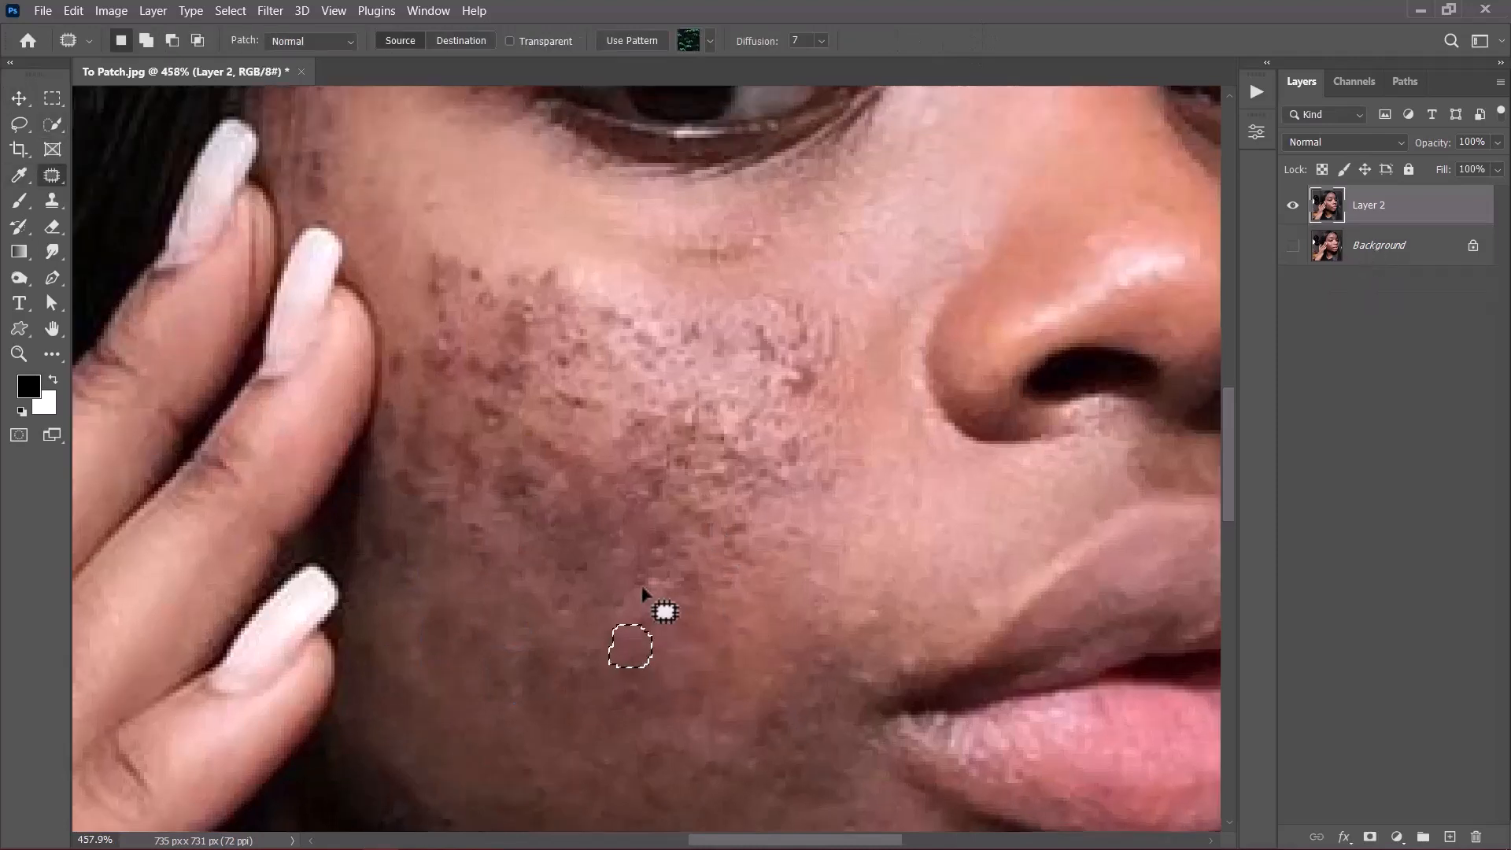
drag(677, 529, 686, 539)
drag(678, 576, 735, 594)
drag(797, 353, 803, 358)
drag(798, 382, 830, 413)
drag(802, 435, 803, 437)
drag(789, 455, 1086, 460)
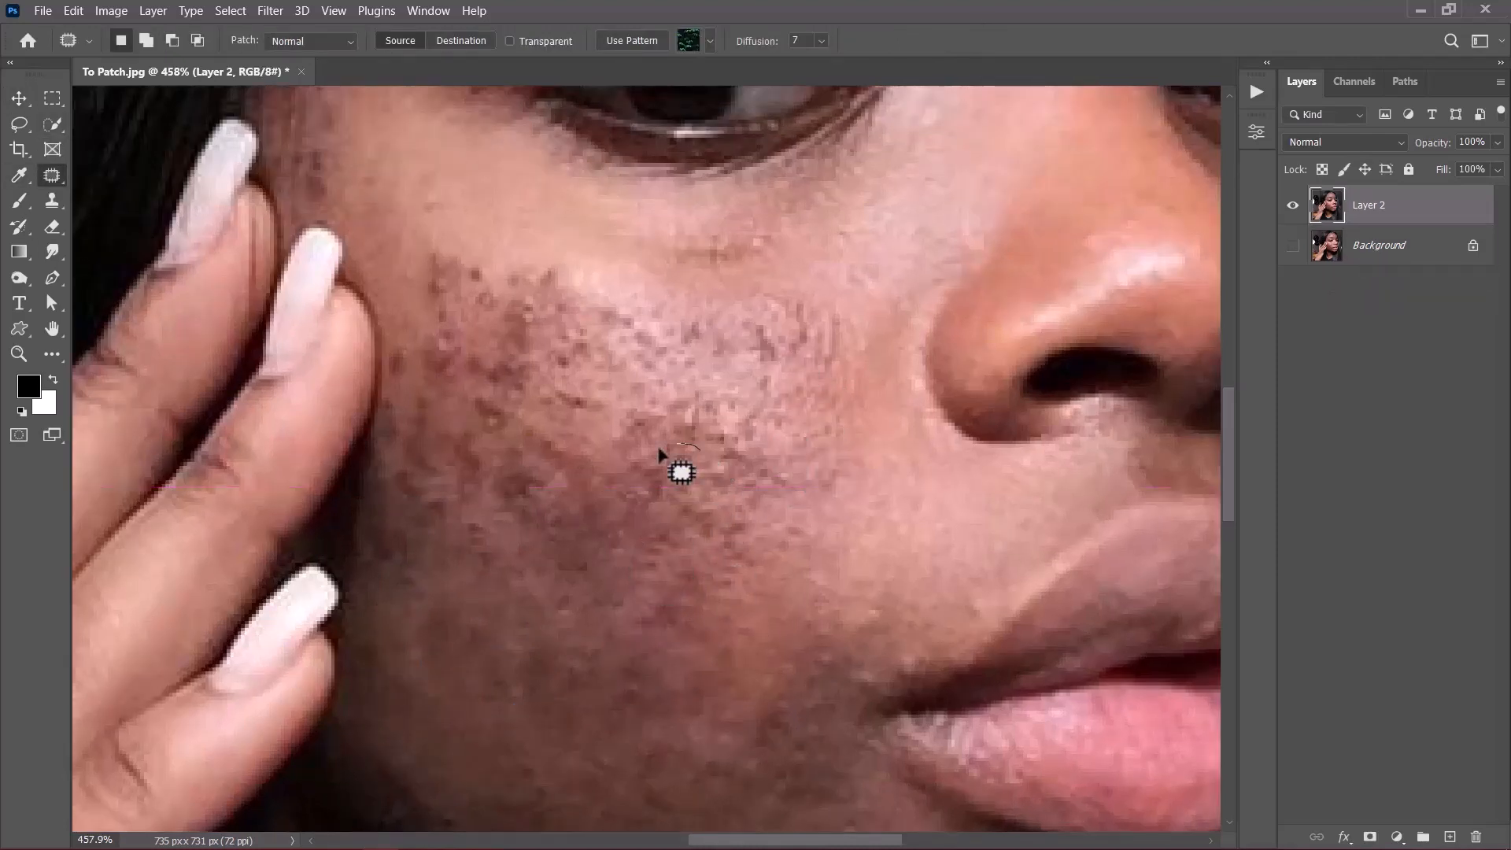
Step: Patch the remaining dark spots in the middle of the cheek and toward the nose, then clear the selection
drag(661, 452, 744, 441)
drag(745, 327, 744, 330)
drag(762, 340, 858, 338)
drag(668, 474, 674, 473)
drag(678, 448, 716, 459)
key(ctrl+d)
Step: Patch the spots on the upper cheek and the discoloured area just below them with smoother skin
drag(569, 371, 575, 370)
drag(563, 354, 611, 372)
drag(610, 382, 611, 382)
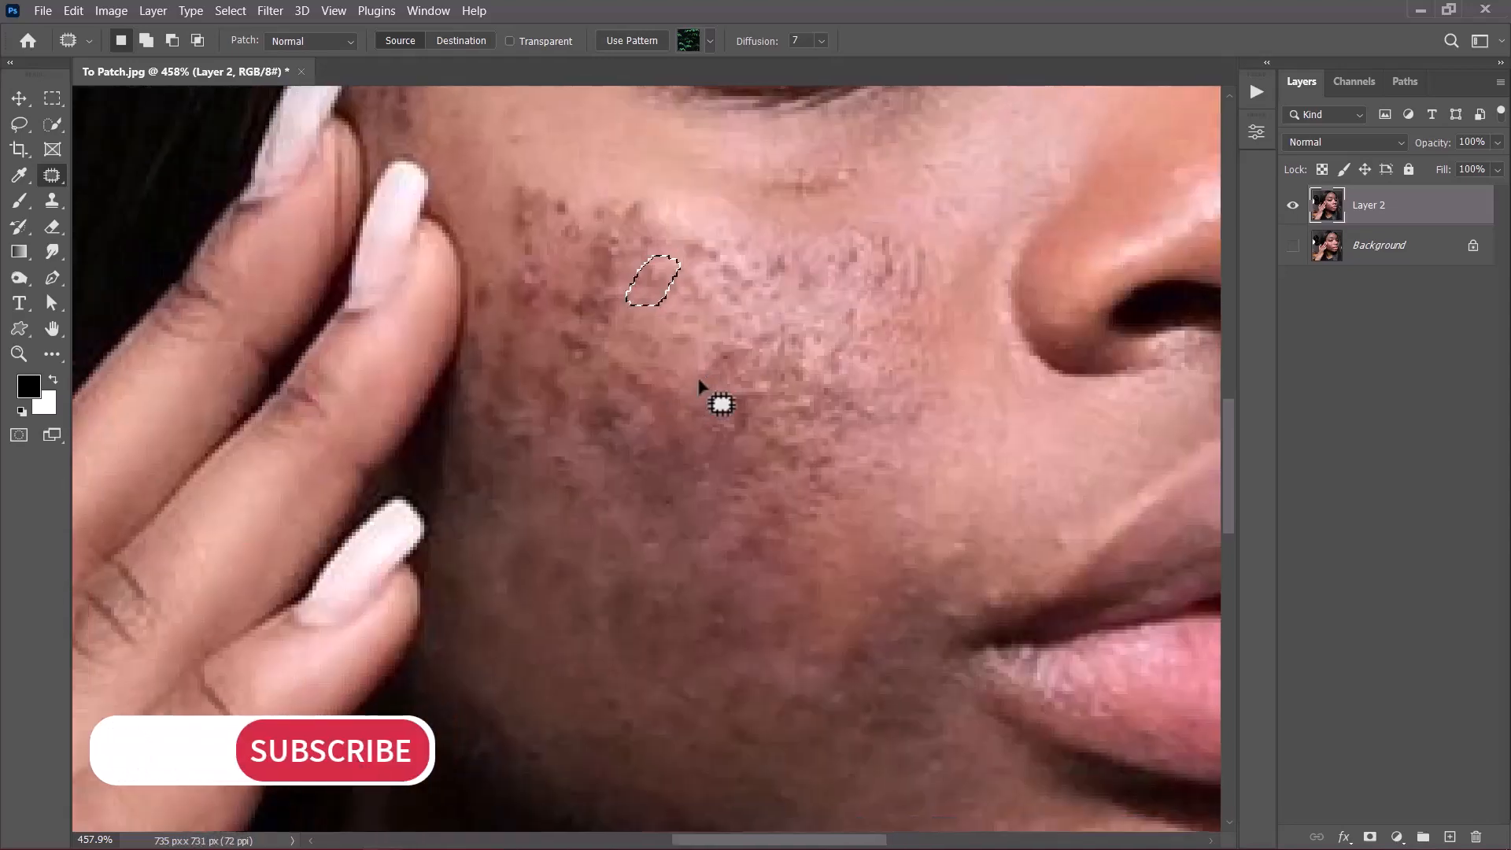
mouse_move(736, 398)
mouse_down()
mouse_move(750, 449)
mouse_move(780, 433)
mouse_move(731, 425)
mouse_up()
drag(574, 421, 604, 433)
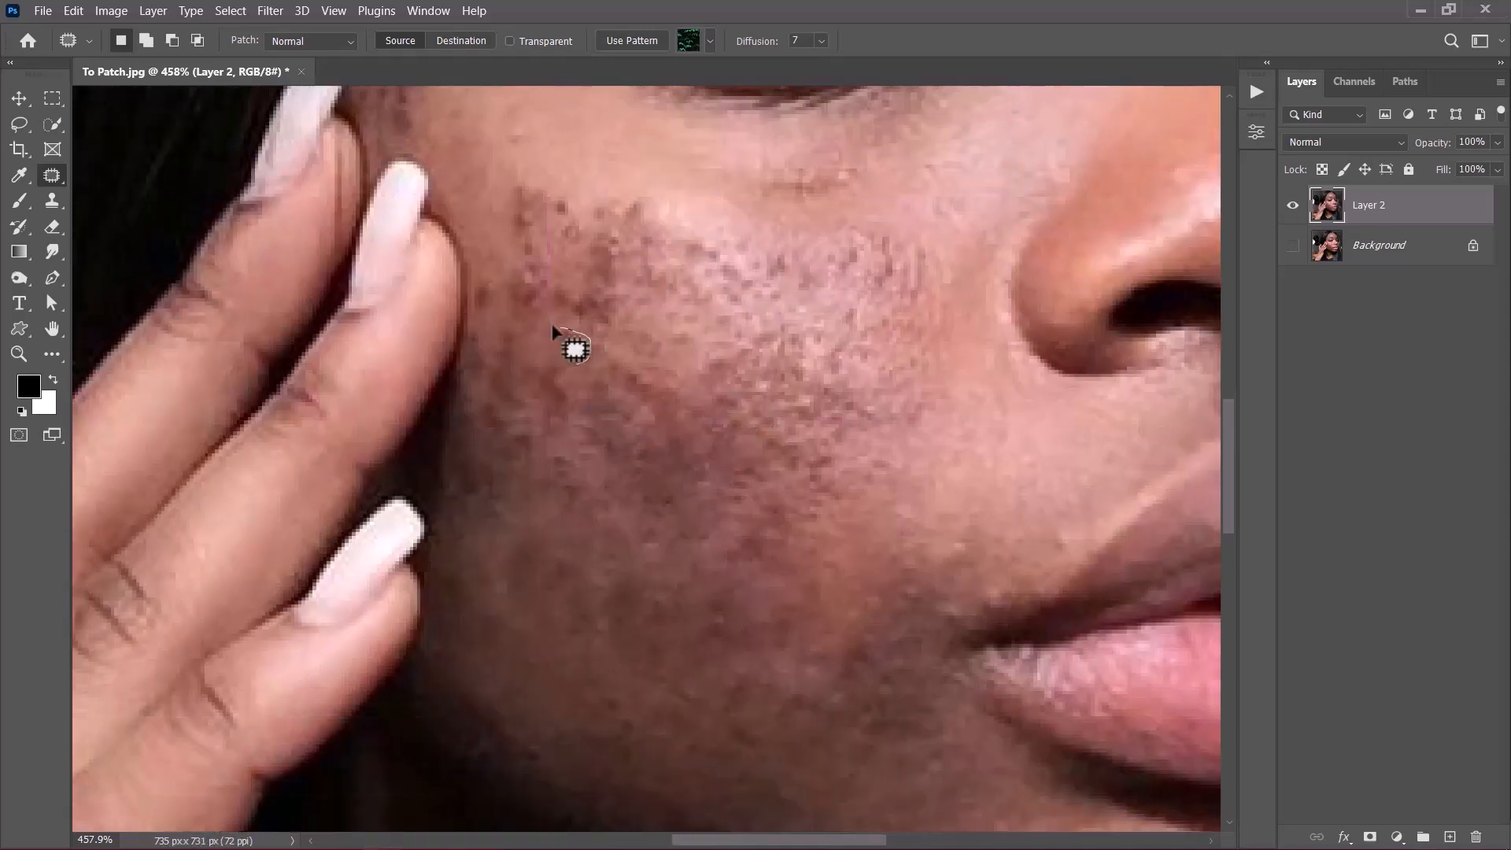
Step: Patch the dark marks on the outer cheek beside the fingers, then clear the selection
drag(621, 305, 616, 279)
drag(604, 250, 637, 295)
mouse_move(575, 352)
mouse_down()
mouse_move(563, 412)
mouse_move(573, 358)
mouse_up()
drag(561, 382, 547, 351)
mouse_move(512, 421)
mouse_down()
mouse_move(489, 428)
mouse_move(510, 433)
mouse_up()
drag(517, 329, 523, 340)
drag(532, 322, 535, 327)
key(ctrl+d)
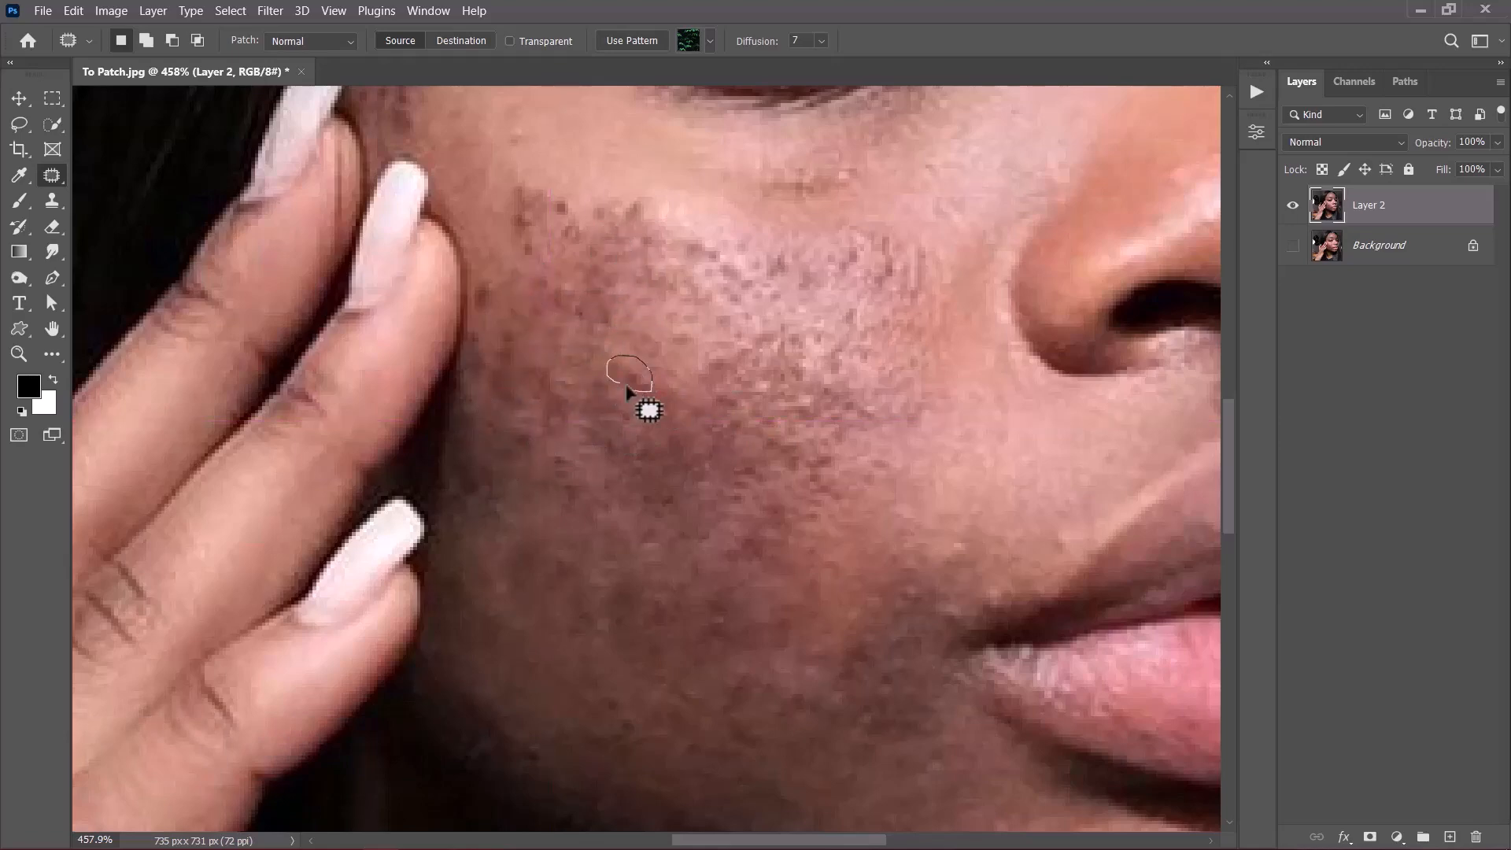
Step: Patch the small spots along the cheek's upper edge below the outer corner of the eye
scroll(641, 381, down, 7)
scroll(662, 358, up, 4)
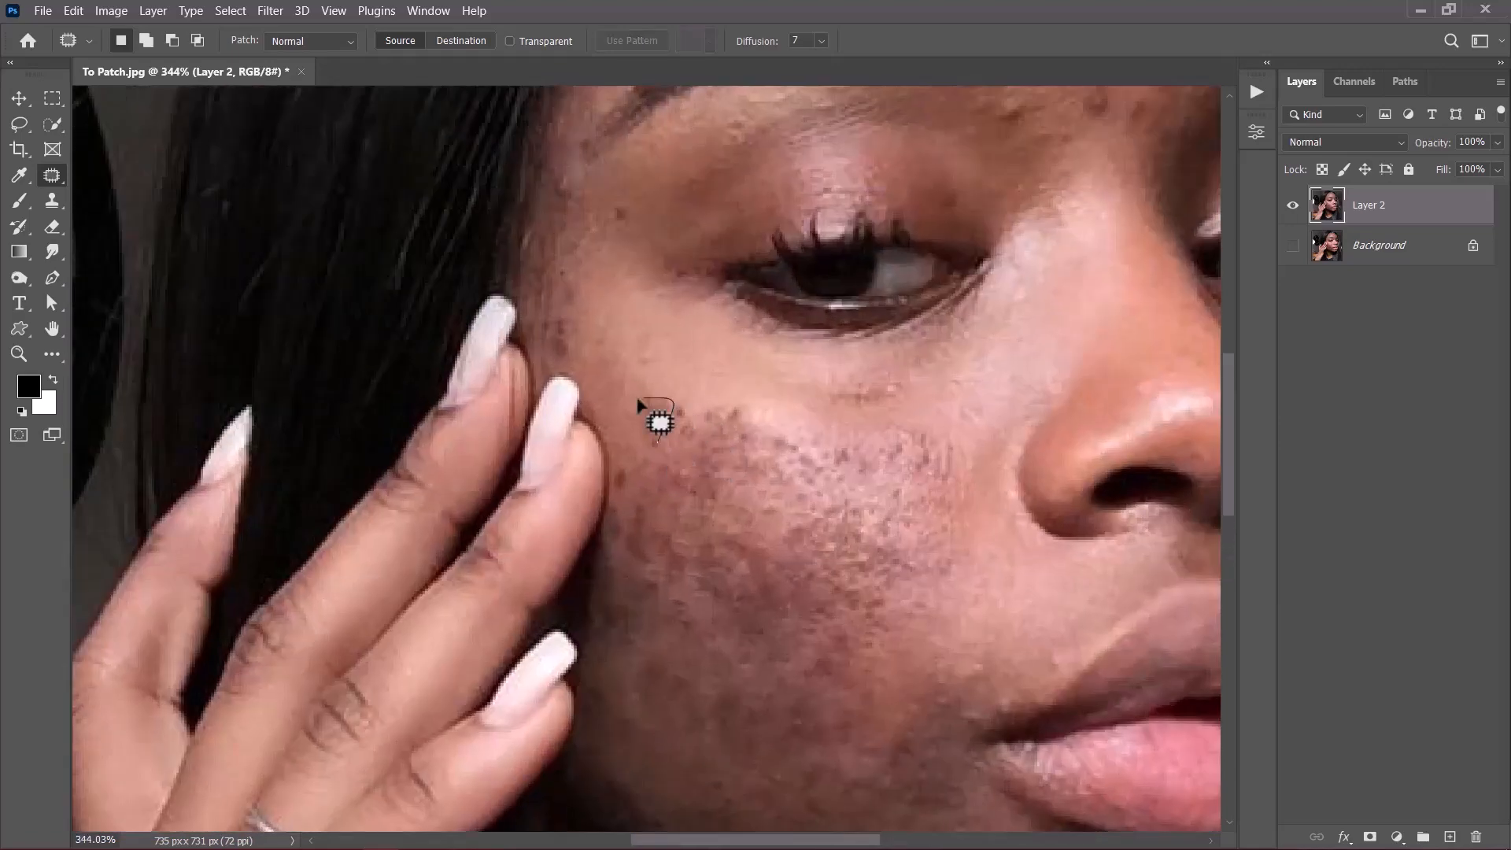
drag(640, 401, 639, 409)
mouse_move(653, 423)
mouse_down()
mouse_move(683, 426)
mouse_move(671, 410)
mouse_move(692, 402)
mouse_up()
Step: Copy a lassoed area of smooth skin below the eye to a new layer
key(l)
scroll(867, 372, up, 3)
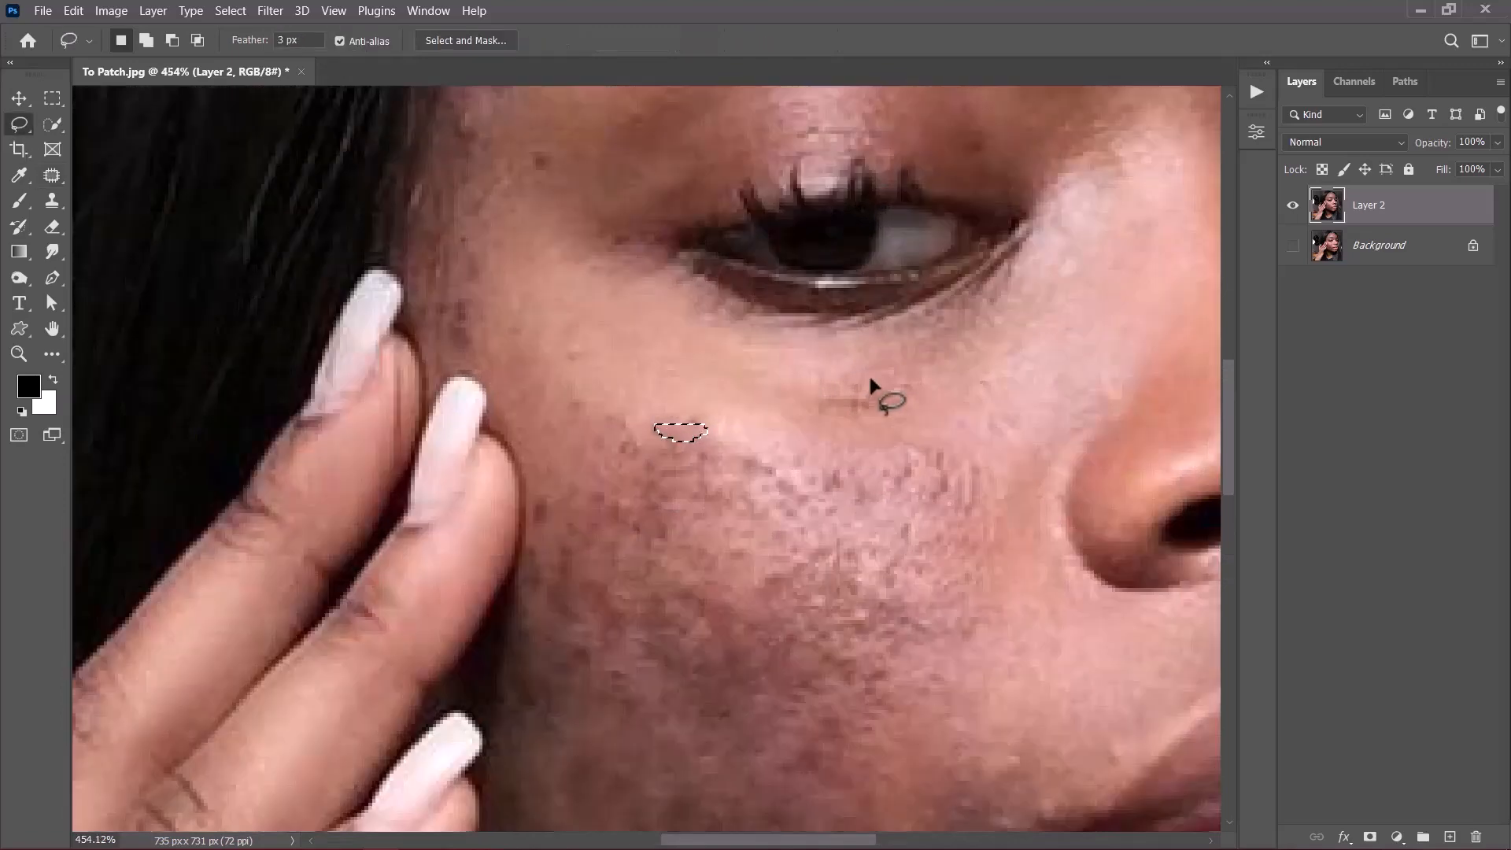
drag(868, 373, 783, 392)
mouse_move(728, 400)
mouse_down()
mouse_move(710, 400)
mouse_move(832, 411)
mouse_move(840, 370)
mouse_move(735, 408)
mouse_up()
key(Return)
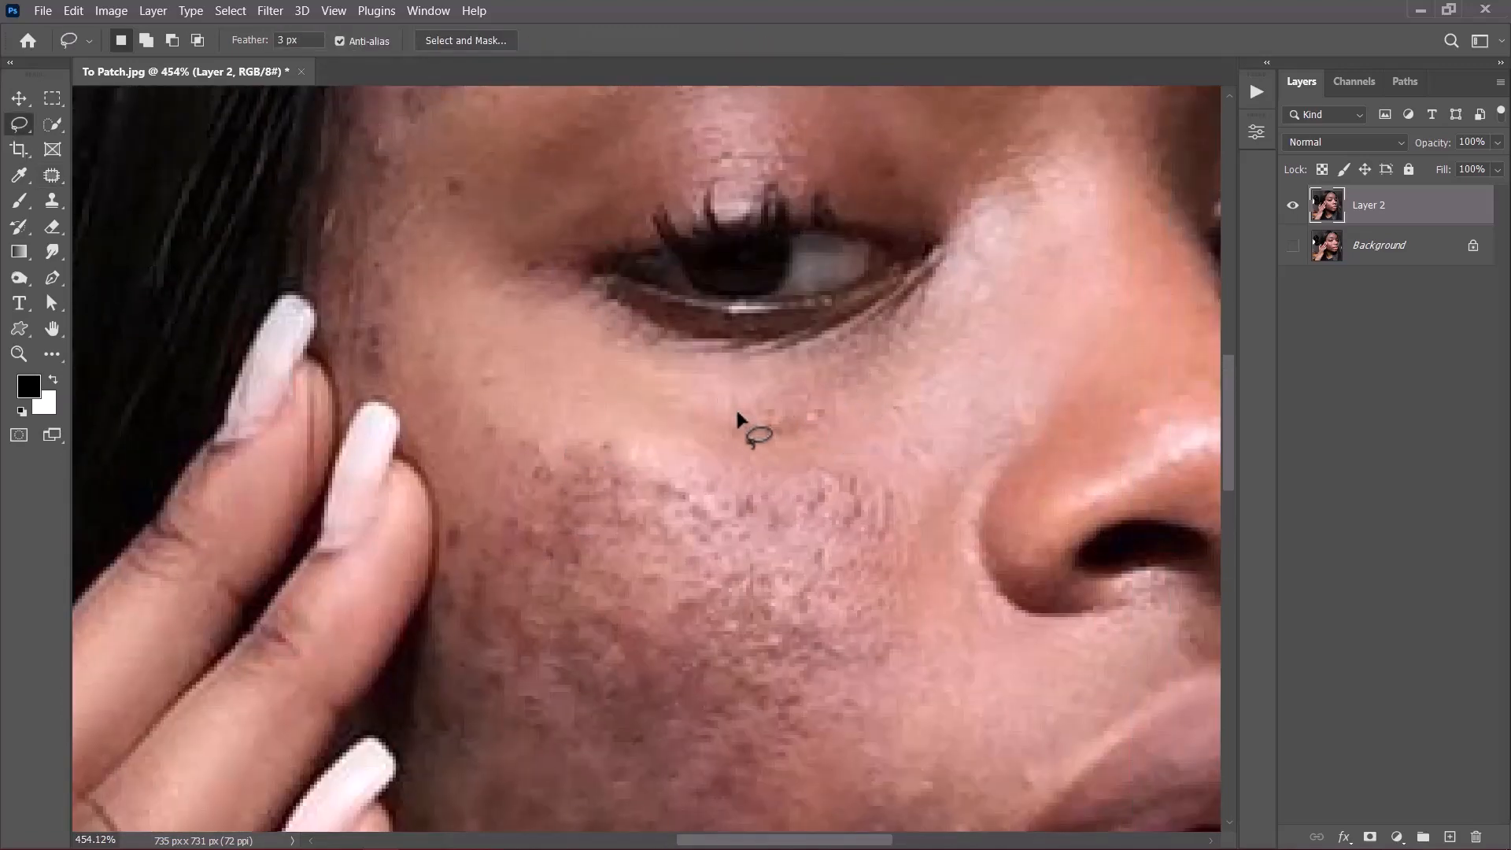
key(ctrl+j)
Step: Position the copied skin over the upper cheek, merge it with Layer 2, and show the Background layer
click(19, 97)
drag(846, 400, 843, 411)
click(1293, 206)
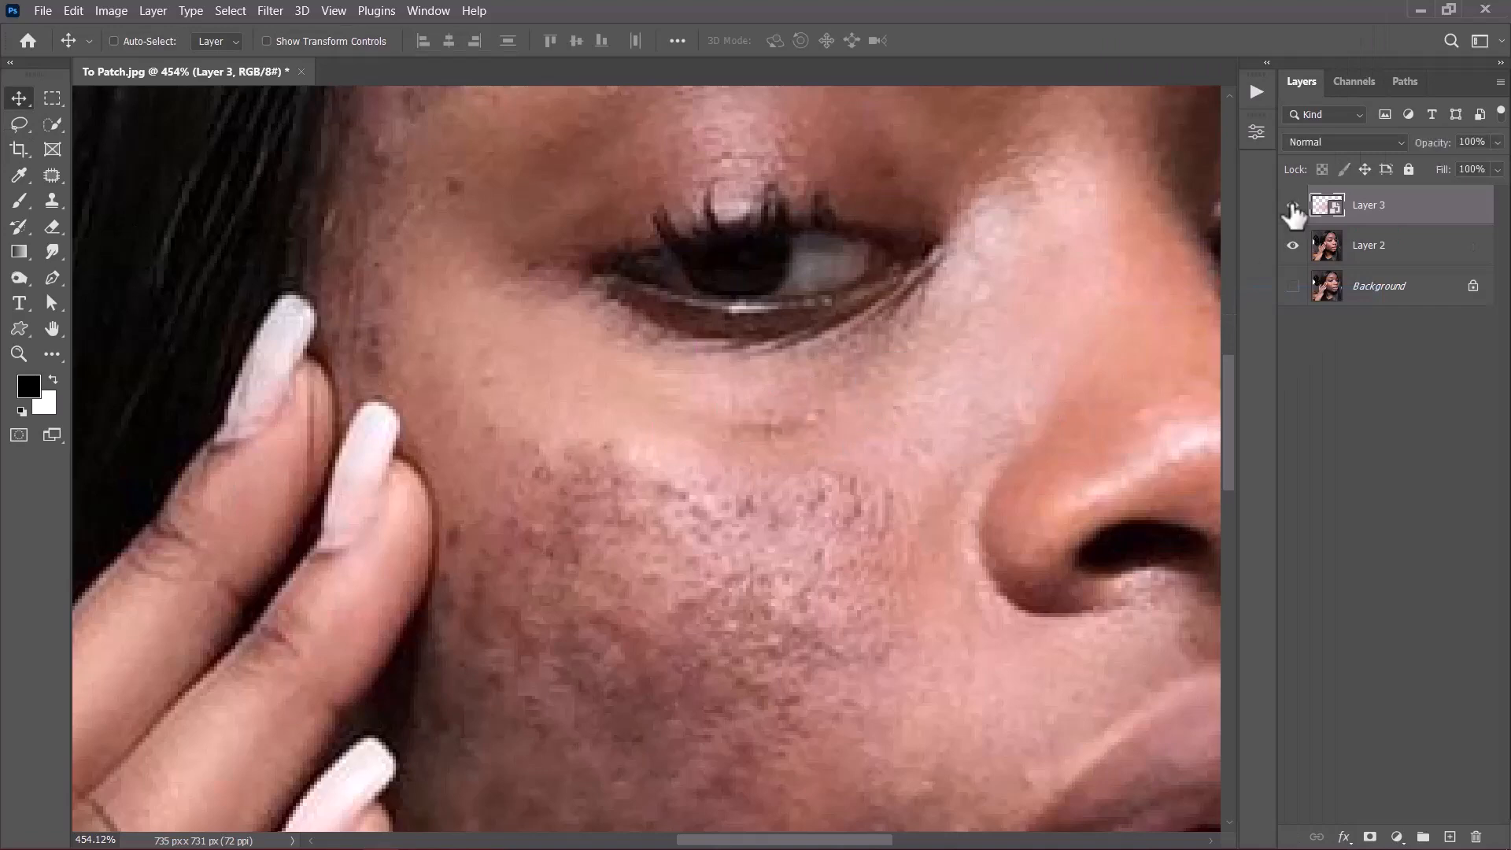
click(1292, 205)
ctrl+click(1397, 247)
key(ctrl+e)
click(1296, 247)
Step: Patch the blemishes at the eyebrow's outer end, on the temple, and along the top of the cheek
scroll(865, 479, down, 7)
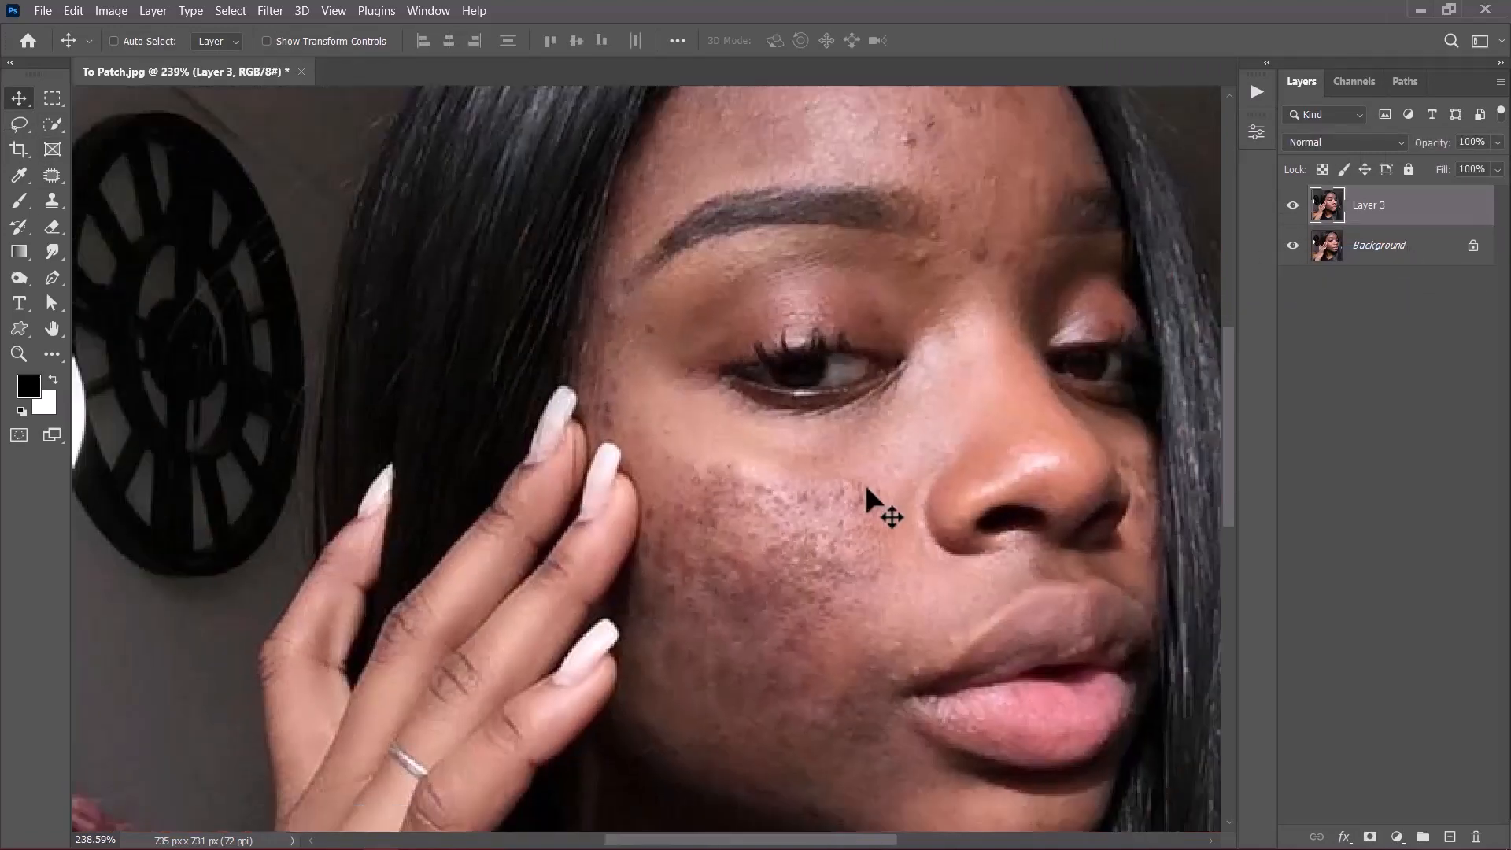
scroll(905, 220, up, 6)
click(52, 176)
drag(450, 406, 448, 408)
drag(450, 421, 465, 439)
mouse_move(386, 588)
mouse_down()
mouse_move(385, 557)
mouse_move(387, 589)
mouse_up()
drag(385, 568, 418, 576)
drag(522, 694, 551, 669)
drag(452, 757, 440, 762)
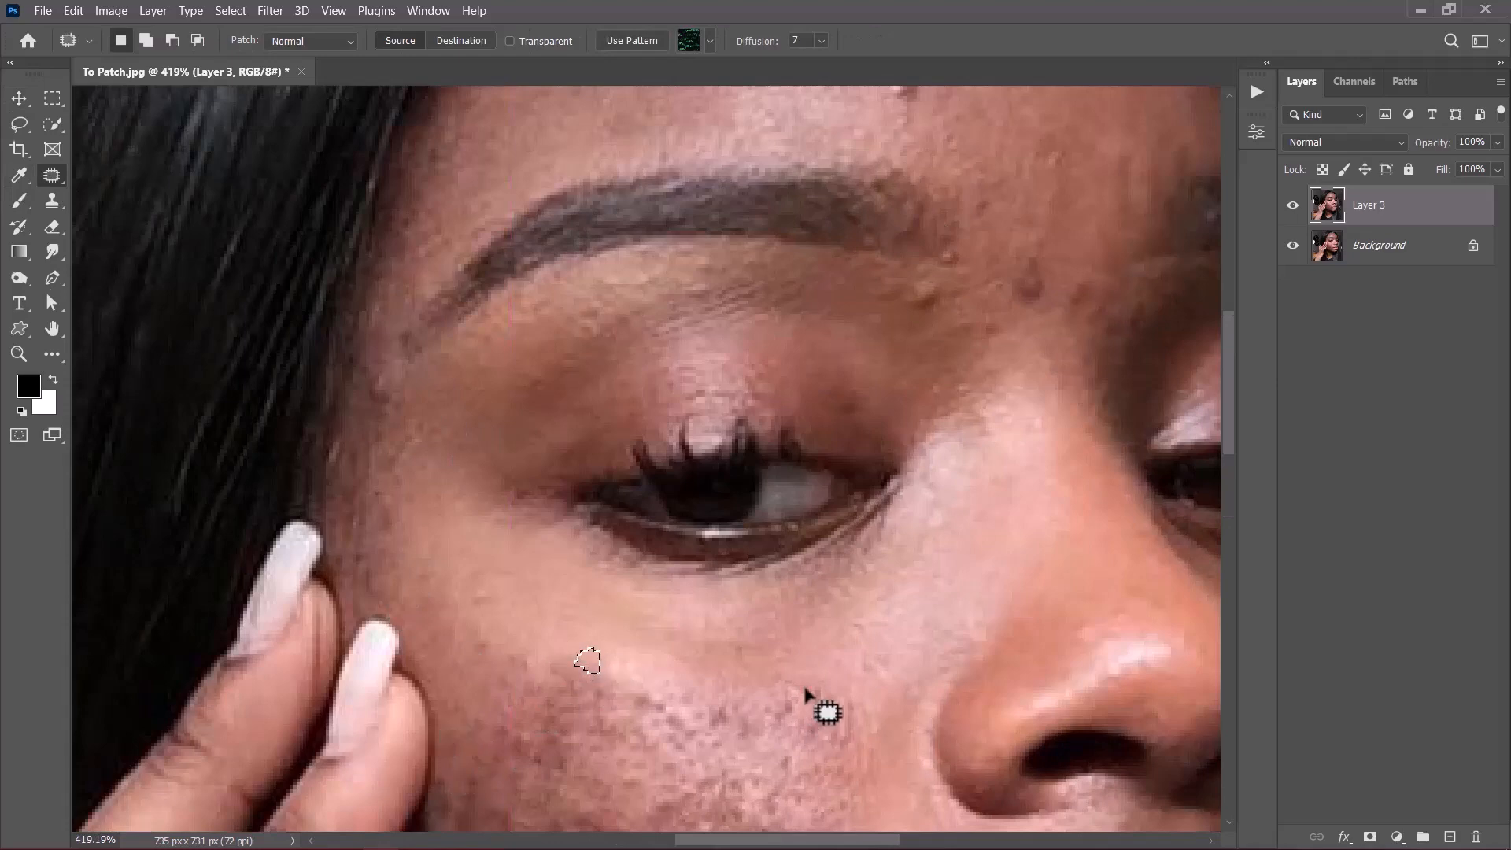
Step: Patch the leftover spots on the upper cheek near the nose and around the outer eye and temple
drag(810, 688, 812, 691)
drag(816, 709, 847, 711)
drag(520, 501, 516, 497)
drag(510, 501, 504, 482)
drag(368, 378, 391, 408)
Step: Patch the blemishes between the eyebrows with clean surrounding skin
scroll(391, 409, down, 5)
scroll(697, 315, up, 6)
scroll(692, 406, down, 2)
drag(697, 401, 683, 411)
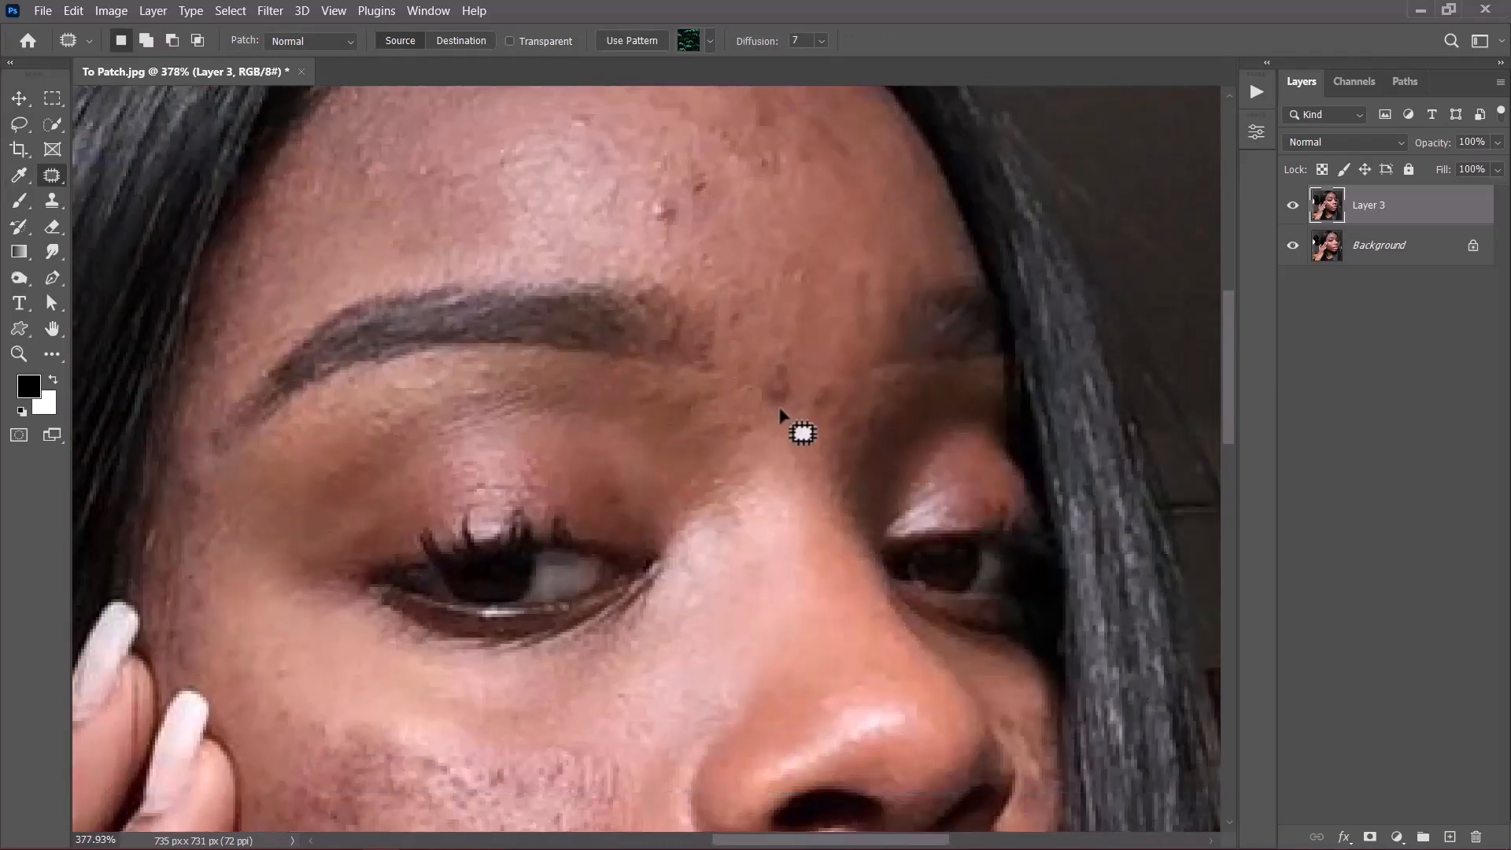
drag(779, 411, 774, 406)
drag(776, 398, 741, 395)
drag(817, 406, 819, 408)
drag(817, 409, 793, 435)
Step: Patch the pimples and dark spots on the forehead with clean surrounding skin
drag(667, 233, 695, 458)
mouse_move(691, 450)
mouse_down()
mouse_move(678, 451)
mouse_move(717, 425)
mouse_up()
drag(727, 414, 760, 445)
drag(796, 378, 798, 377)
drag(793, 380, 797, 419)
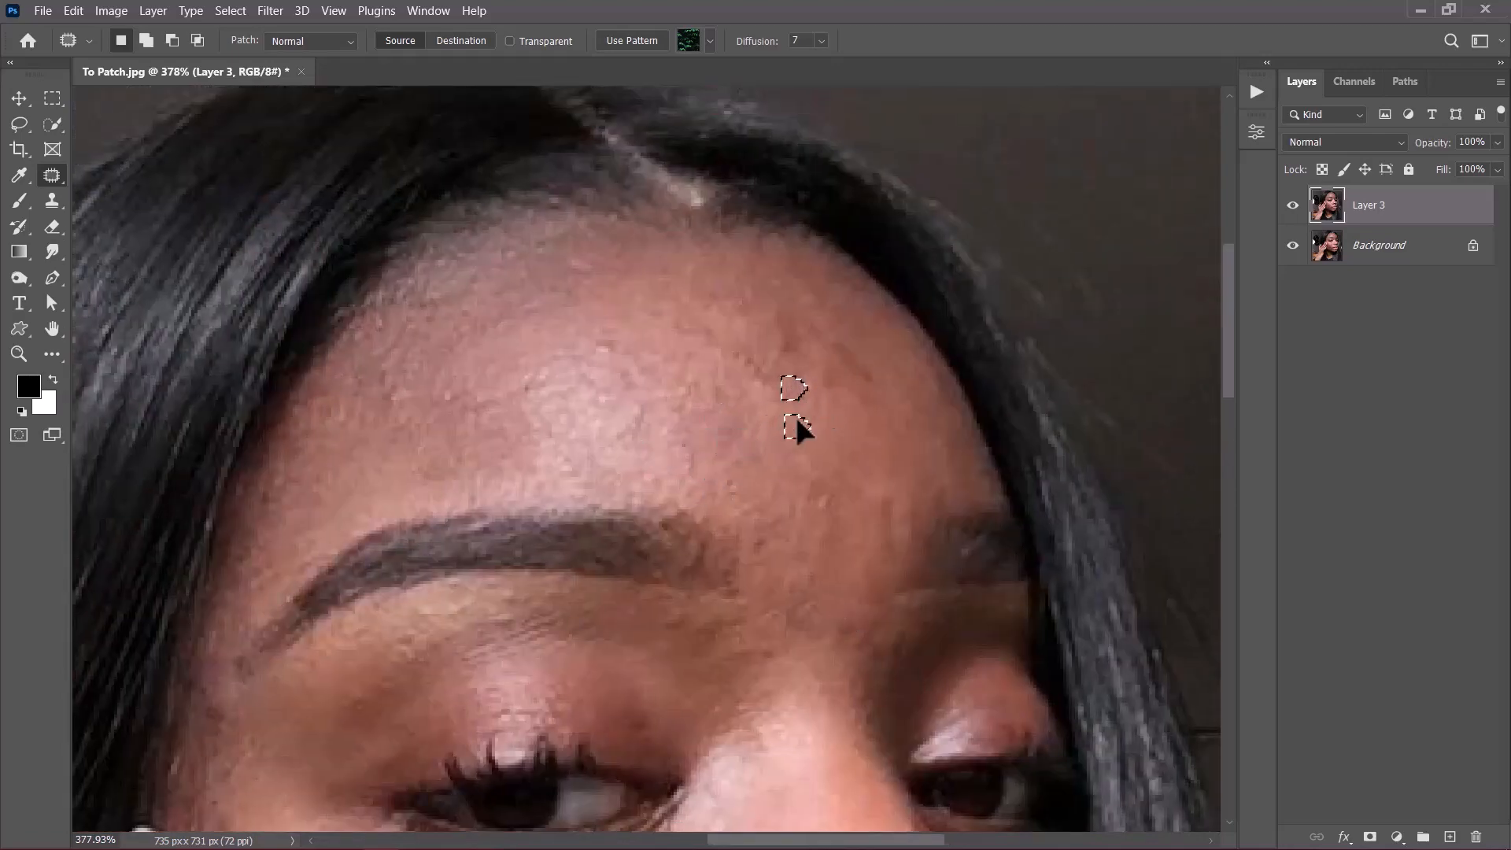
drag(627, 415, 625, 429)
drag(607, 334, 606, 354)
drag(608, 350, 636, 329)
Step: Patch the uneven dark patches across the middle and lower cheek with smoother skin
scroll(636, 338, down, 5)
drag(636, 636, 740, 429)
scroll(738, 472, up, 3)
drag(757, 537, 661, 582)
scroll(630, 594, down, 5)
scroll(600, 607, up, 4)
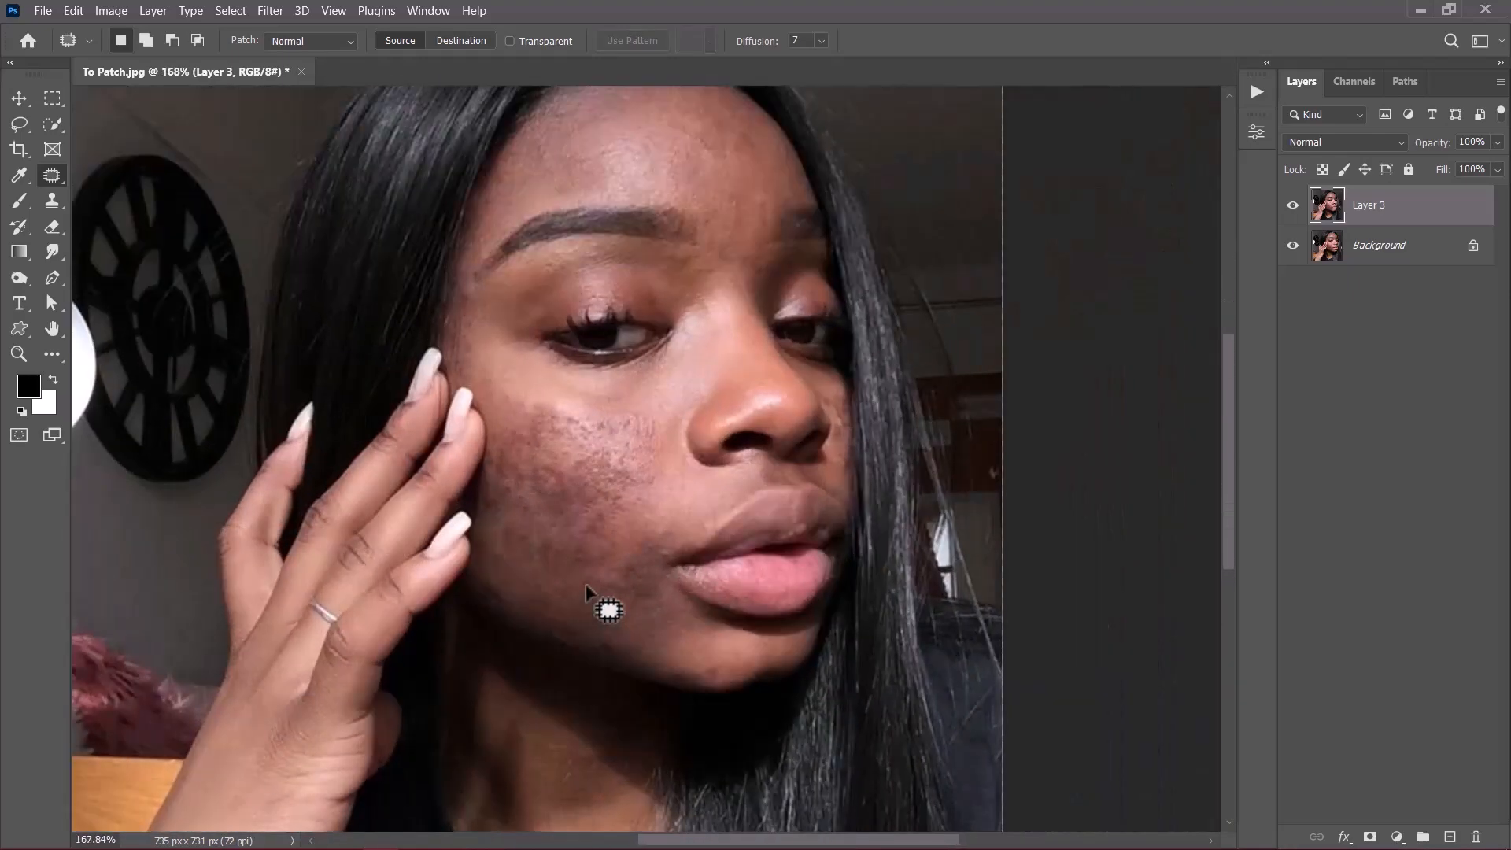
scroll(586, 586, up, 3)
drag(613, 503, 618, 500)
drag(609, 488, 635, 475)
mouse_move(537, 556)
mouse_down()
mouse_move(525, 510)
mouse_move(534, 557)
mouse_up()
drag(522, 532, 474, 553)
drag(582, 518, 594, 541)
drag(592, 538, 598, 538)
drag(599, 537, 659, 426)
drag(647, 414, 657, 427)
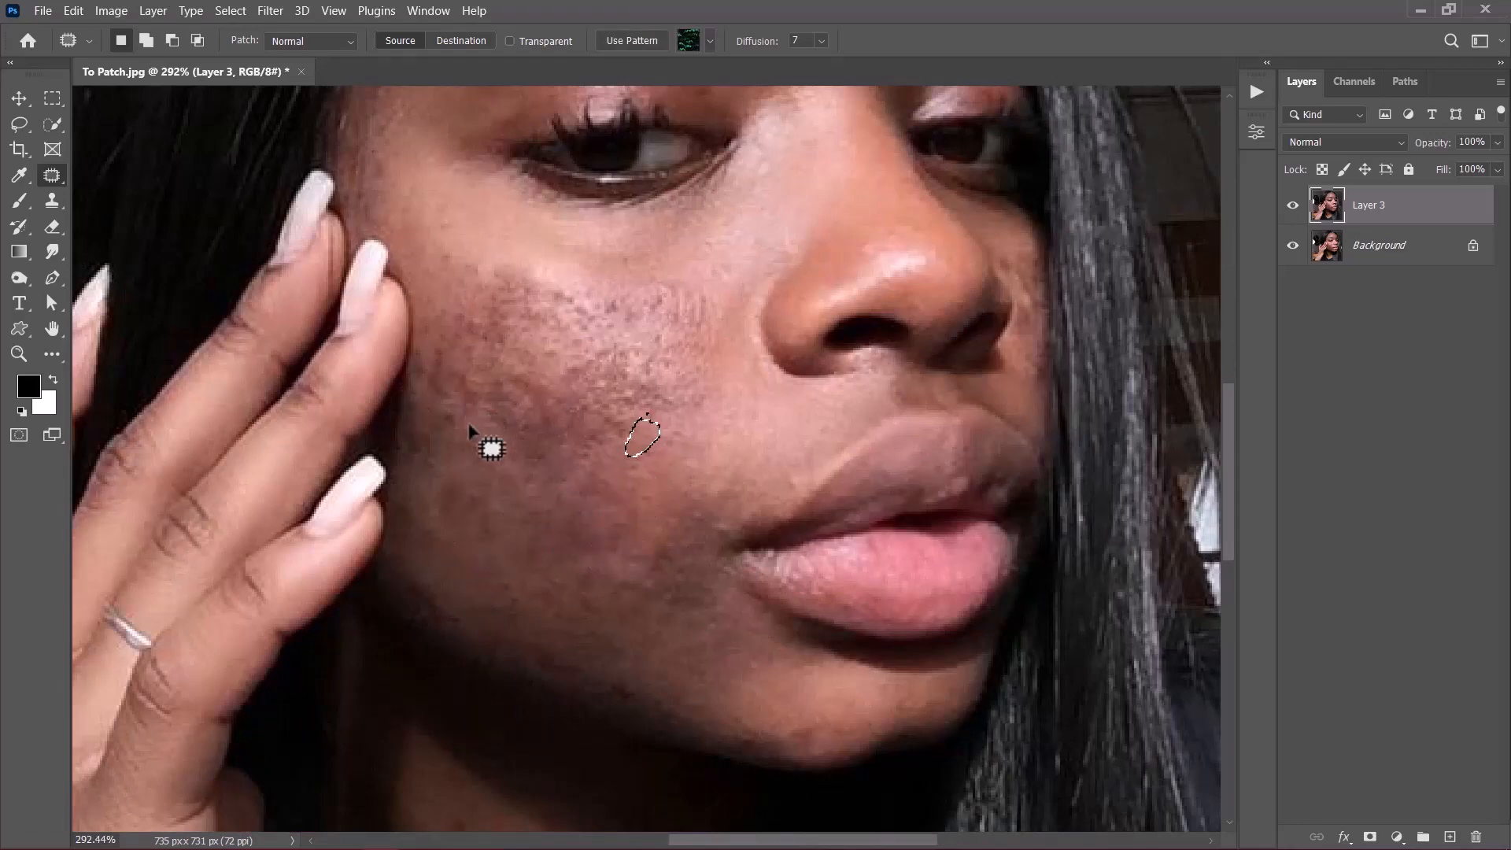
Step: Patch the remaining marks on the upper cheek and beside the fingers, then clear the selection
drag(469, 393, 473, 400)
drag(472, 403, 482, 423)
mouse_move(618, 299)
mouse_down()
mouse_move(605, 310)
mouse_move(620, 312)
mouse_up()
drag(611, 302, 614, 339)
drag(659, 290, 655, 306)
drag(448, 392, 424, 374)
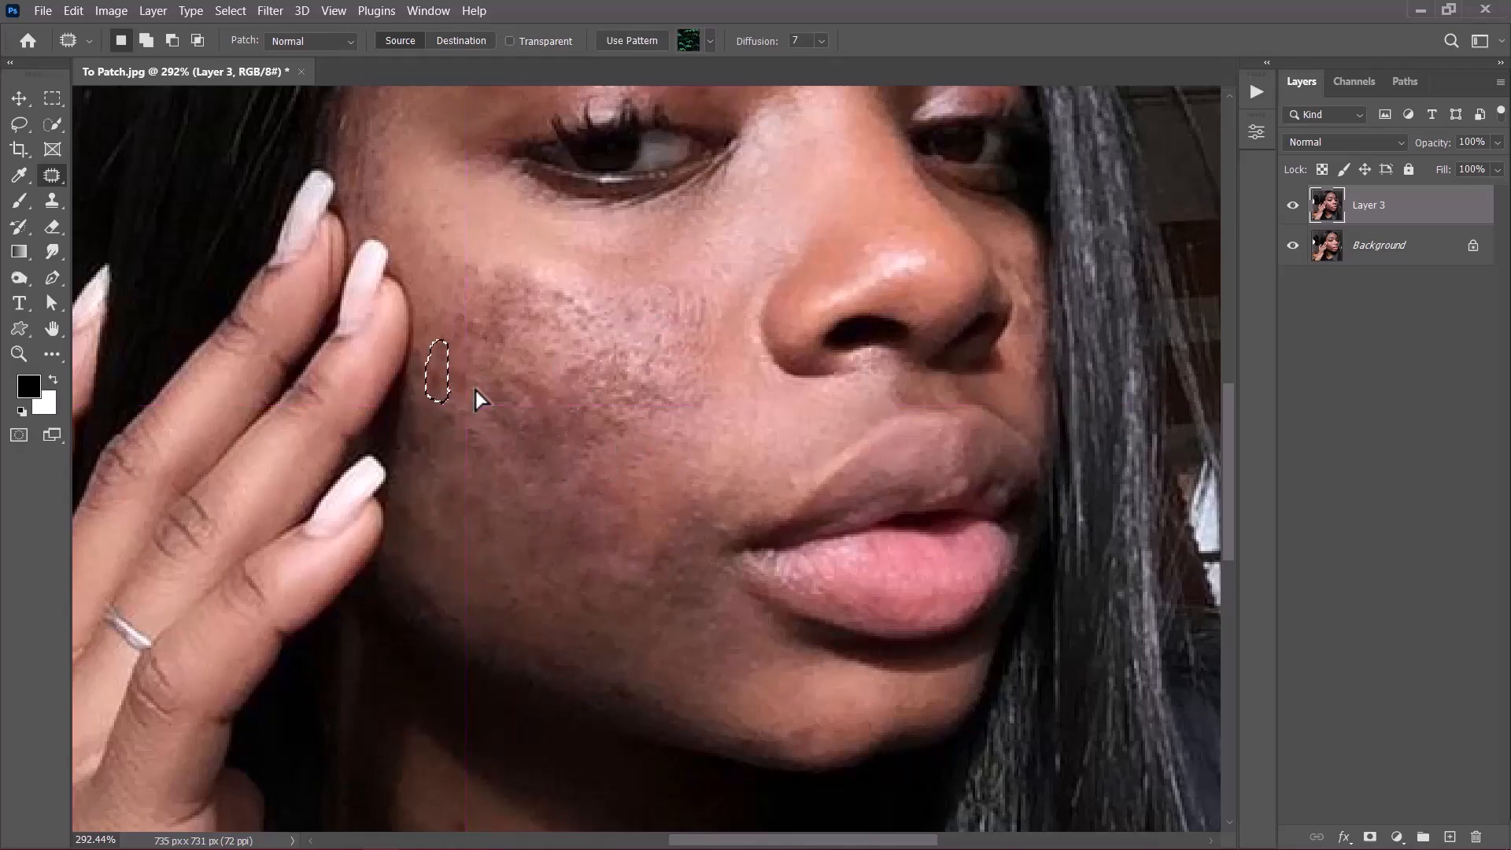
key(ctrl+d)
scroll(475, 391, down, 4)
scroll(472, 338, up, 3)
scroll(416, 368, up, 4)
scroll(804, 305, down, 3)
scroll(656, 463, up, 6)
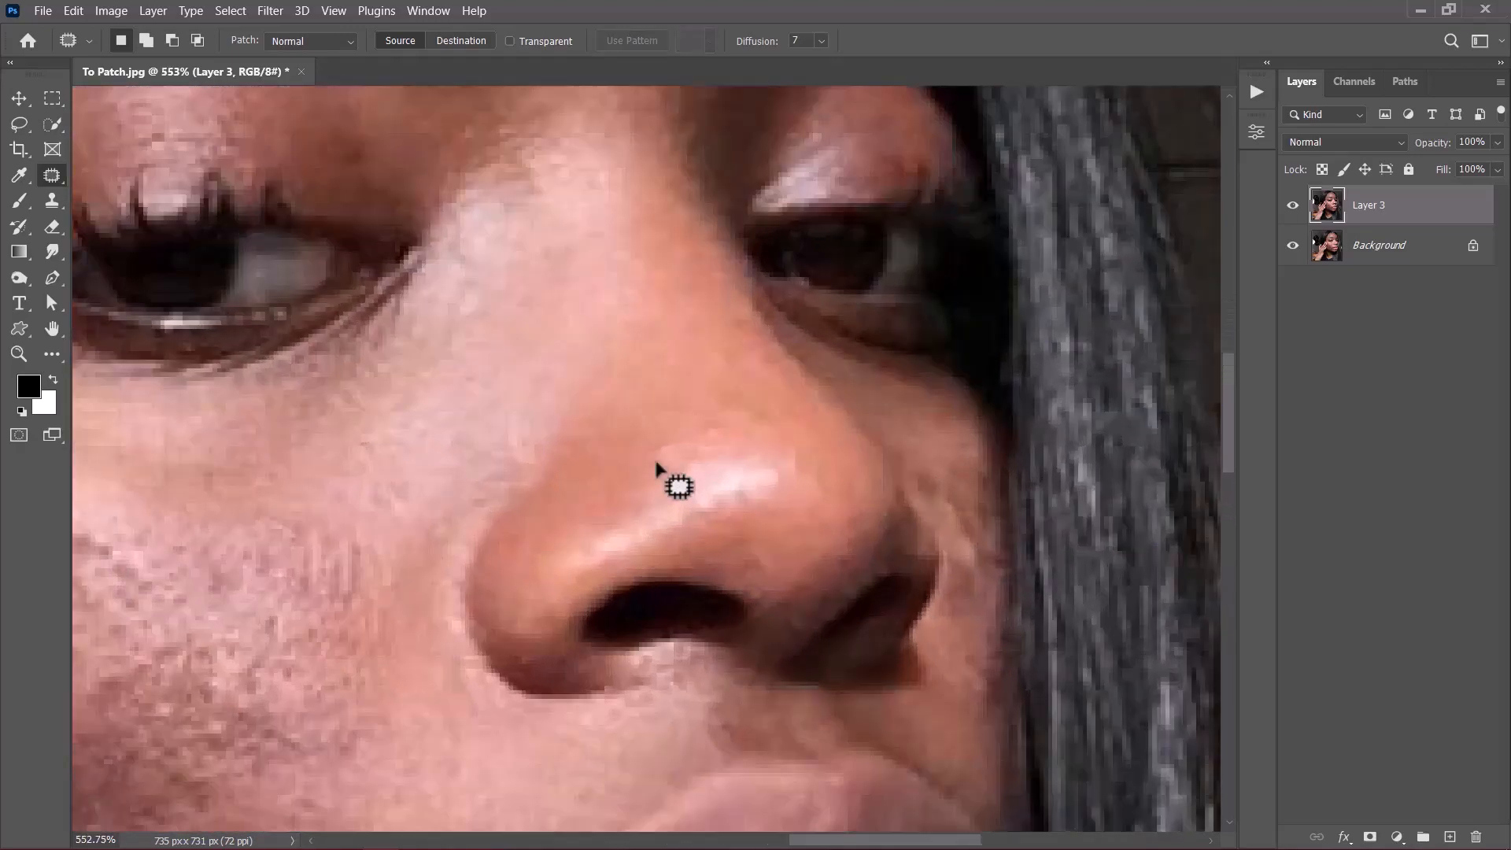
drag(668, 443, 709, 453)
key(ctrl+d)
Step: Patch the blemishes on the far cheek between the nose and the hair, then clear the selection
scroll(975, 529, down, 1)
mouse_move(973, 541)
mouse_down()
mouse_move(959, 550)
mouse_move(930, 496)
mouse_move(968, 544)
mouse_up()
key(ctrl+d)
key(ctrl+d)
drag(967, 543, 956, 511)
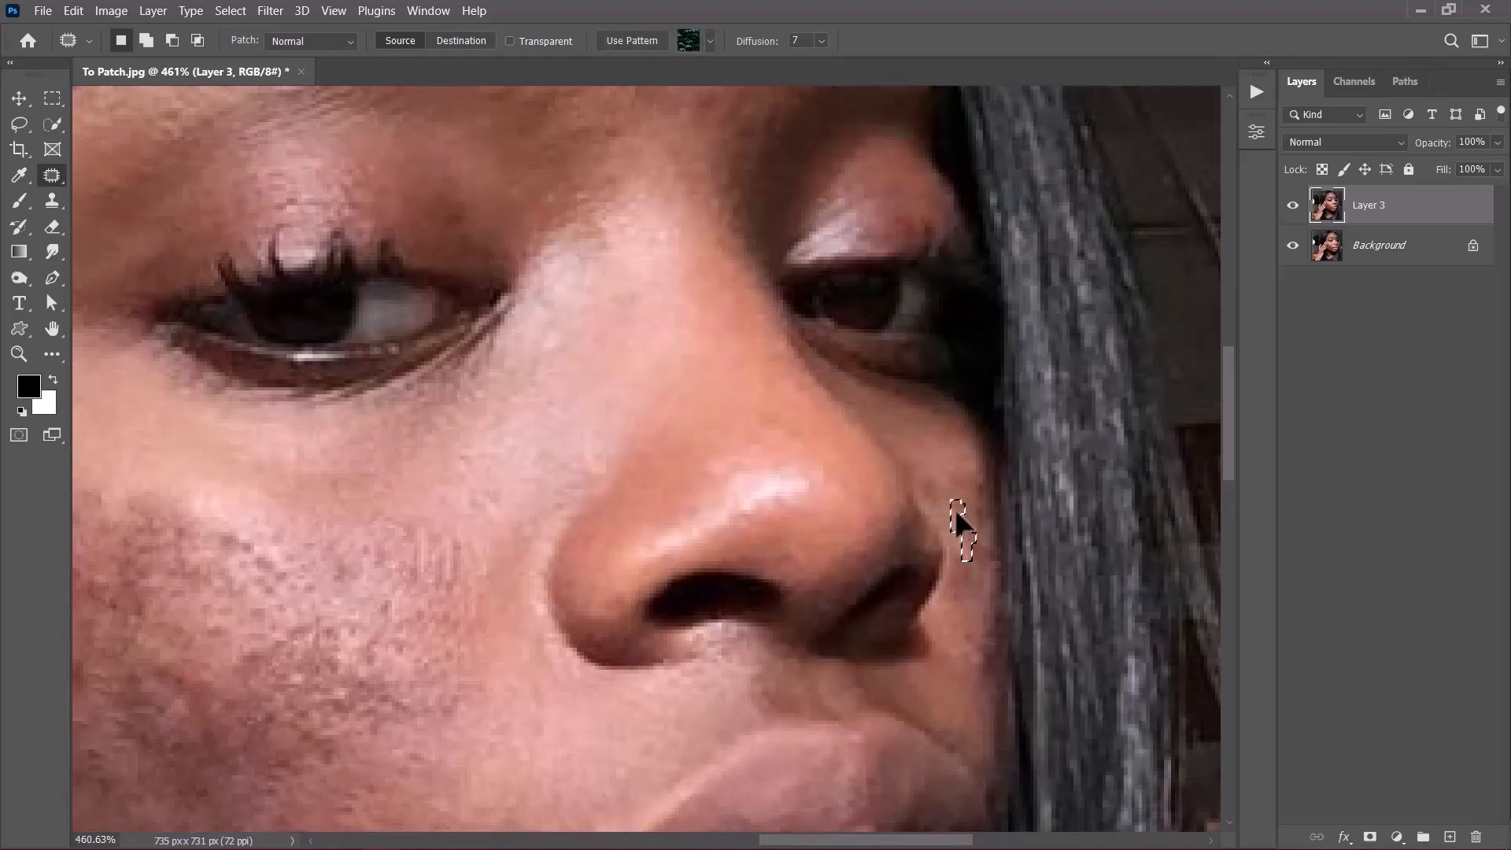
key(ctrl+d)
drag(963, 639, 973, 664)
mouse_move(966, 578)
mouse_down()
mouse_move(975, 493)
mouse_move(952, 508)
mouse_up()
scroll(951, 507, down, 4)
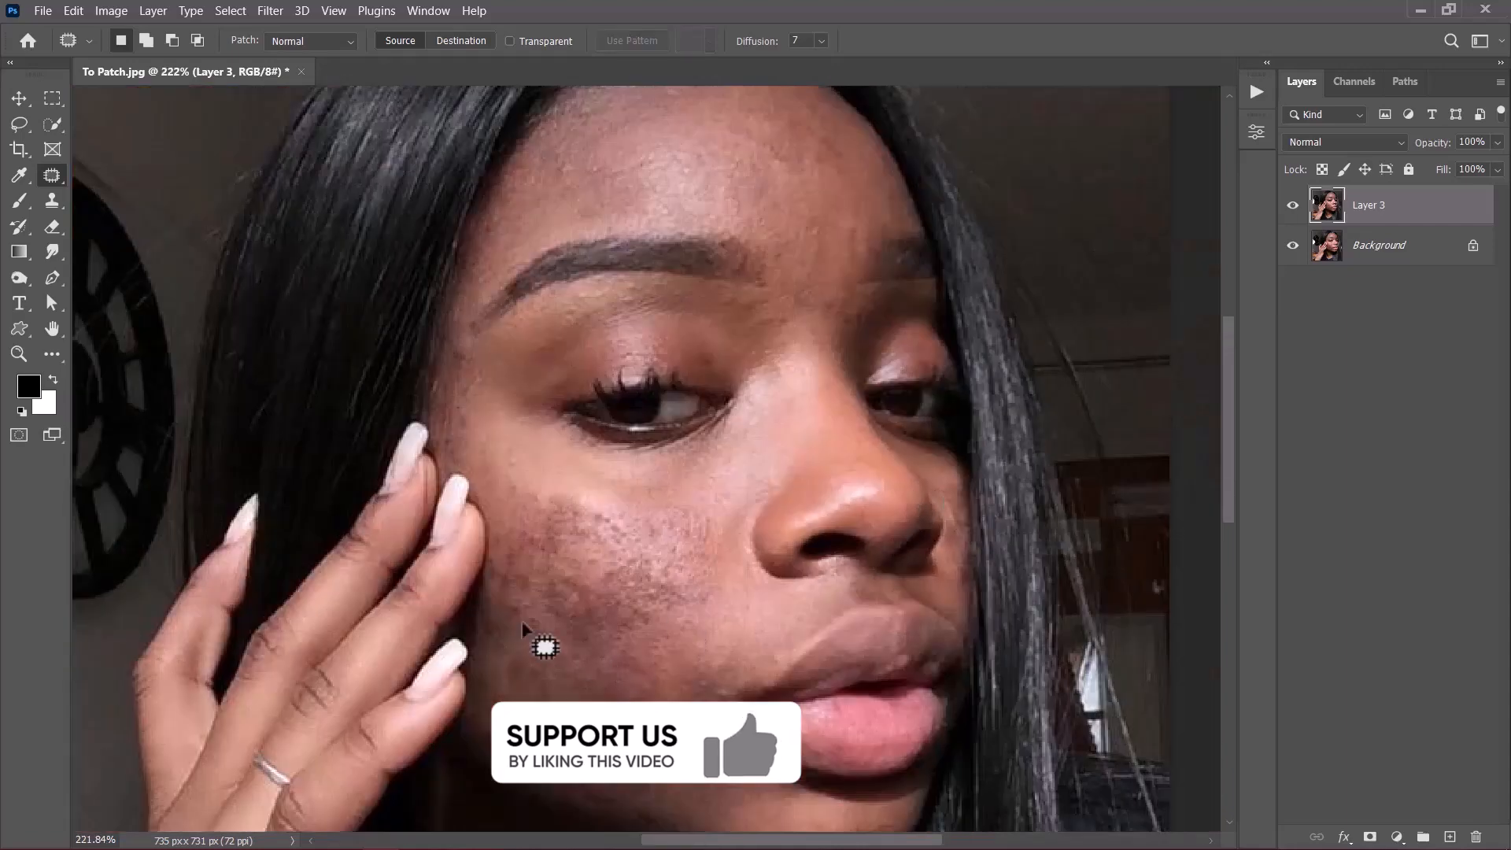
scroll(530, 630, up, 2)
key(ctrl+d)
Step: Heal leftover small spots on the cheek with the Spot Healing Brush in Content-Aware mode
right_click(50, 176)
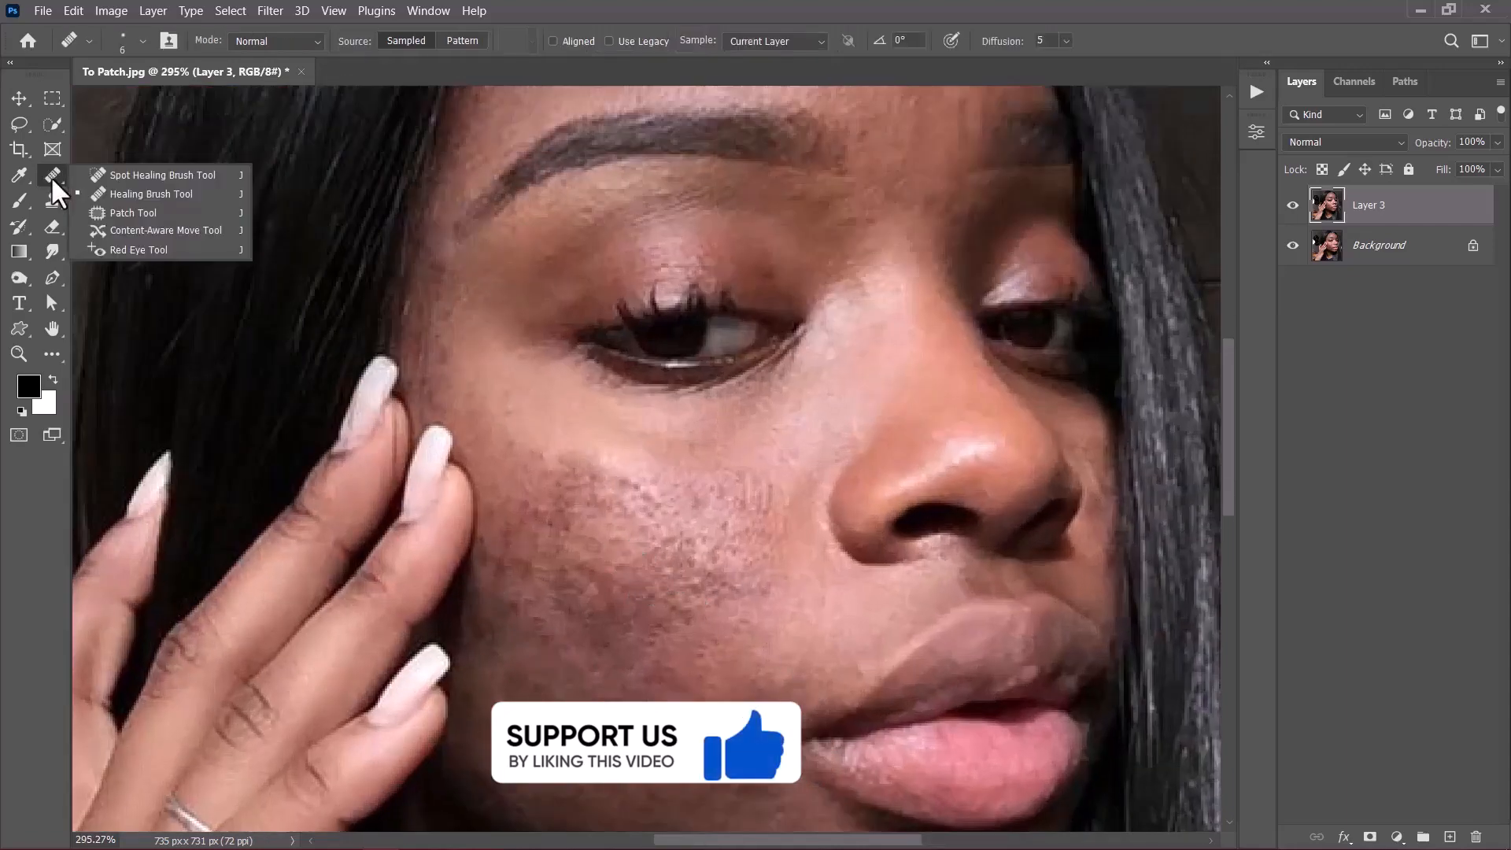
click(111, 175)
scroll(640, 483, up, 2)
click(719, 682)
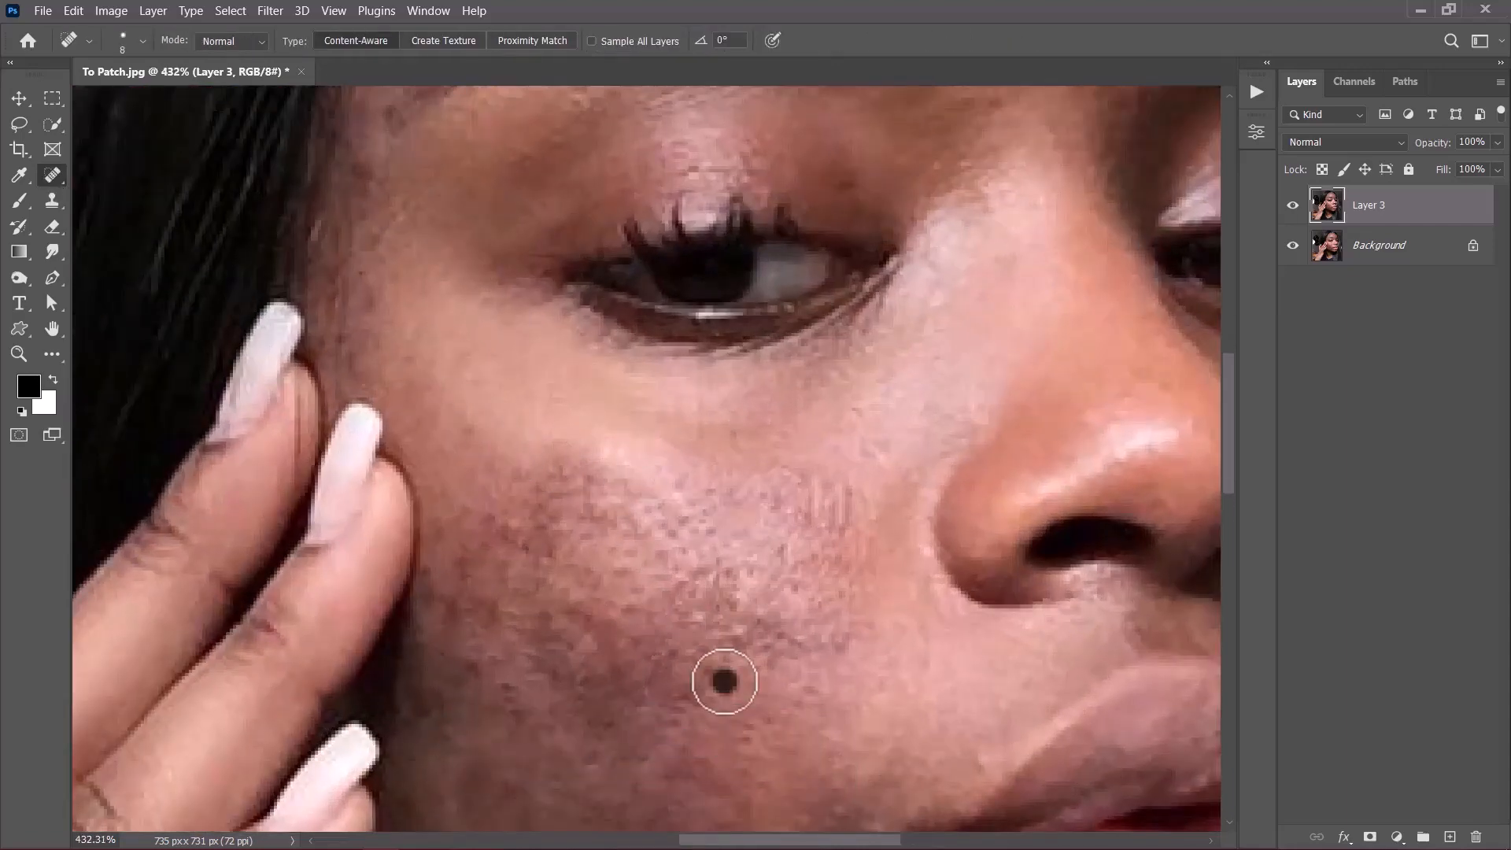
scroll(752, 500, down, 4)
scroll(769, 634, up, 2)
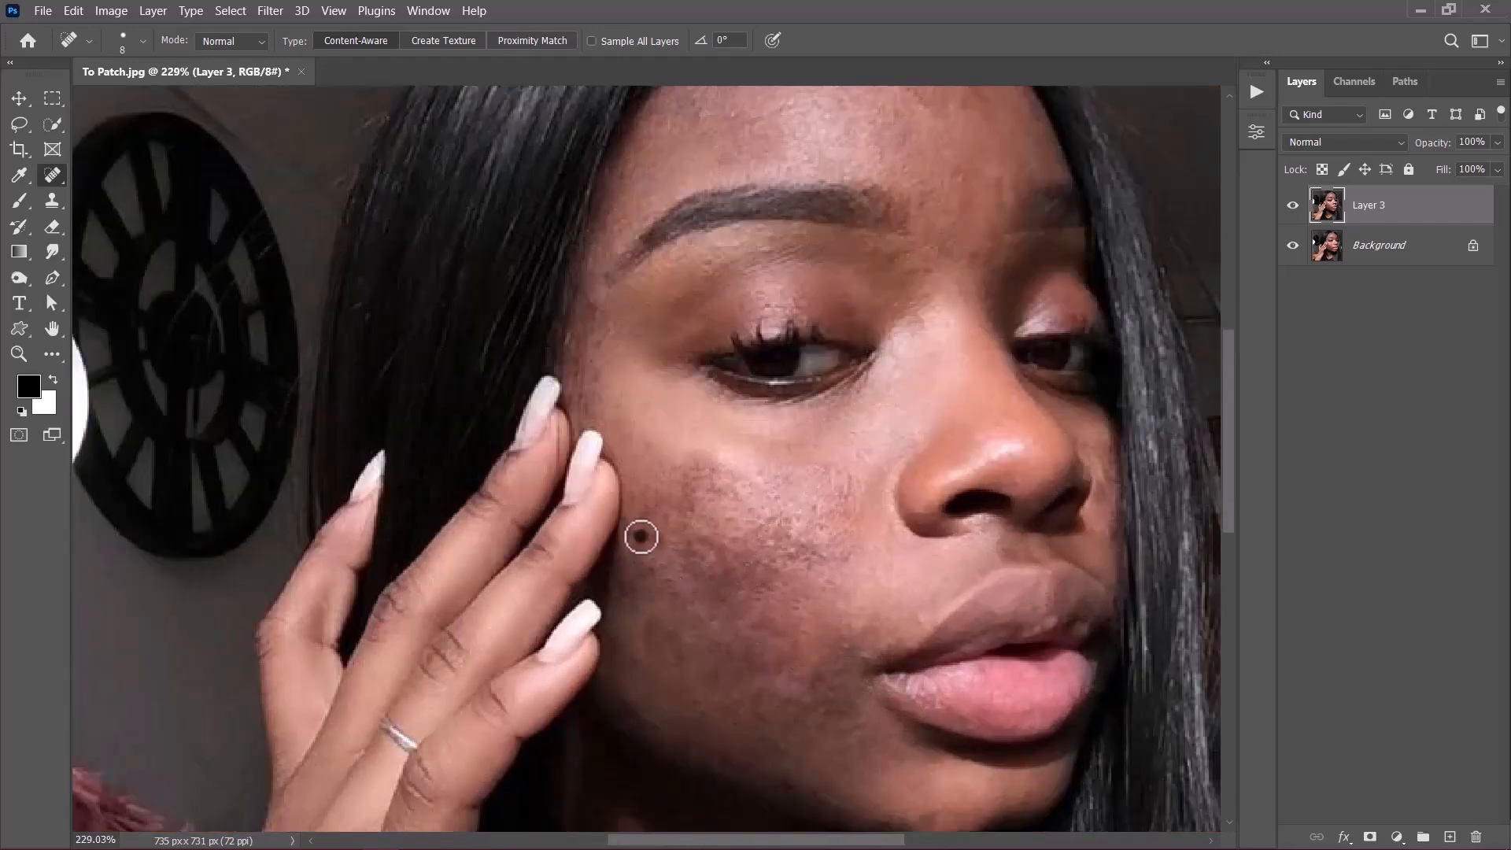
drag(723, 582, 402, 369)
click(570, 550)
click(348, 362)
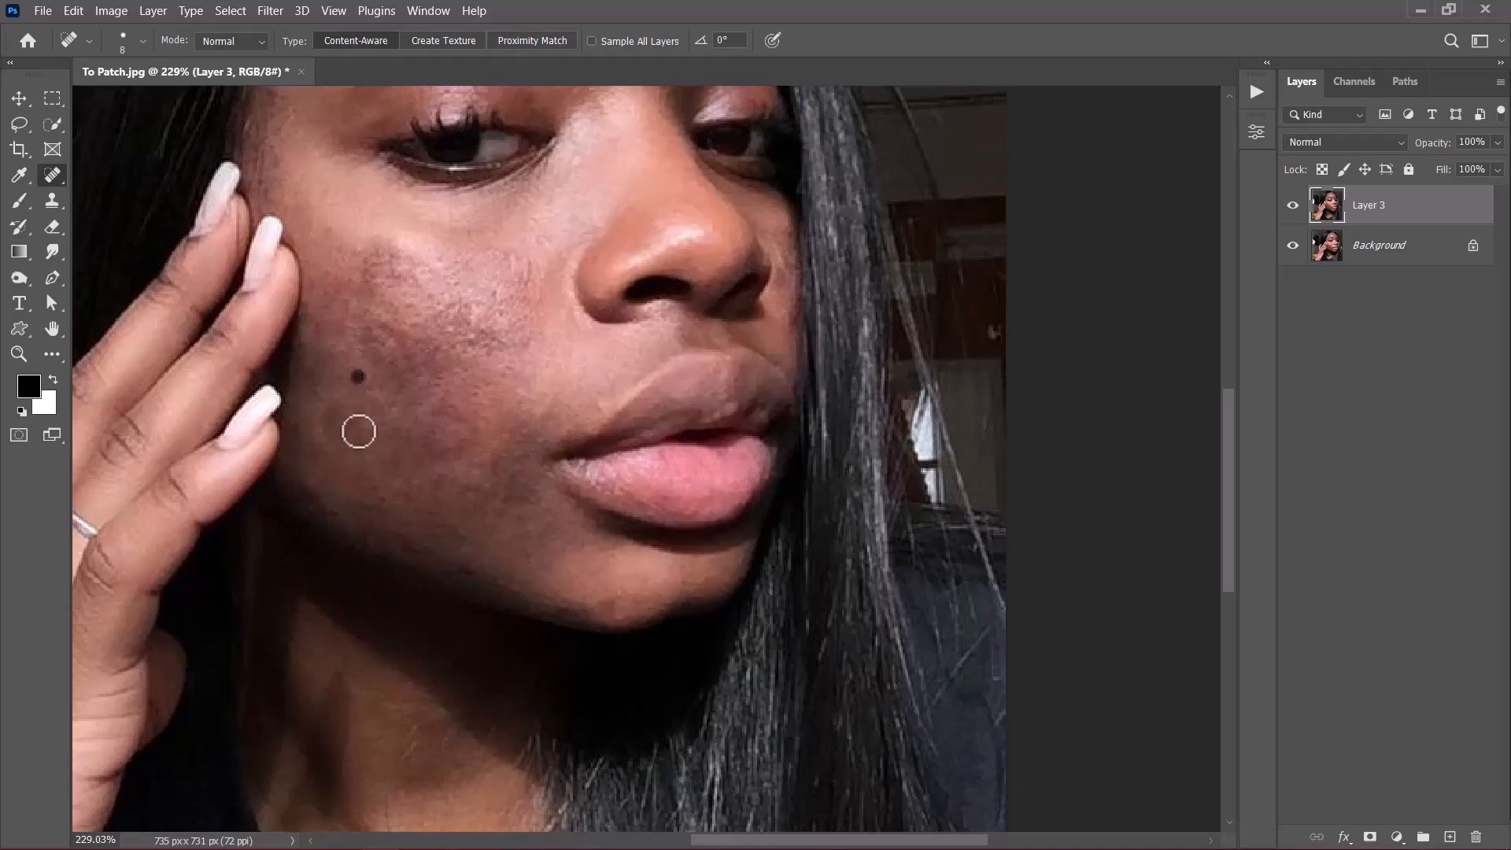
Step: Compare the retouched face with the original by repeatedly hiding and showing Layer 3 with the whole image in view
drag(550, 343, 618, 567)
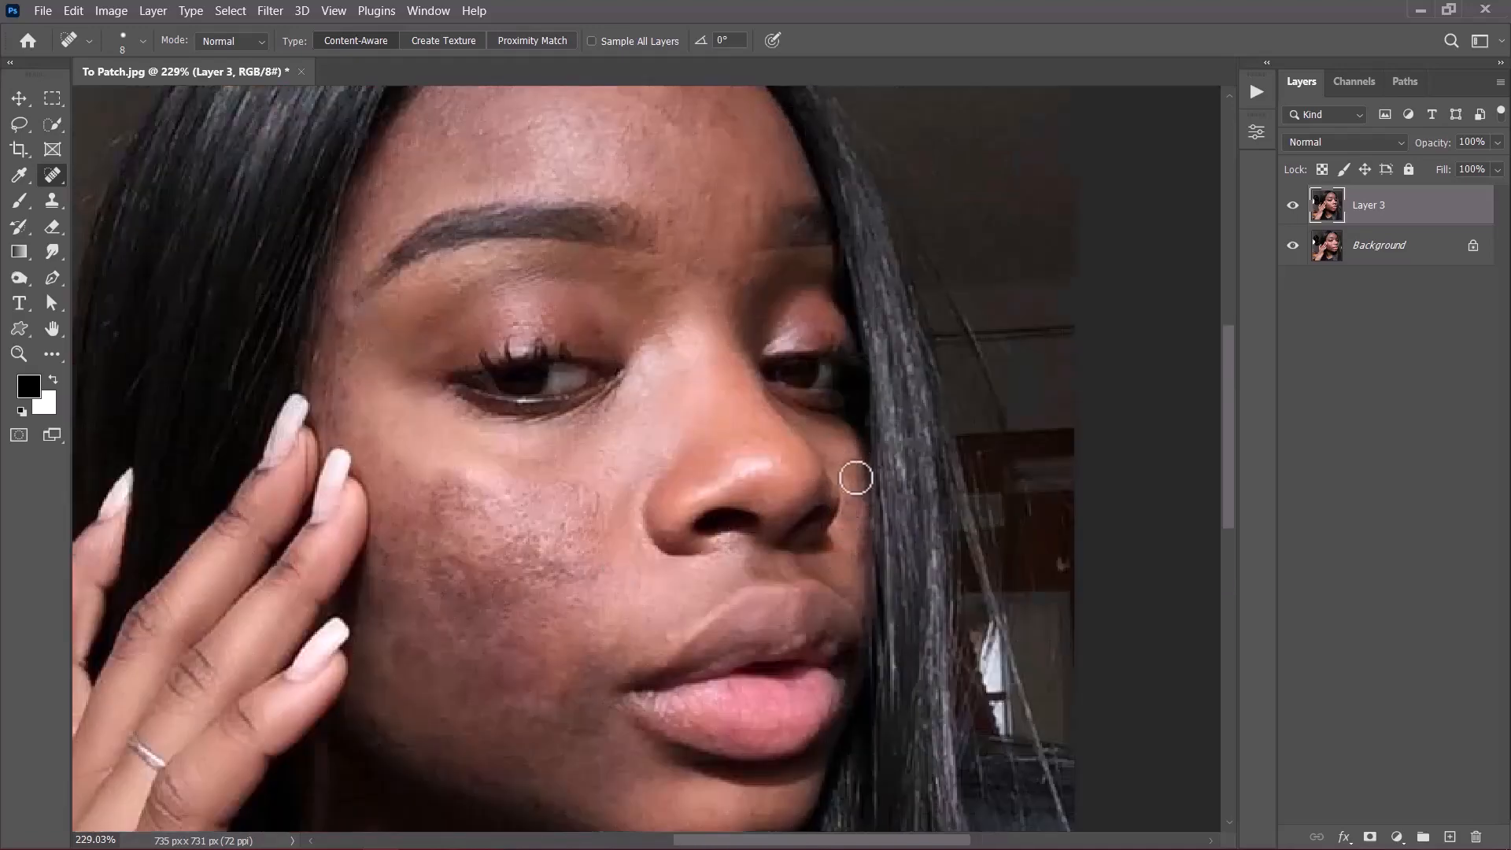
drag(857, 479, 802, 557)
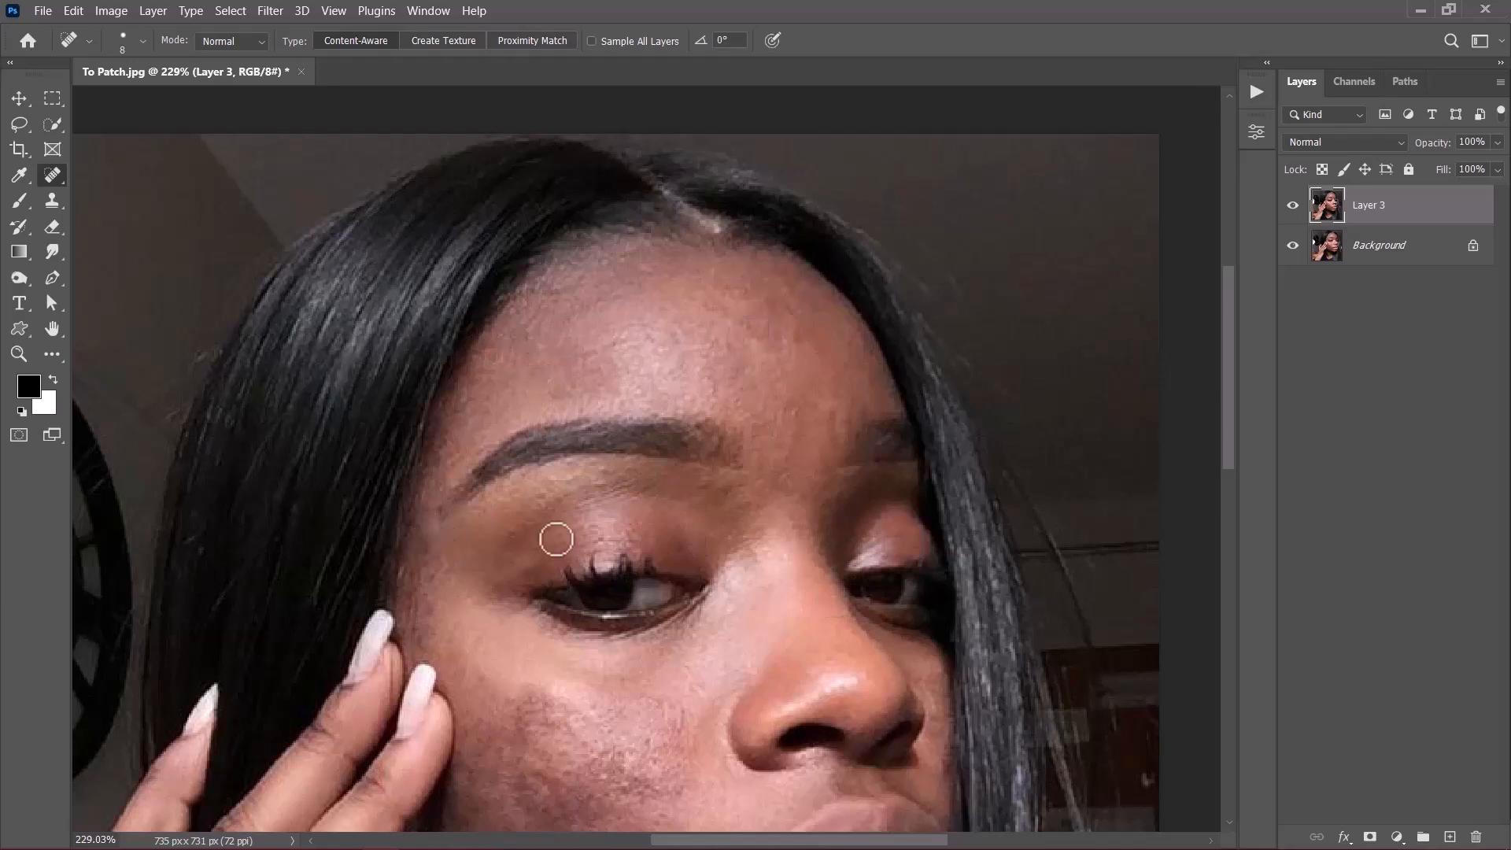
key(ctrl+0)
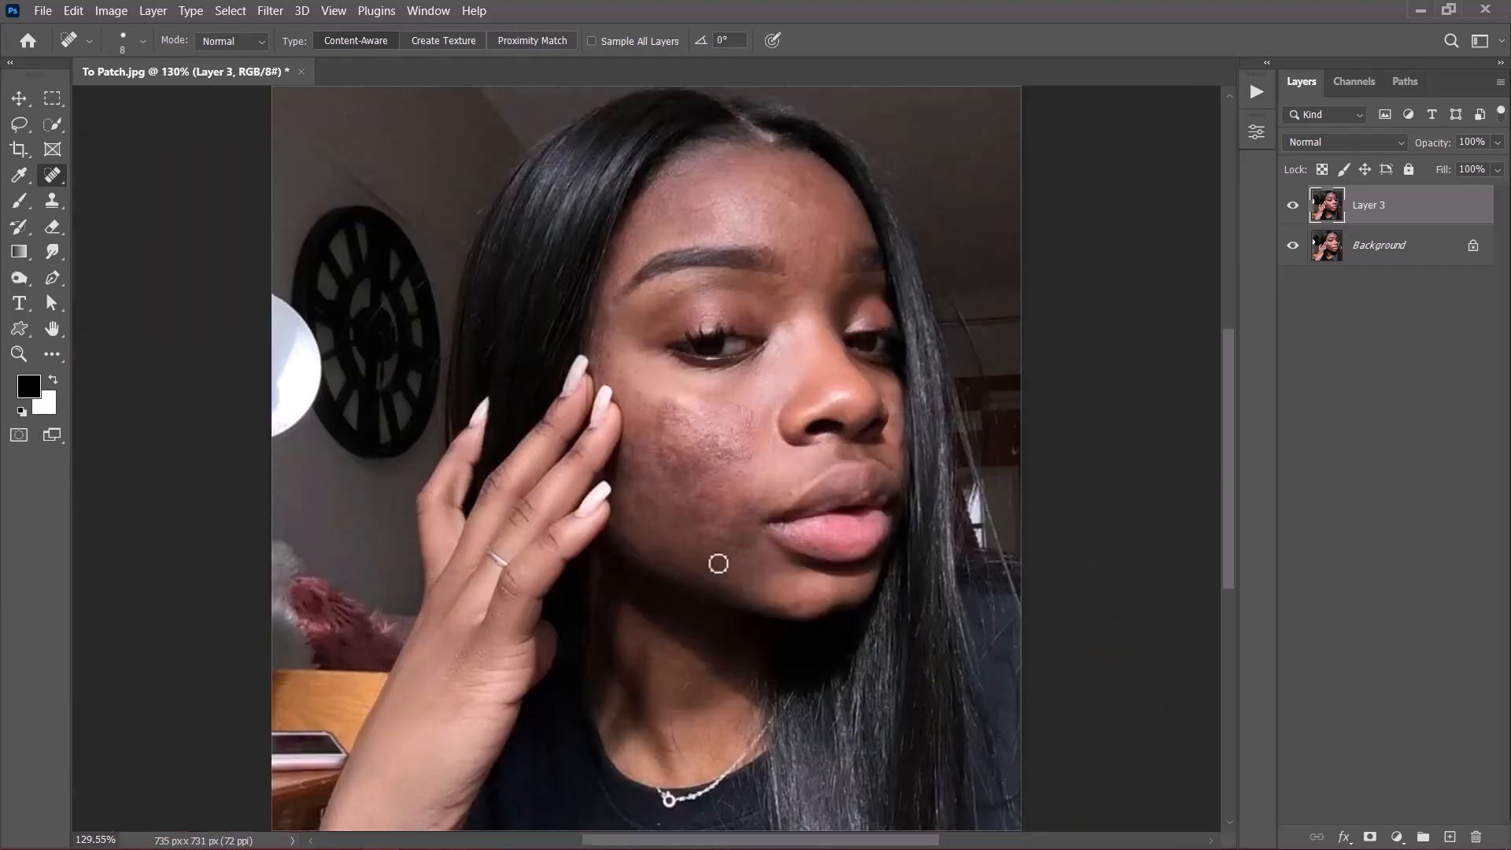
click(13, 103)
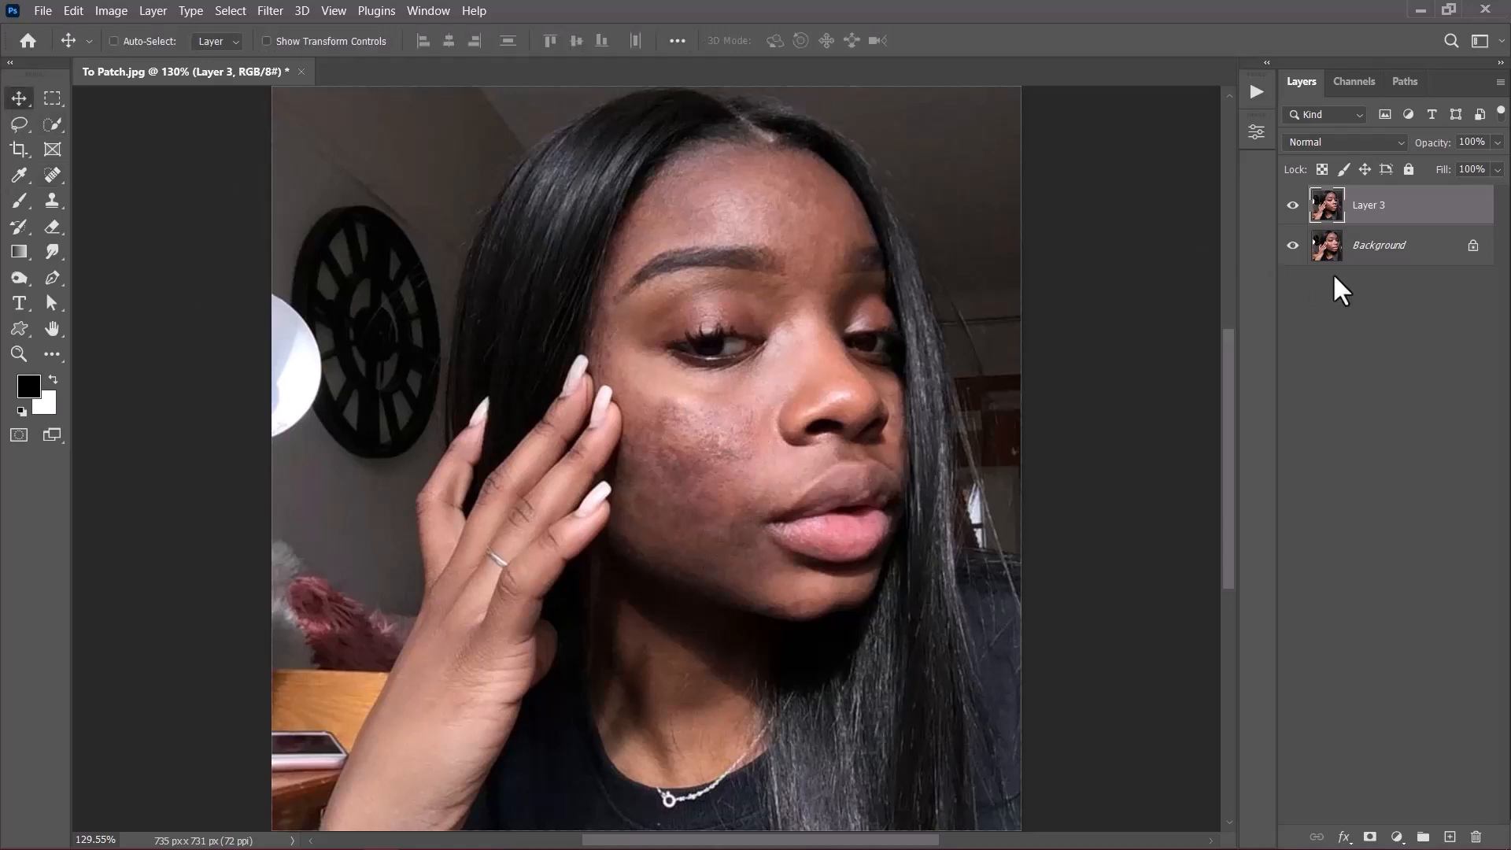
click(1292, 205)
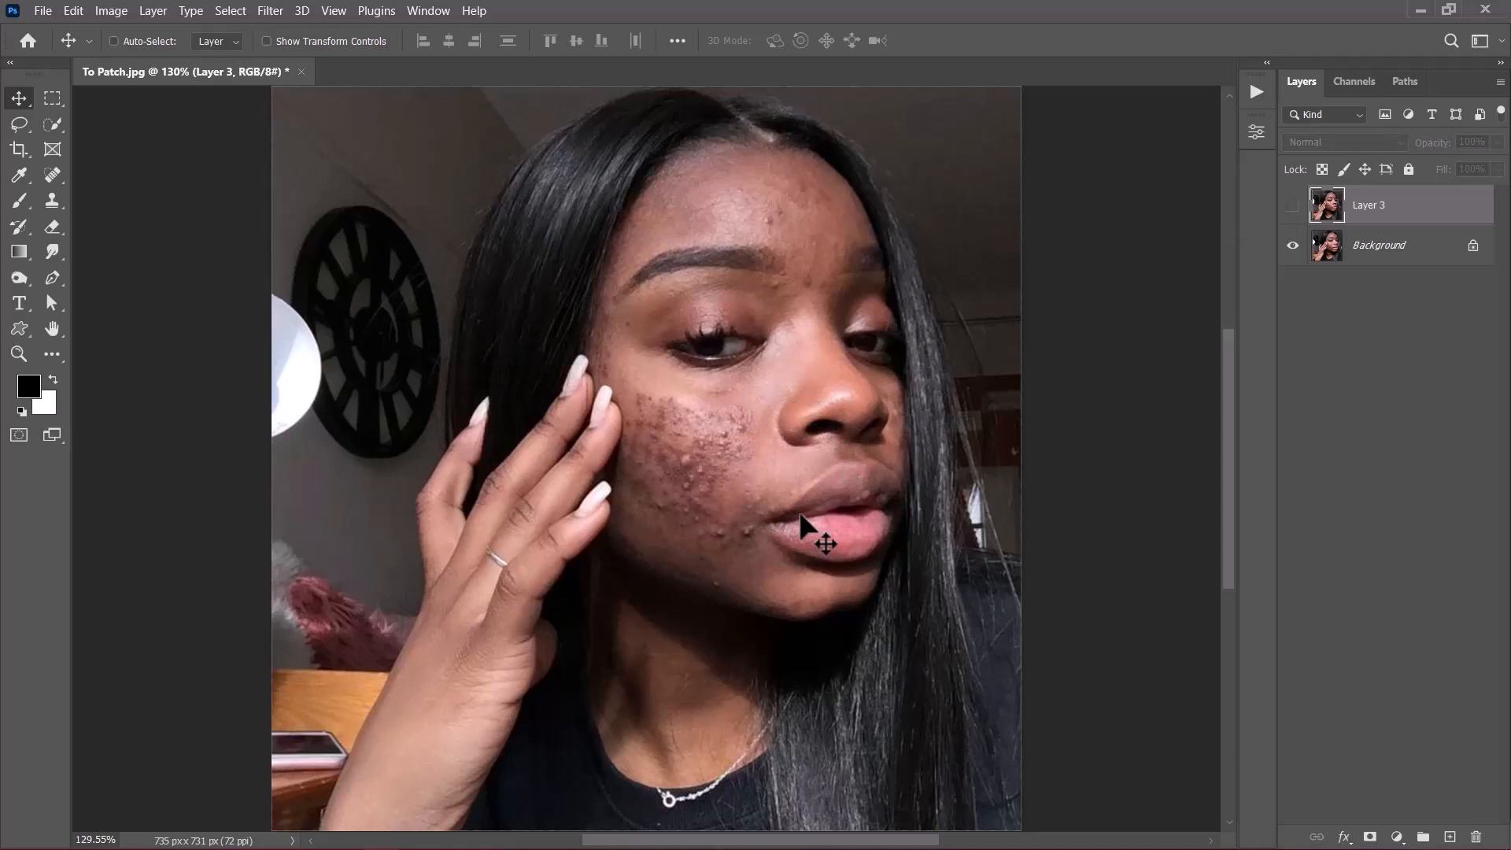
click(1292, 206)
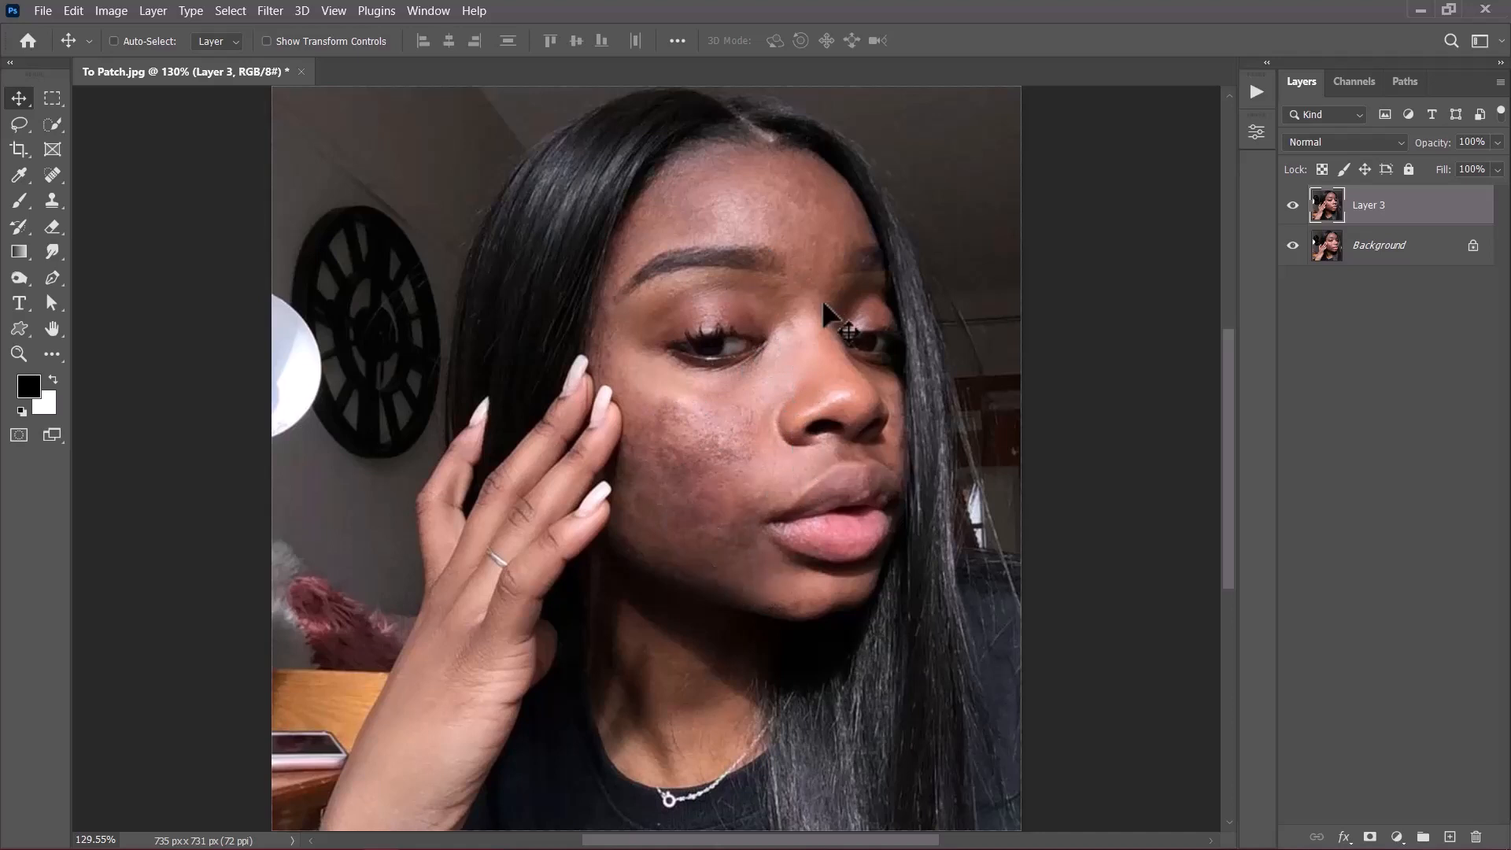
click(1293, 207)
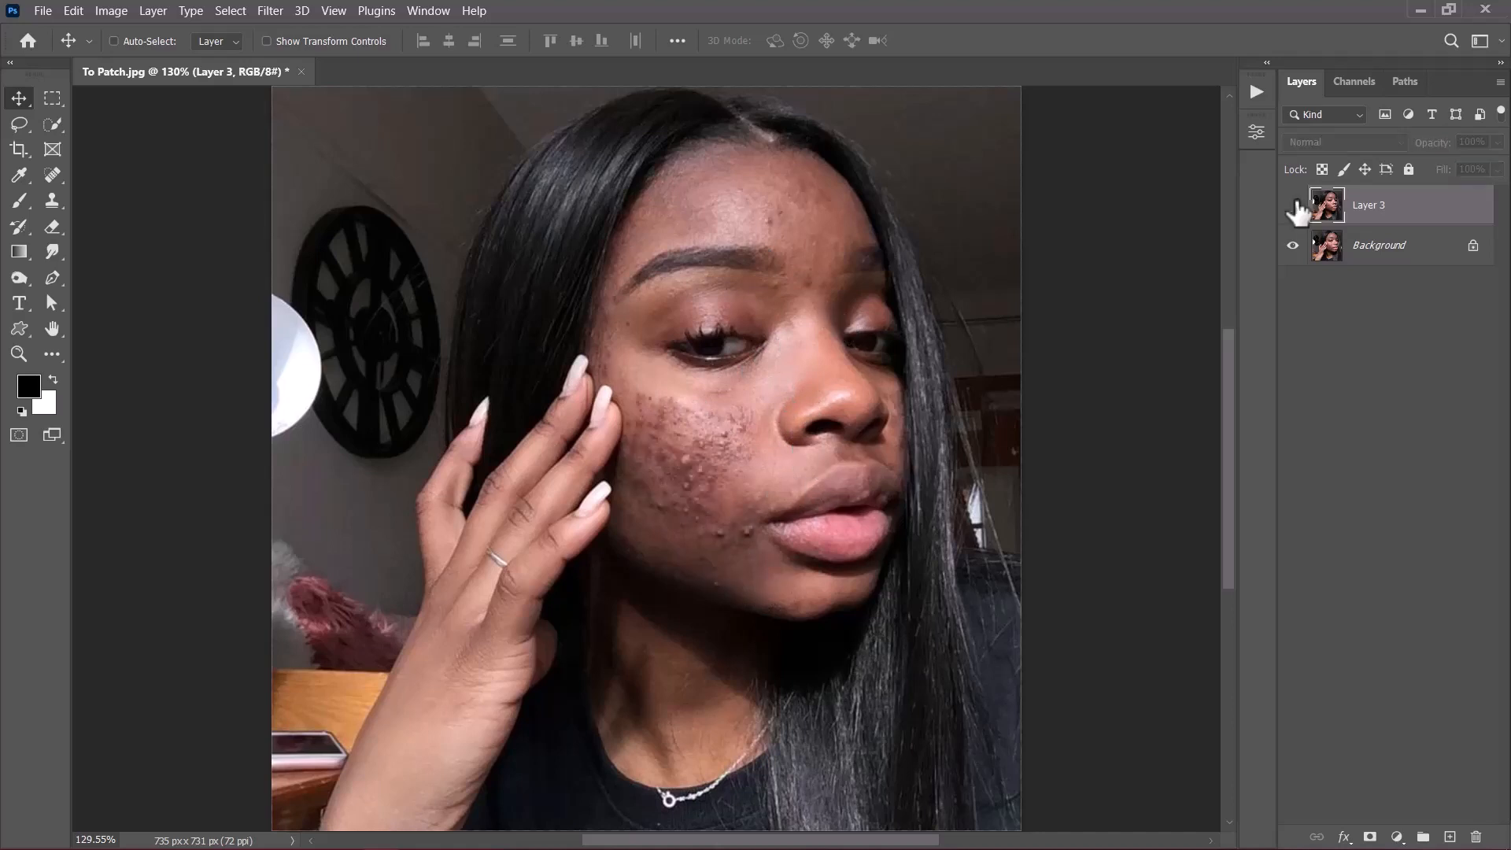
click(1293, 206)
click(1293, 207)
click(1293, 207)
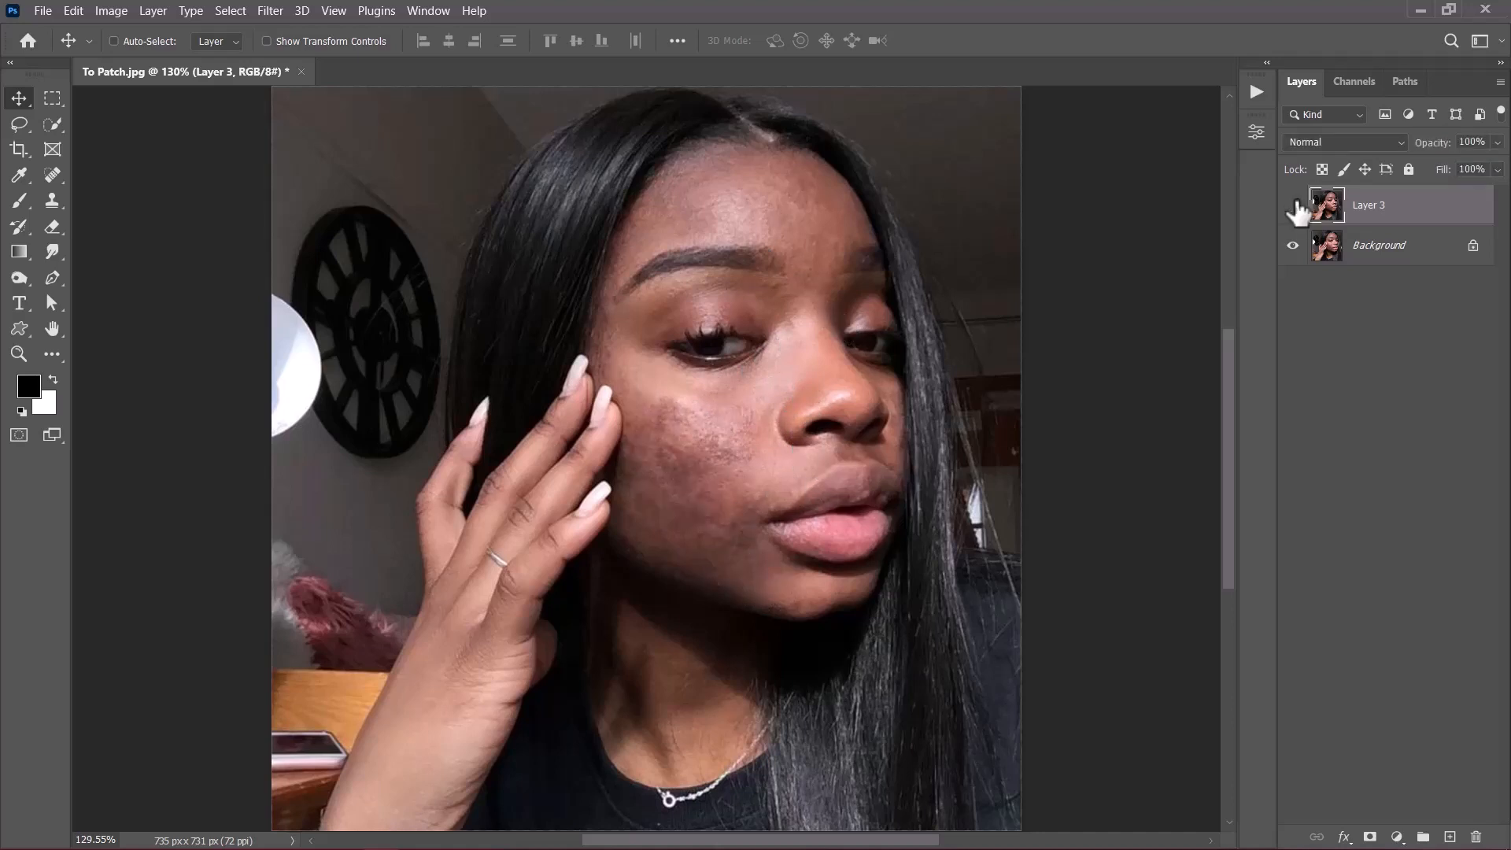
click(1293, 206)
click(1293, 206)
Step: Hide the Background layer and rename Layer 3 as Color
click(50, 174)
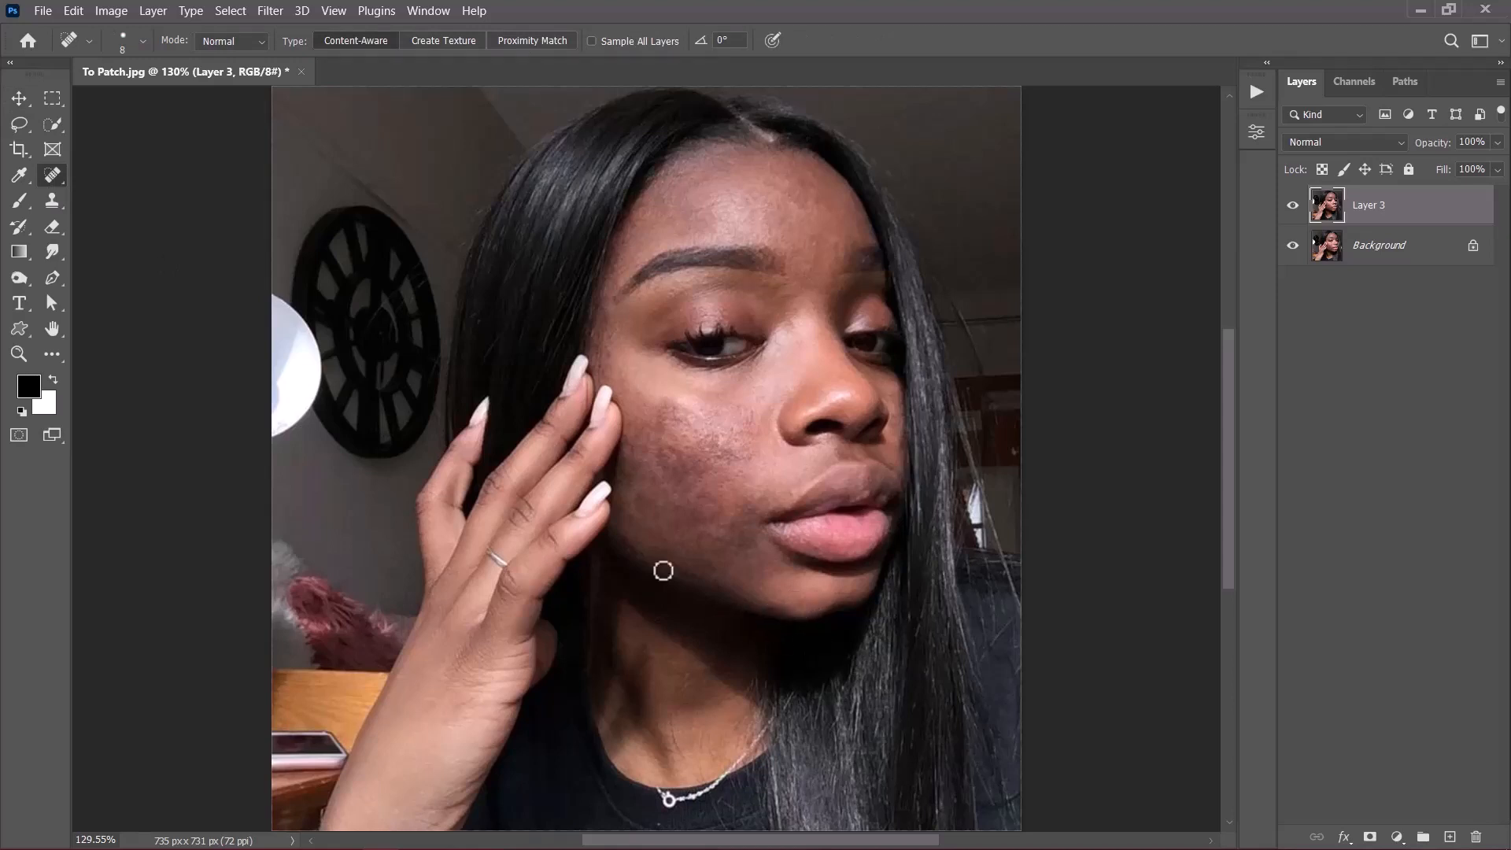
click(19, 98)
click(1295, 245)
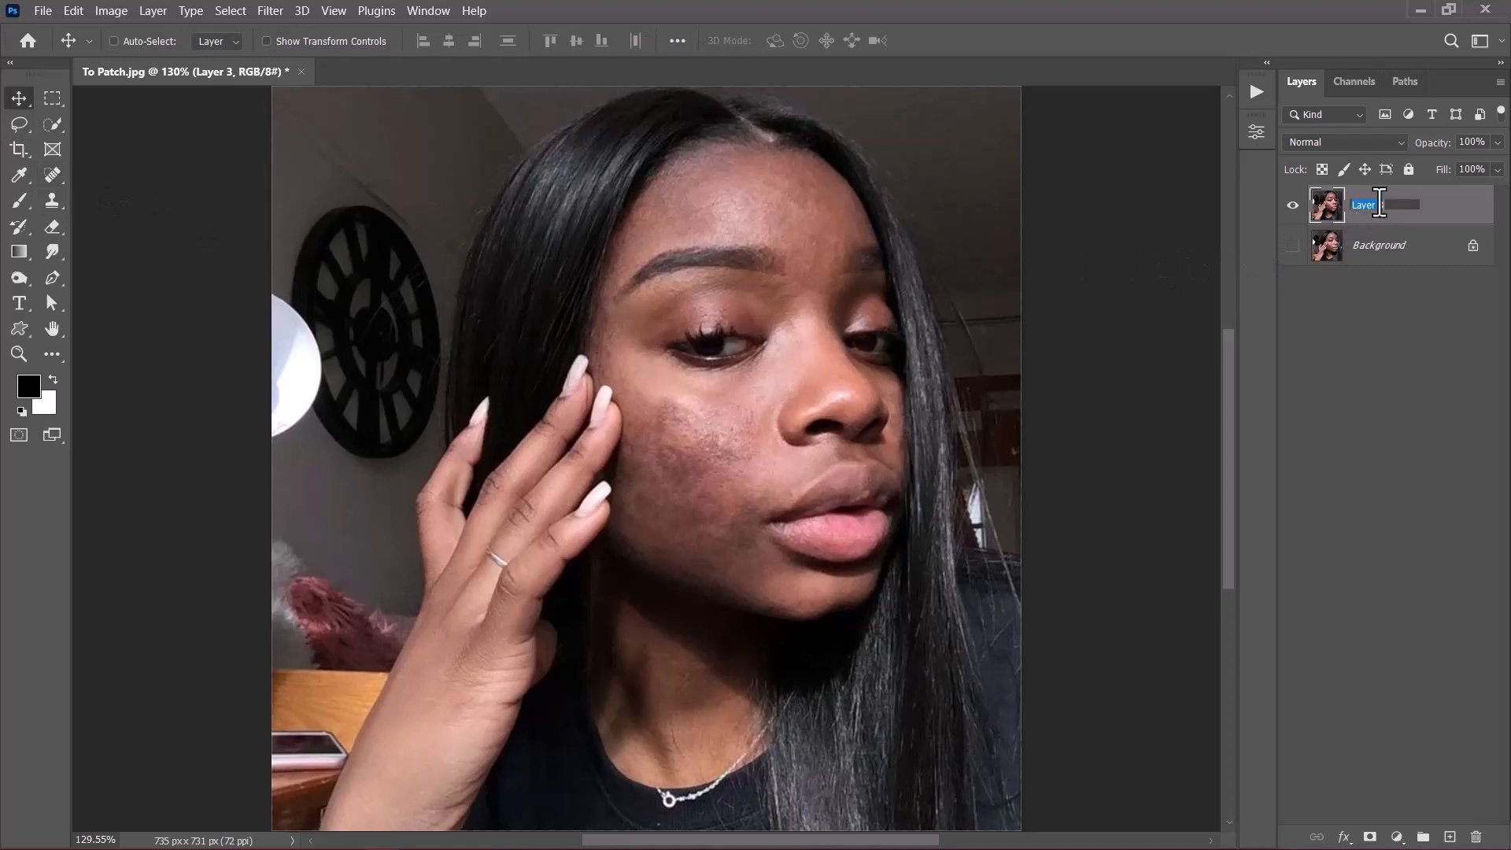
text(Color)
key(Return)
Step: Duplicate the Color layer and name the copy Texture
key(ctrl+j)
double_click(1374, 206)
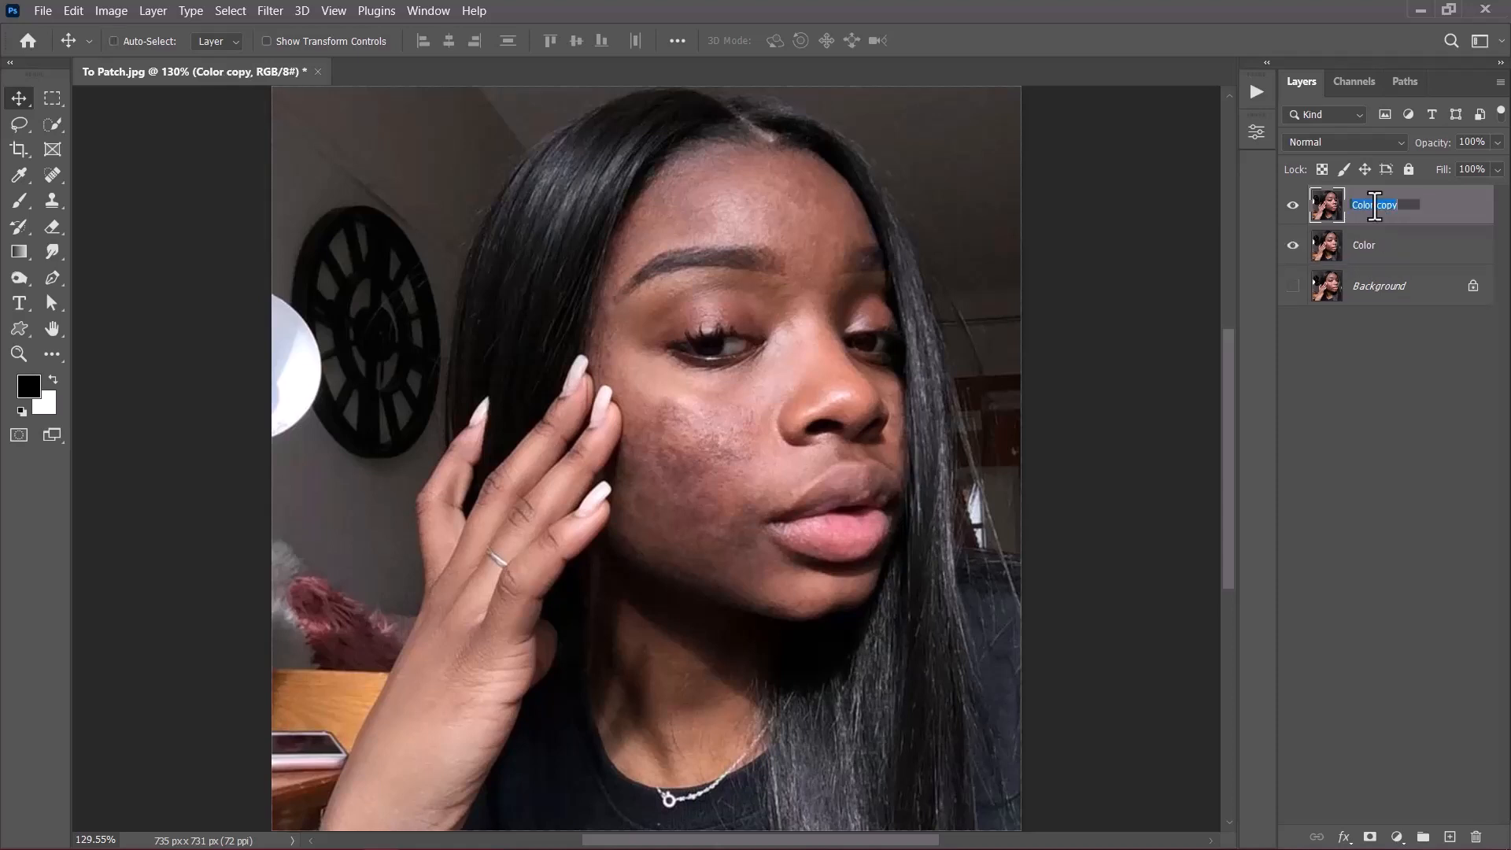
text(Texture)
key(Return)
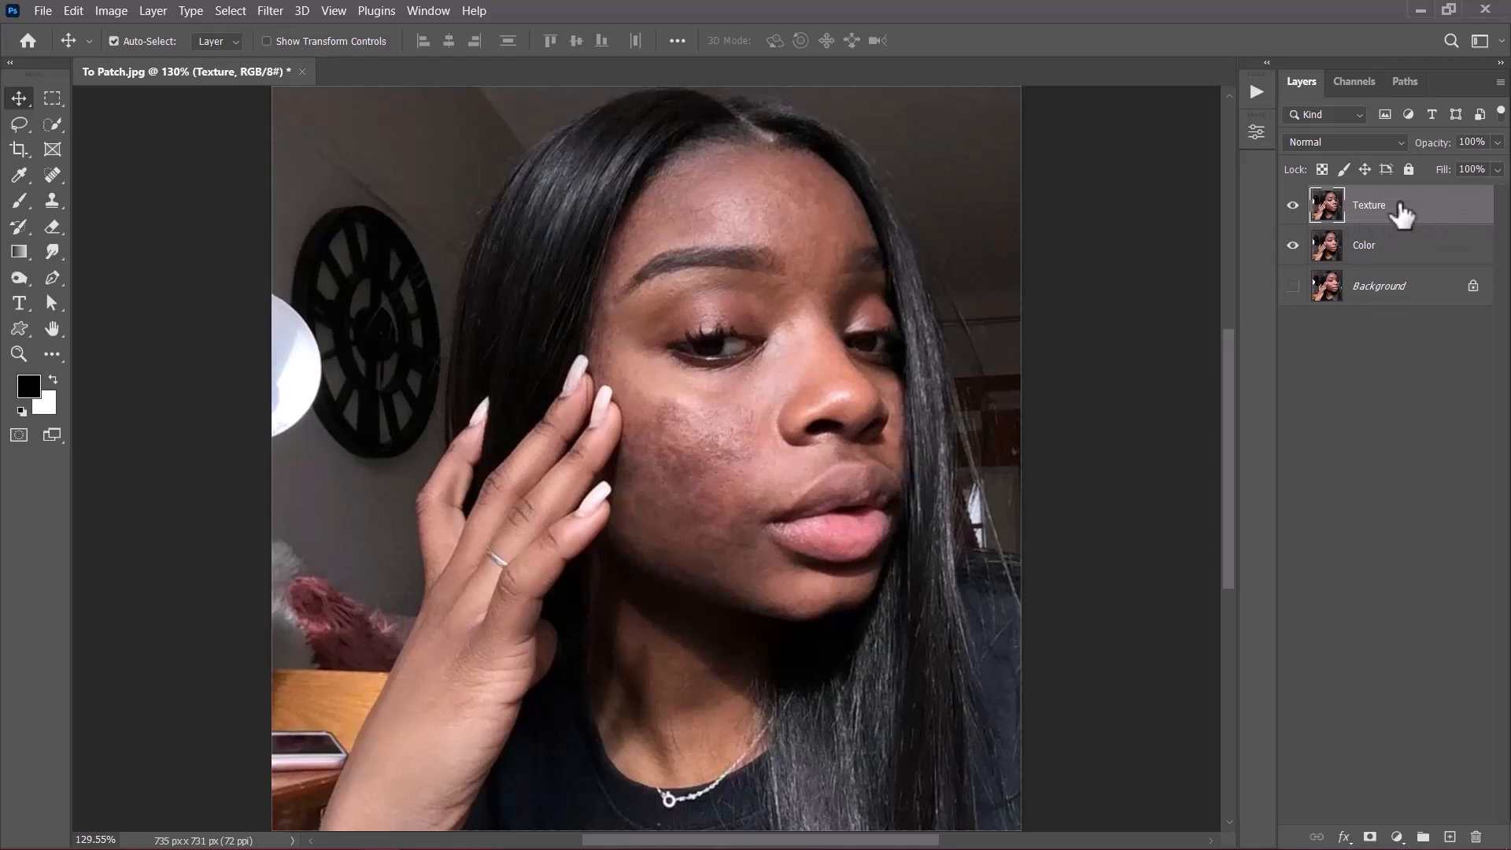
Step: Invert the Texture layer's colors and convert the layer to a smart object
key(ctrl+i)
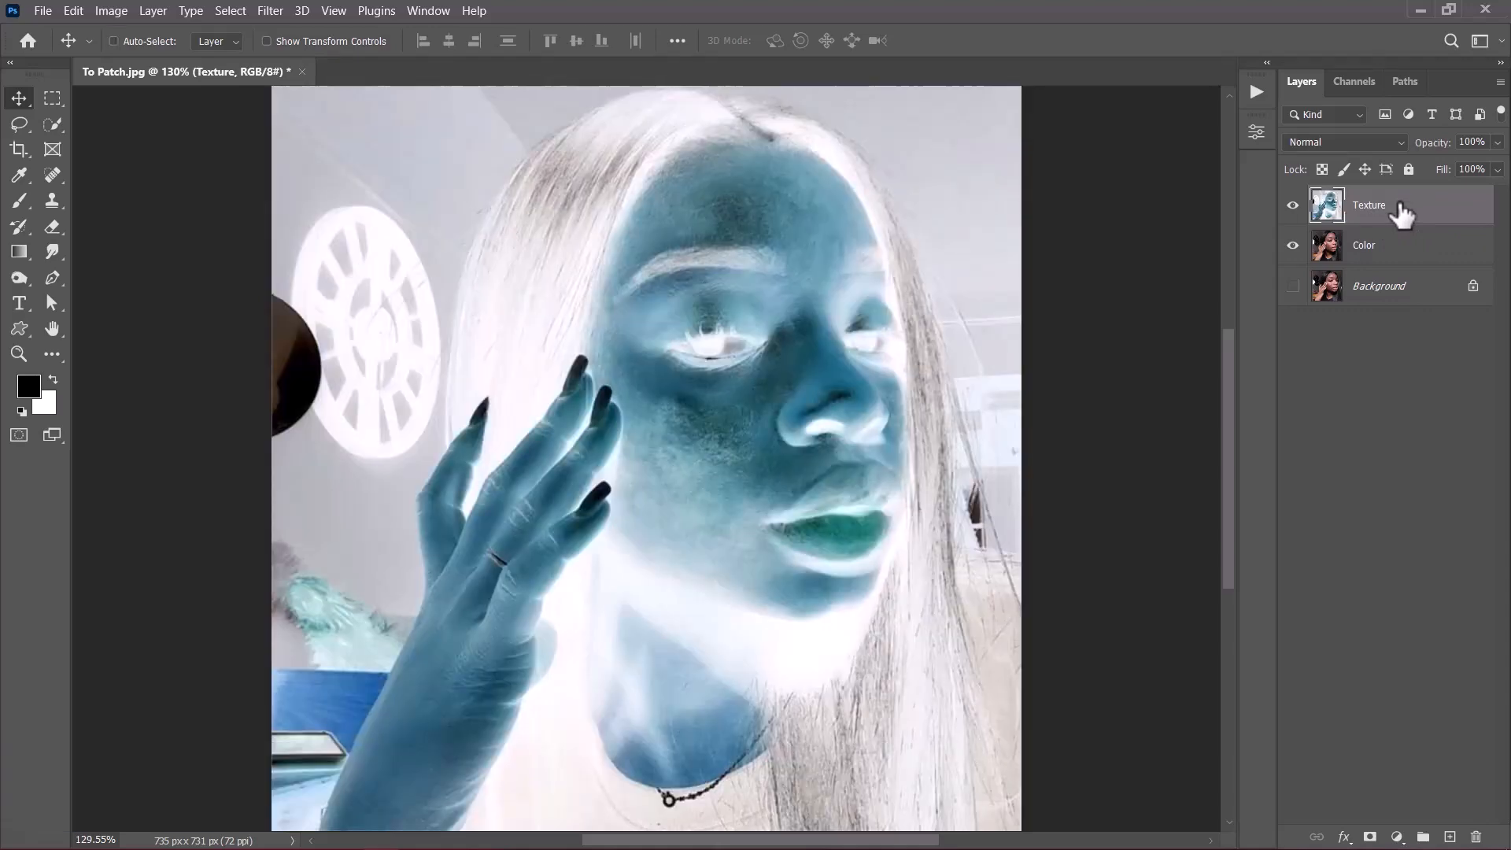
right_click(1403, 211)
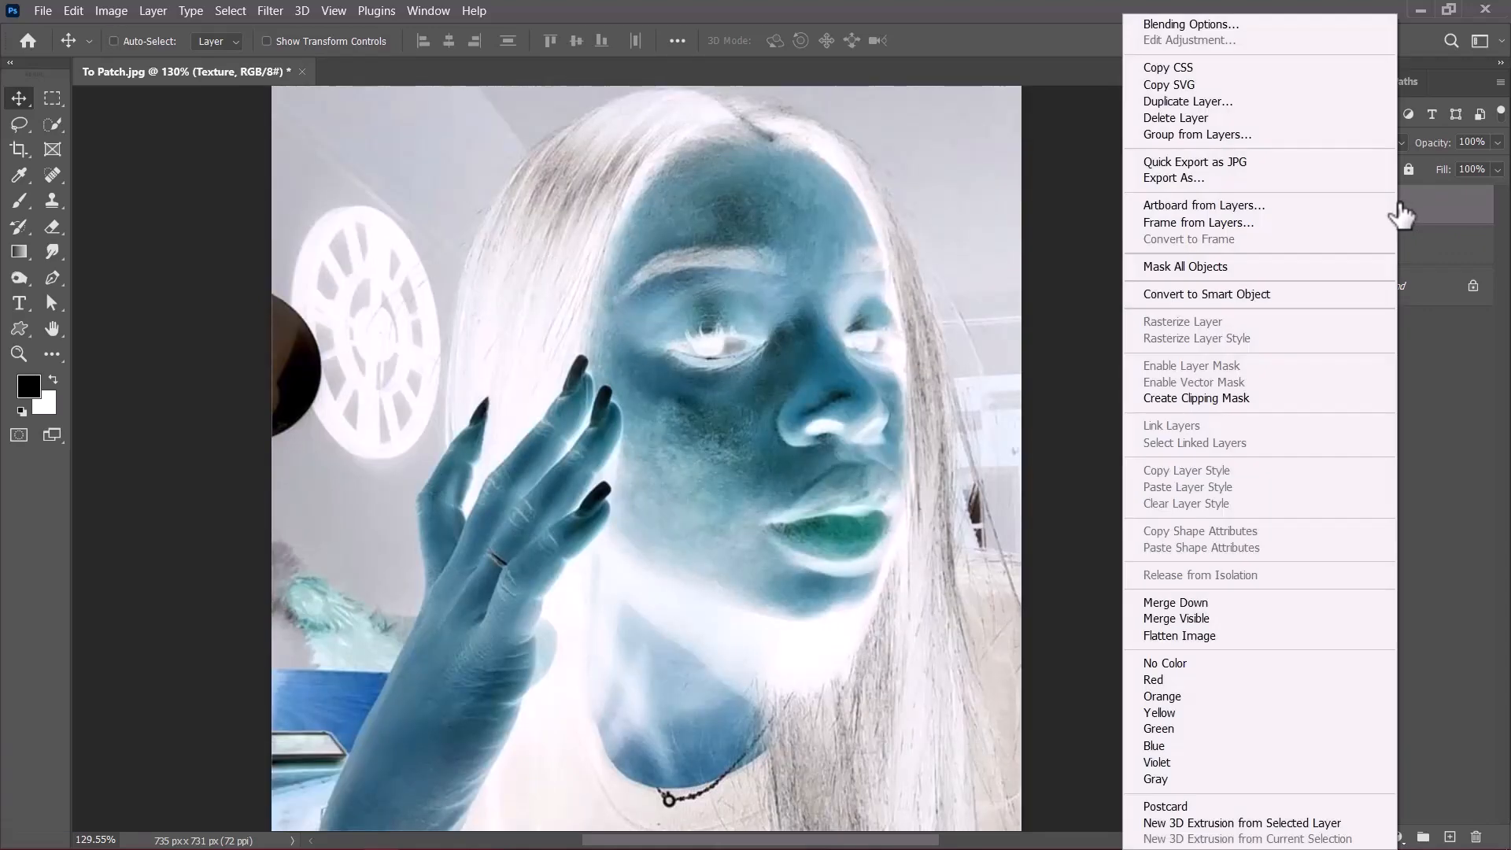
click(1250, 295)
Step: Set the Texture layer's blend mode to Vivid Light
click(1320, 141)
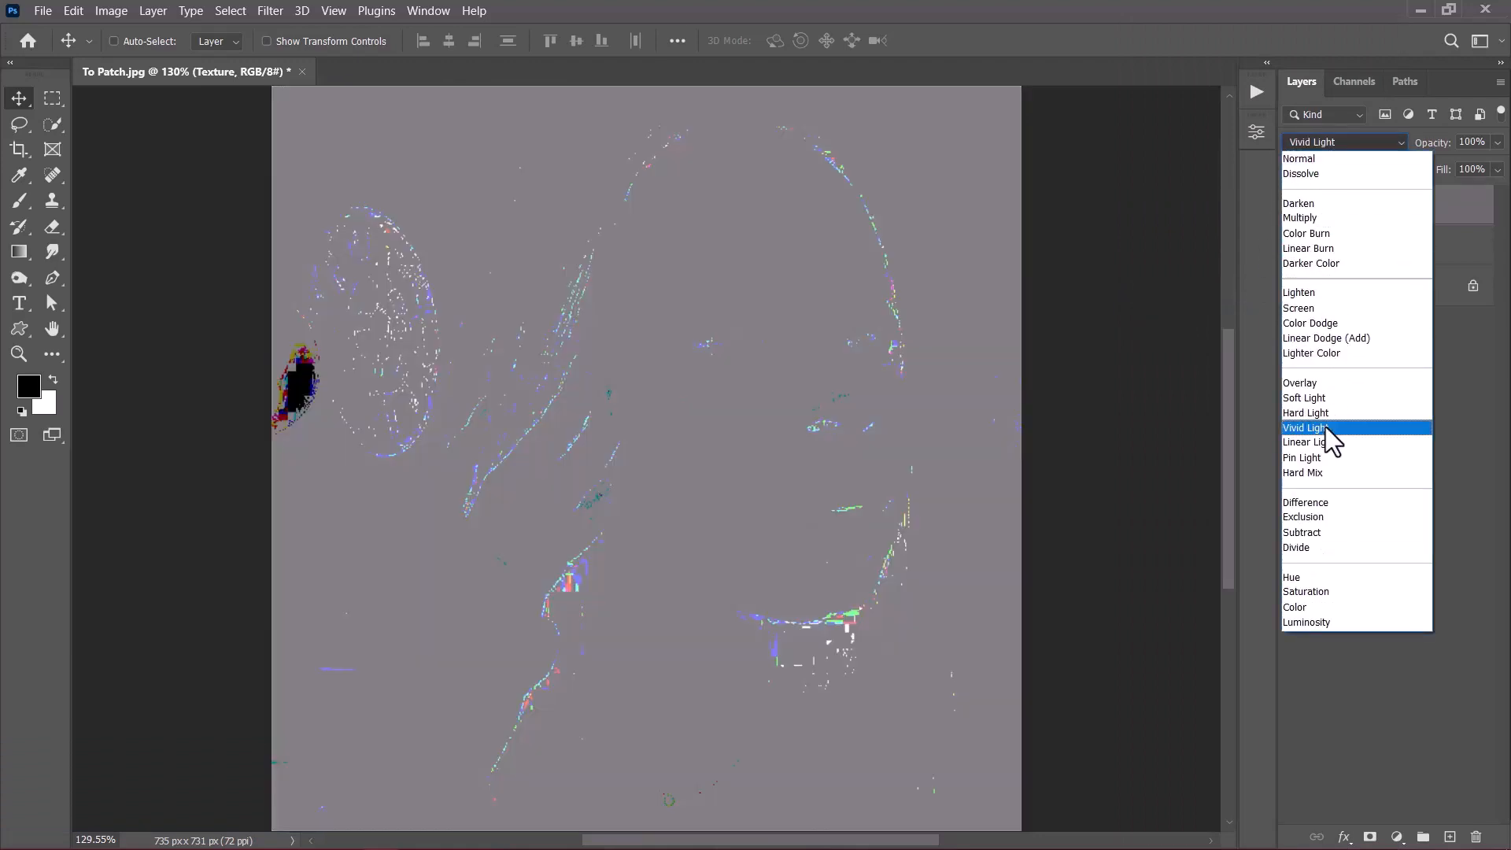
click(1325, 427)
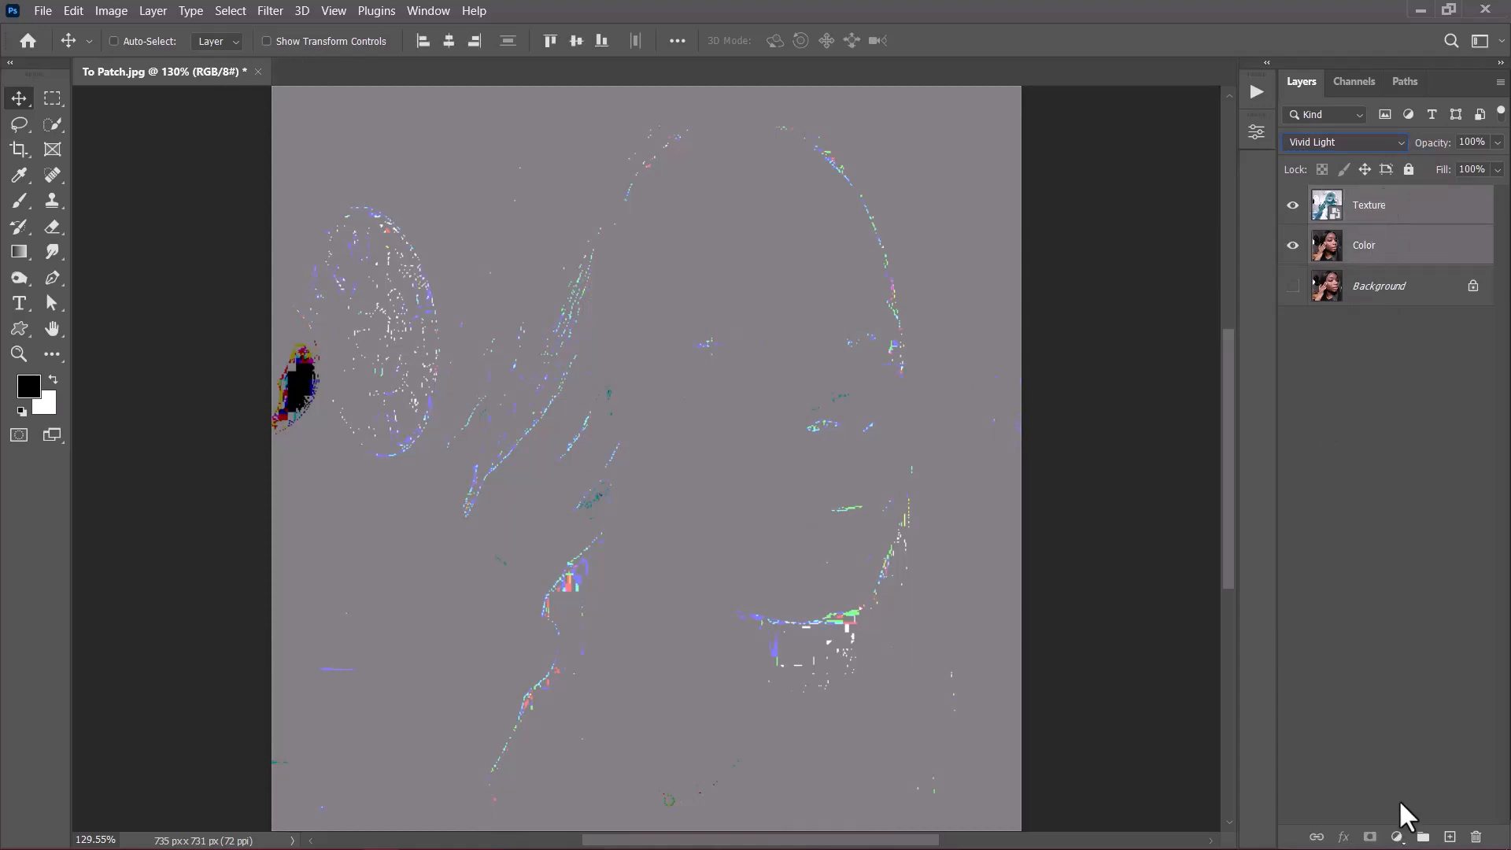
Step: Group the Texture and Color layers together and name the group HighPass
click(1424, 839)
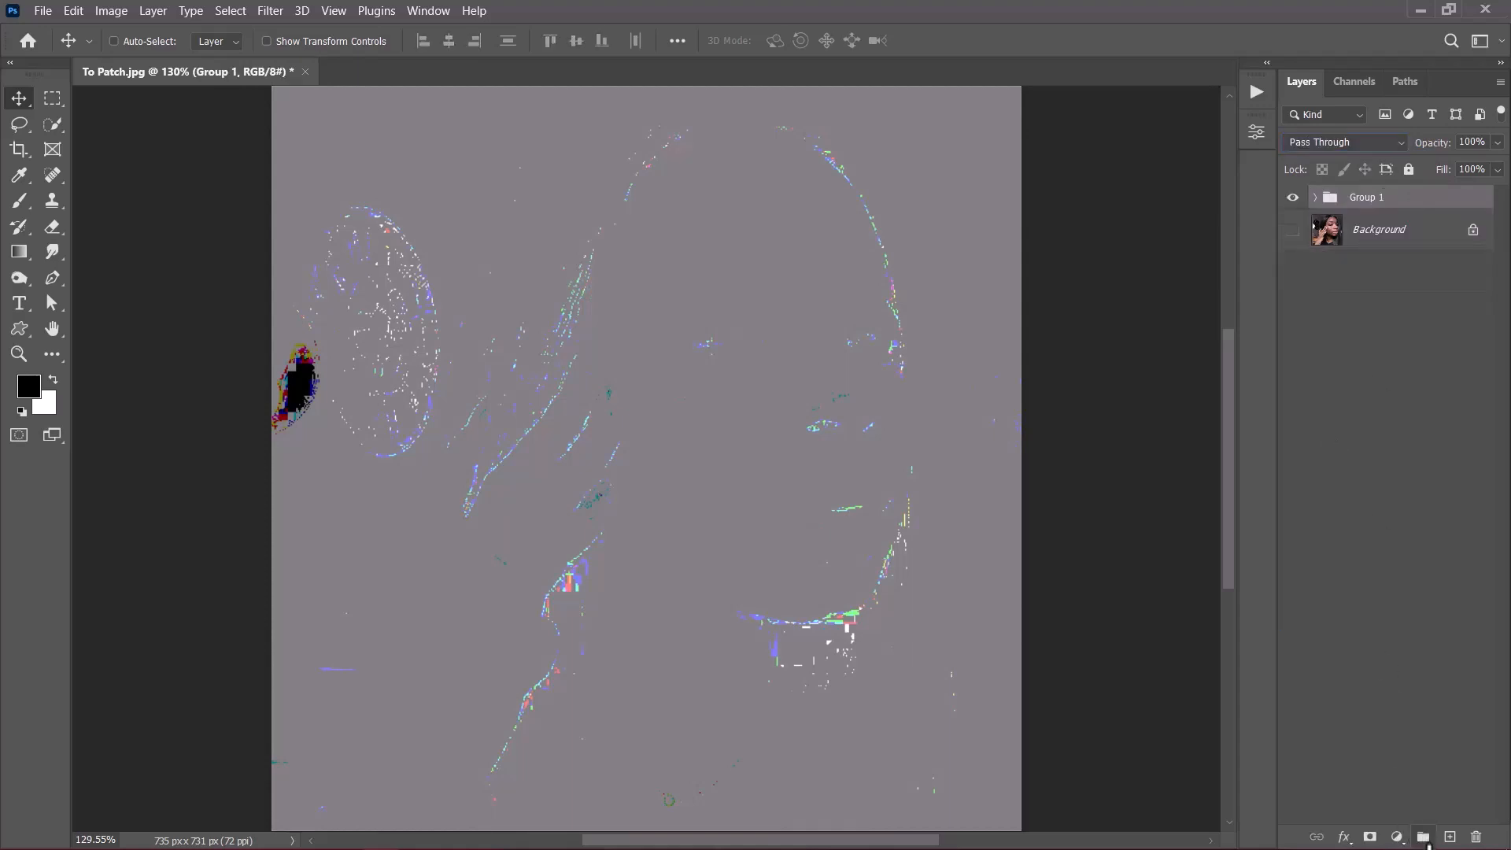
double_click(1361, 201)
text(HighPass)
key(Return)
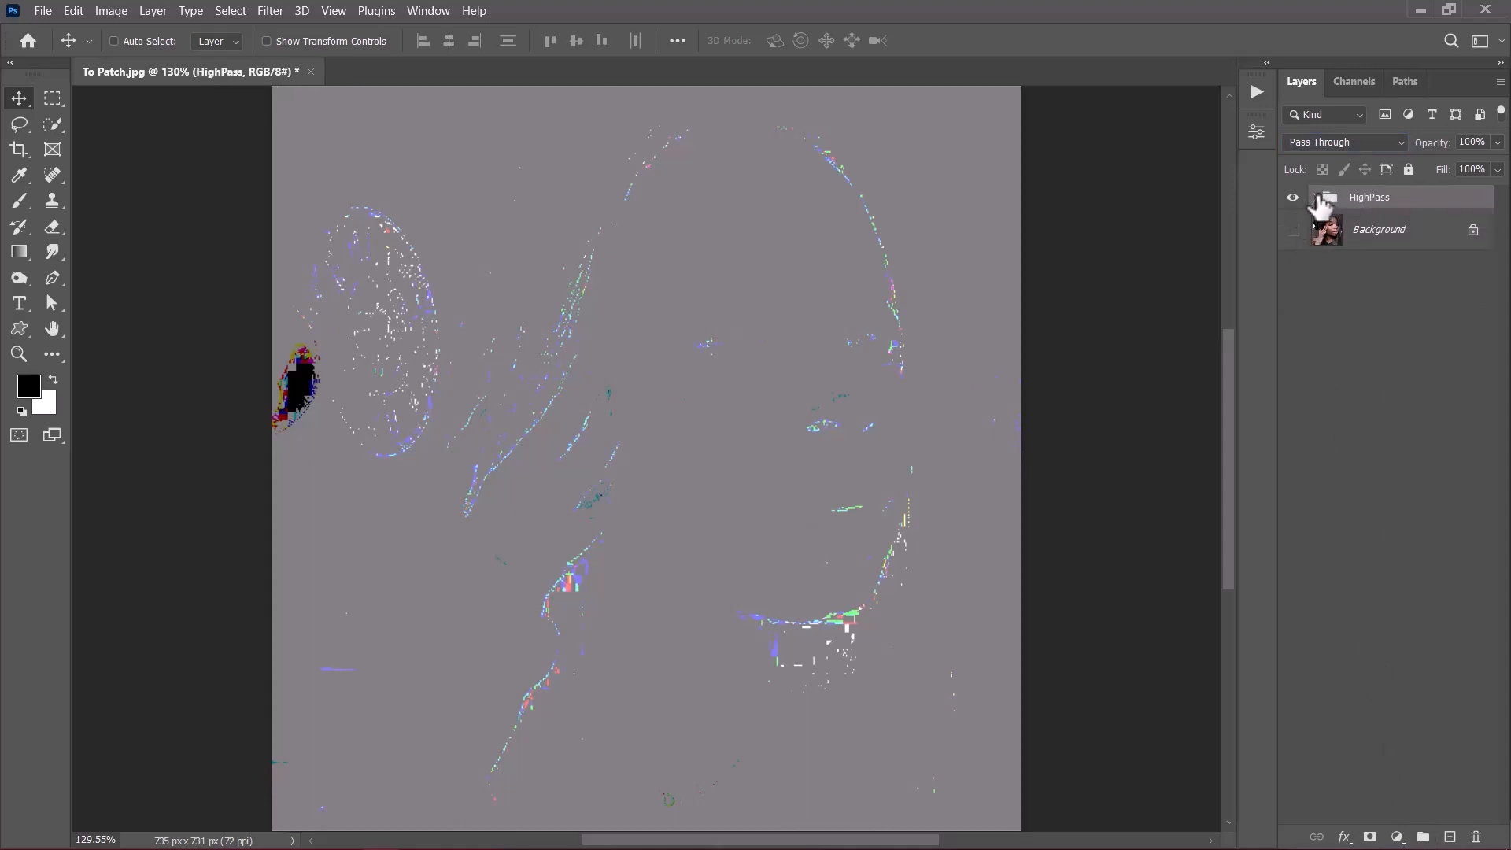
Step: Apply a Gaussian Blur with a radius of 1 pixel to the Texture layer inside the HighPass group
click(1316, 197)
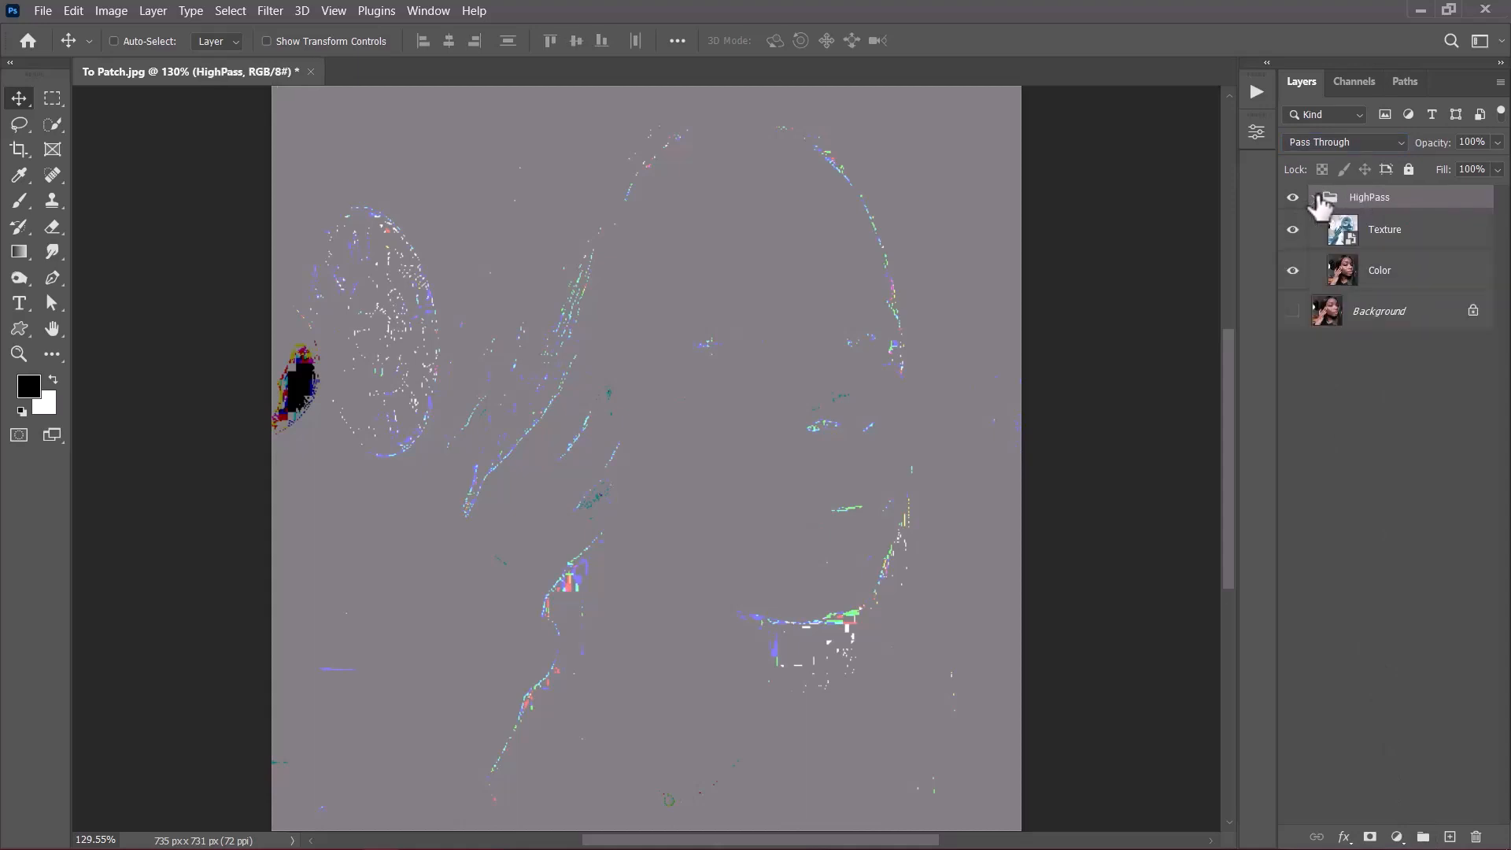
click(1399, 230)
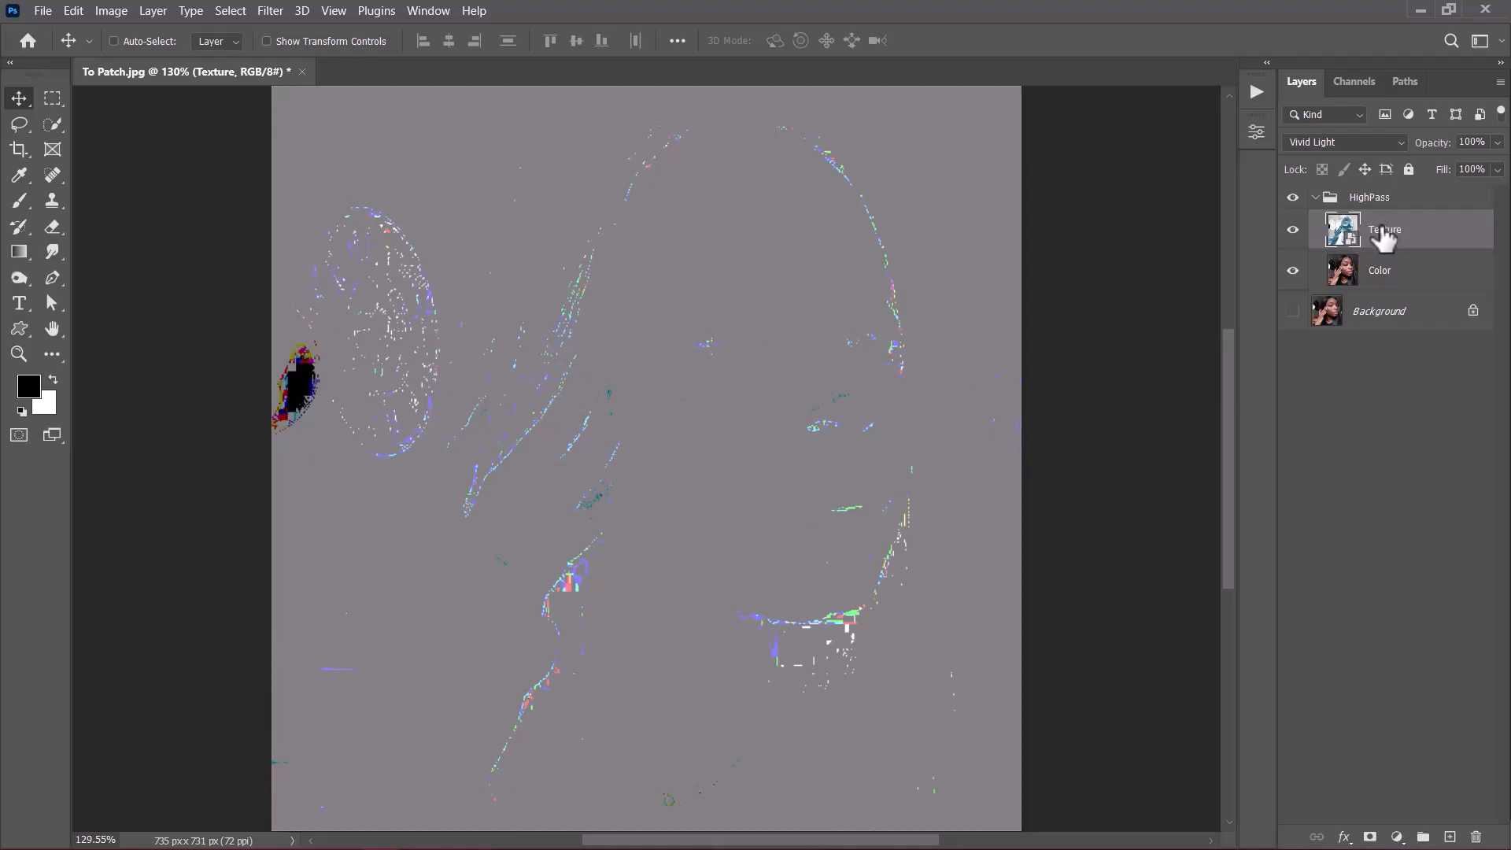
click(267, 8)
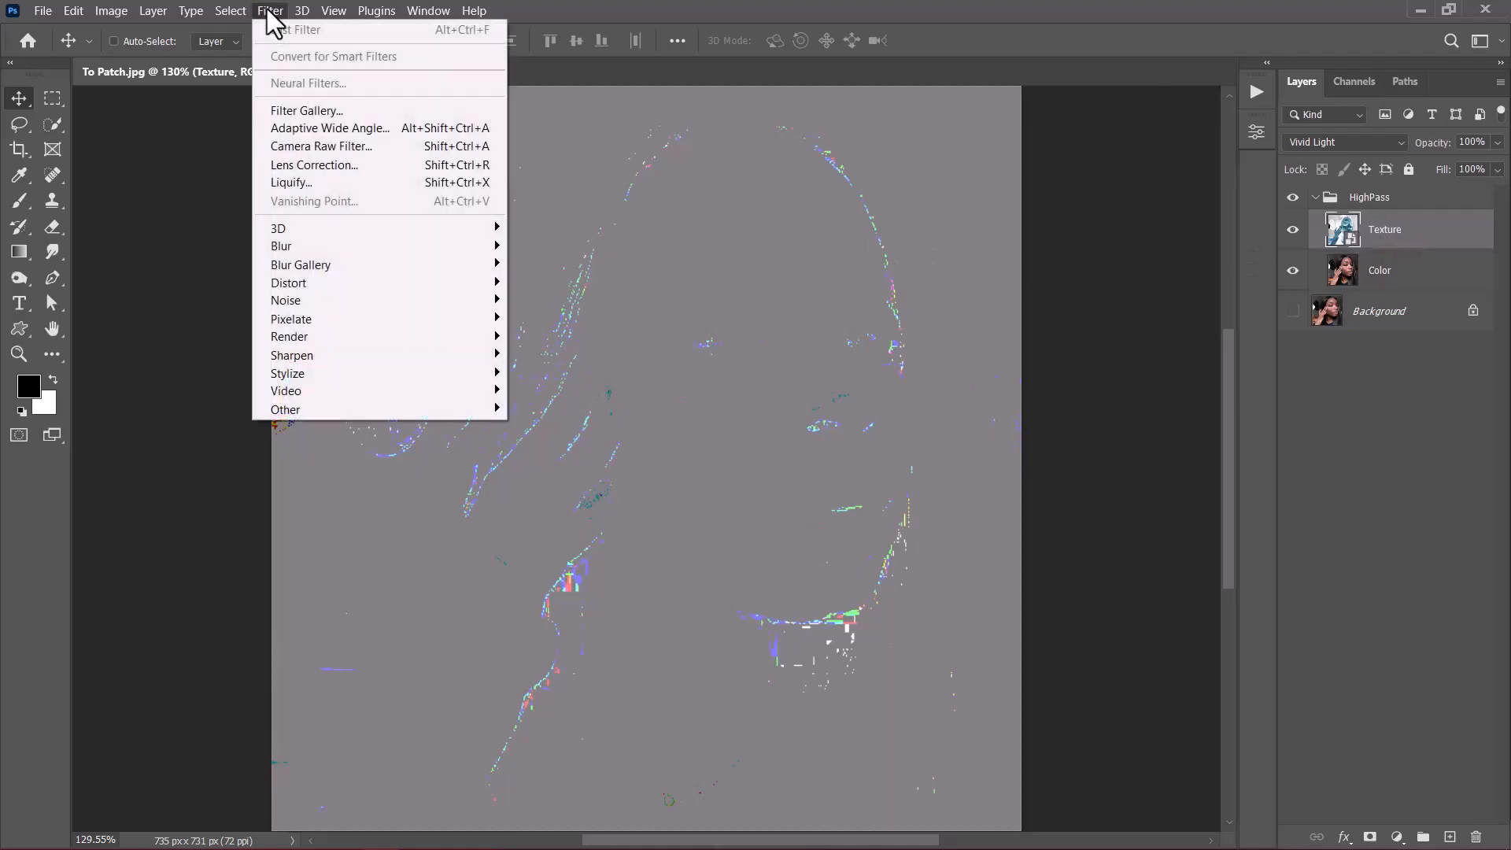
mouse_move(343, 244)
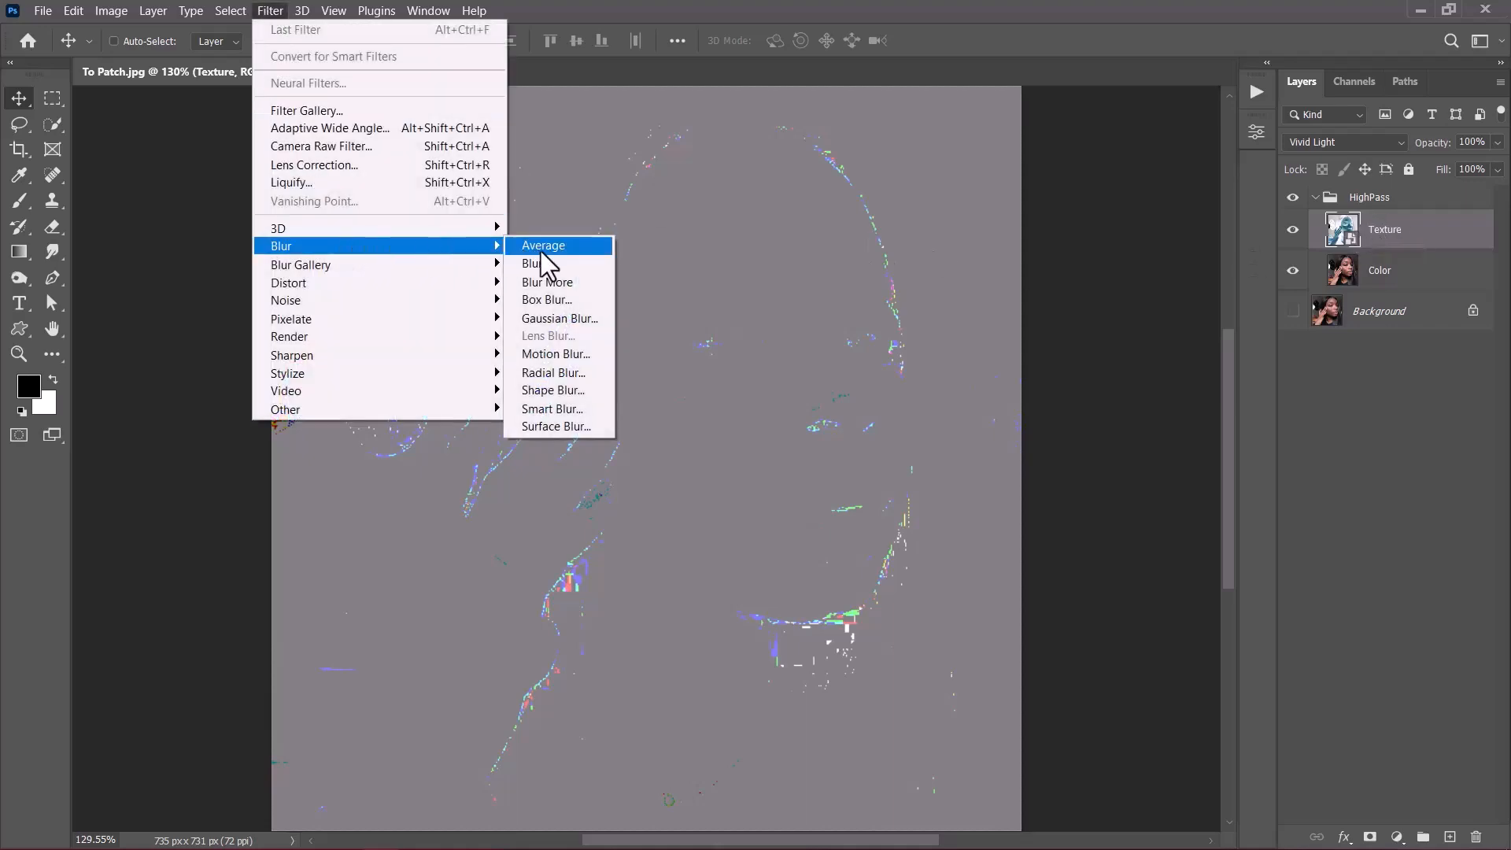
click(545, 318)
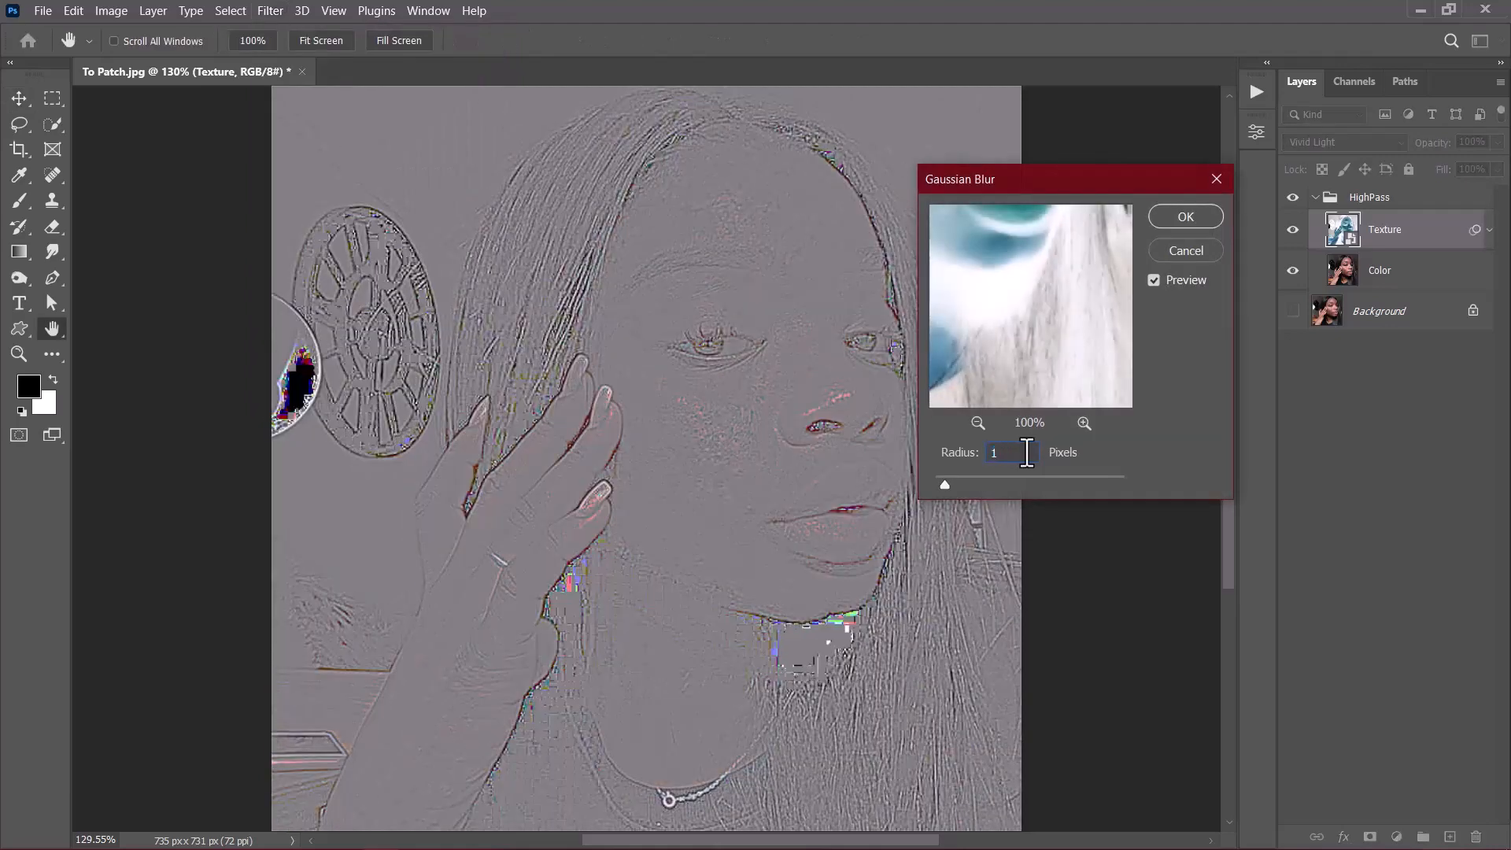
click(1180, 217)
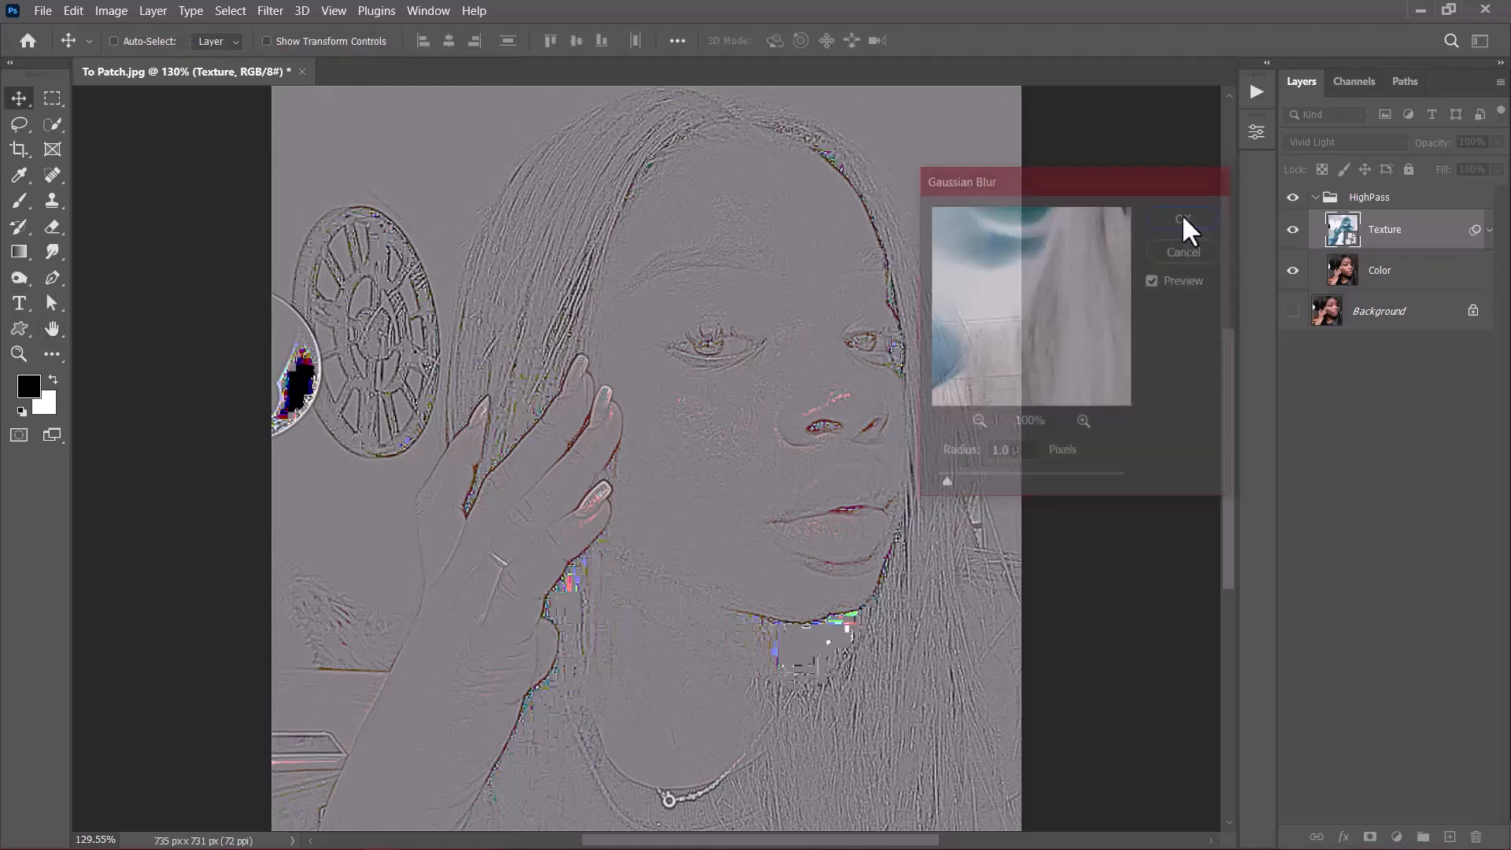
Step: Add a High Pass filter with a radius of 10 pixels to the Texture layer and collapse its smart filter list
click(263, 12)
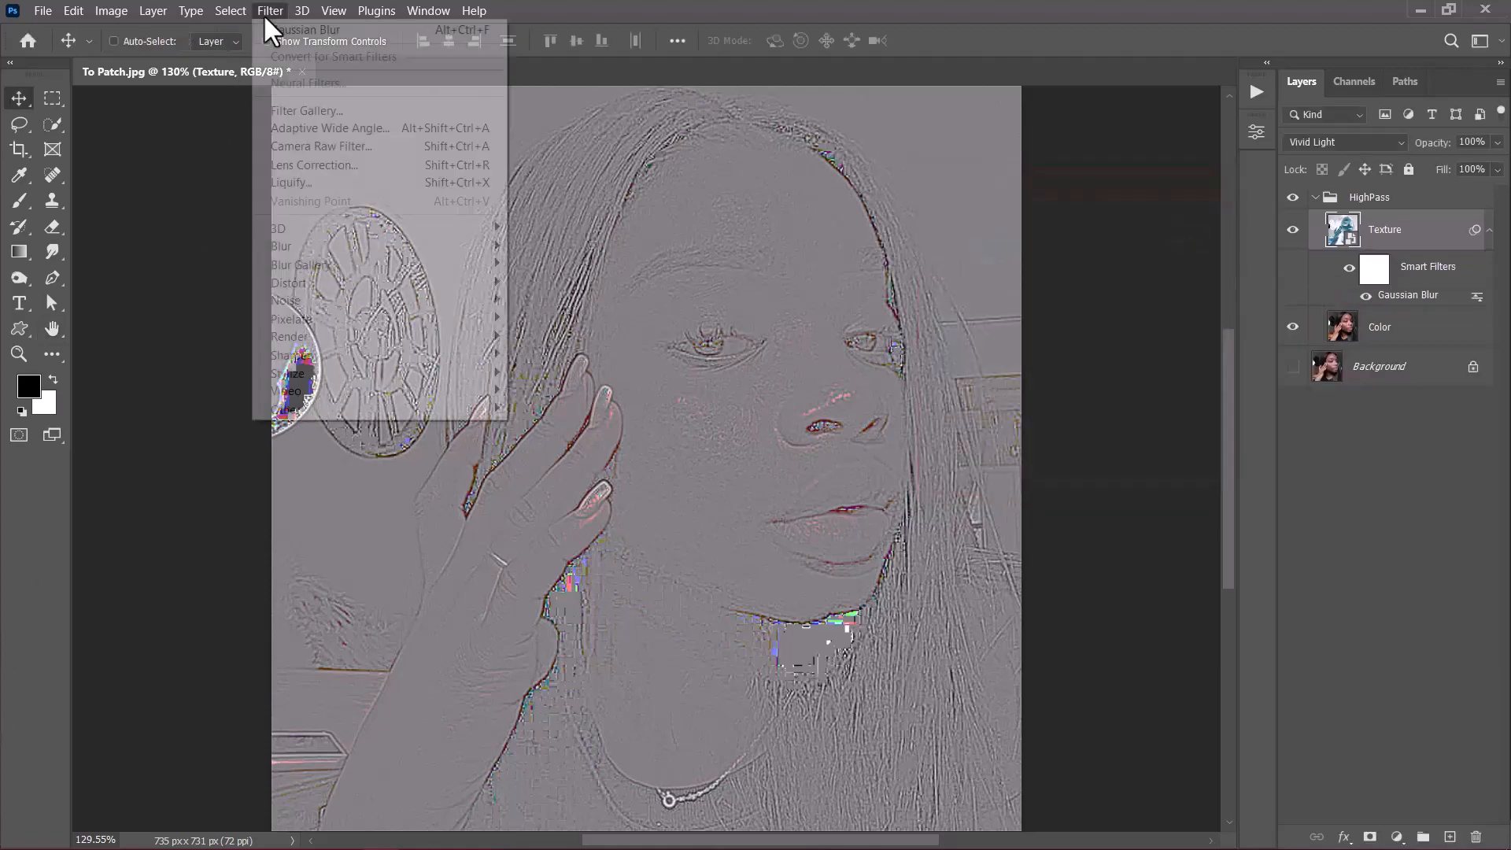
mouse_move(437, 408)
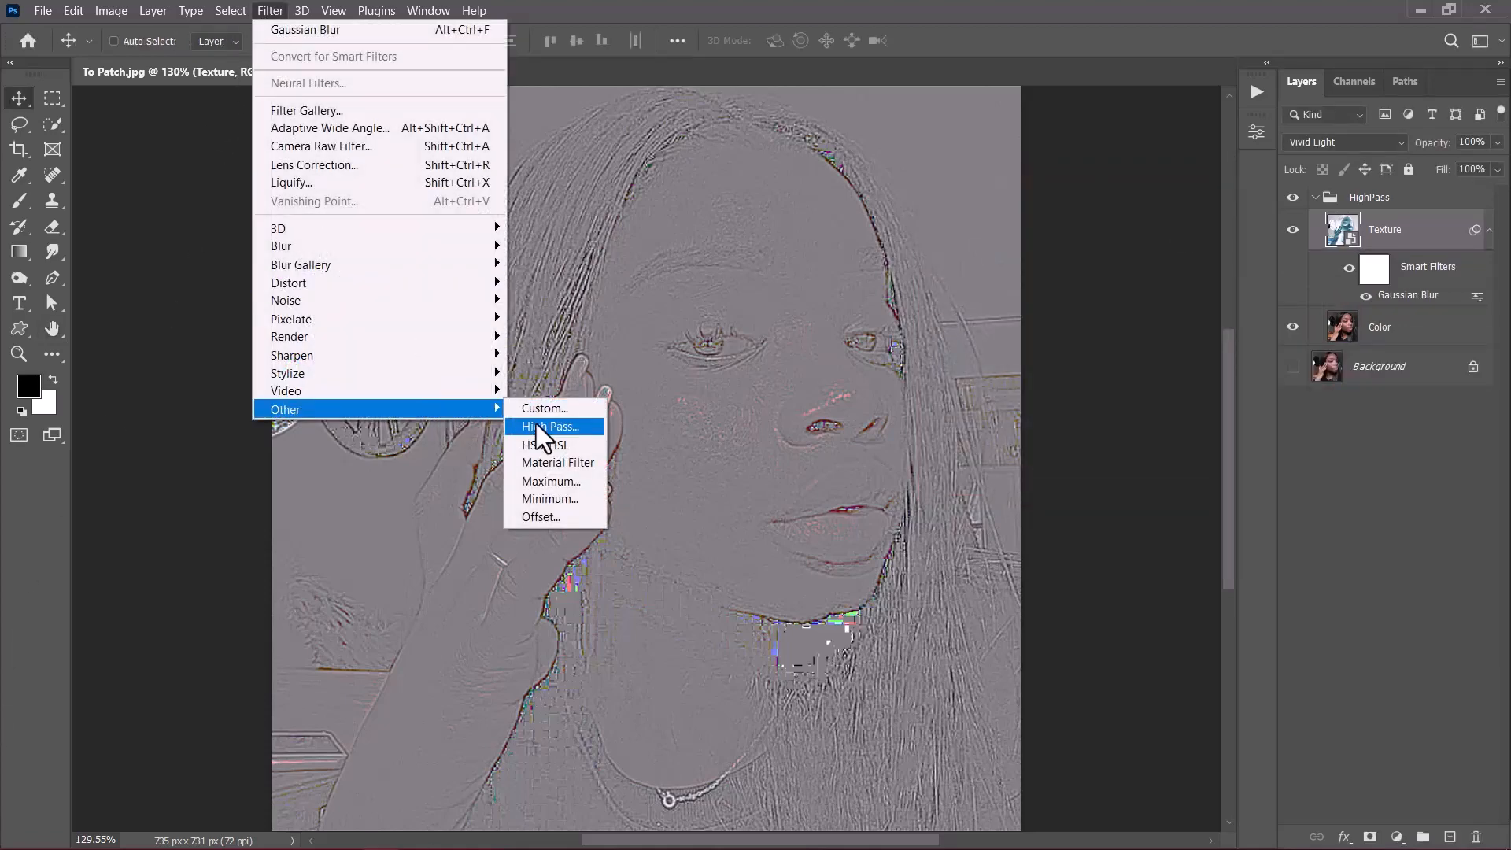
click(536, 424)
drag(822, 167, 1017, 199)
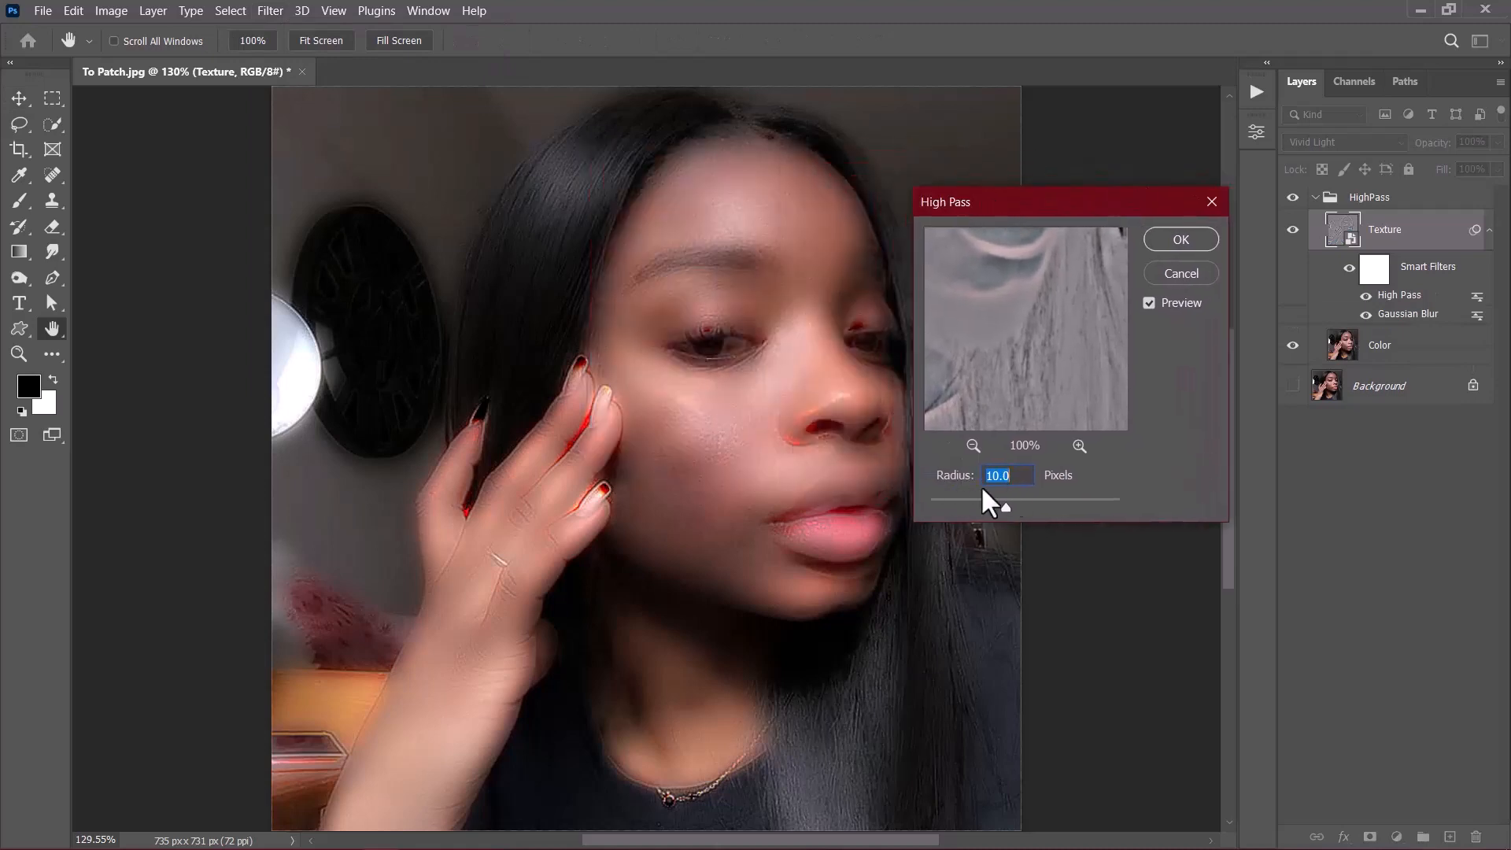
click(1182, 238)
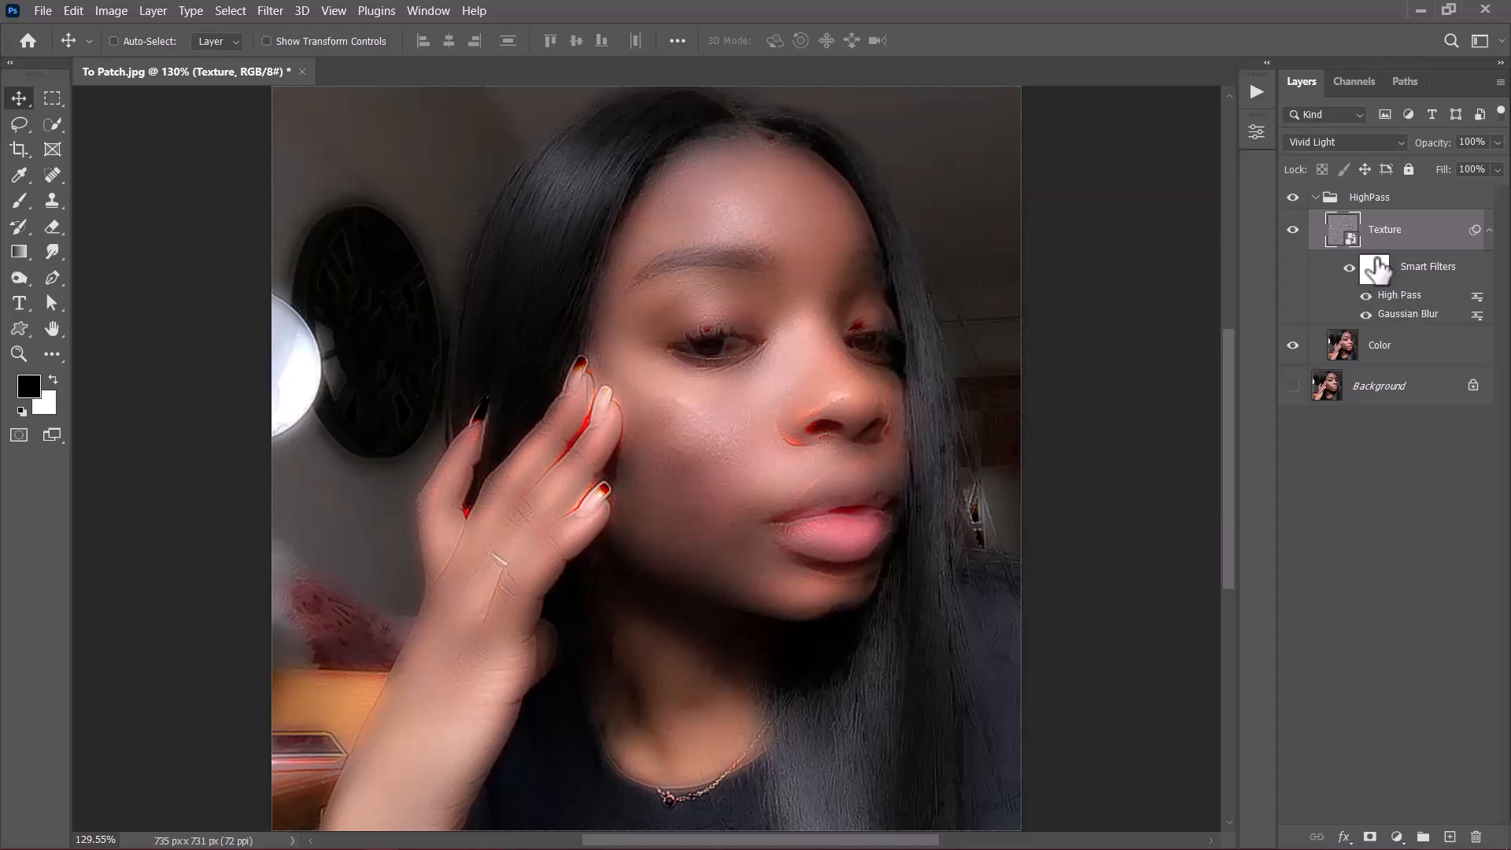
click(1489, 230)
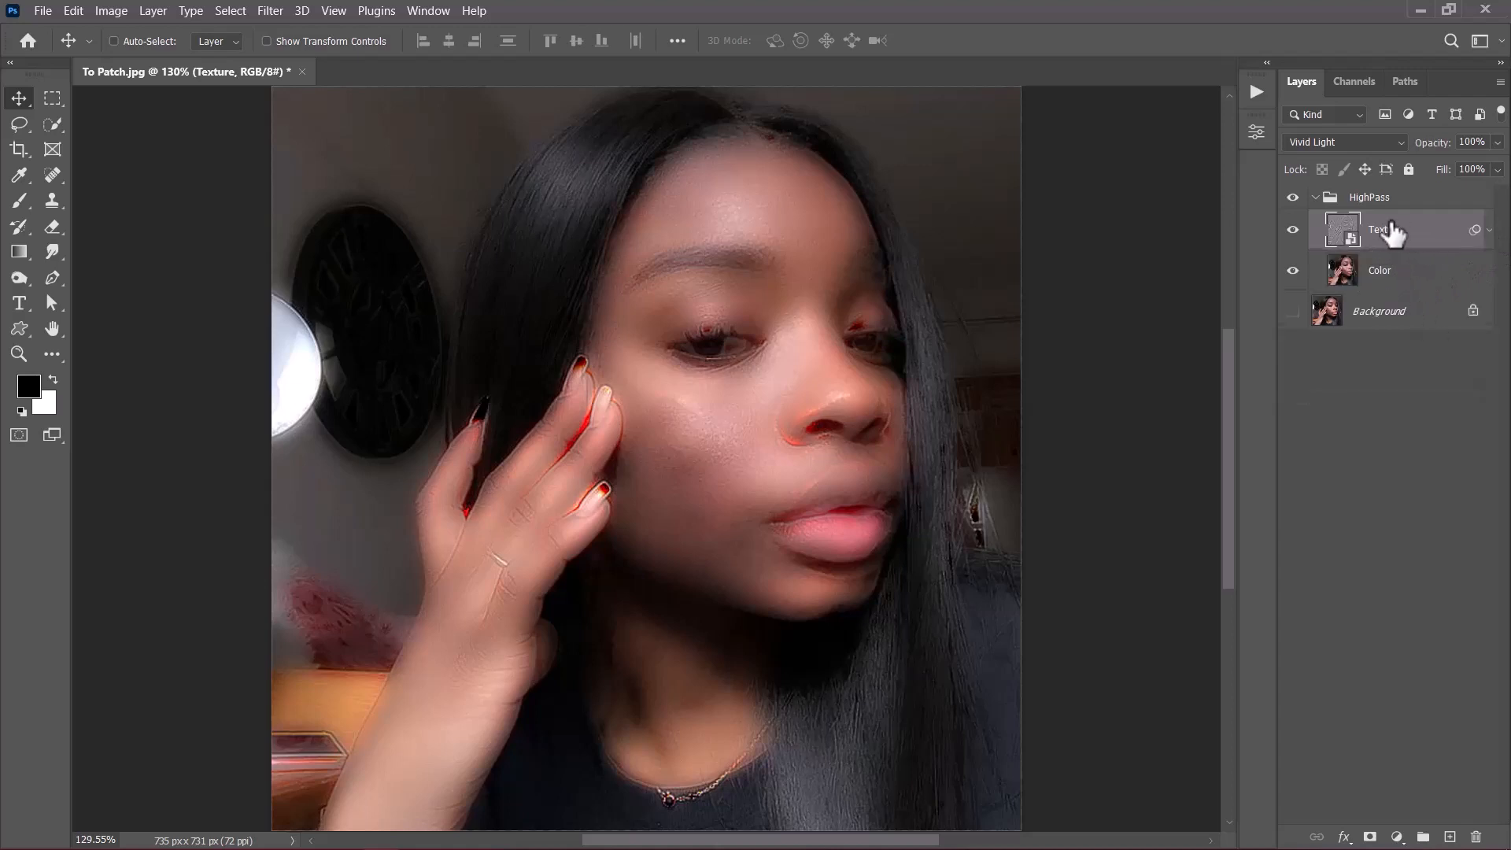
Step: Add a layer mask to the Texture layer and invert it to black
click(1370, 837)
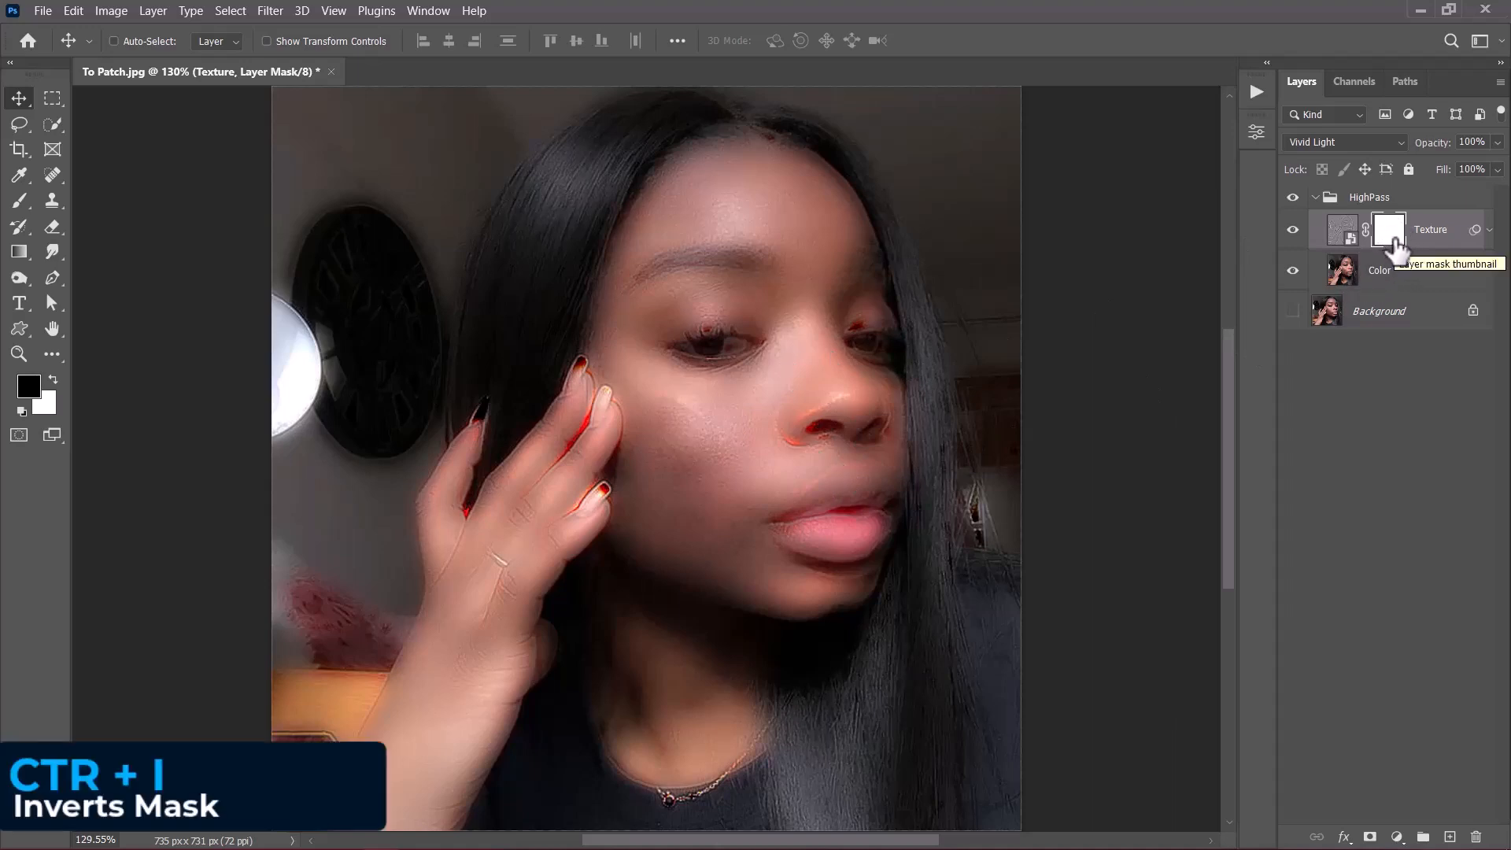
key(ctrl+i)
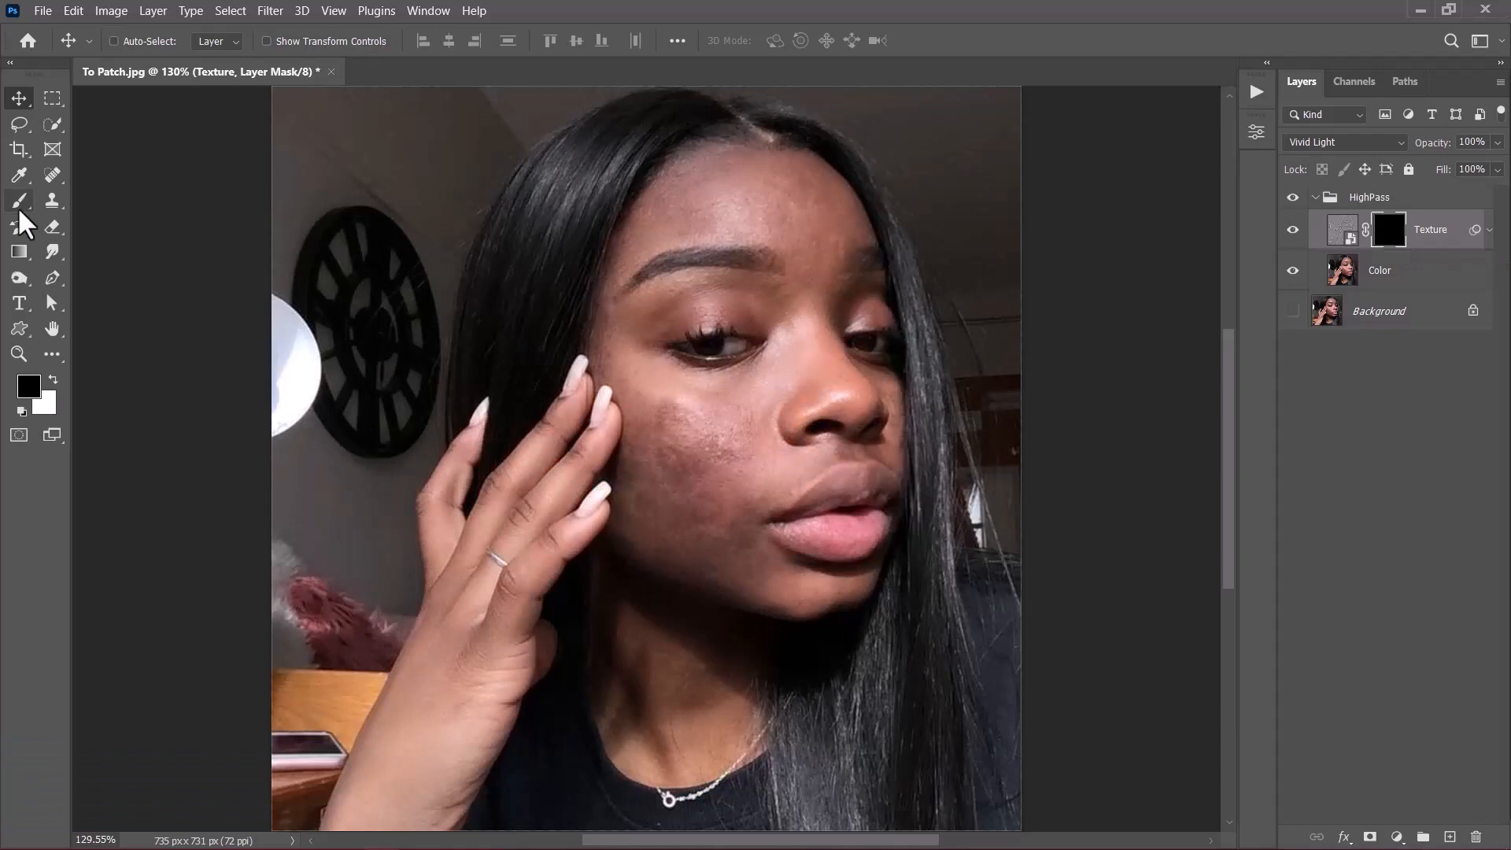
Step: Set up a soft Brush at about 105 px with 5% flow and white as the foreground color for the Texture mask
click(19, 200)
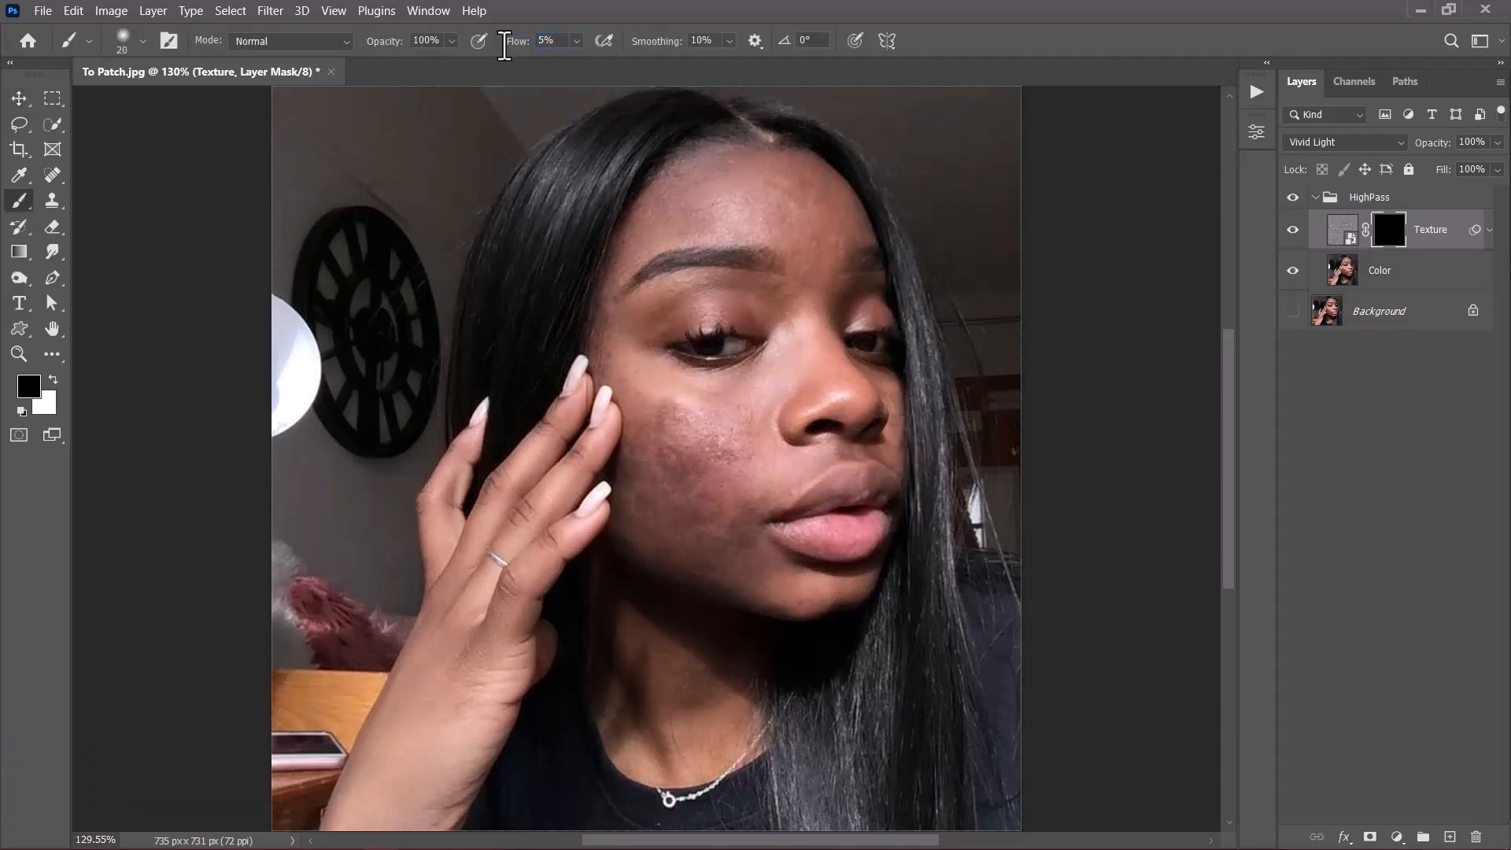
click(128, 39)
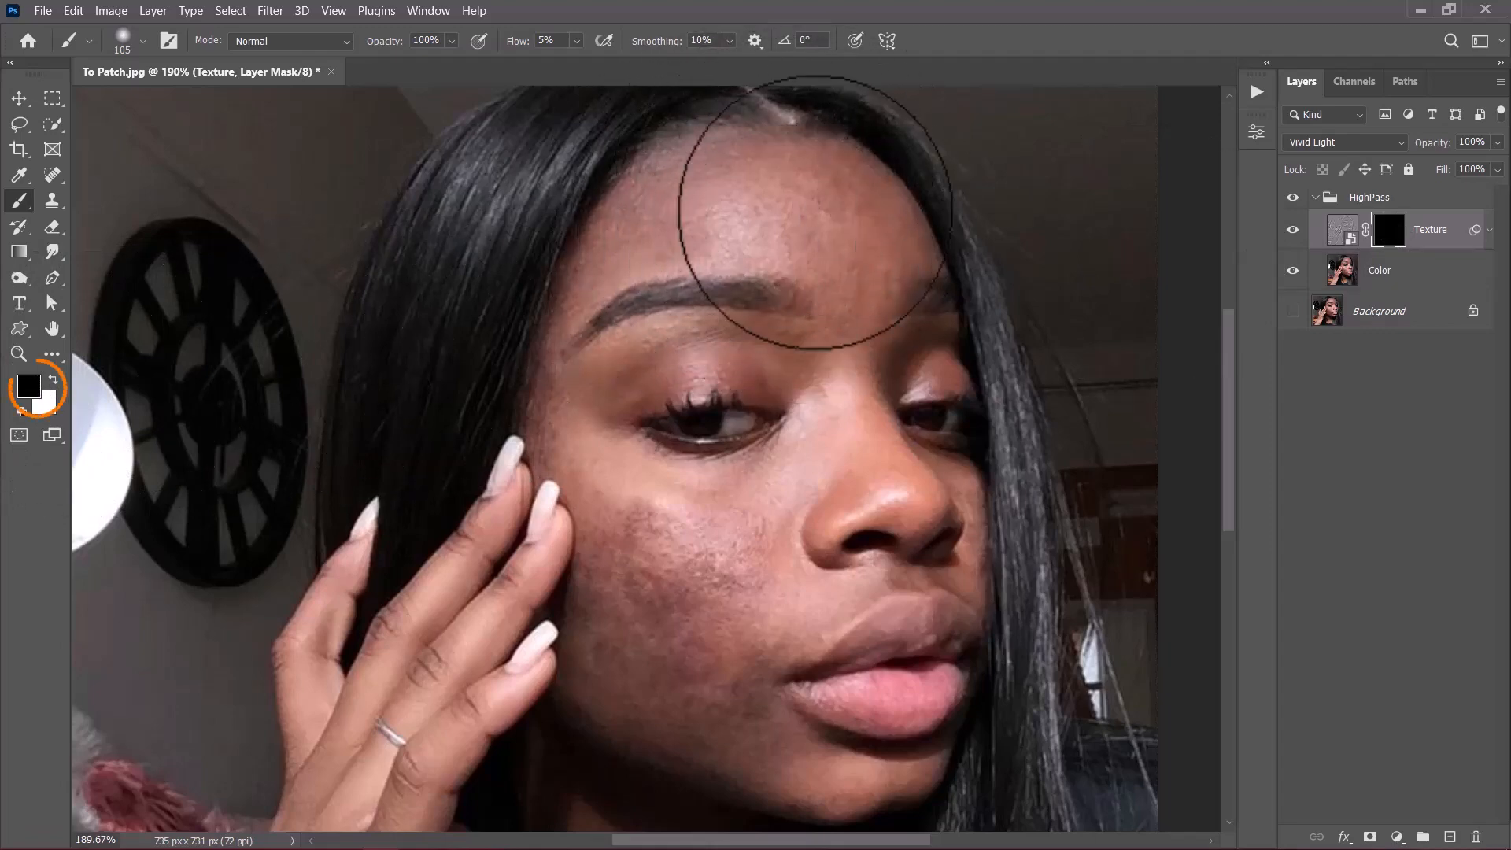
key(x)
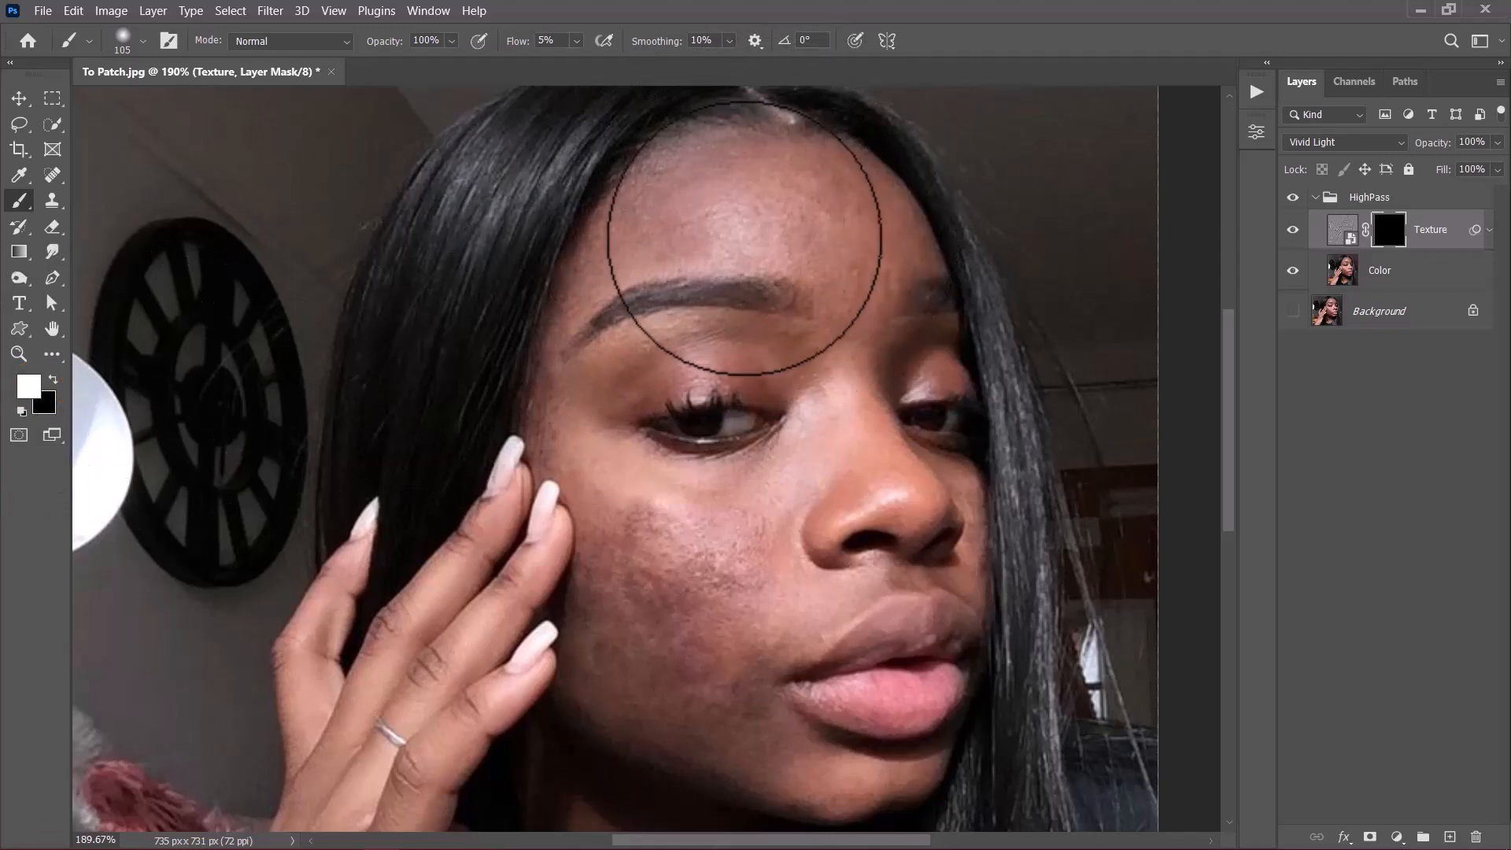
click(1489, 231)
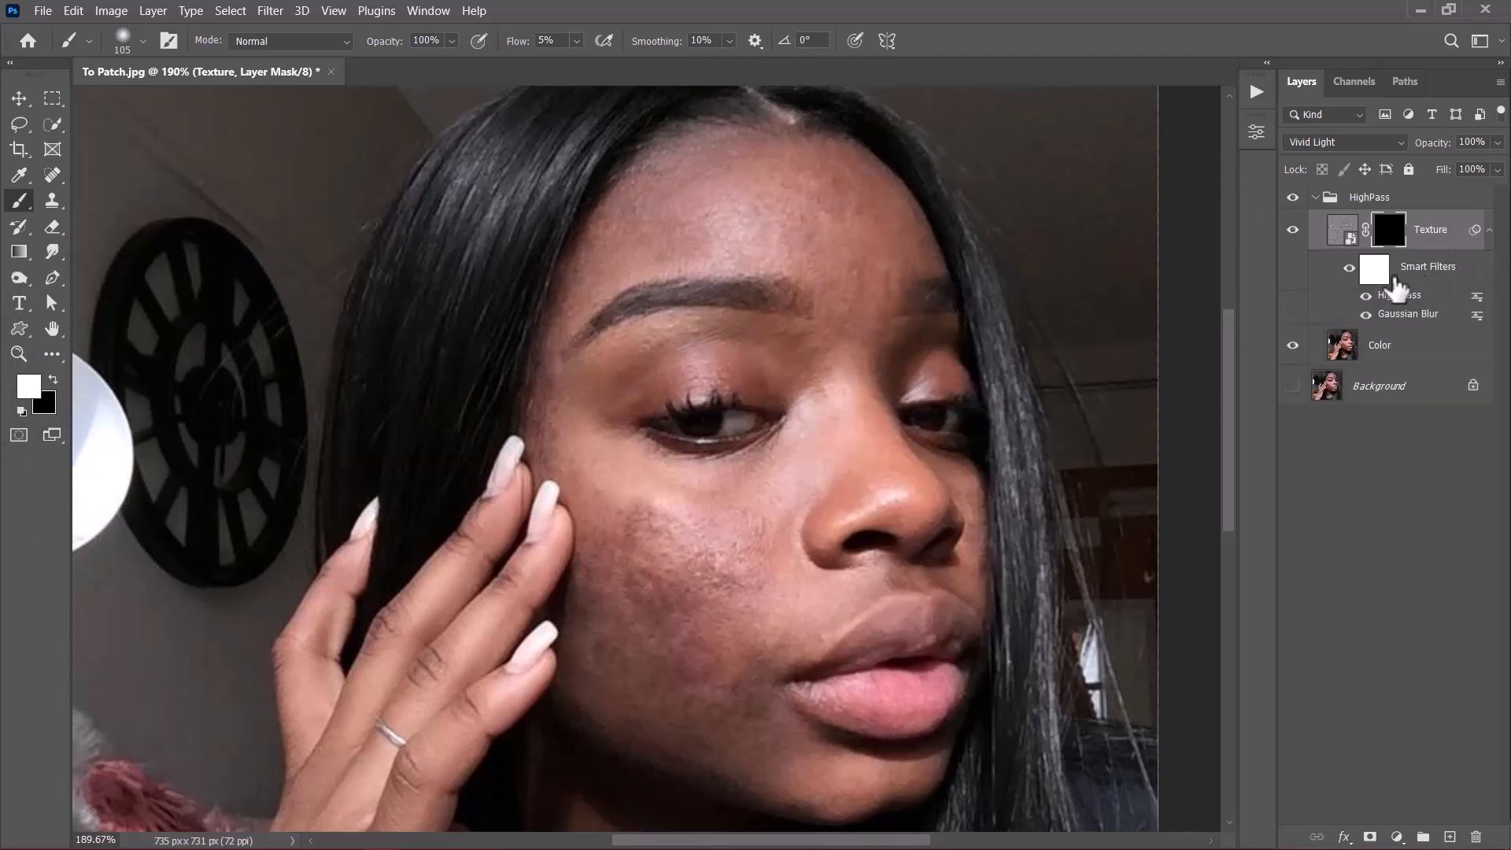
click(1490, 232)
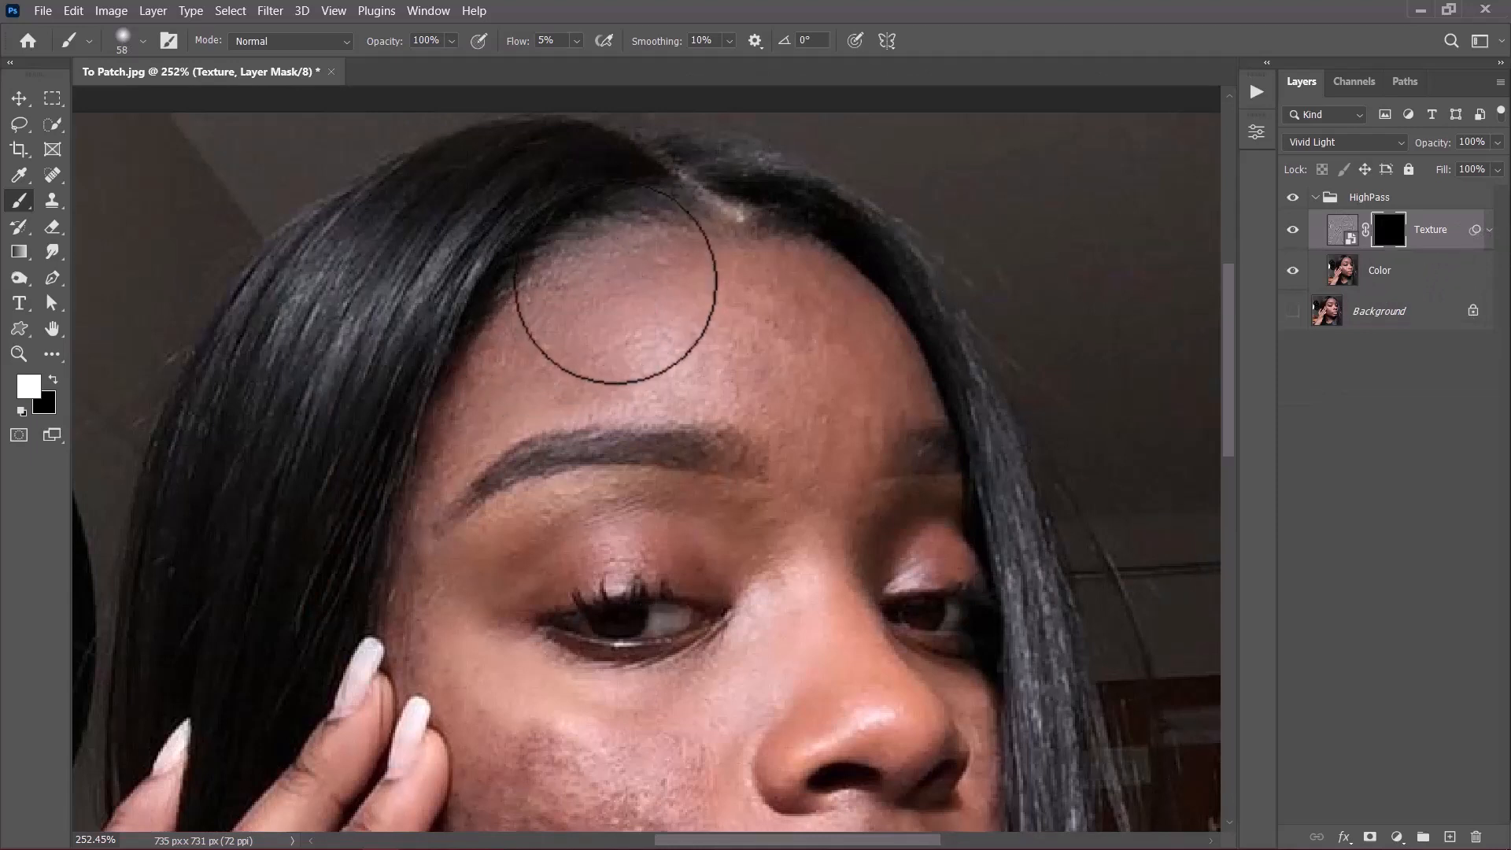
Step: Paint white on the Texture mask over the forehead and the skin around the near eye with a 58 px brush
mouse_move(620, 371)
mouse_down()
mouse_move(630, 275)
mouse_move(729, 318)
mouse_move(697, 354)
mouse_move(765, 362)
mouse_move(780, 357)
mouse_move(743, 340)
mouse_move(754, 327)
mouse_move(837, 312)
mouse_move(686, 261)
mouse_move(774, 239)
mouse_move(723, 259)
mouse_move(728, 320)
mouse_move(629, 264)
mouse_move(595, 264)
mouse_move(613, 264)
mouse_move(610, 319)
mouse_move(727, 341)
mouse_move(779, 322)
mouse_move(832, 332)
mouse_move(796, 371)
mouse_move(814, 405)
mouse_move(785, 421)
mouse_move(825, 420)
mouse_move(854, 345)
mouse_up()
key(space)
drag(826, 469, 813, 211)
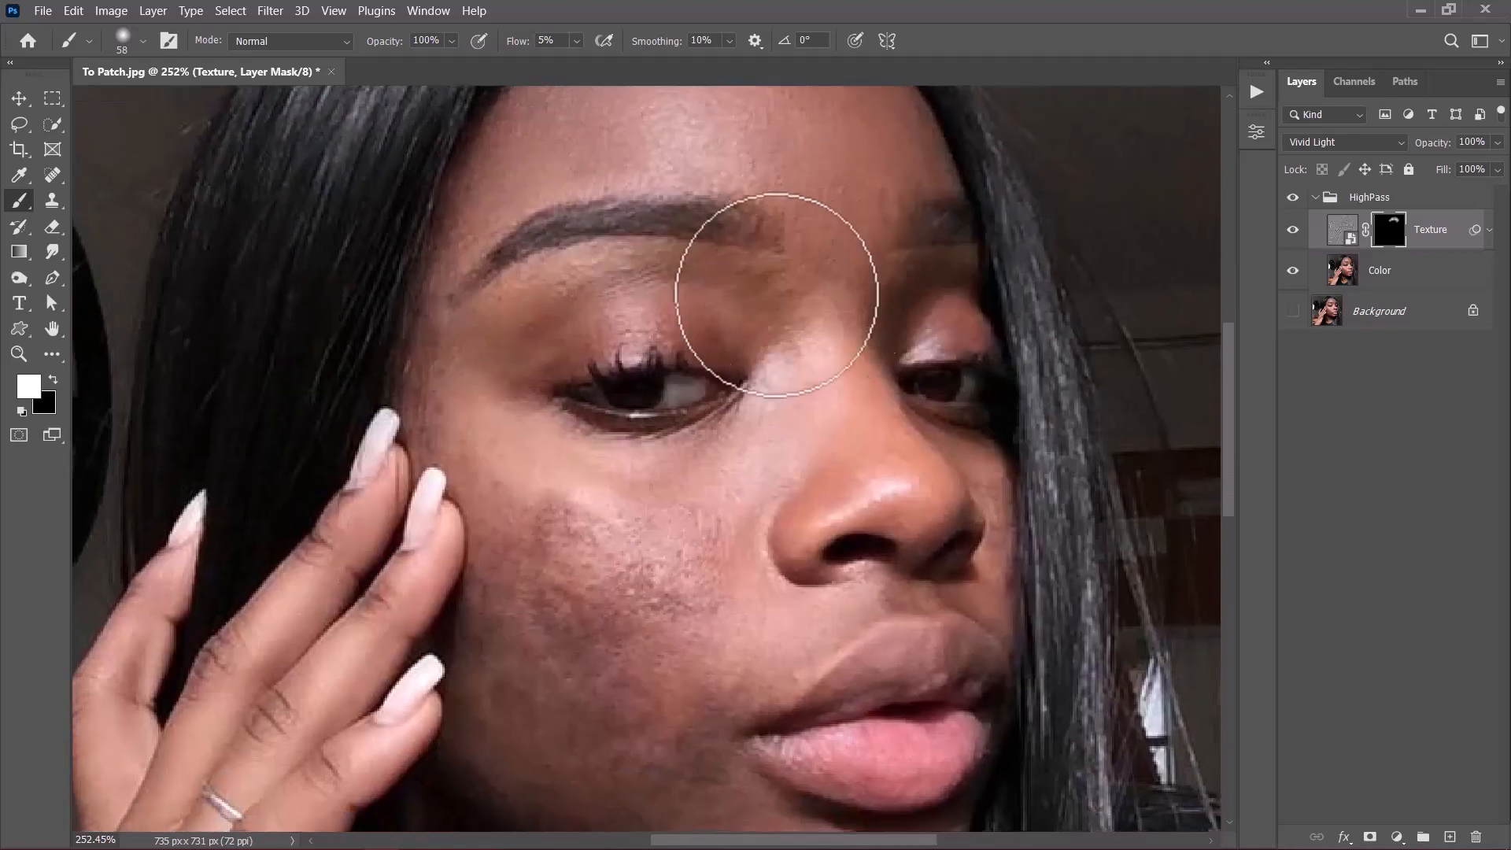
mouse_move(442, 419)
mouse_down()
mouse_move(565, 313)
mouse_move(784, 352)
mouse_move(813, 404)
mouse_move(718, 484)
mouse_move(561, 493)
mouse_move(564, 472)
mouse_move(557, 526)
mouse_move(566, 507)
mouse_move(463, 378)
mouse_up()
key(space)
drag(850, 359, 648, 556)
mouse_move(627, 298)
mouse_down()
mouse_move(455, 243)
mouse_move(660, 282)
mouse_up()
Step: Reduce the brush to 25 px and paint the Texture mask over the far eyelid, the under-eye area and the nose
key(bracketleft)
key(bracketleft)
key(bracketleft)
key(bracketleft)
key(bracketleft)
key(bracketleft)
scroll(709, 506, up, 5)
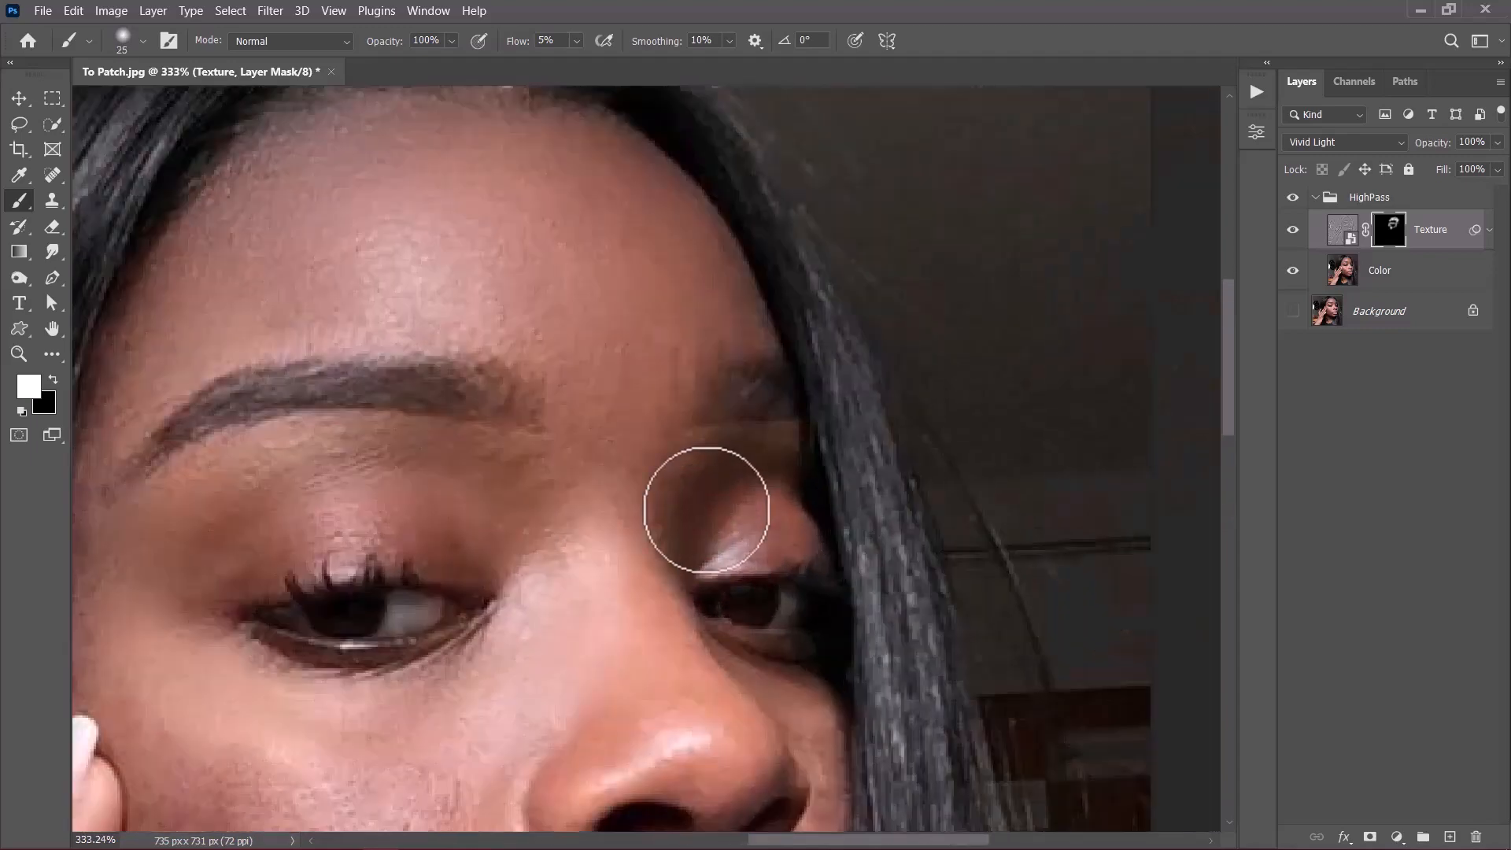
mouse_move(721, 523)
mouse_down()
mouse_move(725, 435)
mouse_move(762, 550)
mouse_move(819, 546)
mouse_move(735, 550)
mouse_move(819, 488)
mouse_up()
key(space)
drag(688, 507, 712, 429)
key(space)
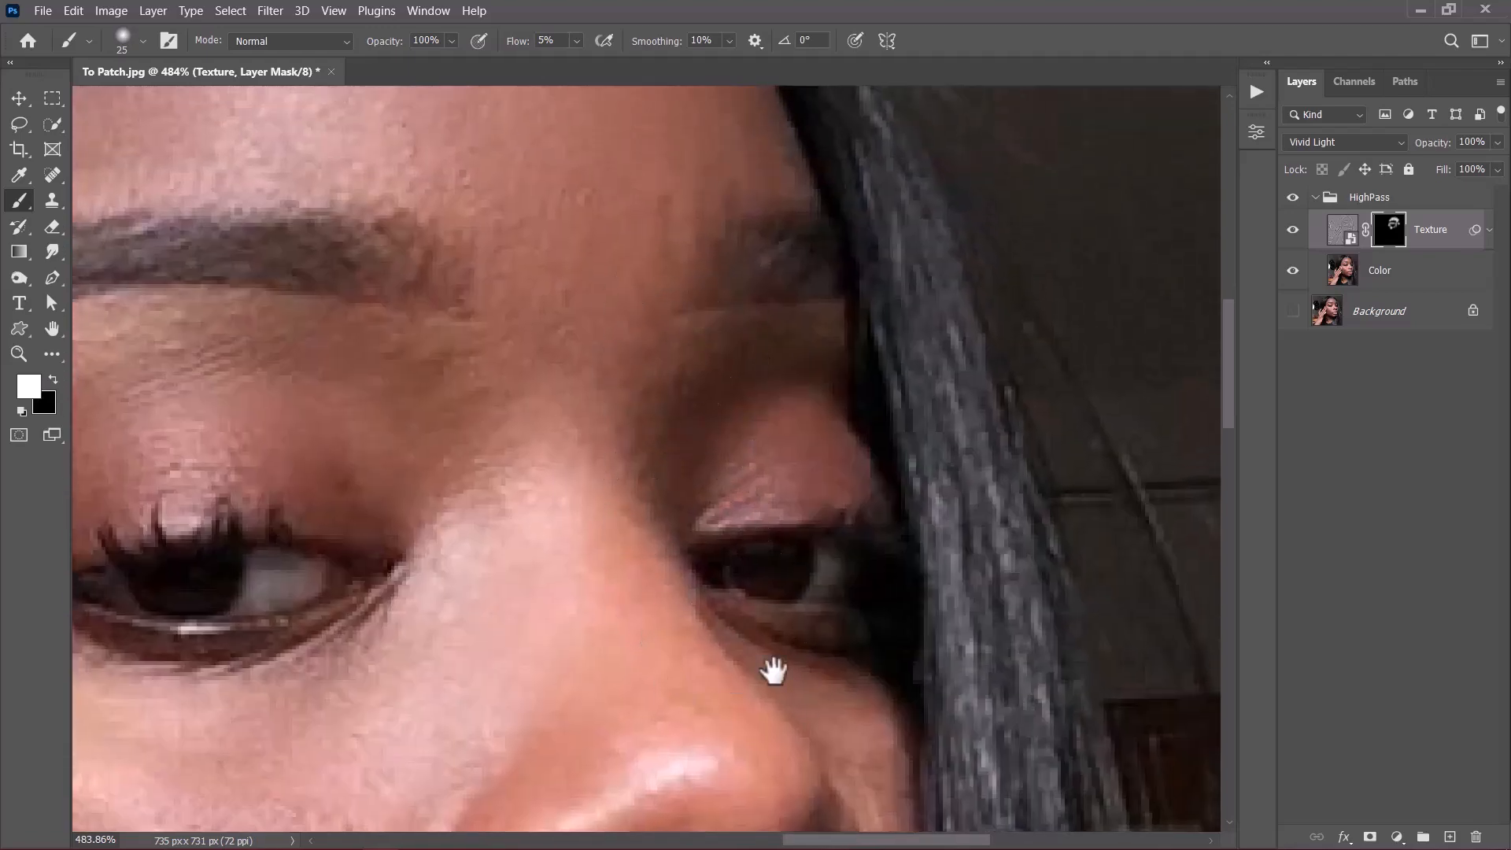
drag(769, 667, 580, 476)
key(space)
drag(698, 666, 792, 465)
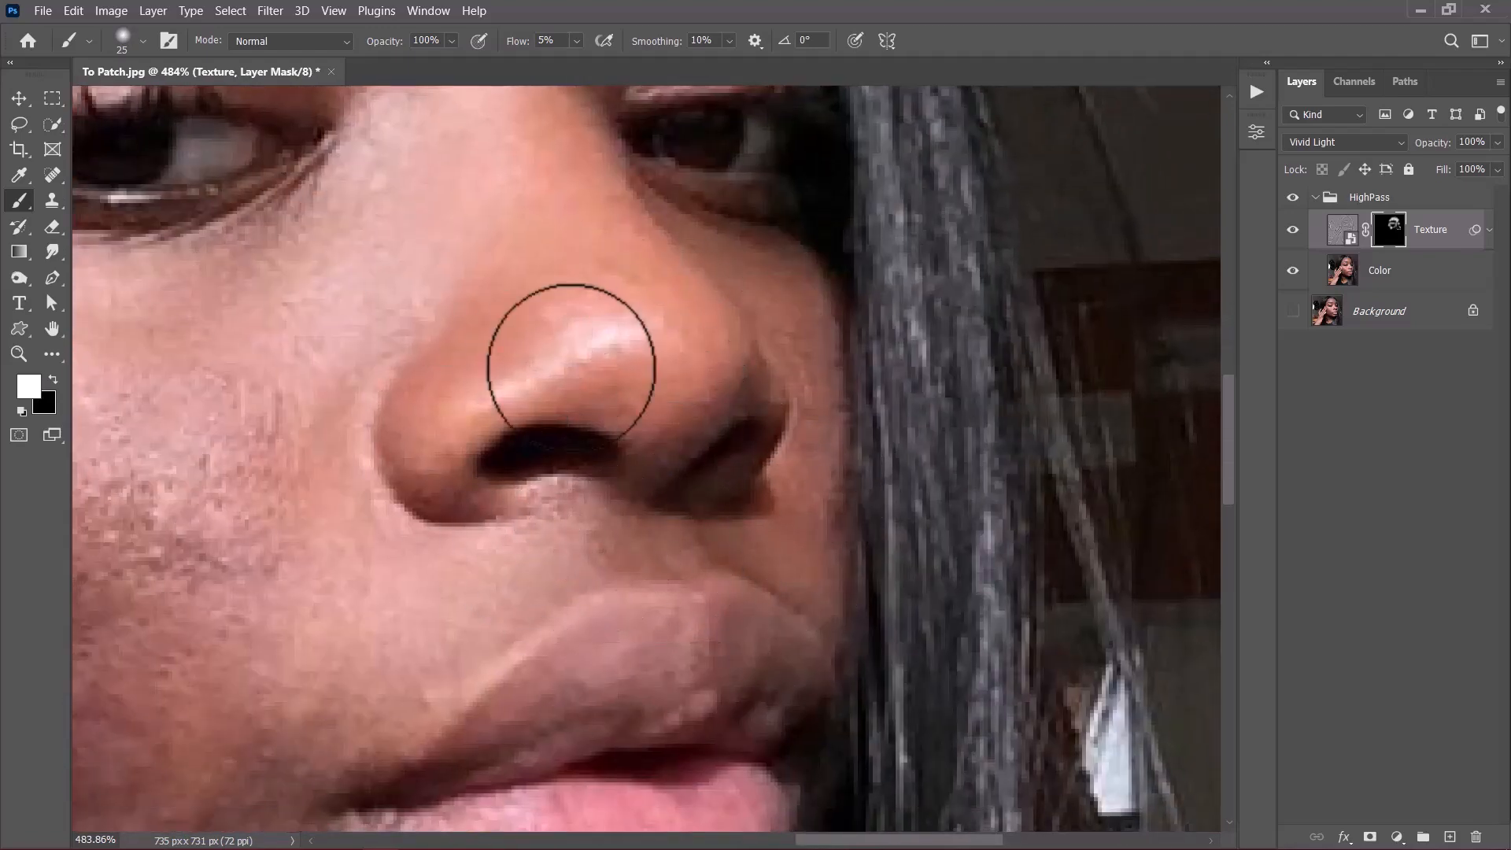
Step: Paint the Texture mask over the skin around the lips and chin with the 25 px brush at 5% flow
key(space)
drag(647, 526, 844, 305)
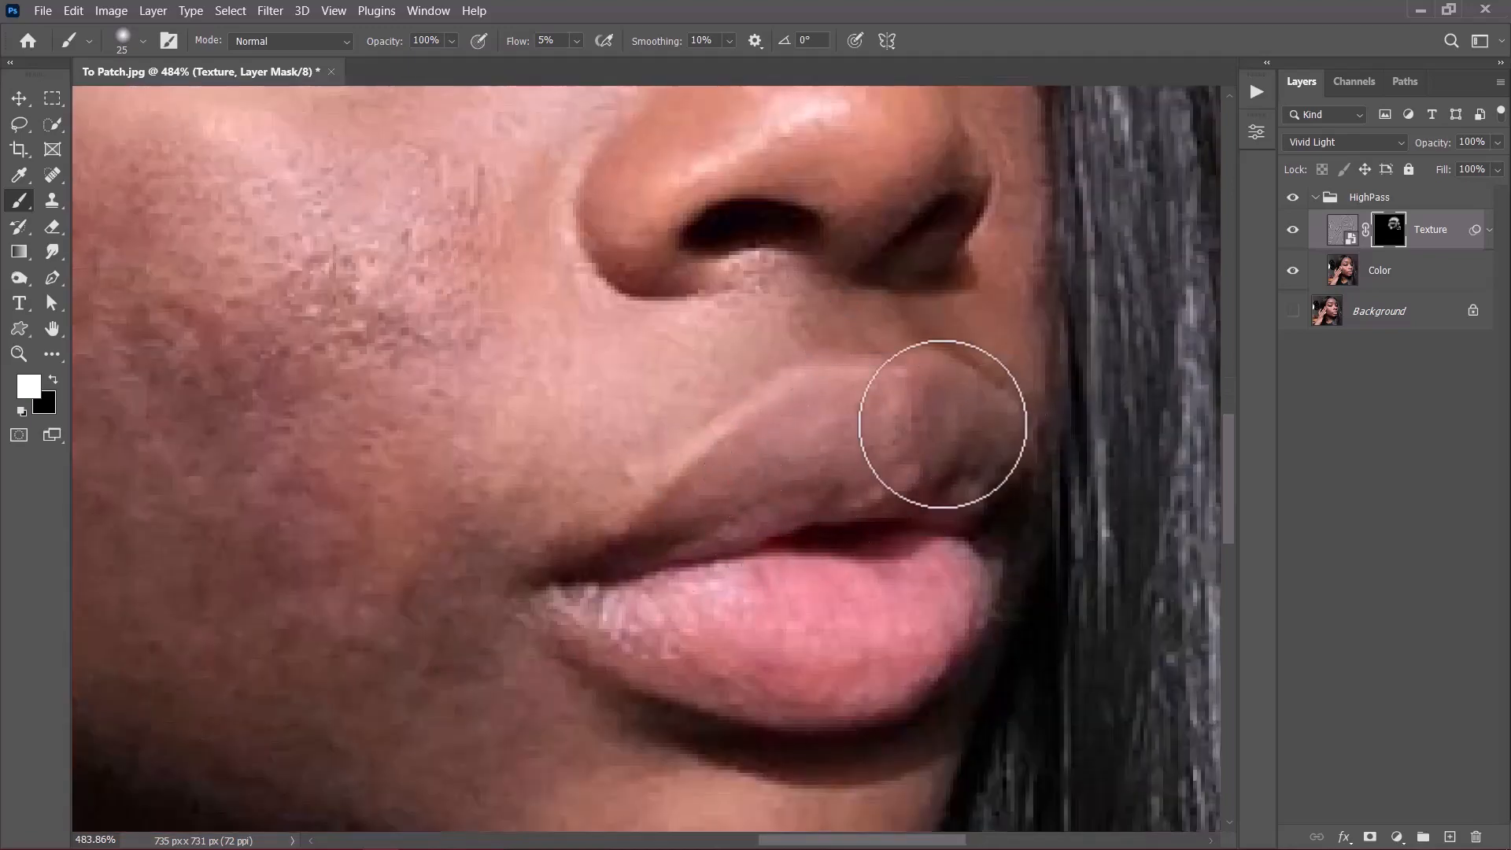
key(space)
mouse_move(883, 634)
mouse_down()
mouse_move(820, 338)
mouse_move(832, 262)
mouse_up()
key(space)
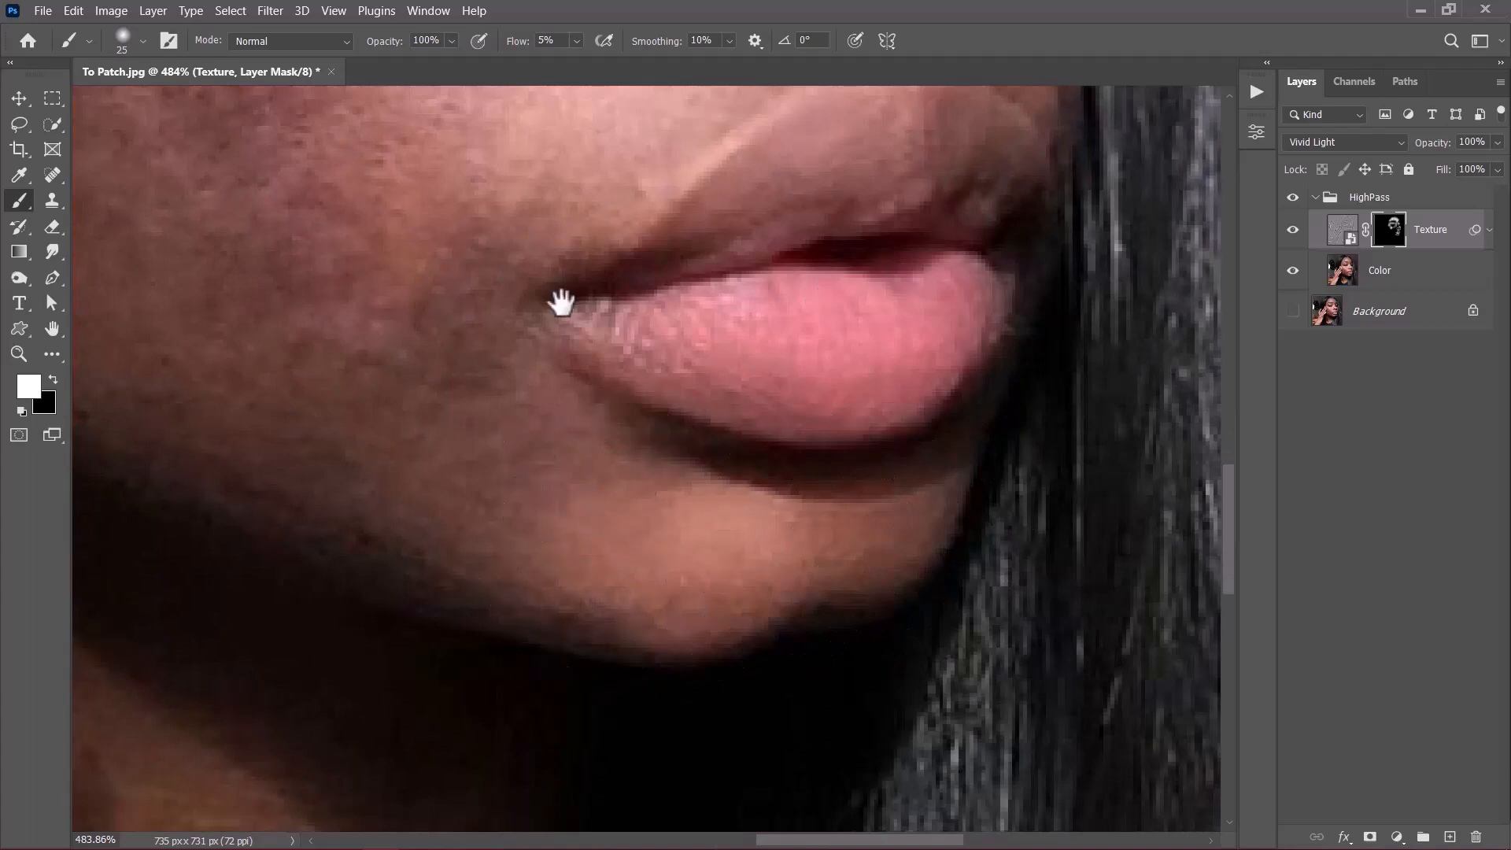
drag(559, 303, 583, 526)
scroll(583, 526, down, 4)
scroll(584, 528, up, 1)
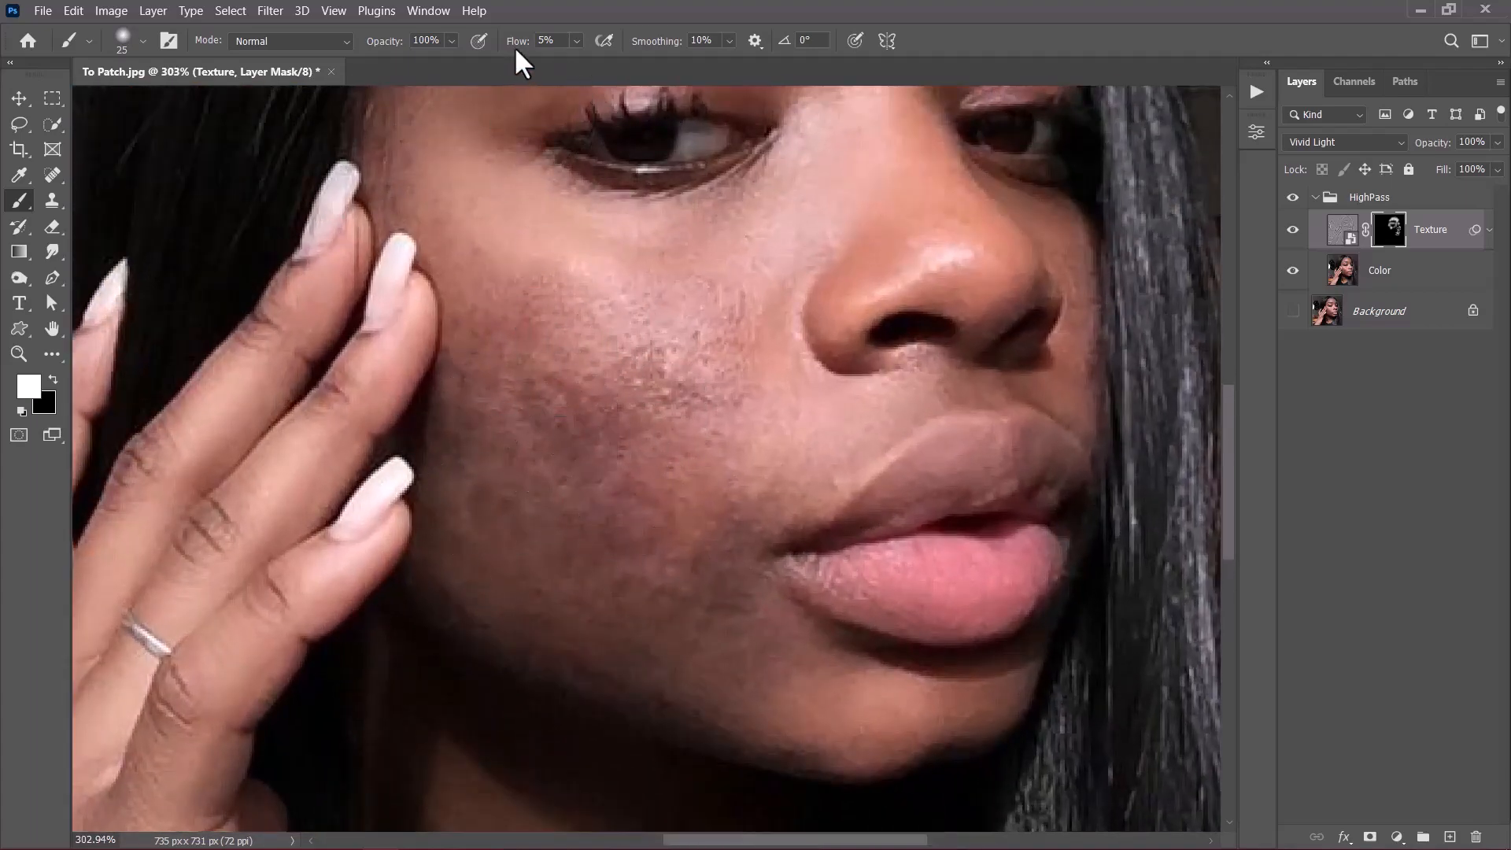
Step: Paint the Texture mask over the scarred cheek and jaw with a 59 px brush, trying 53% flow before settling on 30%
drag(520, 48, 570, 52)
drag(555, 391, 581, 391)
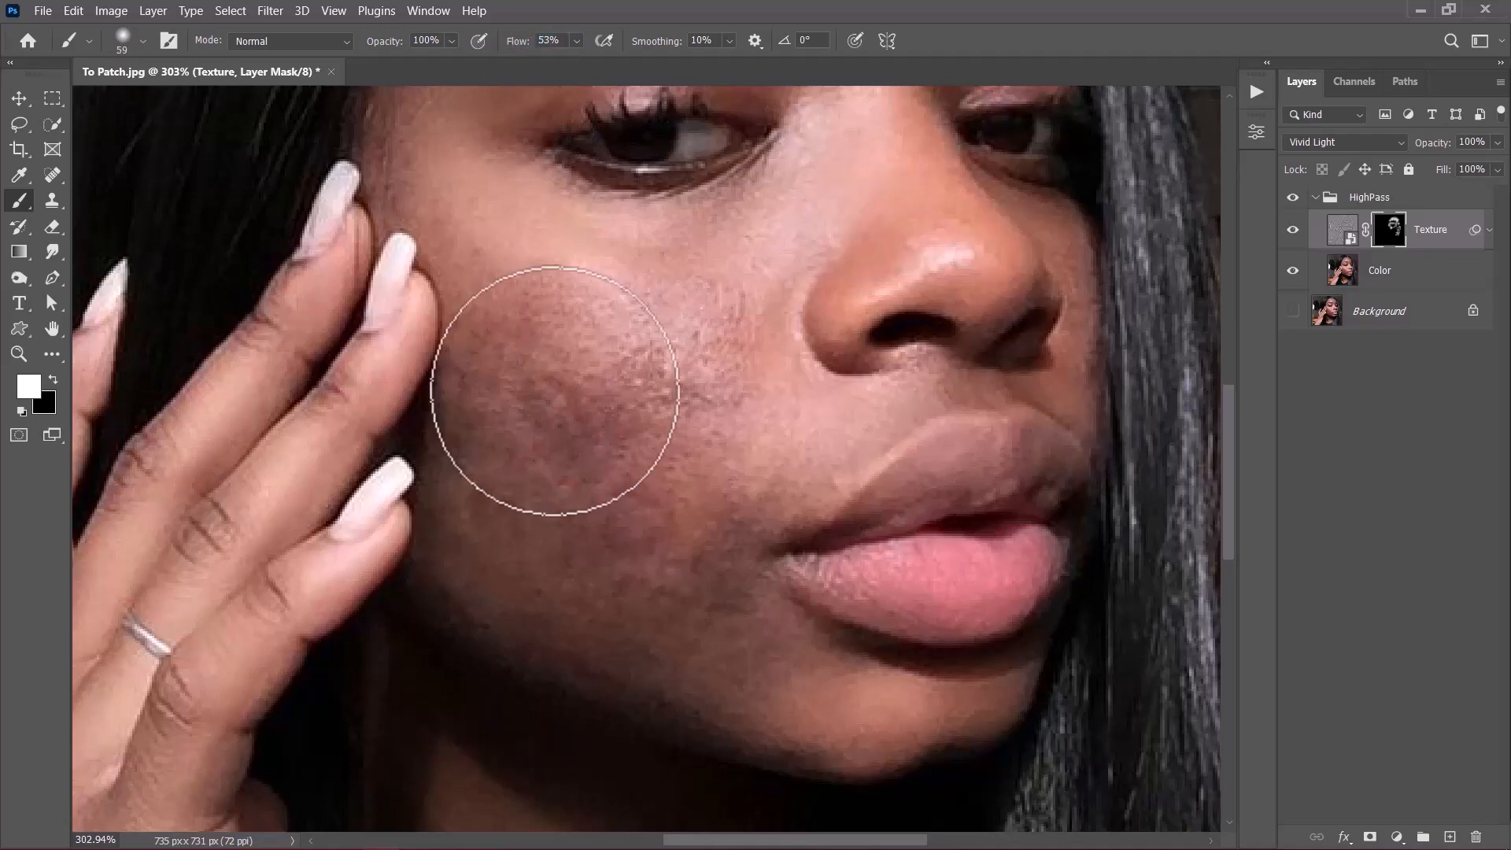
mouse_move(559, 332)
mouse_down()
mouse_move(554, 298)
mouse_move(537, 402)
mouse_move(560, 410)
mouse_move(602, 370)
mouse_move(602, 388)
mouse_move(687, 422)
mouse_up()
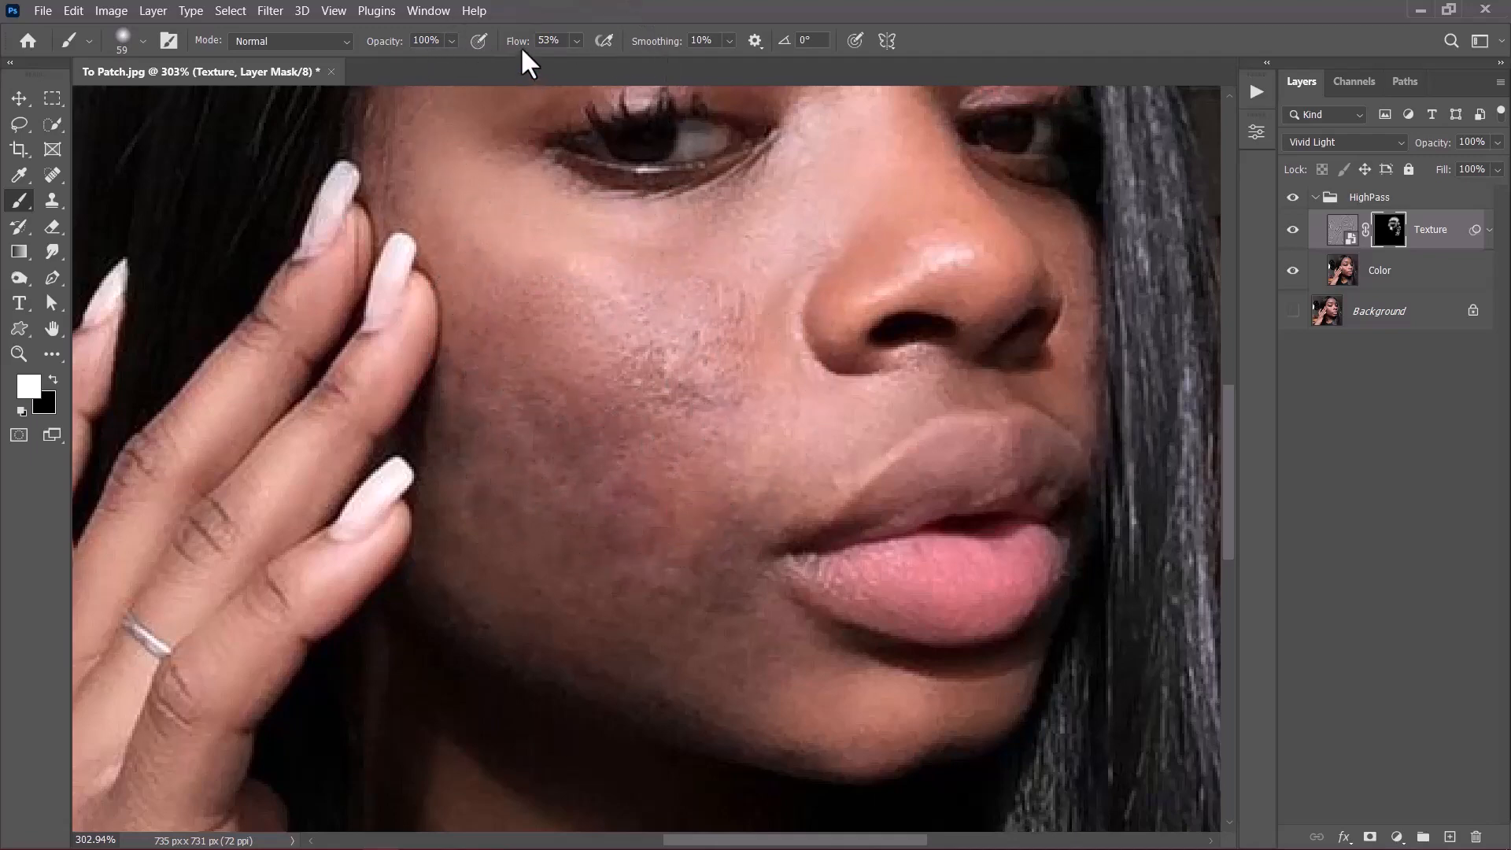
drag(523, 51, 499, 74)
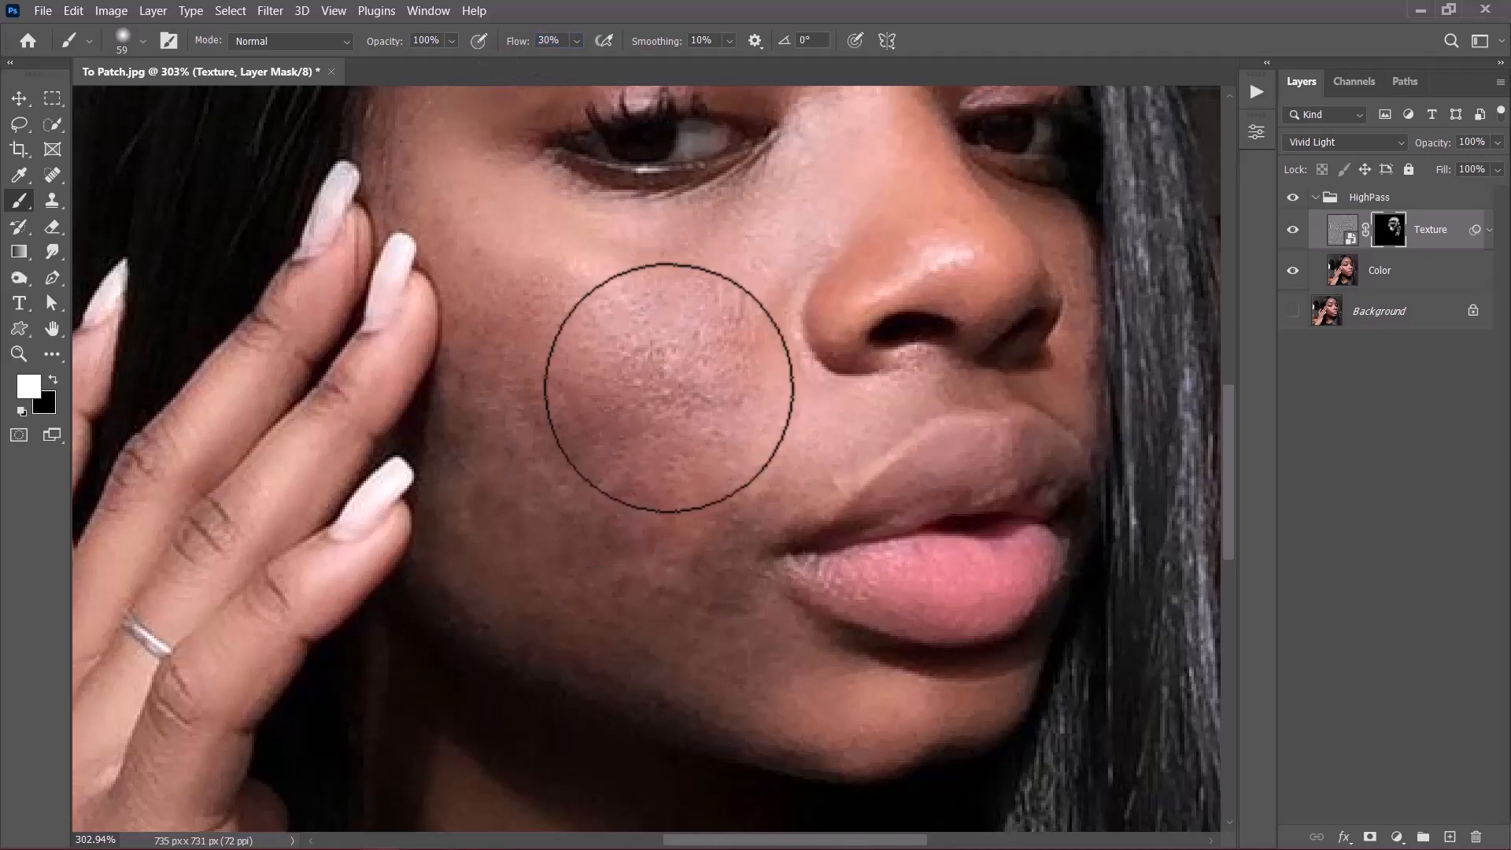
mouse_move(669, 387)
mouse_down()
mouse_move(625, 573)
mouse_move(588, 399)
mouse_move(569, 567)
mouse_move(510, 344)
mouse_move(504, 486)
mouse_move(531, 381)
mouse_move(541, 449)
mouse_move(491, 403)
mouse_move(500, 472)
mouse_move(469, 393)
mouse_move(462, 424)
mouse_move(506, 478)
mouse_move(632, 566)
mouse_move(681, 483)
mouse_move(703, 565)
mouse_move(721, 497)
mouse_move(721, 591)
mouse_move(694, 517)
mouse_move(716, 631)
mouse_move(668, 402)
mouse_move(714, 397)
mouse_move(554, 585)
mouse_move(765, 671)
mouse_move(635, 537)
mouse_move(639, 418)
mouse_move(687, 550)
mouse_move(611, 508)
mouse_move(562, 543)
mouse_move(653, 599)
mouse_up()
Step: Lower the brush flow to 8% and paint the Texture mask over the neck skin above the necklace
scroll(645, 554, down, 3)
drag(648, 522, 687, 196)
scroll(661, 448, up, 4)
drag(518, 42, 499, 55)
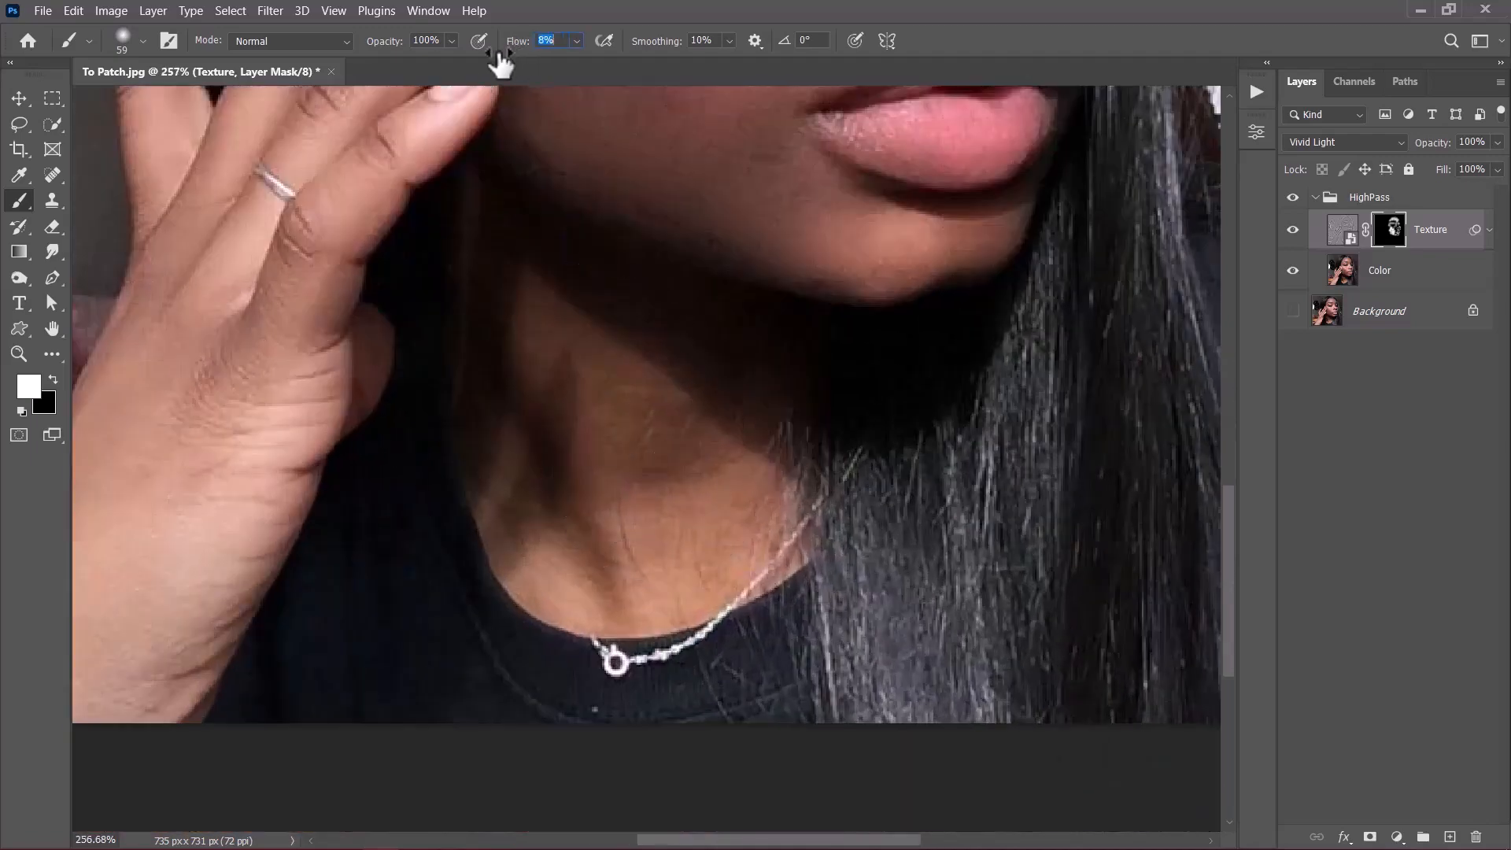
mouse_move(637, 407)
mouse_down()
mouse_move(748, 496)
mouse_move(570, 621)
mouse_move(572, 310)
mouse_move(544, 549)
mouse_up()
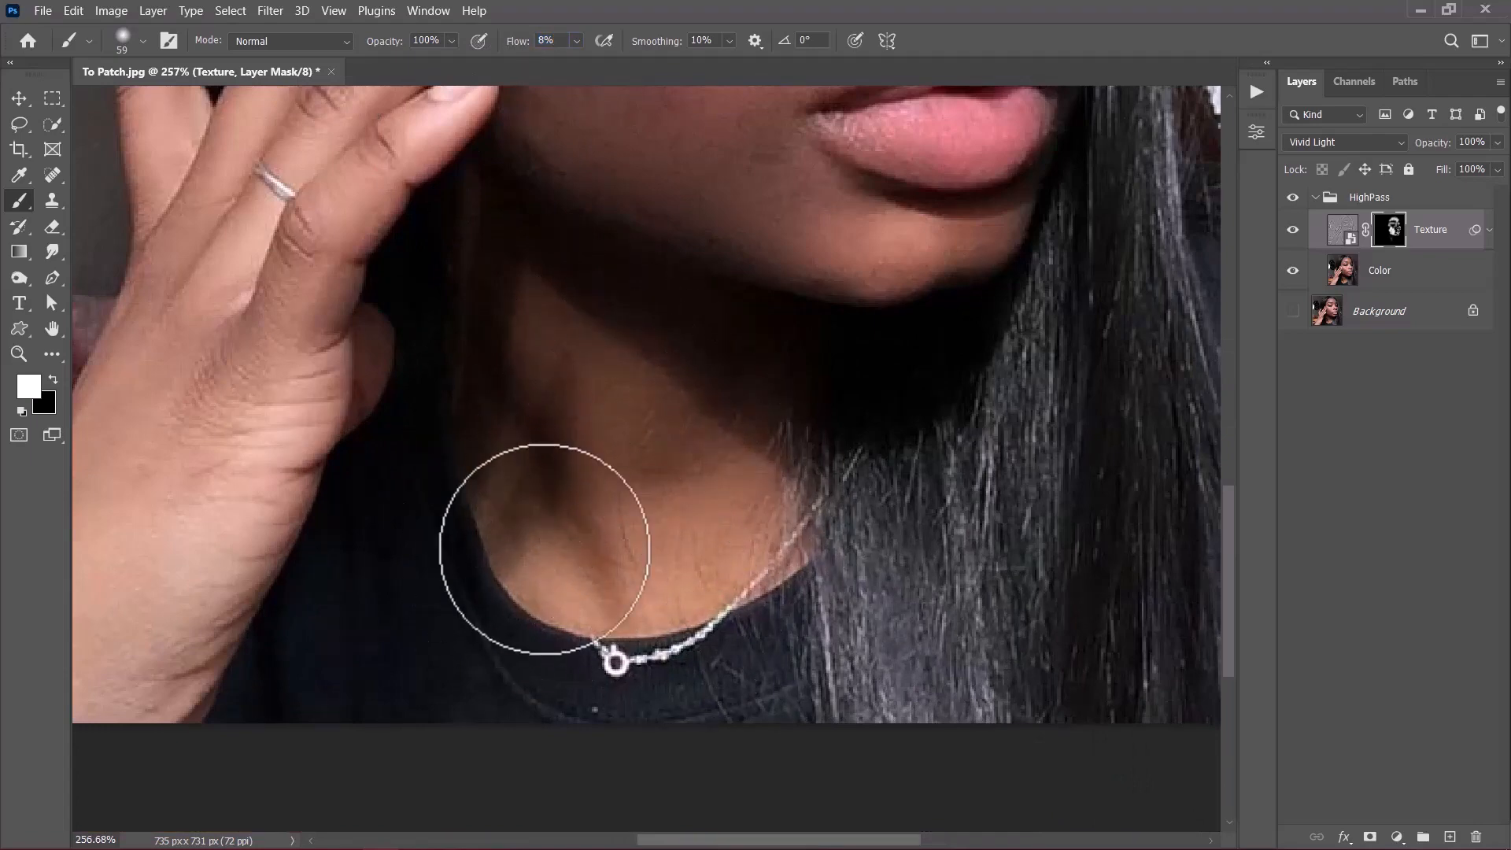
Step: Collapse the HighPass group, show the Background layer, and toggle the group's visibility to compare the retouched face with the original
scroll(545, 550, up, 3)
drag(538, 71, 523, 321)
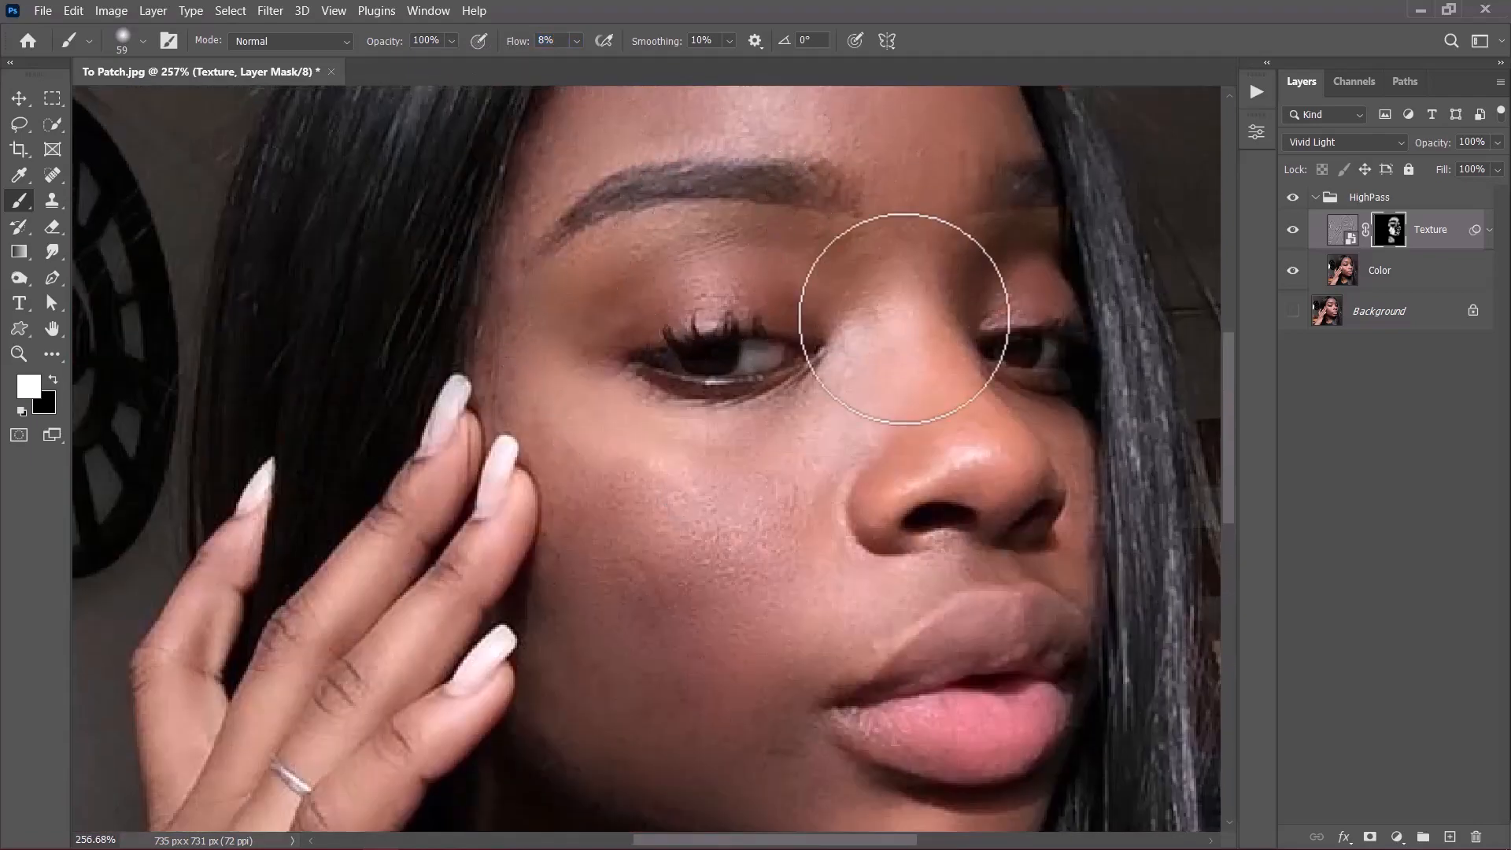
scroll(904, 318, up, 3)
drag(887, 329, 746, 475)
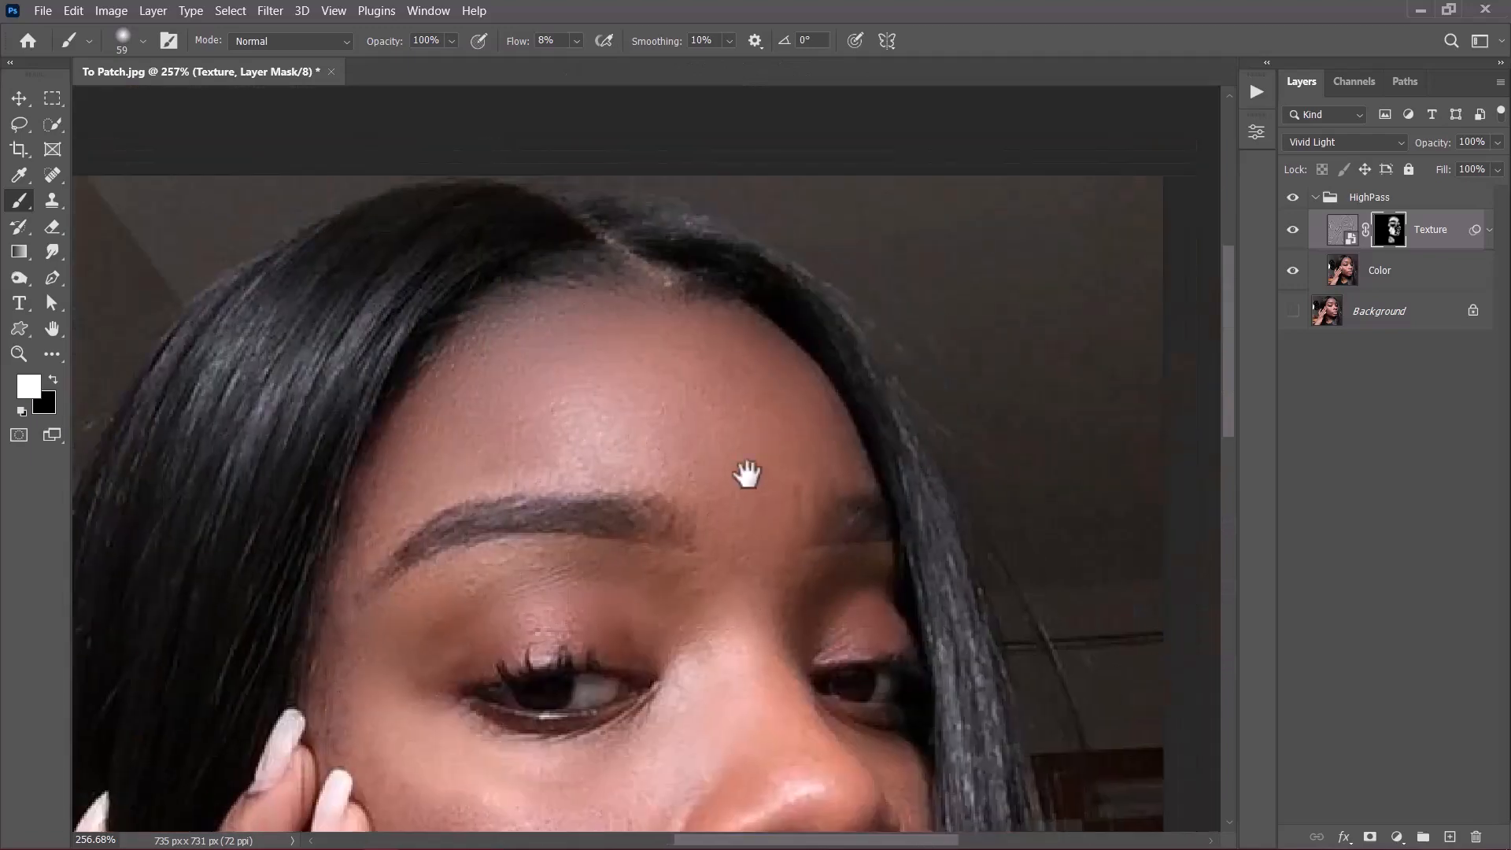
key(ctrl+0)
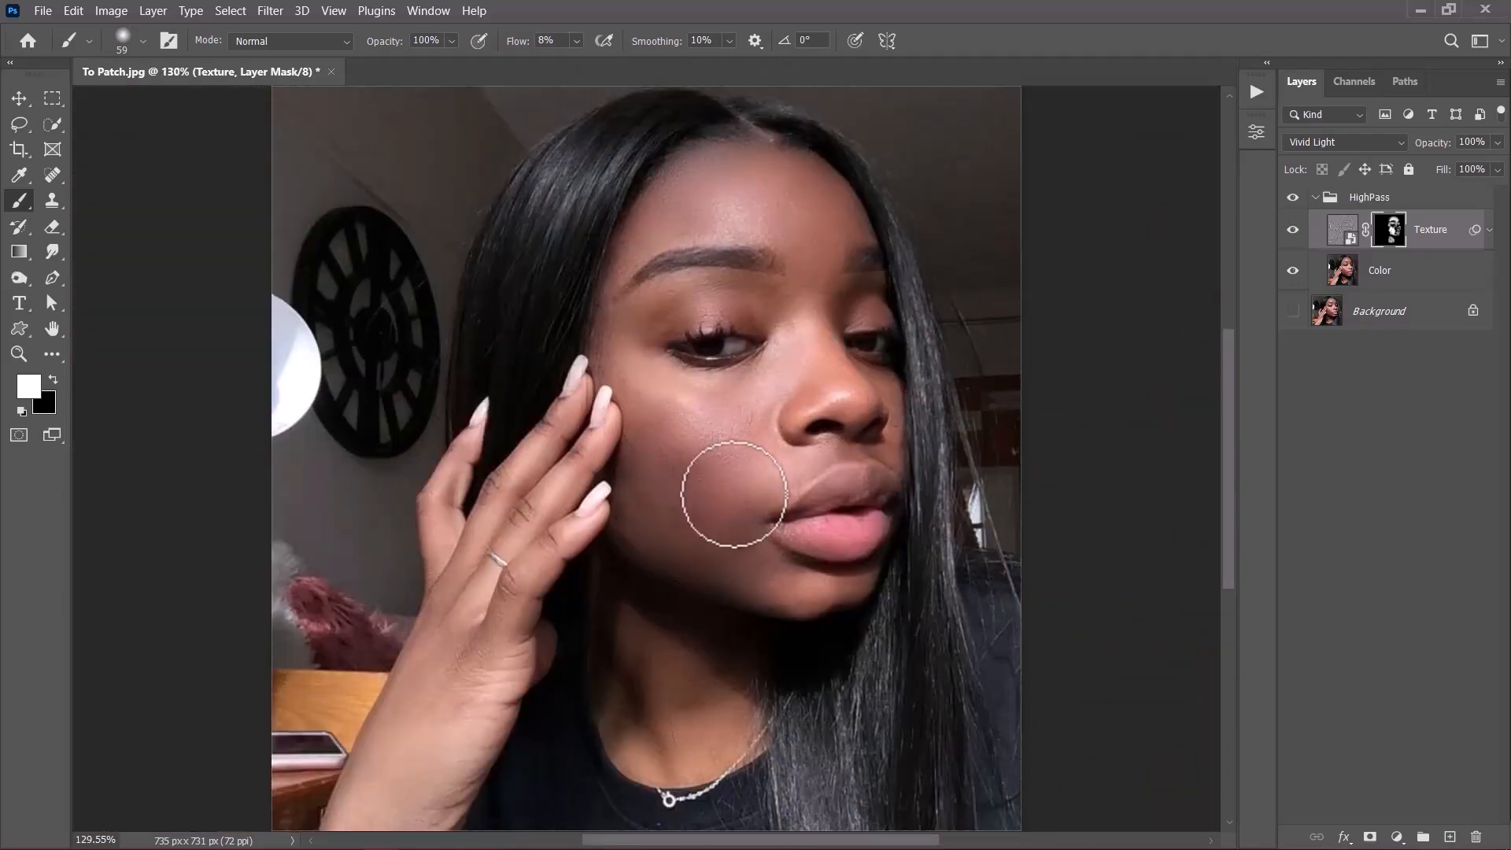
click(1315, 197)
click(1292, 229)
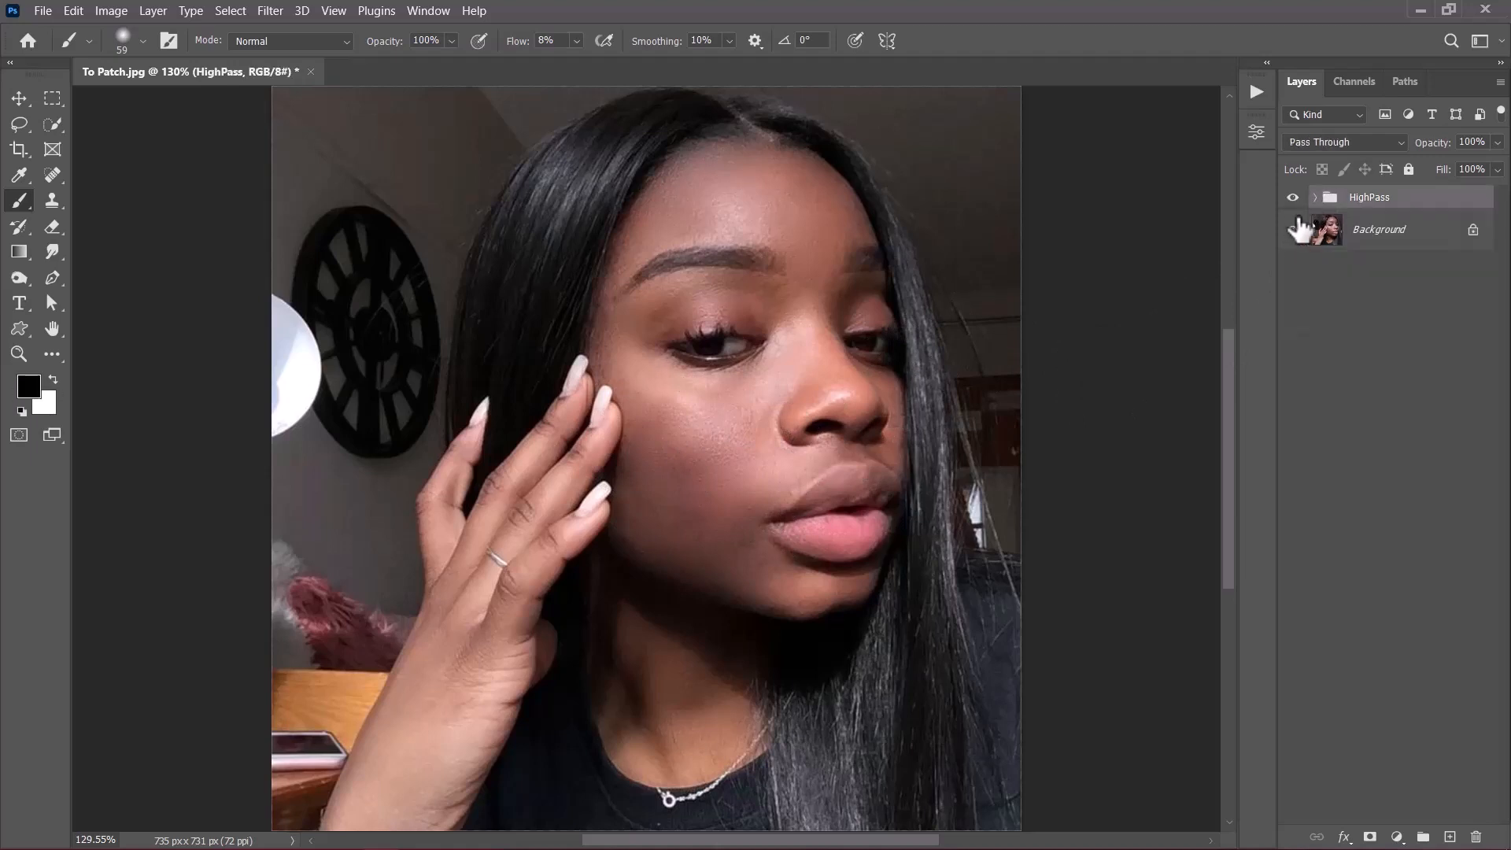
click(1293, 199)
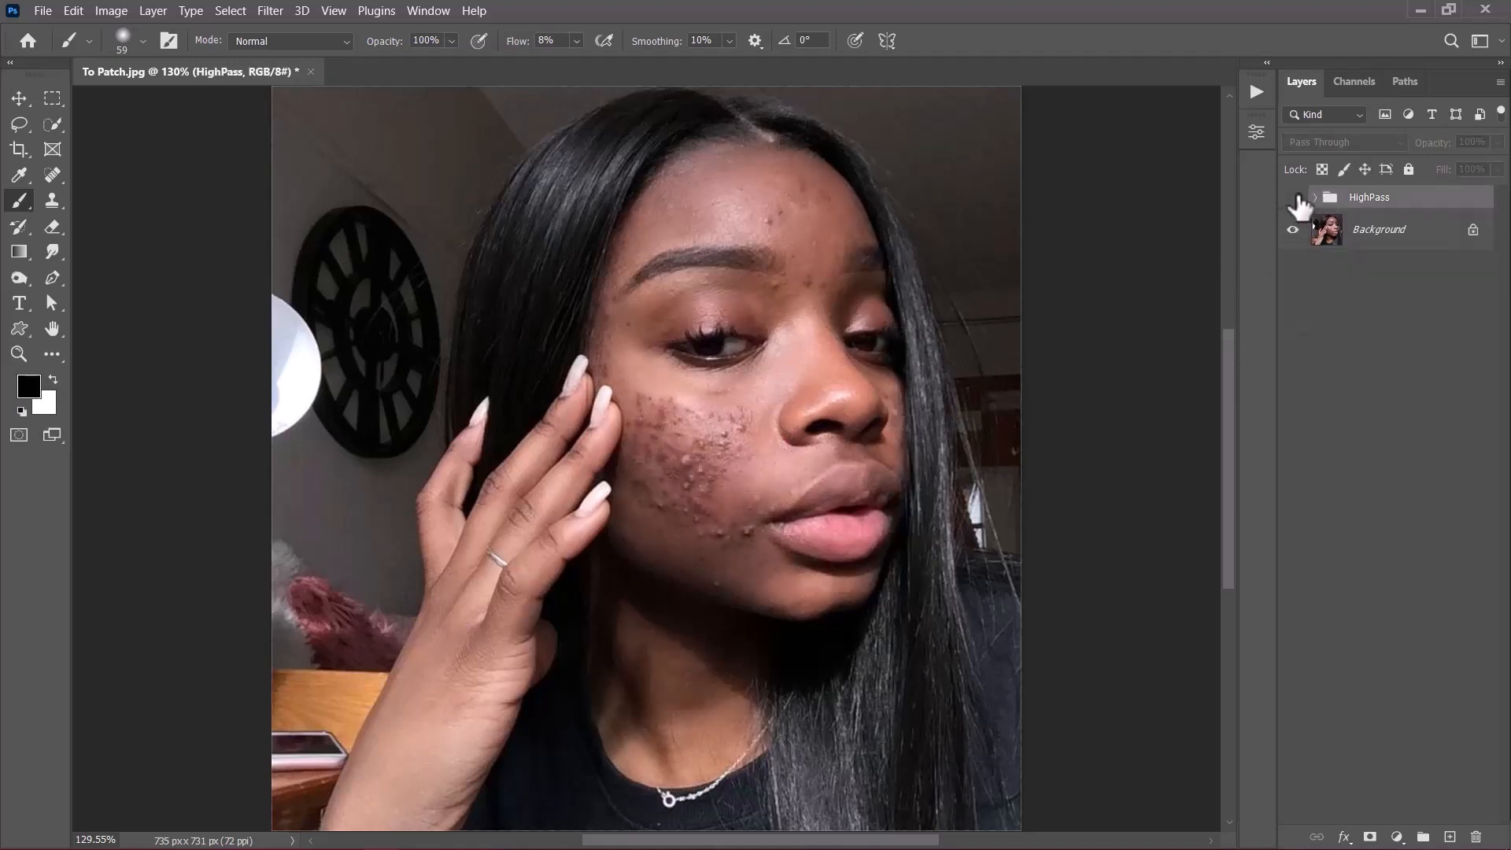
click(1293, 198)
click(1293, 198)
click(1293, 198)
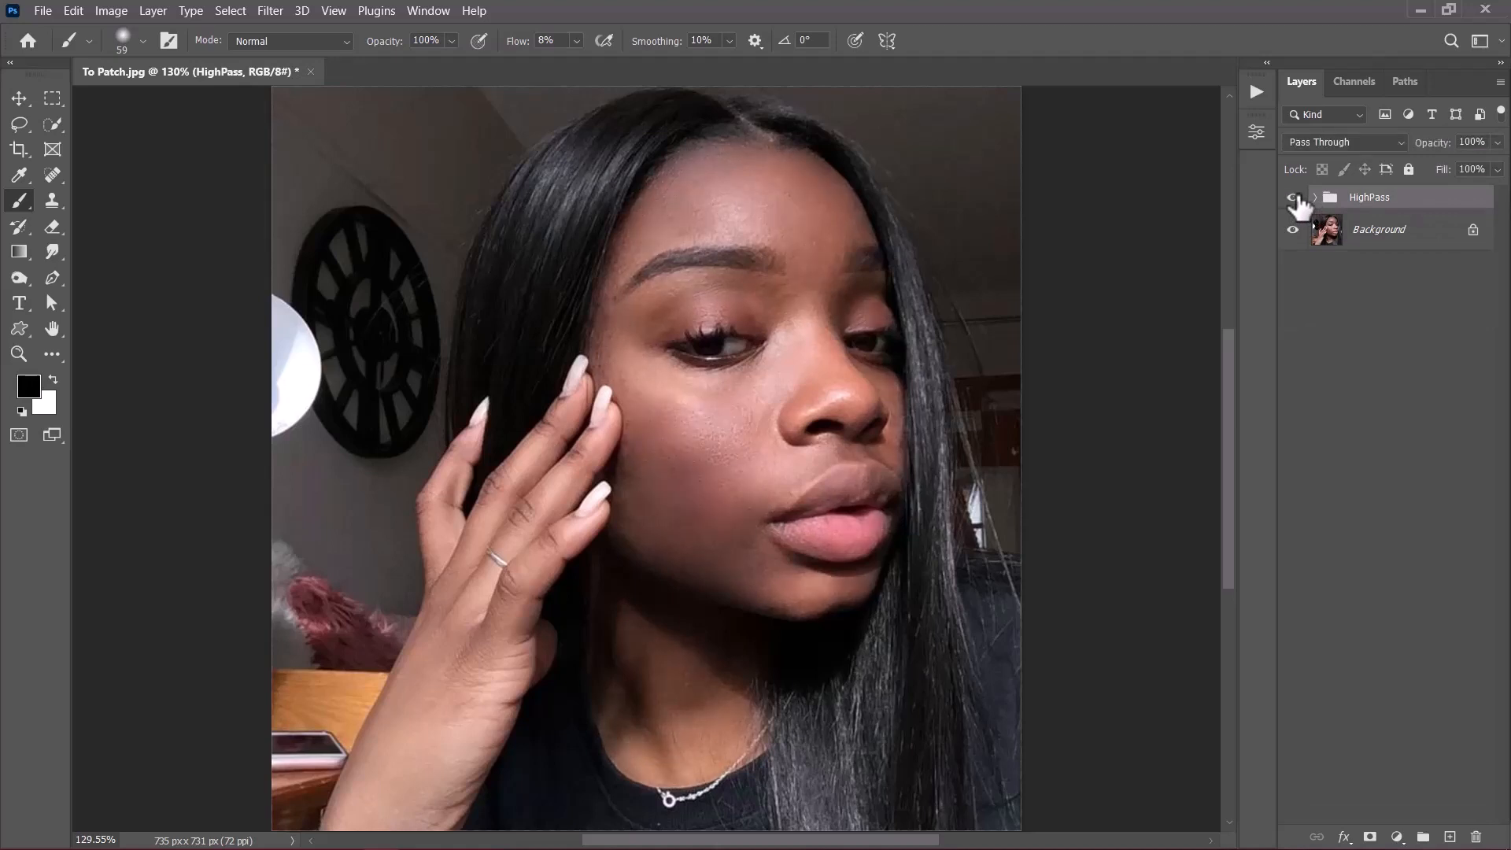
click(1293, 199)
click(1293, 199)
click(1293, 198)
click(1293, 199)
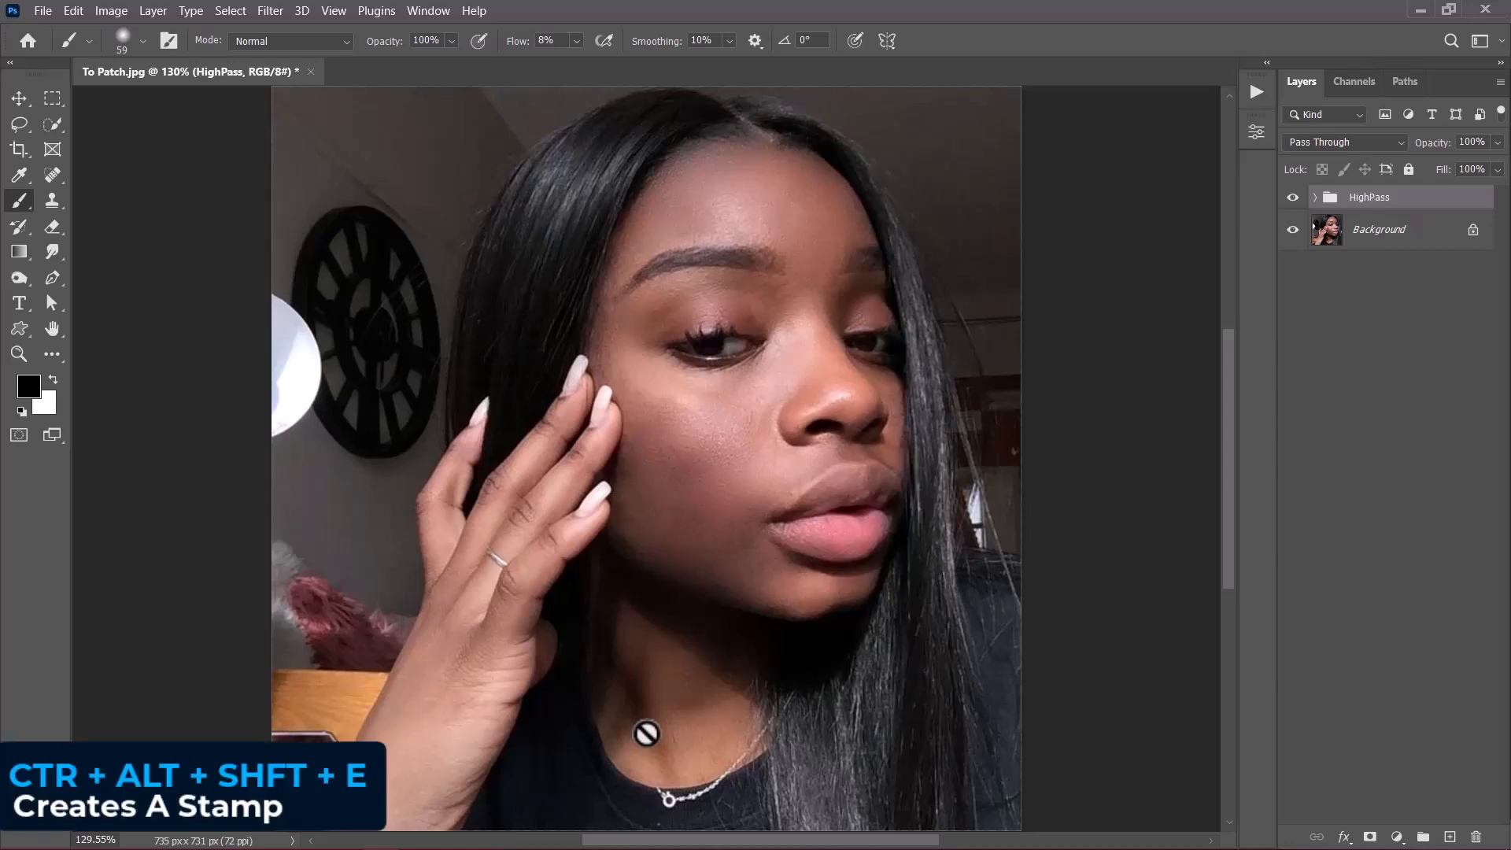
Step: Stamp all visible layers into a new layer named FS, and hide the HighPass group and the Background layer
key(ctrl+alt+shift+e)
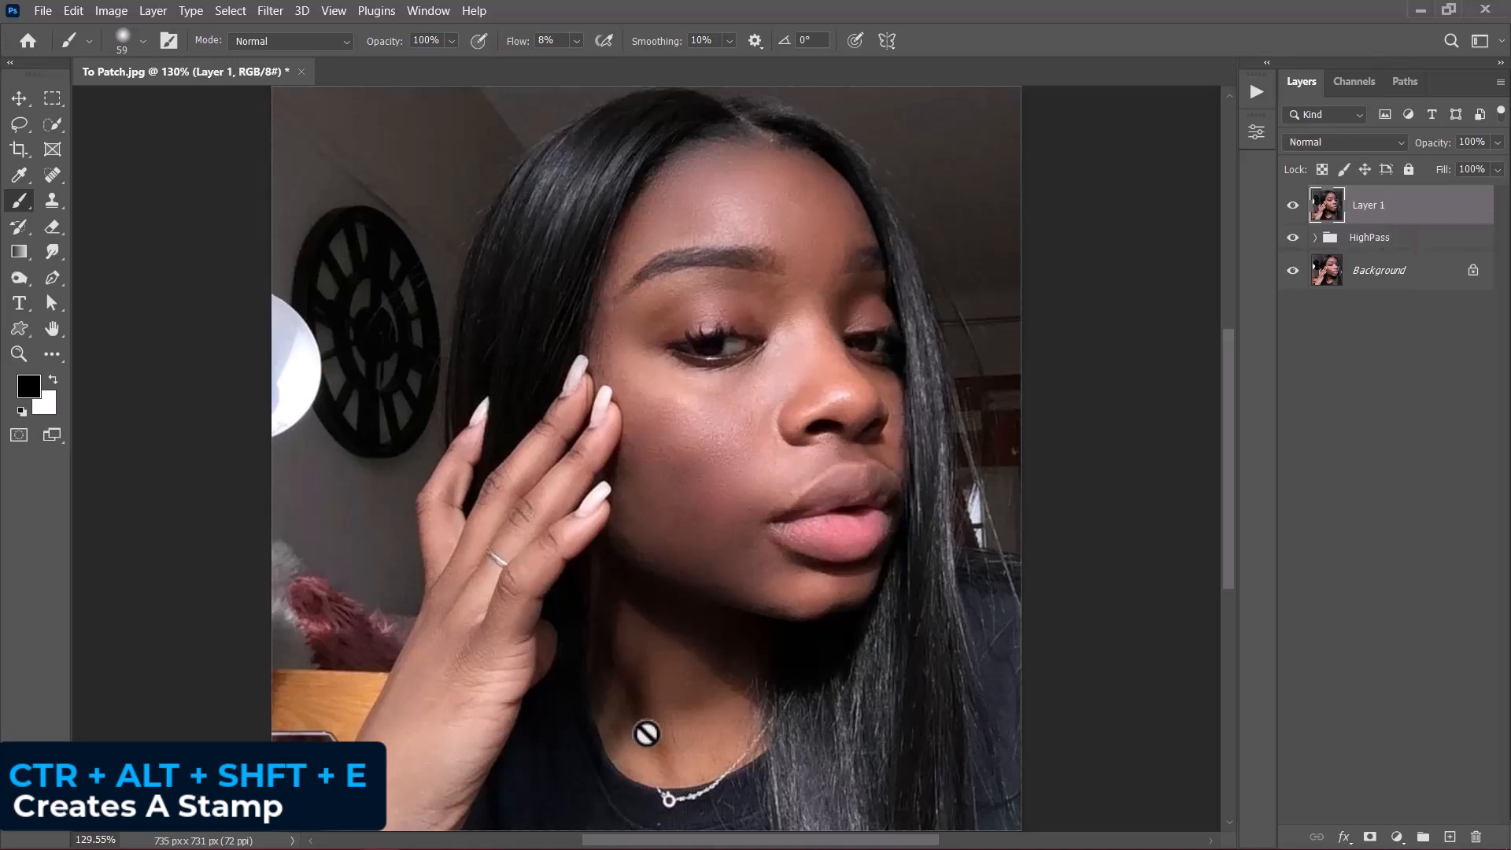
drag(1291, 236, 1291, 269)
double_click(1371, 205)
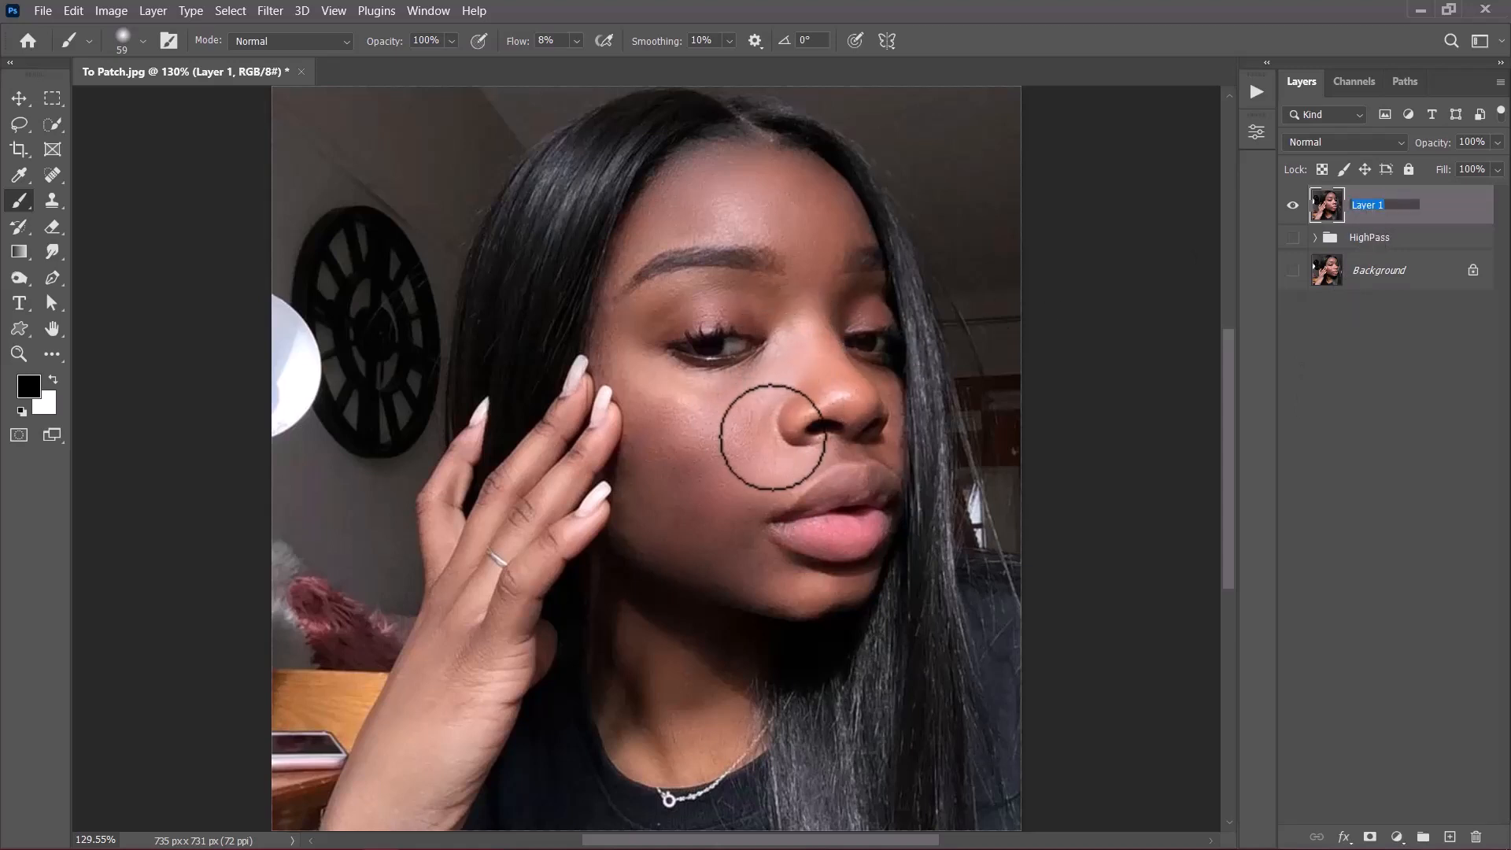
text(FS)
key(Return)
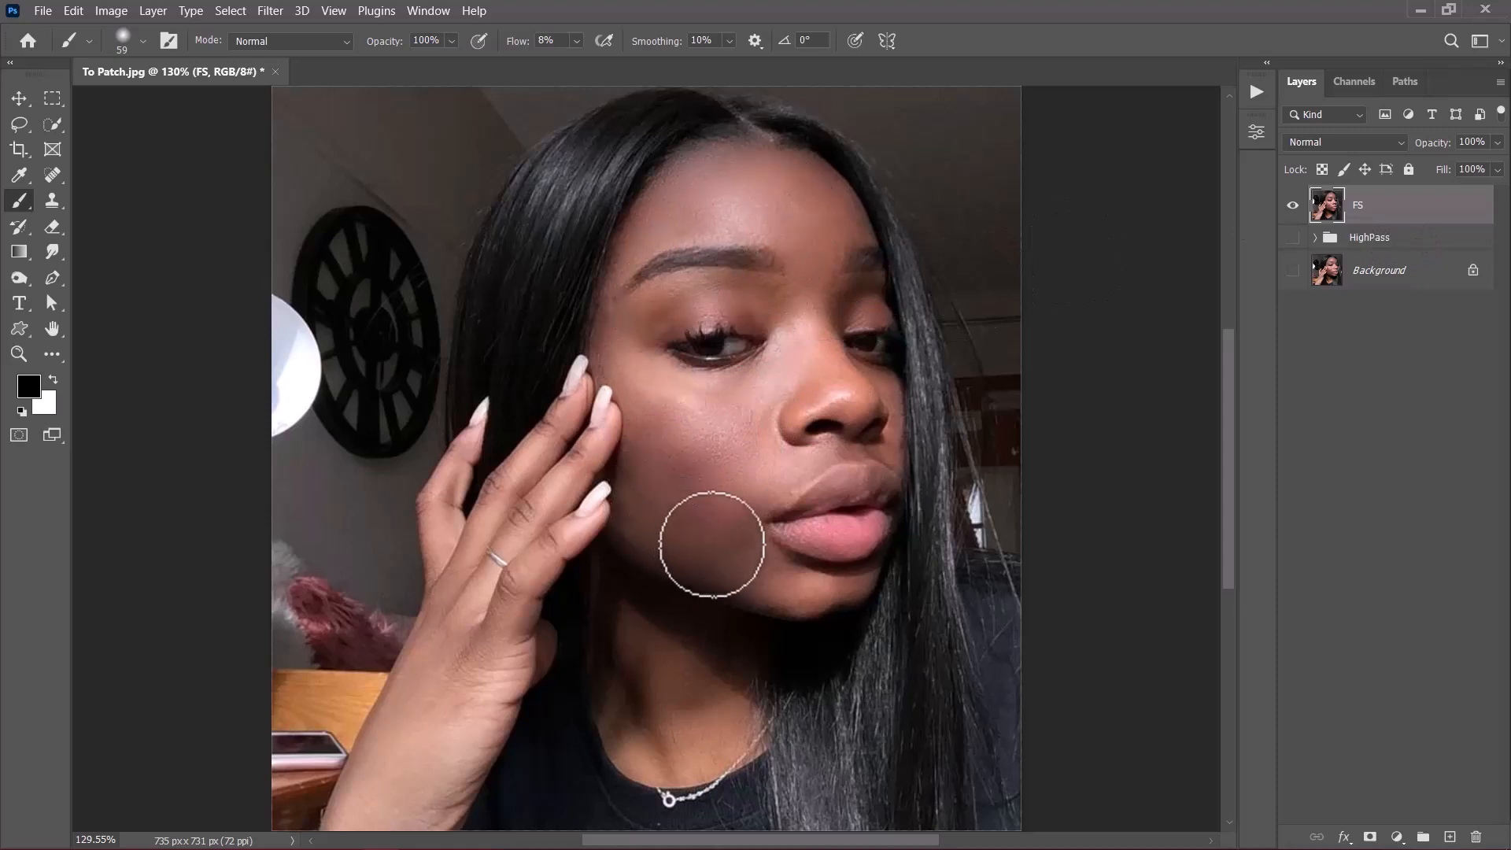
Step: Run the Auto detect 8-Bit/16-Bit action from the Frequency Separation set on the FS layer
scroll(712, 510, up, 1)
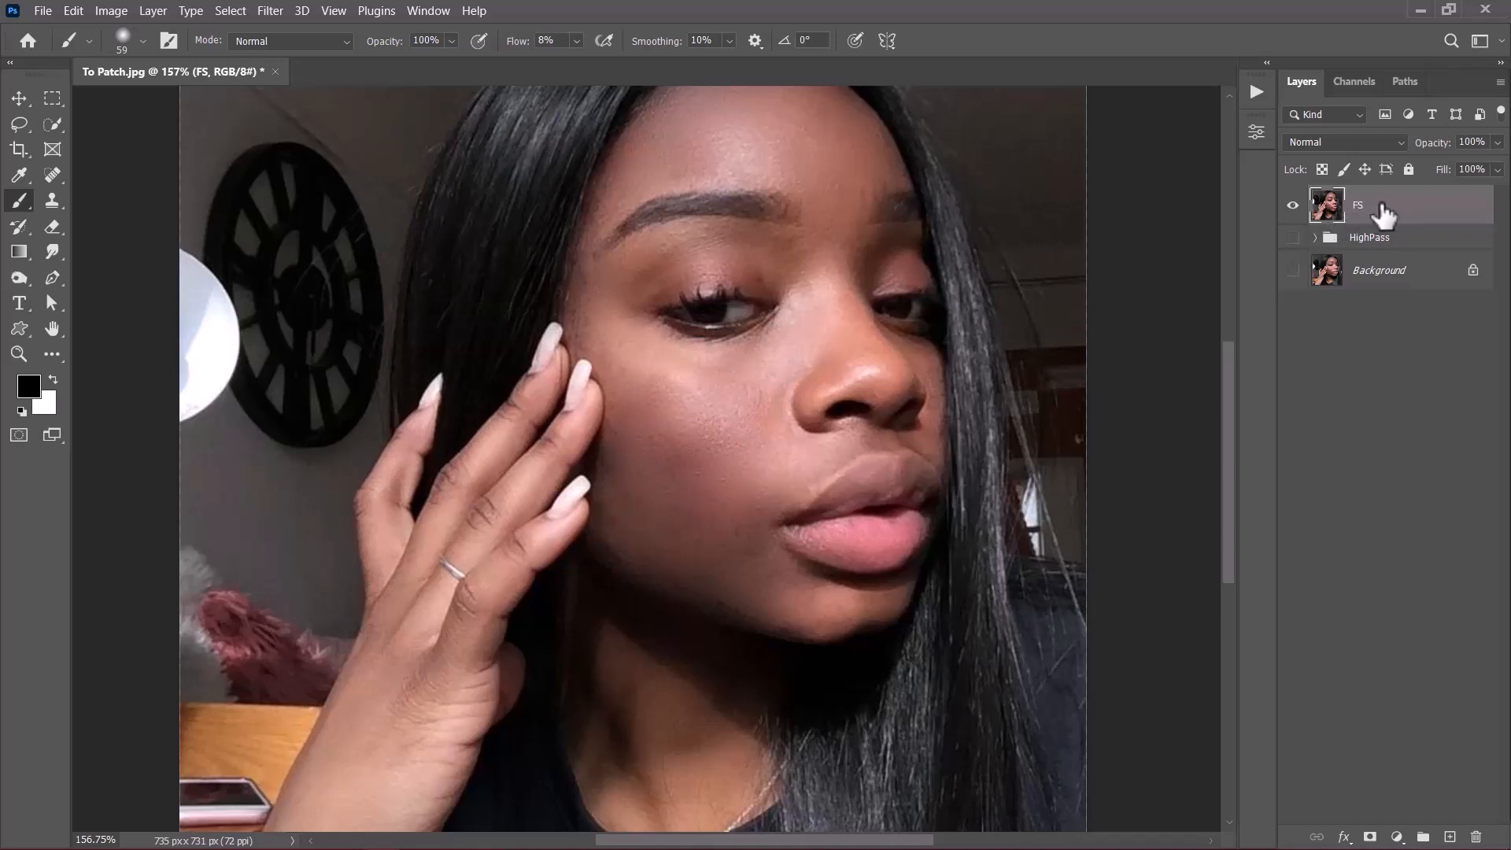
click(1256, 92)
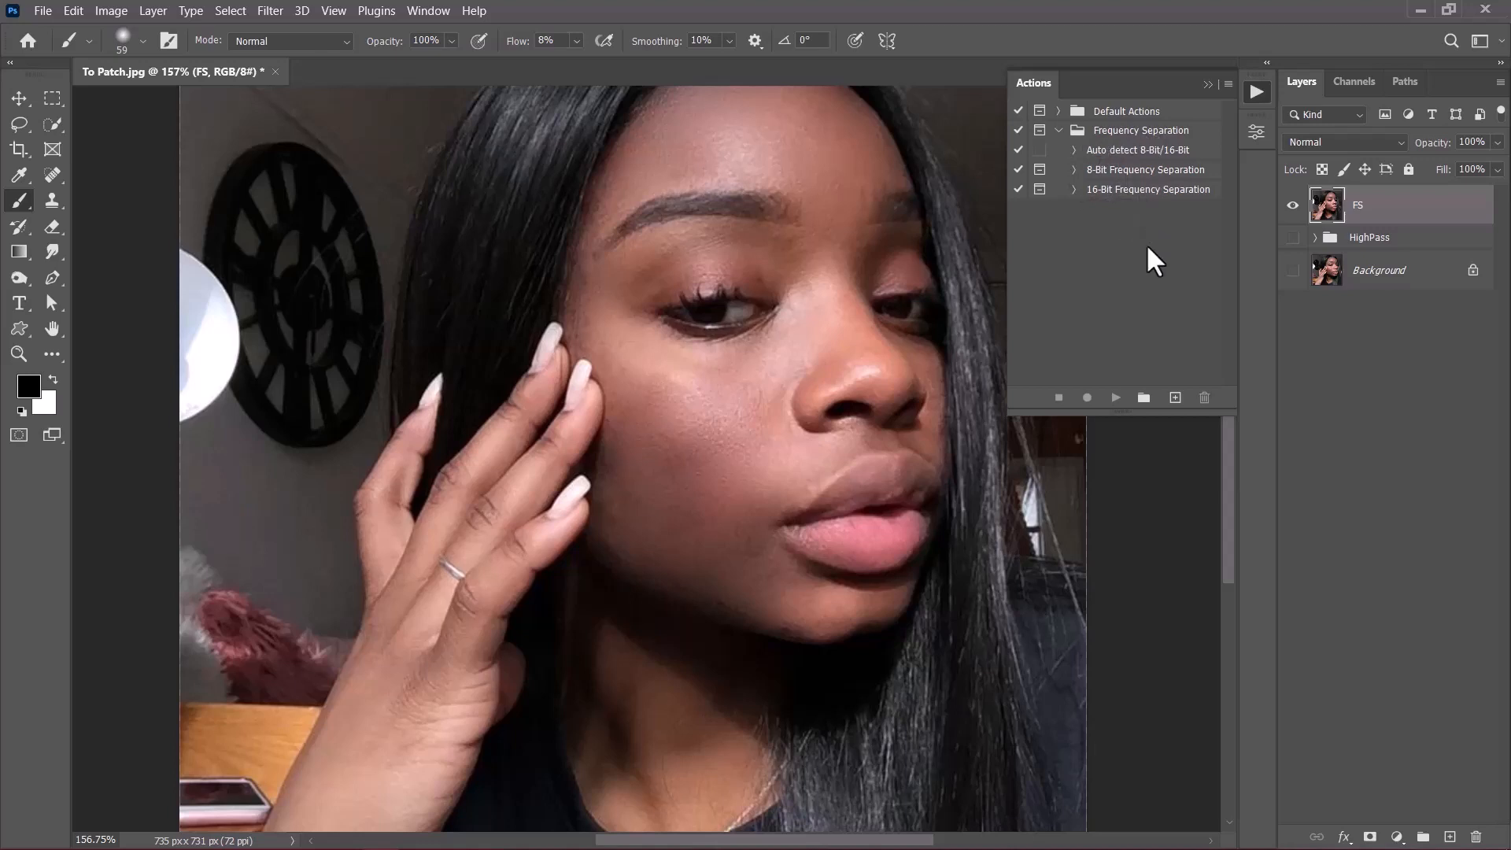
click(1137, 152)
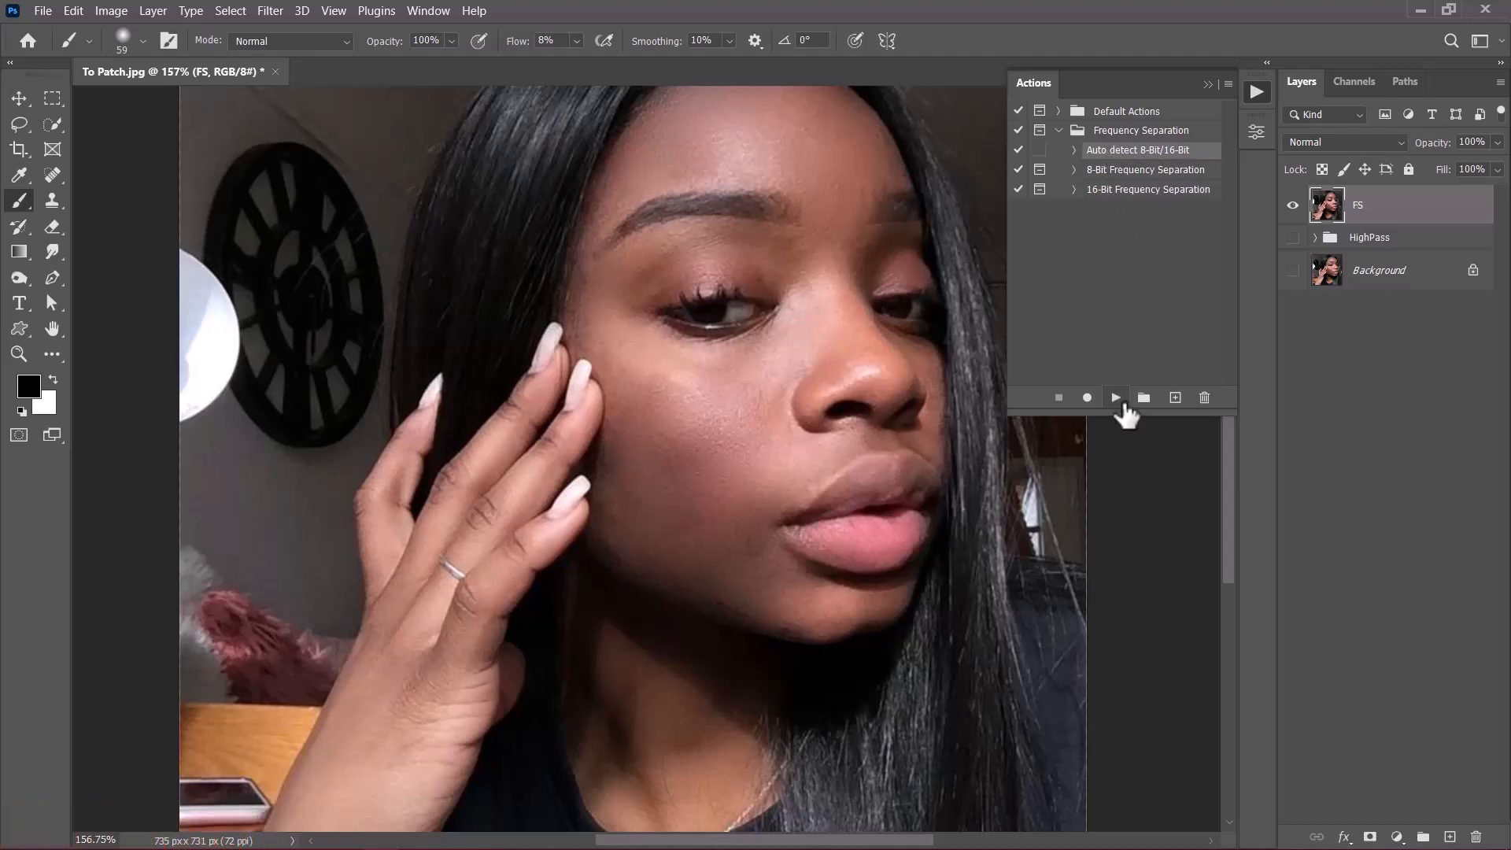
click(1116, 397)
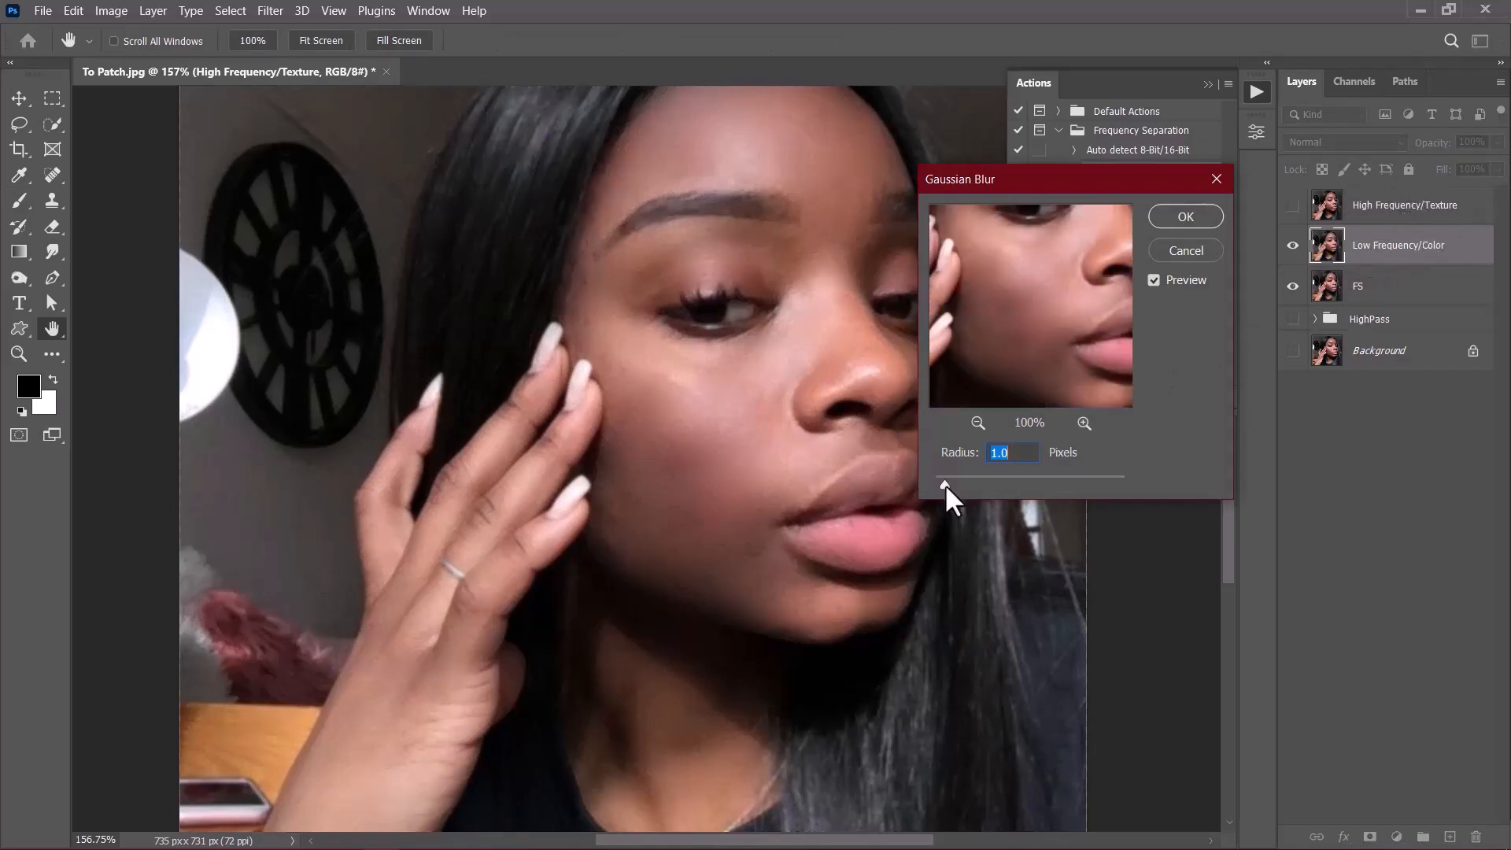
Step: Try larger Gaussian Blur radii on the Low Frequency/Color layer, then apply a radius of 6 pixels and collapse the actions list
drag(946, 484, 988, 484)
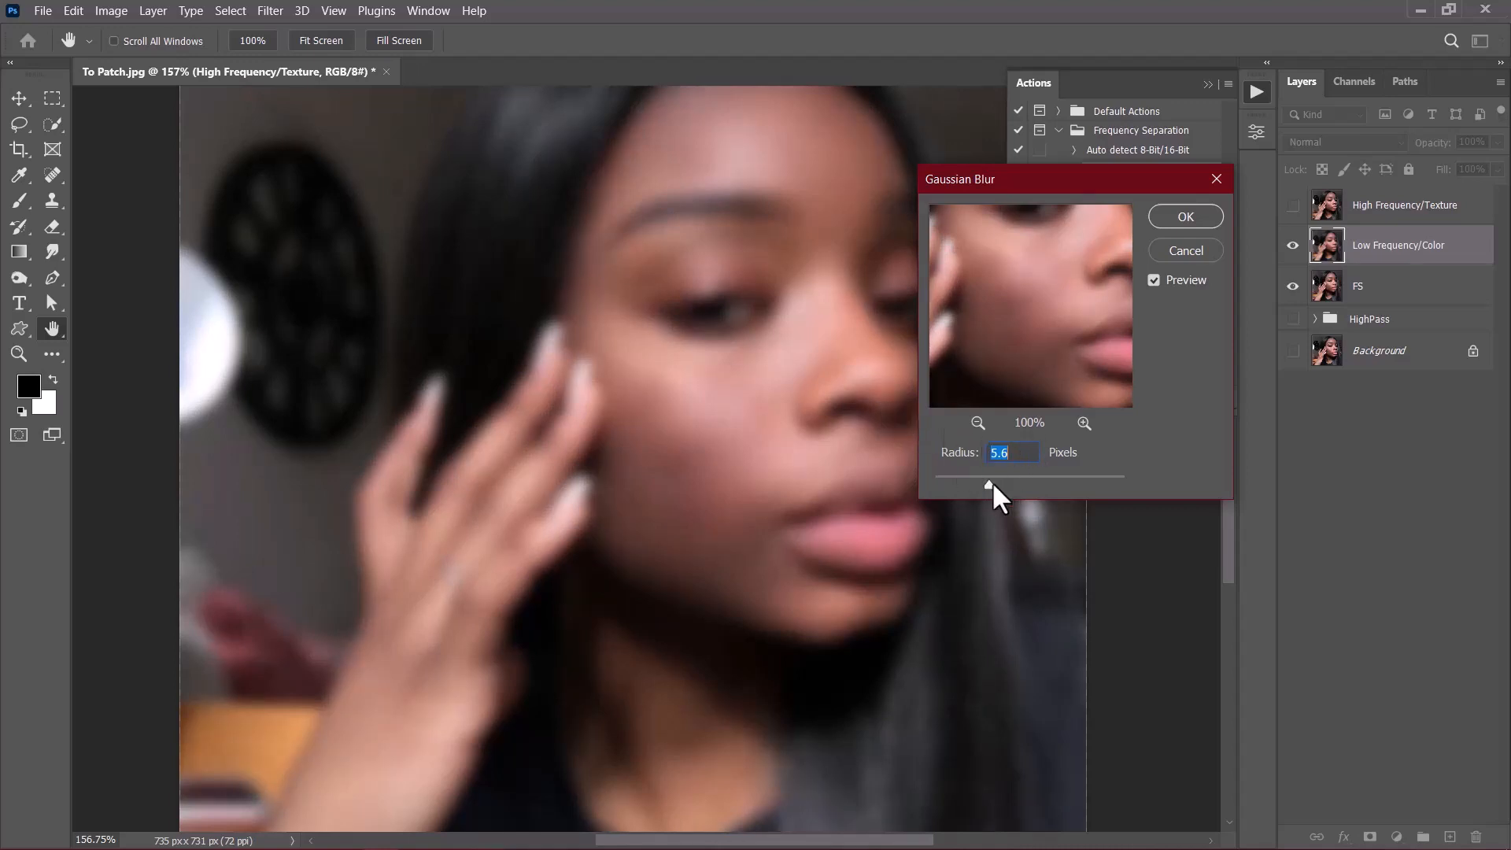
drag(993, 485, 1022, 485)
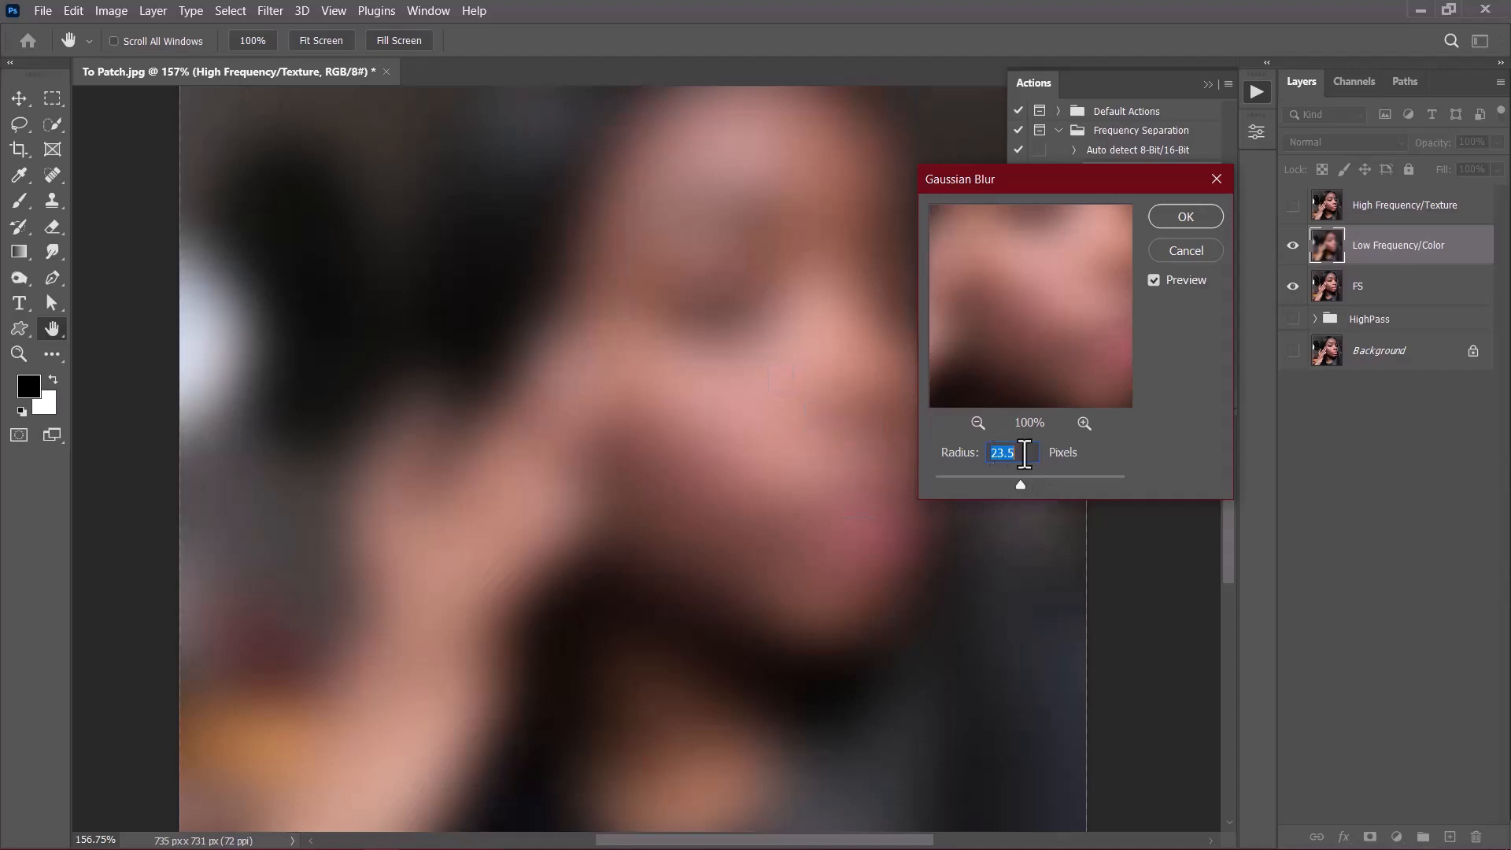
drag(1029, 454, 954, 453)
text(6)
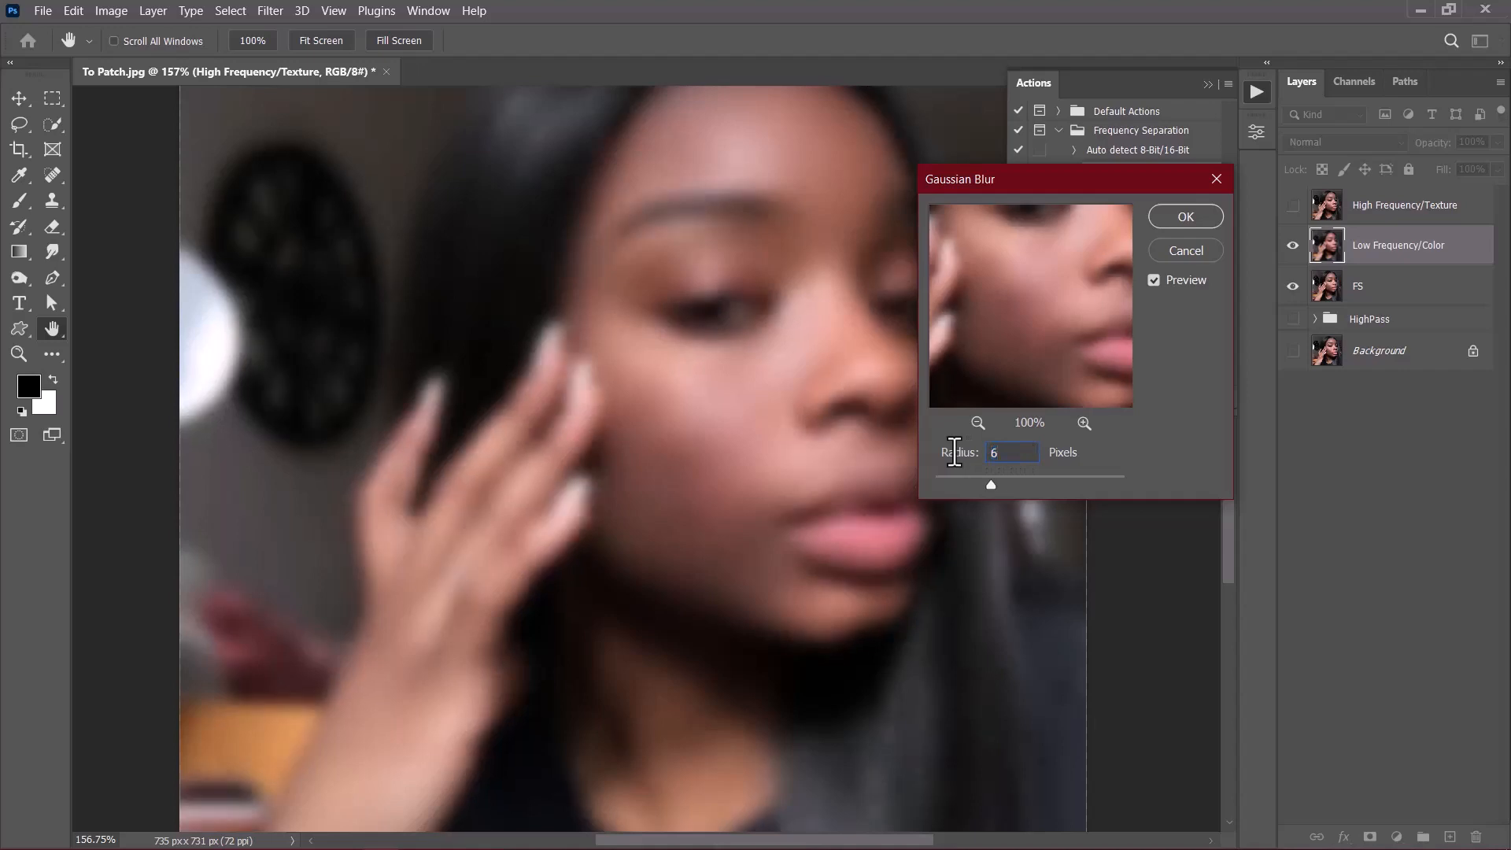
drag(1018, 448, 955, 463)
click(1201, 216)
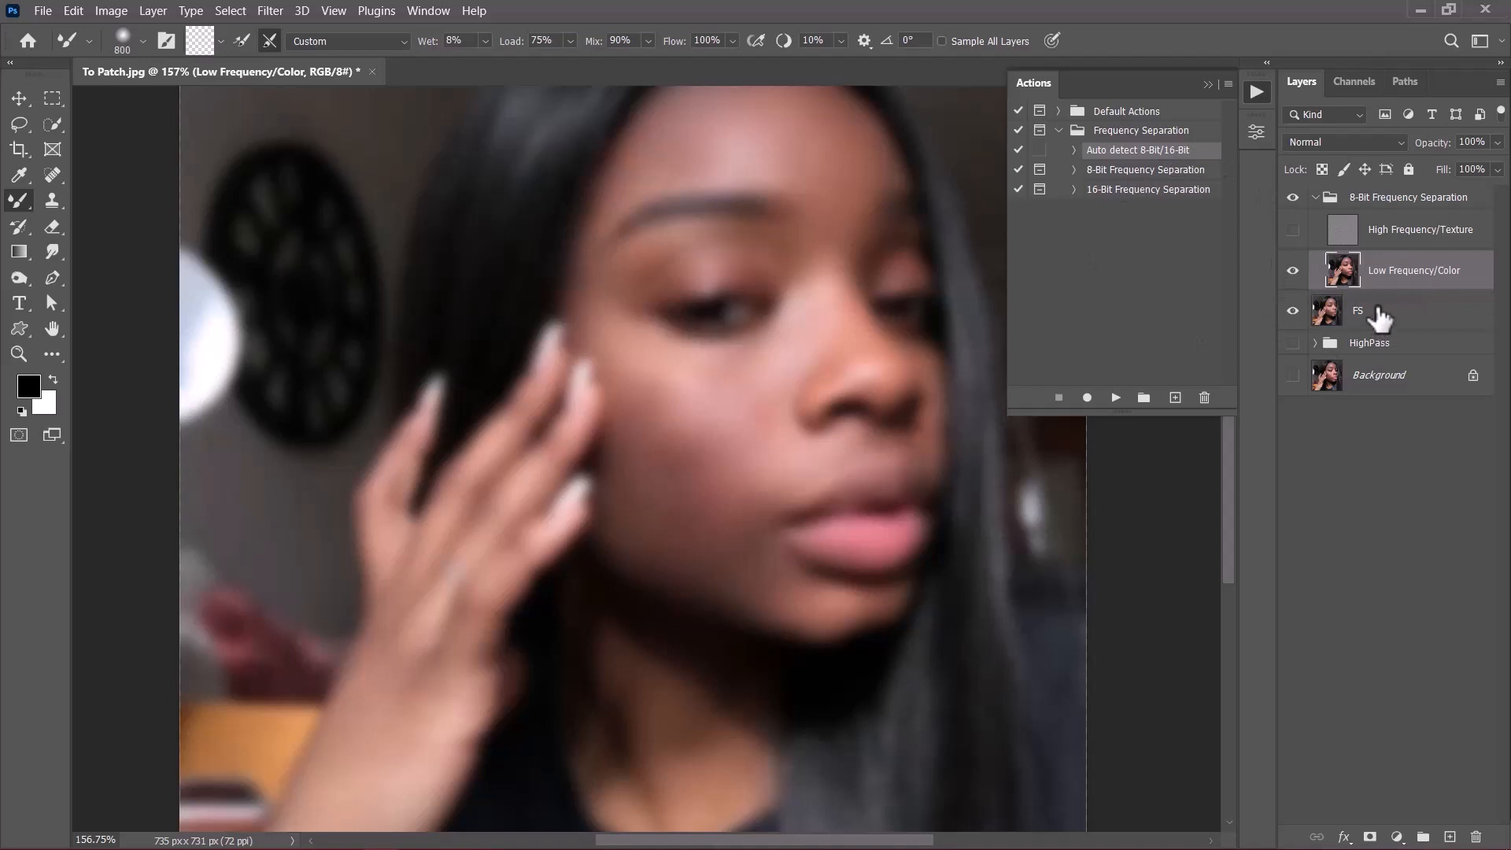
click(1205, 84)
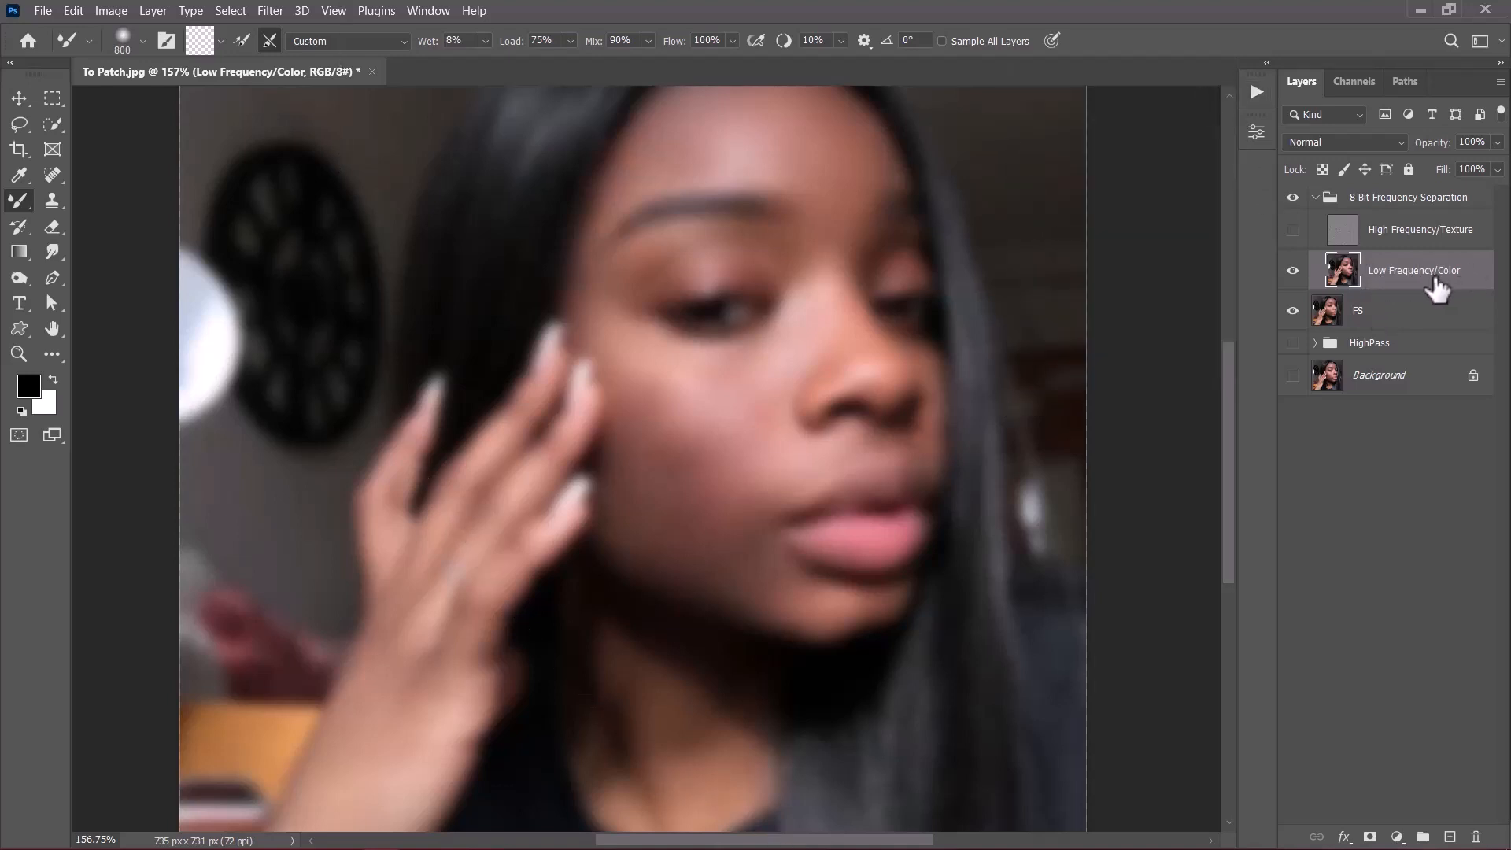
Step: Reduce the Mixer Brush to 185 px and make the High Frequency/Texture layer visible above Low Frequency/Color
mouse_move(881, 391)
mouse_down()
mouse_move(615, 429)
mouse_move(365, 488)
mouse_move(457, 472)
mouse_up()
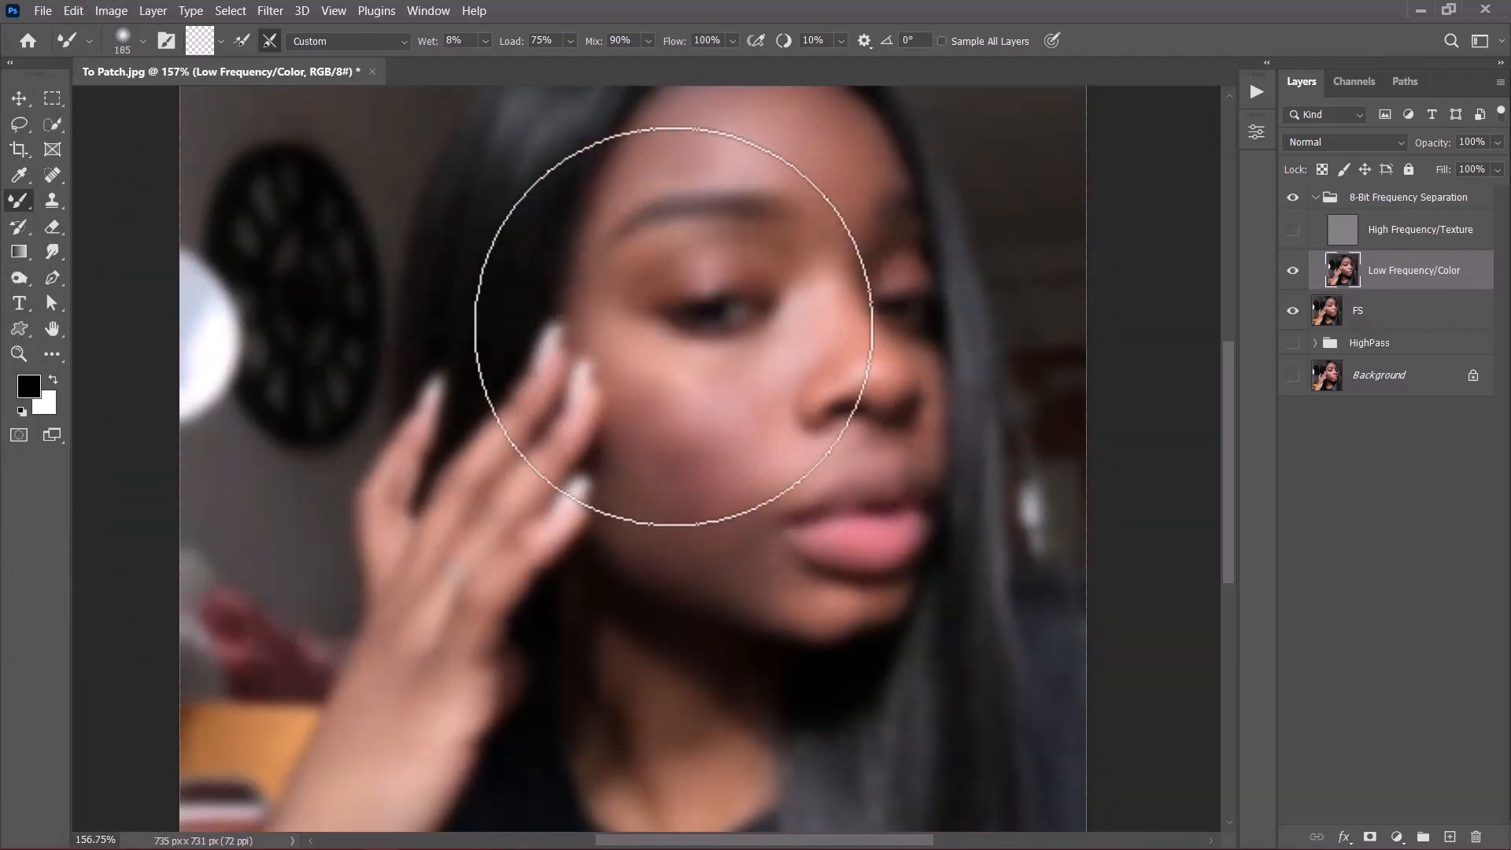
right_click(21, 203)
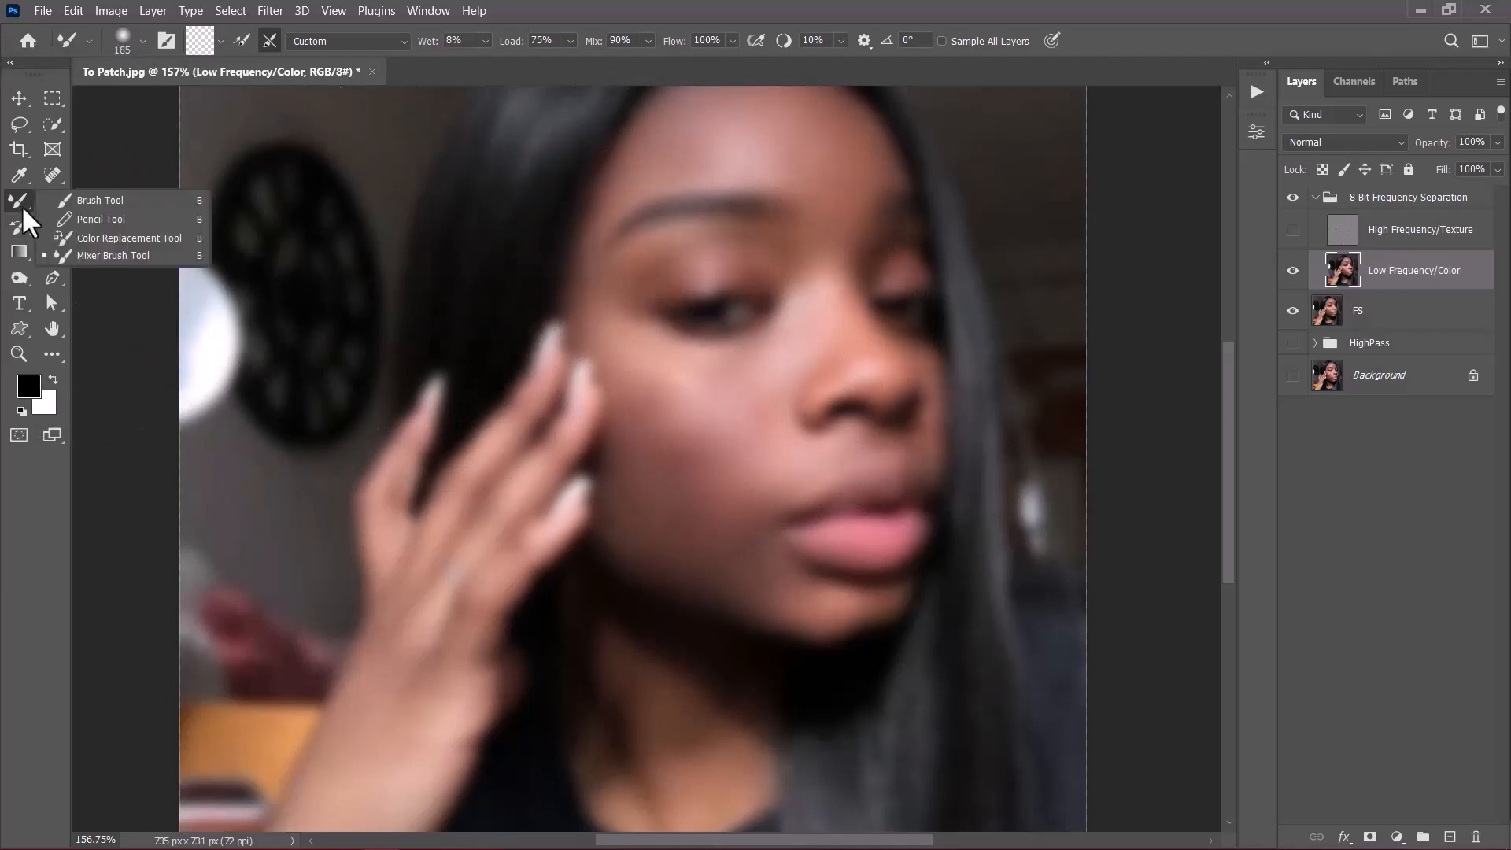
click(20, 197)
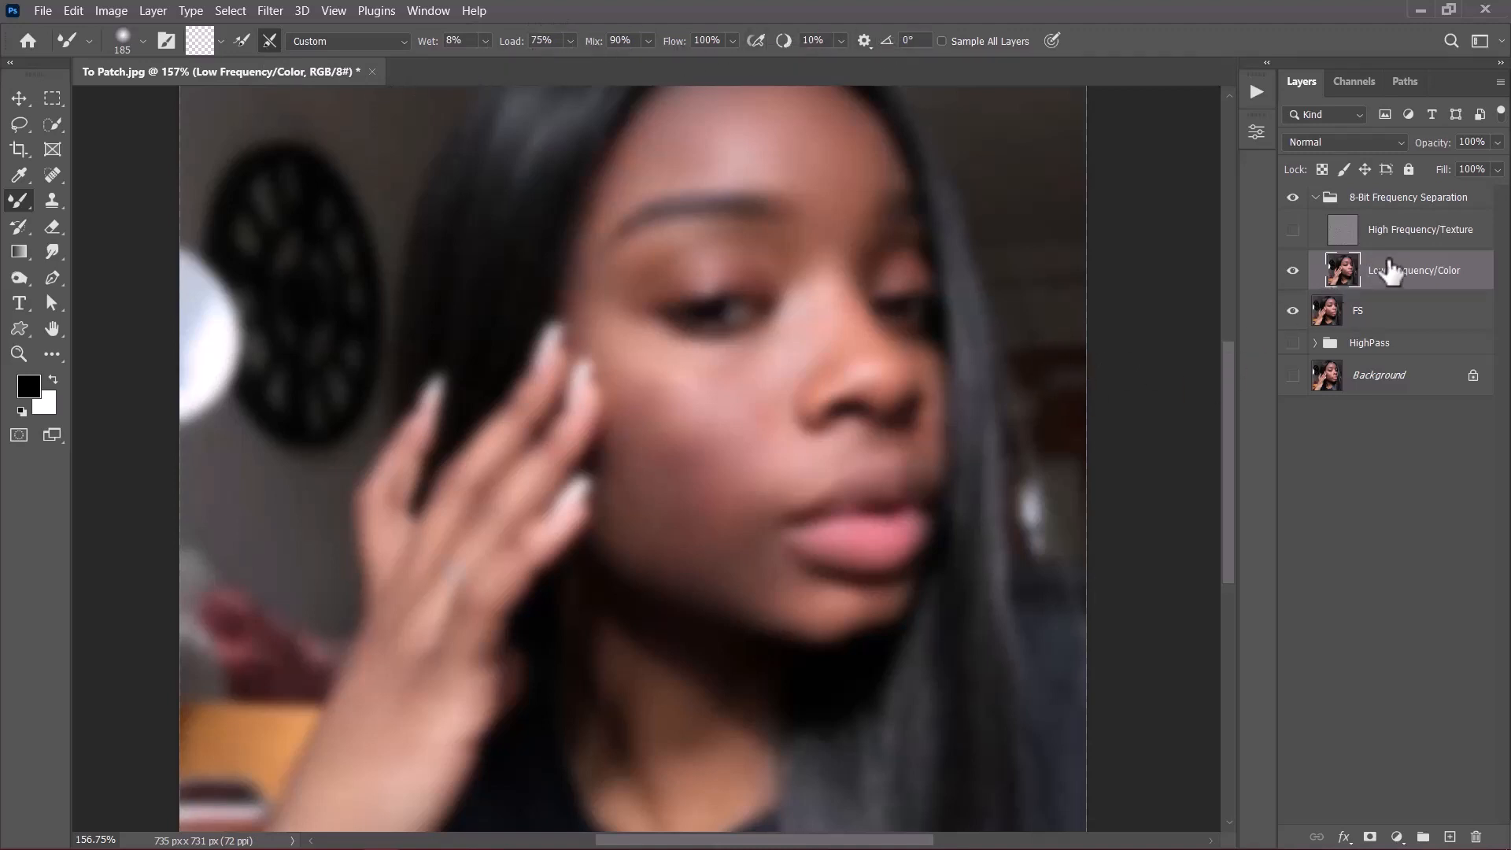
click(1295, 230)
click(1299, 232)
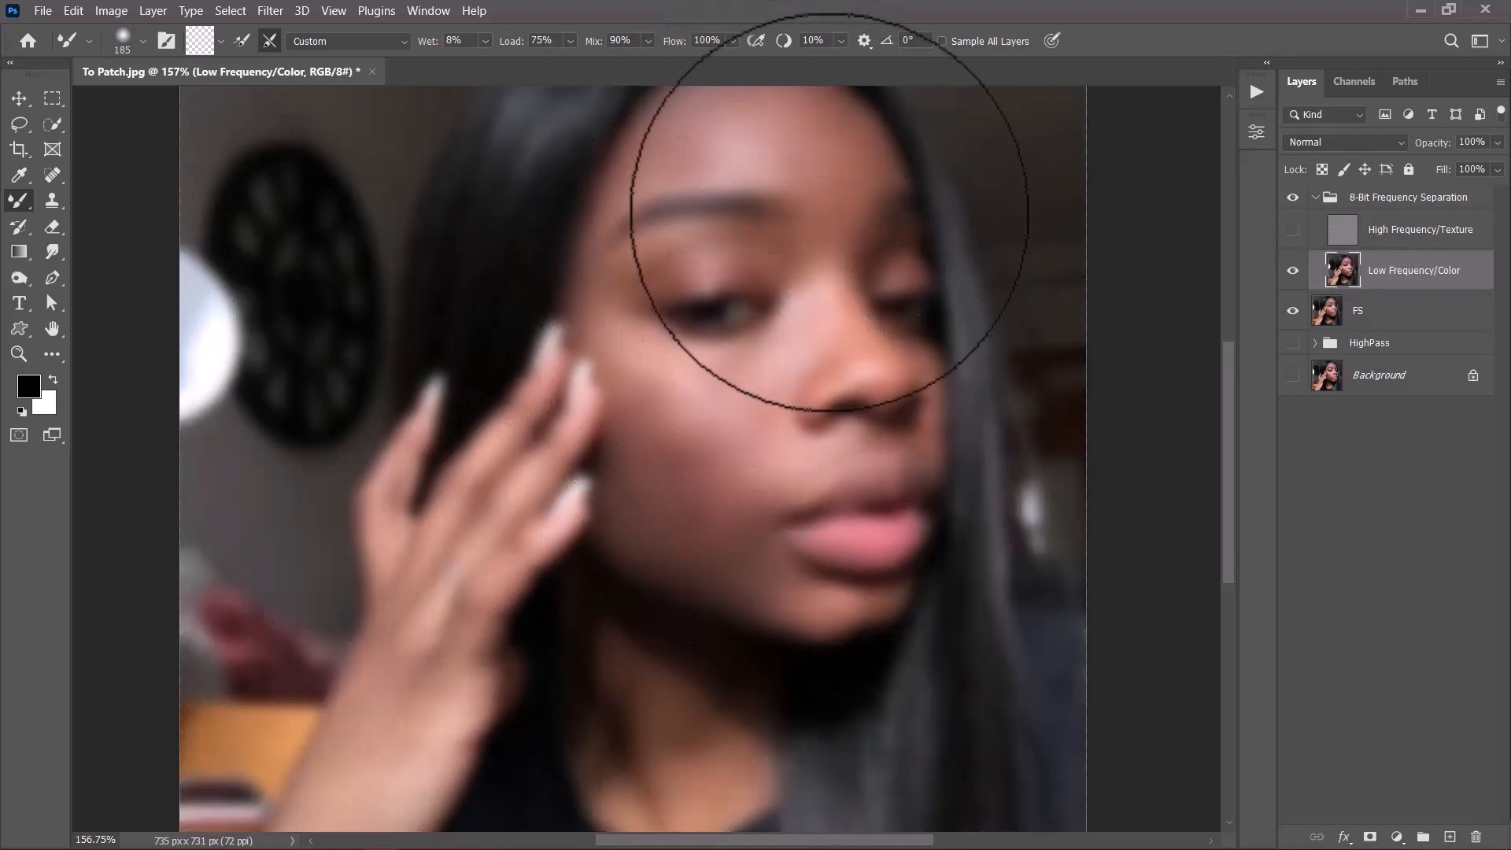
key(space)
drag(759, 388, 716, 511)
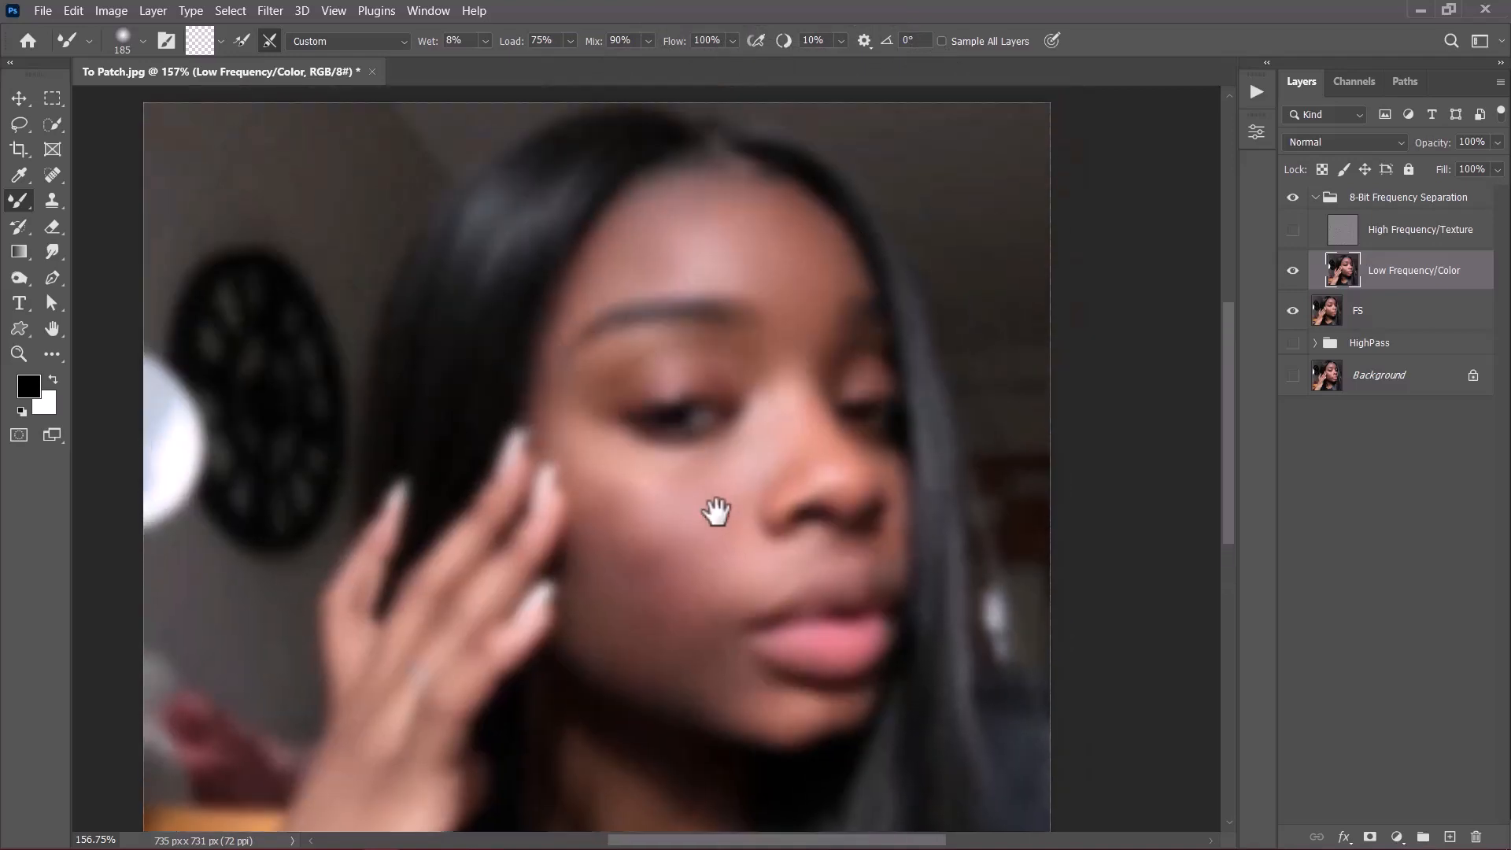
click(1293, 230)
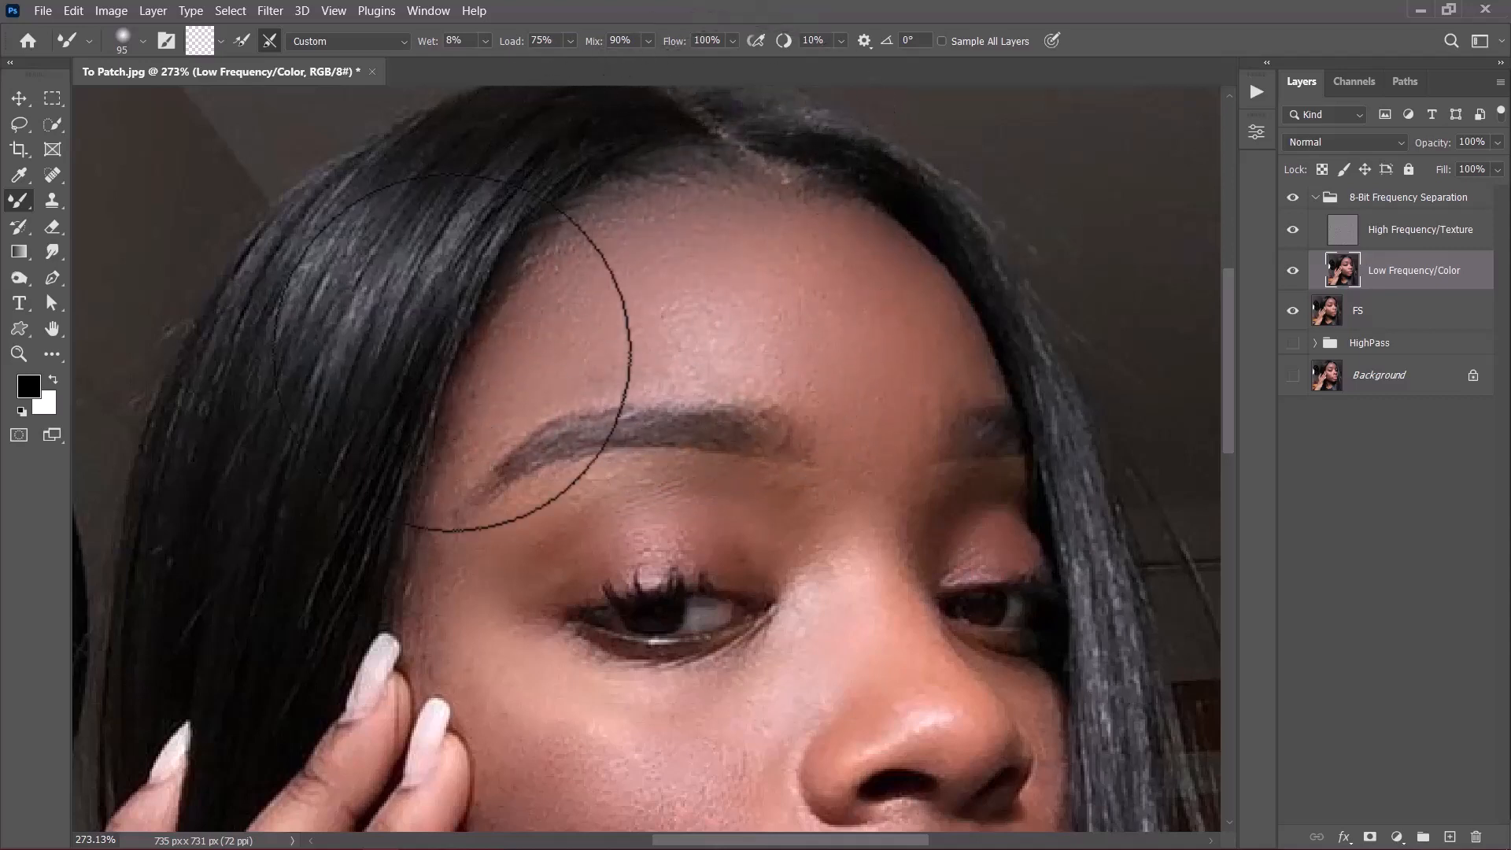
Step: Blend the forehead and the skin around the near eye on the Low Frequency/Color layer with a 54 px Mixer Brush
drag(652, 271, 567, 279)
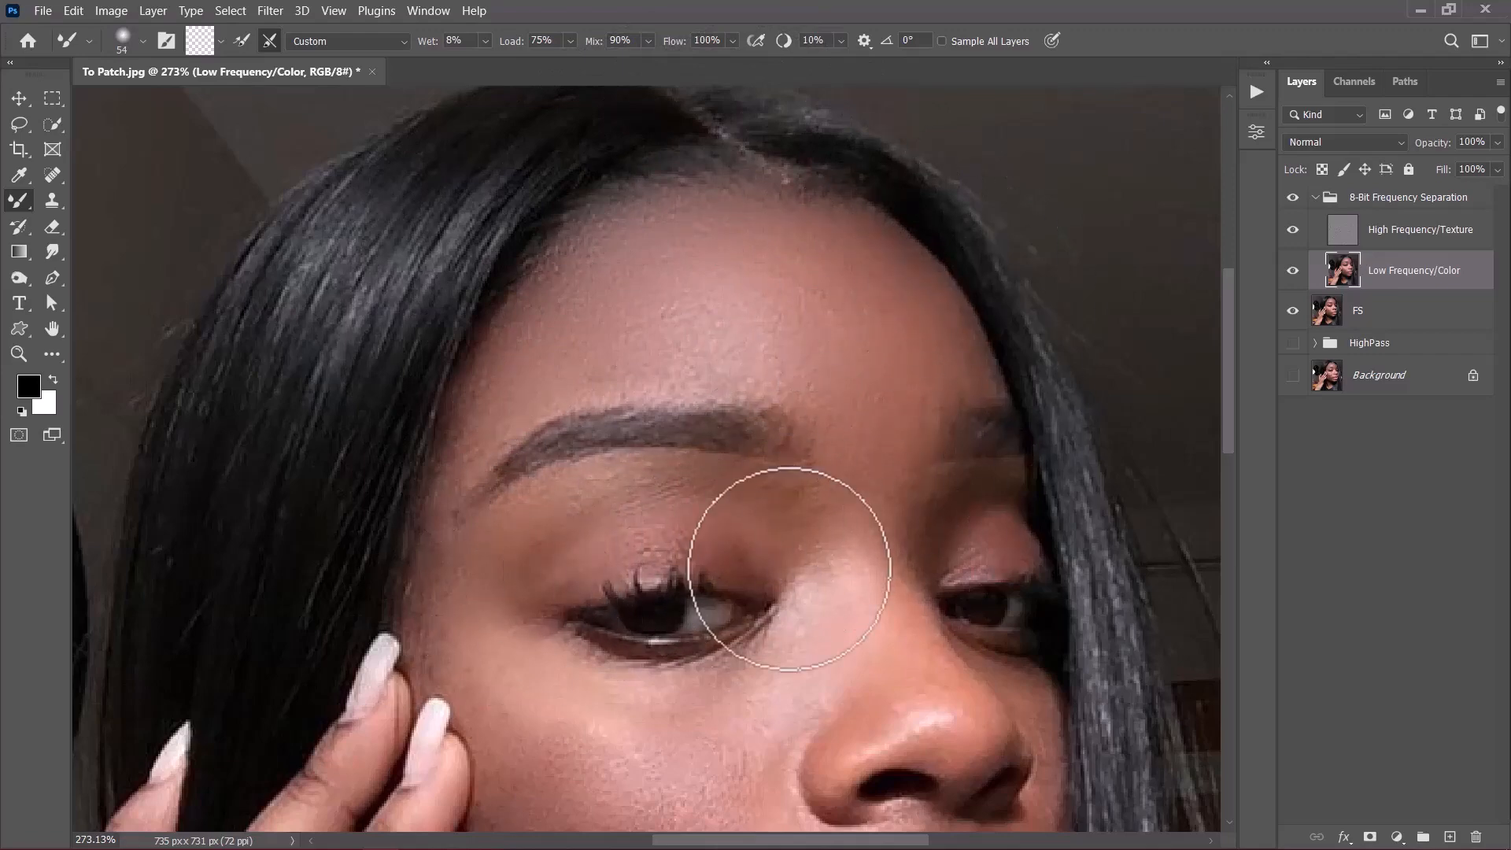
drag(520, 533, 552, 391)
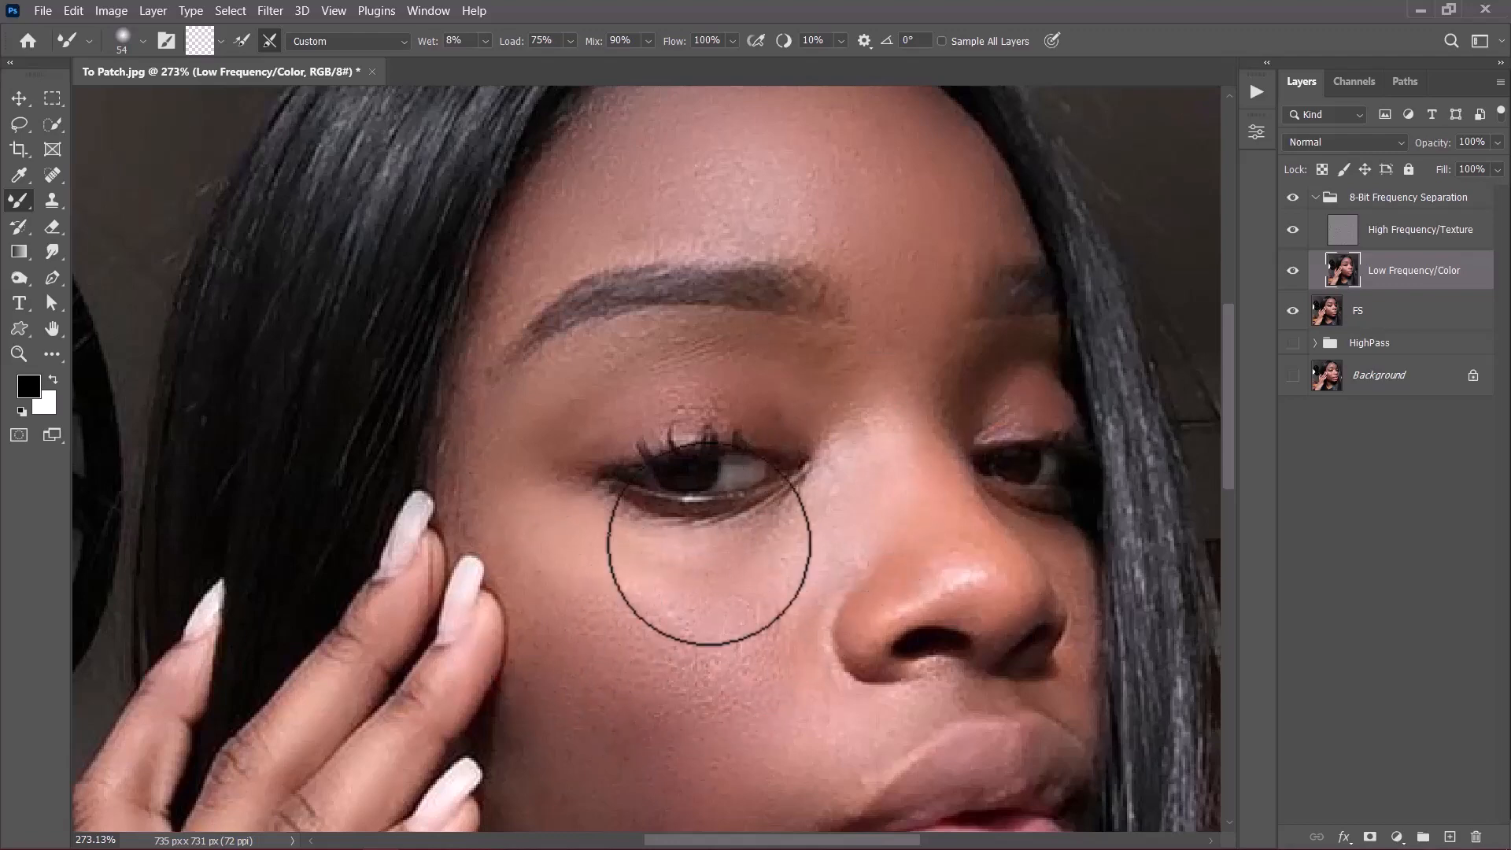
mouse_move(709, 543)
mouse_down()
mouse_move(735, 297)
mouse_move(546, 388)
mouse_up()
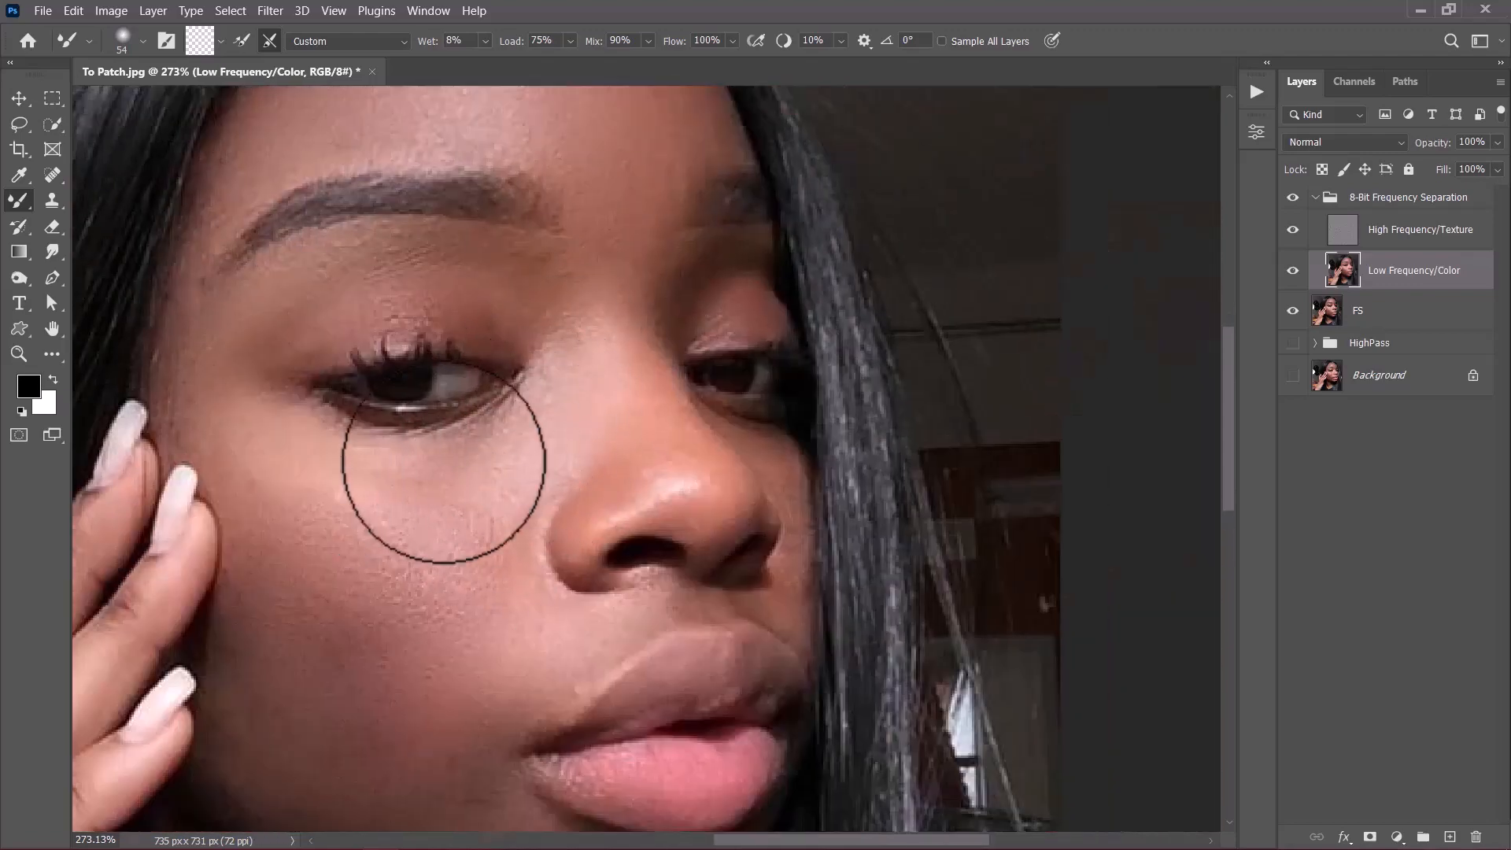
Step: Reduce the Mixer Brush to 33 px and blend the skin around the far eye and beside the nose
drag(617, 305, 653, 565)
drag(745, 567, 731, 566)
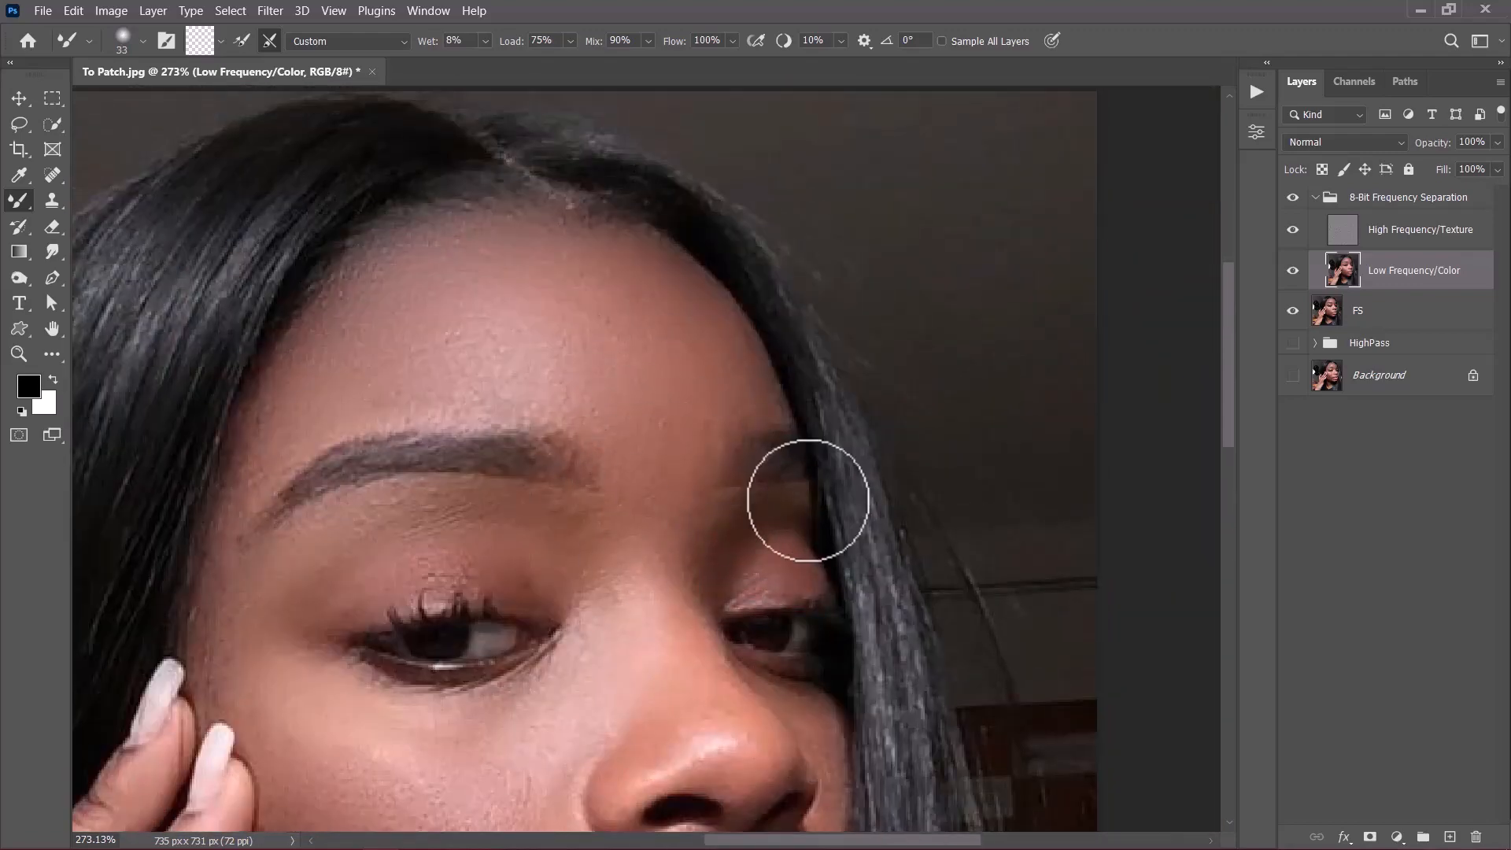
scroll(728, 472, down, 3)
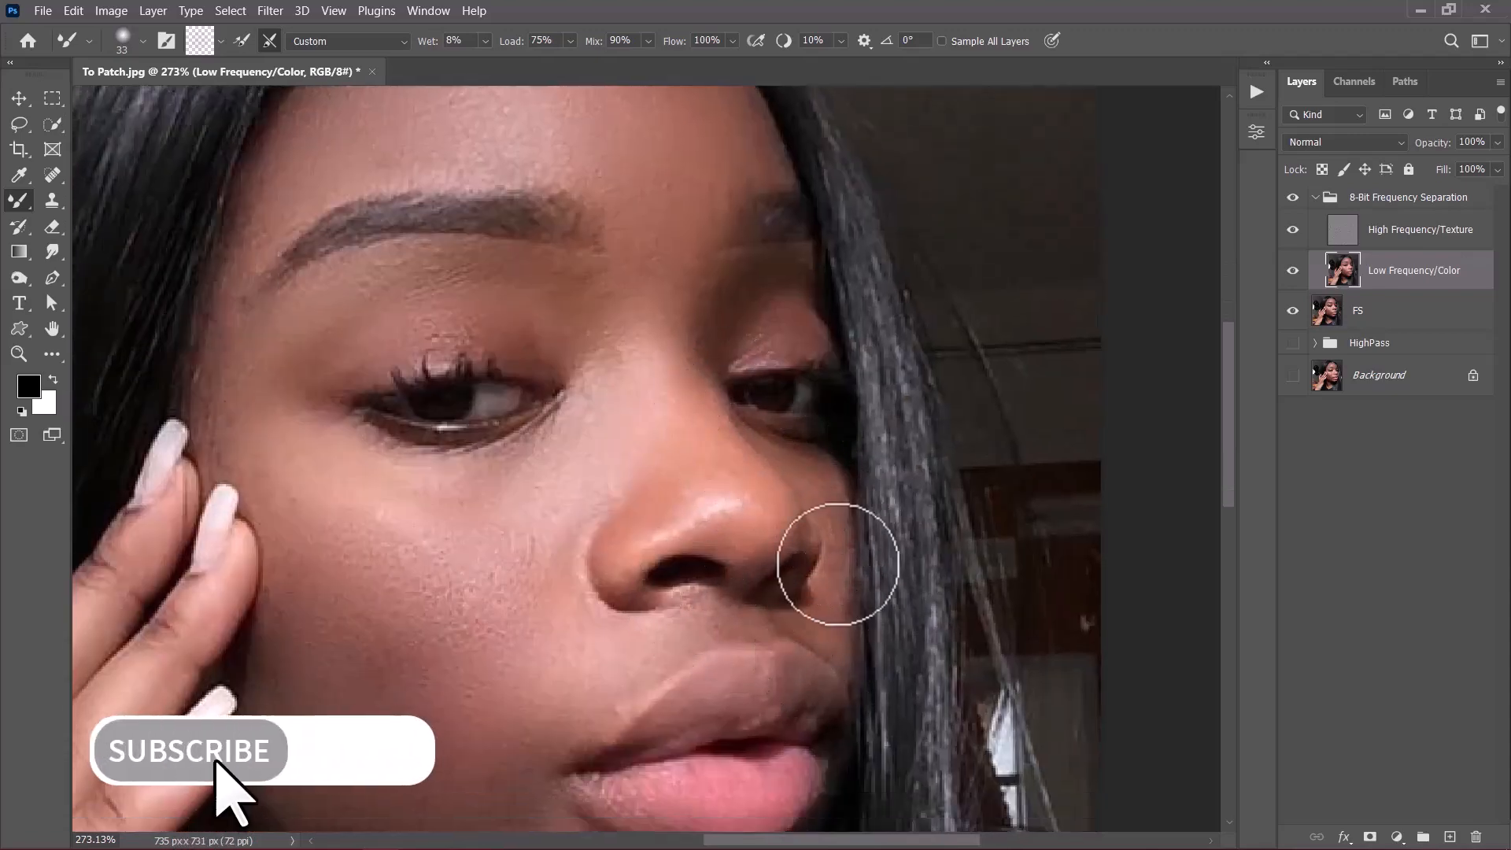
Step: Enlarge the Mixer Brush to 64 px and blend the color tones across the near cheek and jaw
mouse_move(543, 525)
mouse_down()
mouse_move(685, 364)
mouse_move(673, 378)
mouse_up()
drag(455, 392, 504, 391)
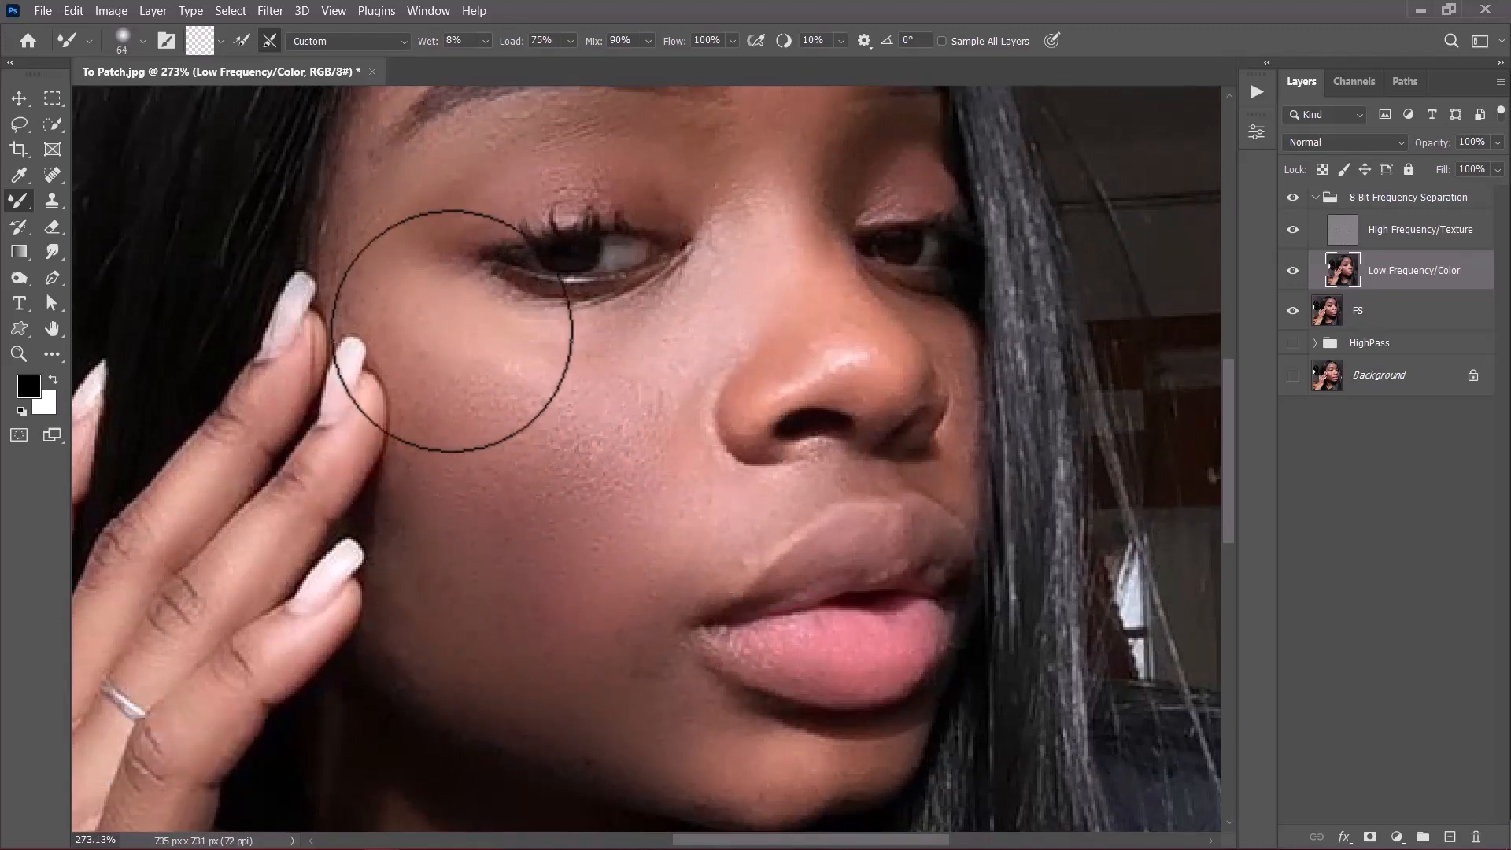
drag(697, 693, 602, 441)
drag(602, 440, 550, 456)
Step: Blend the color tones around the mouth, chin and jaw on the Low Frequency/Color layer with a 45 to 51 px Mixer Brush
drag(667, 396, 771, 420)
drag(771, 420, 726, 429)
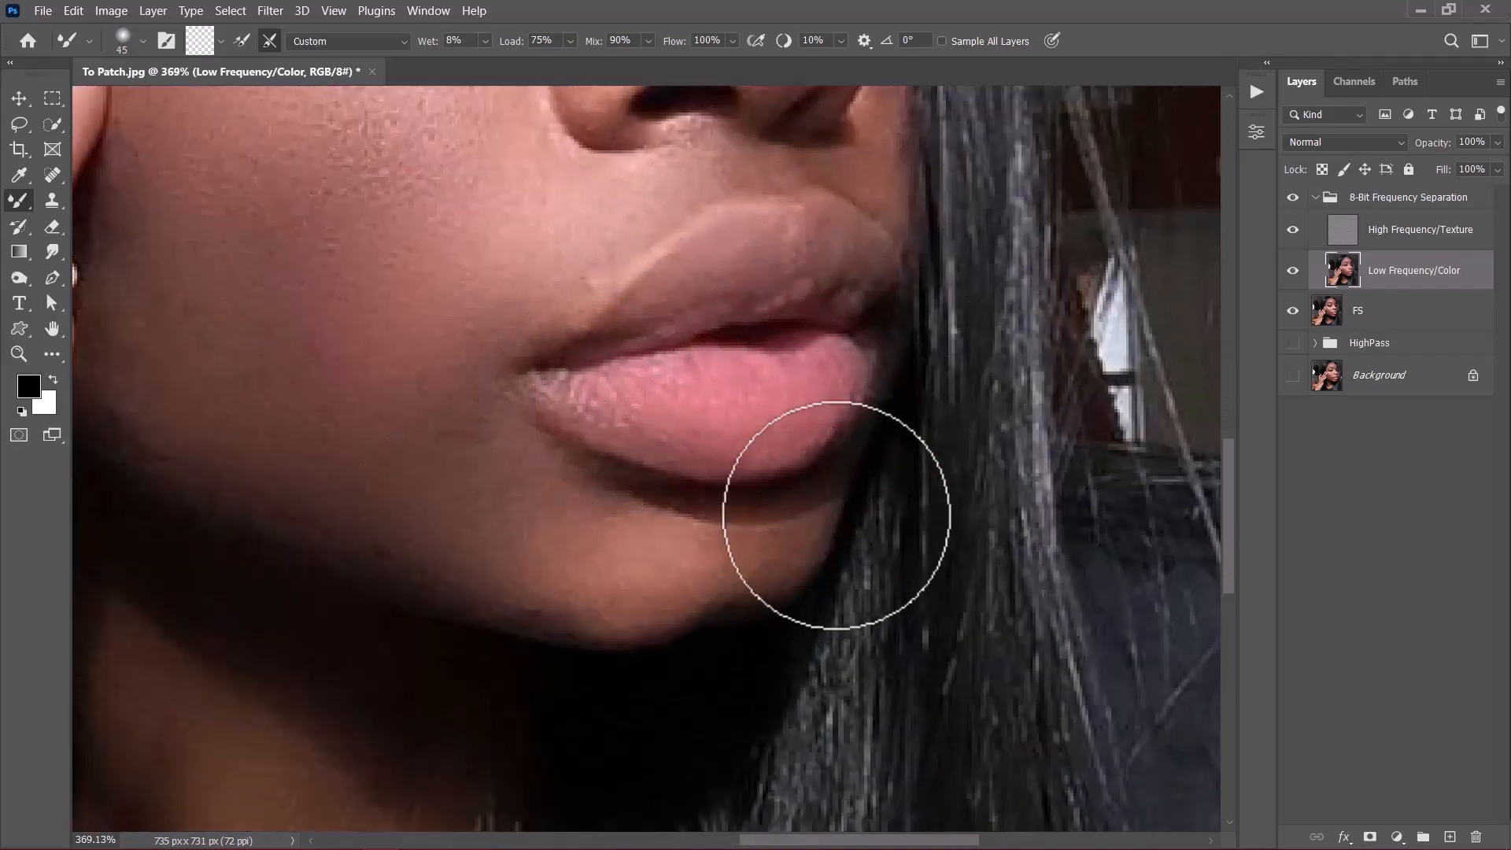
drag(837, 516, 465, 533)
scroll(606, 651, down, 6)
scroll(605, 649, up, 5)
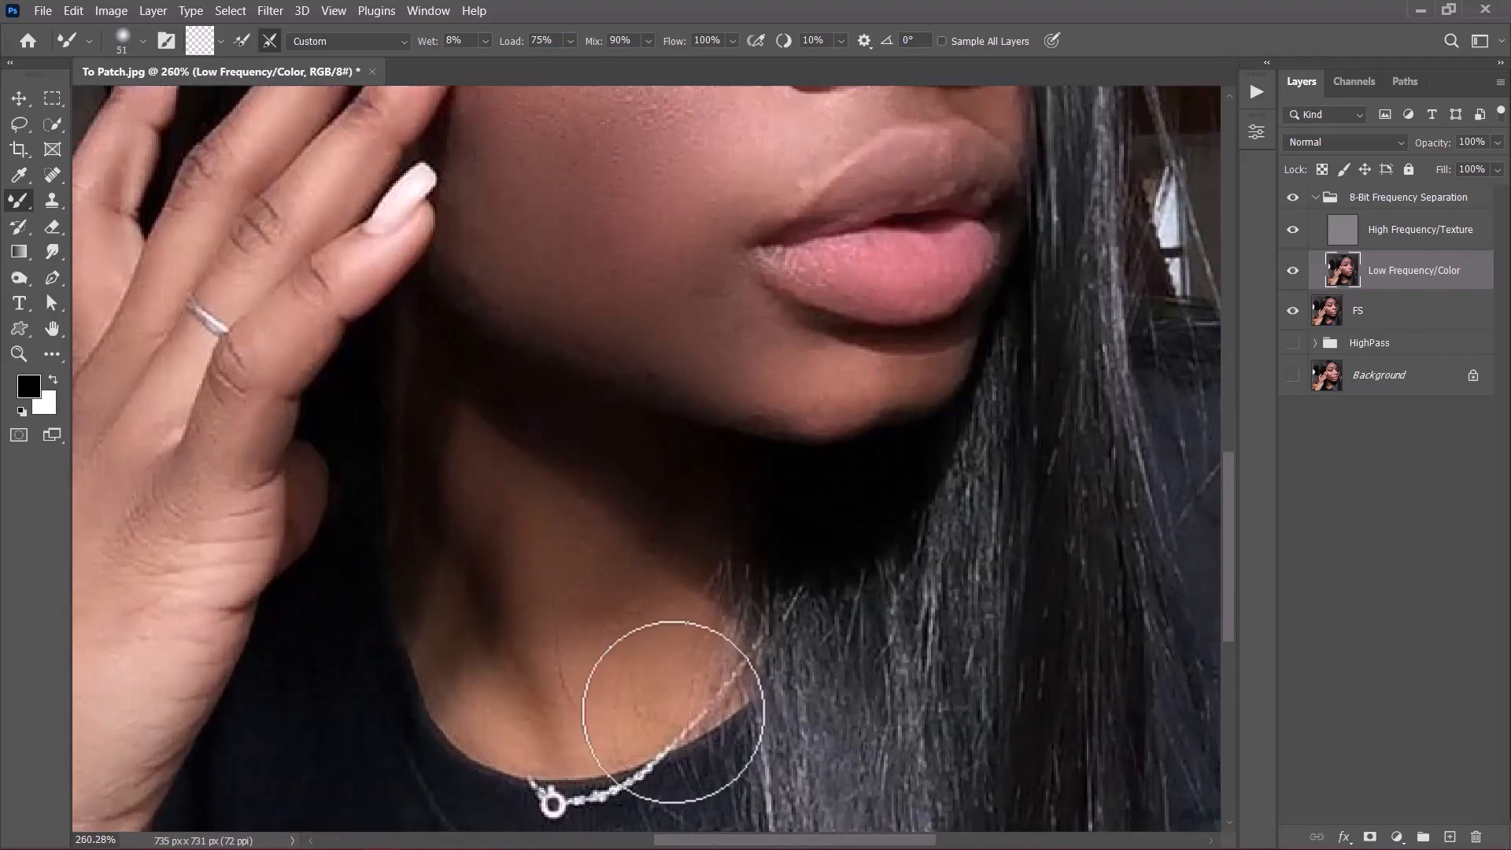
drag(696, 315, 669, 587)
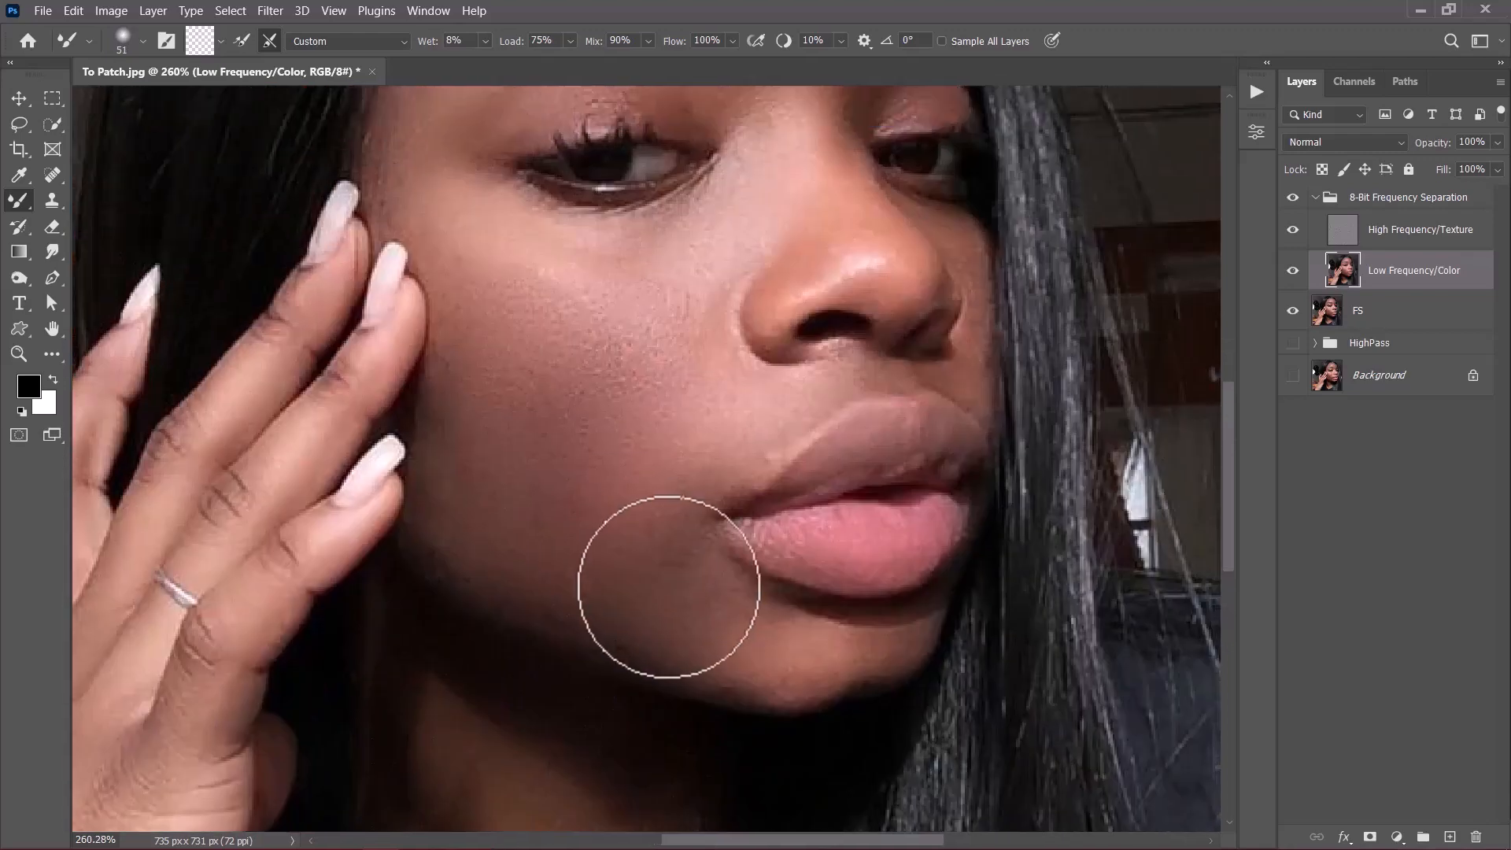
drag(698, 287, 545, 523)
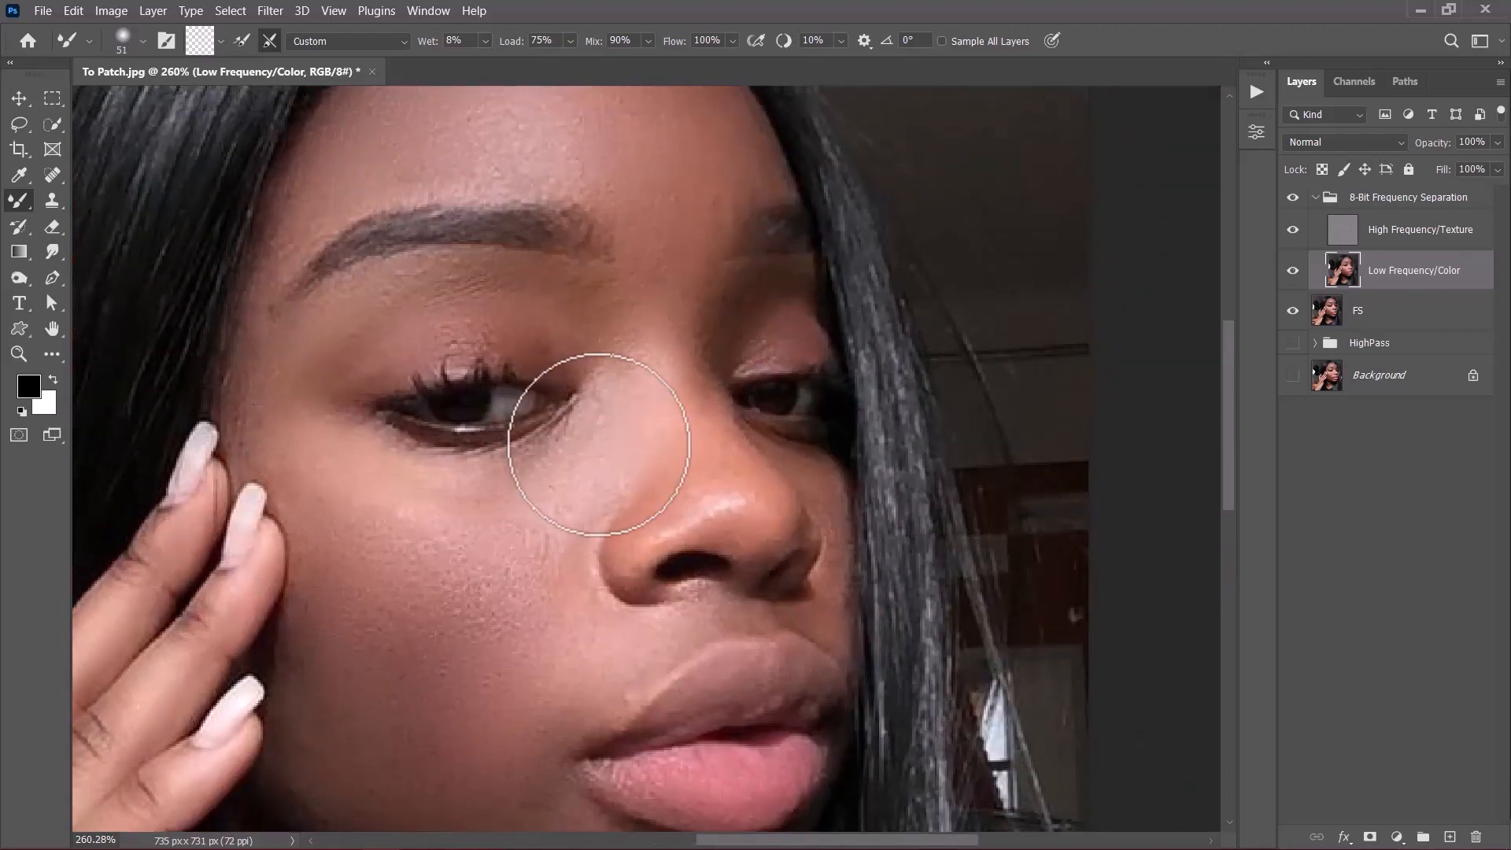
scroll(472, 338, down, 4)
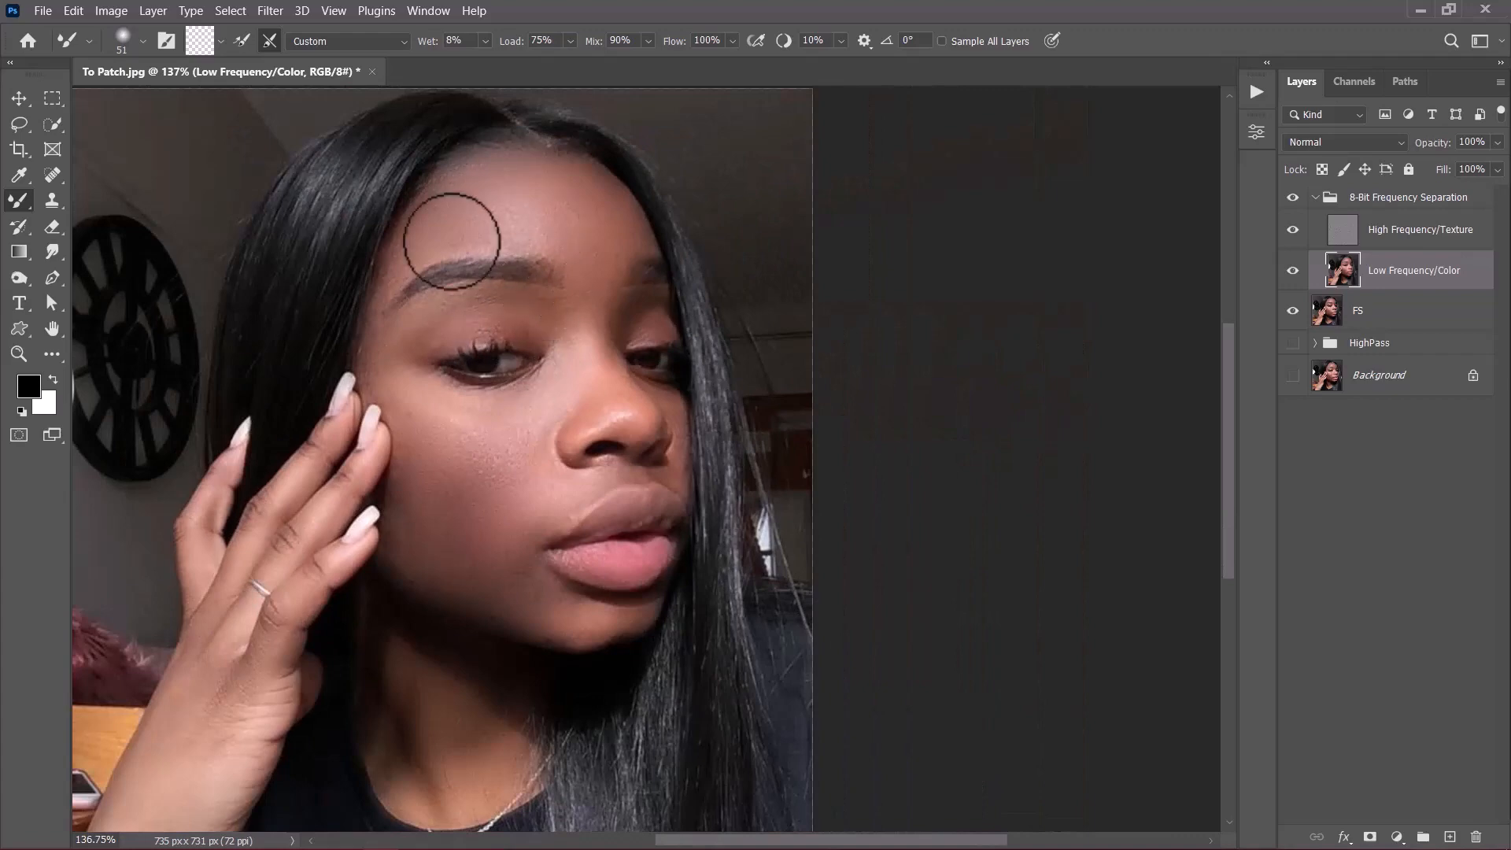
key(ctrl+0)
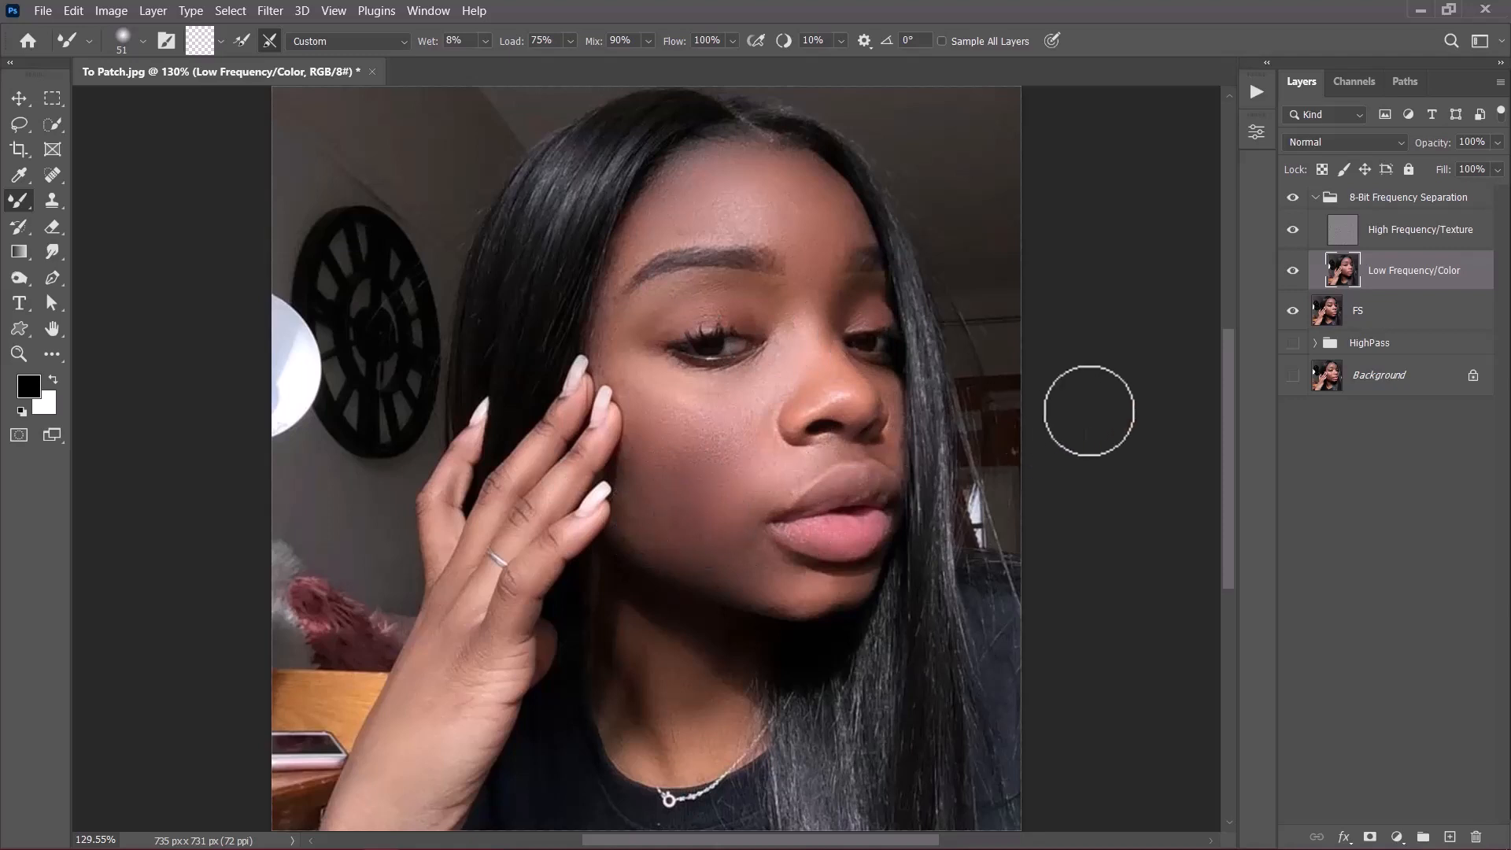
Step: Collapse the 8-Bit Frequency Separation group and toggle its visibility to compare the skin before and after blending
click(1315, 197)
click(1293, 197)
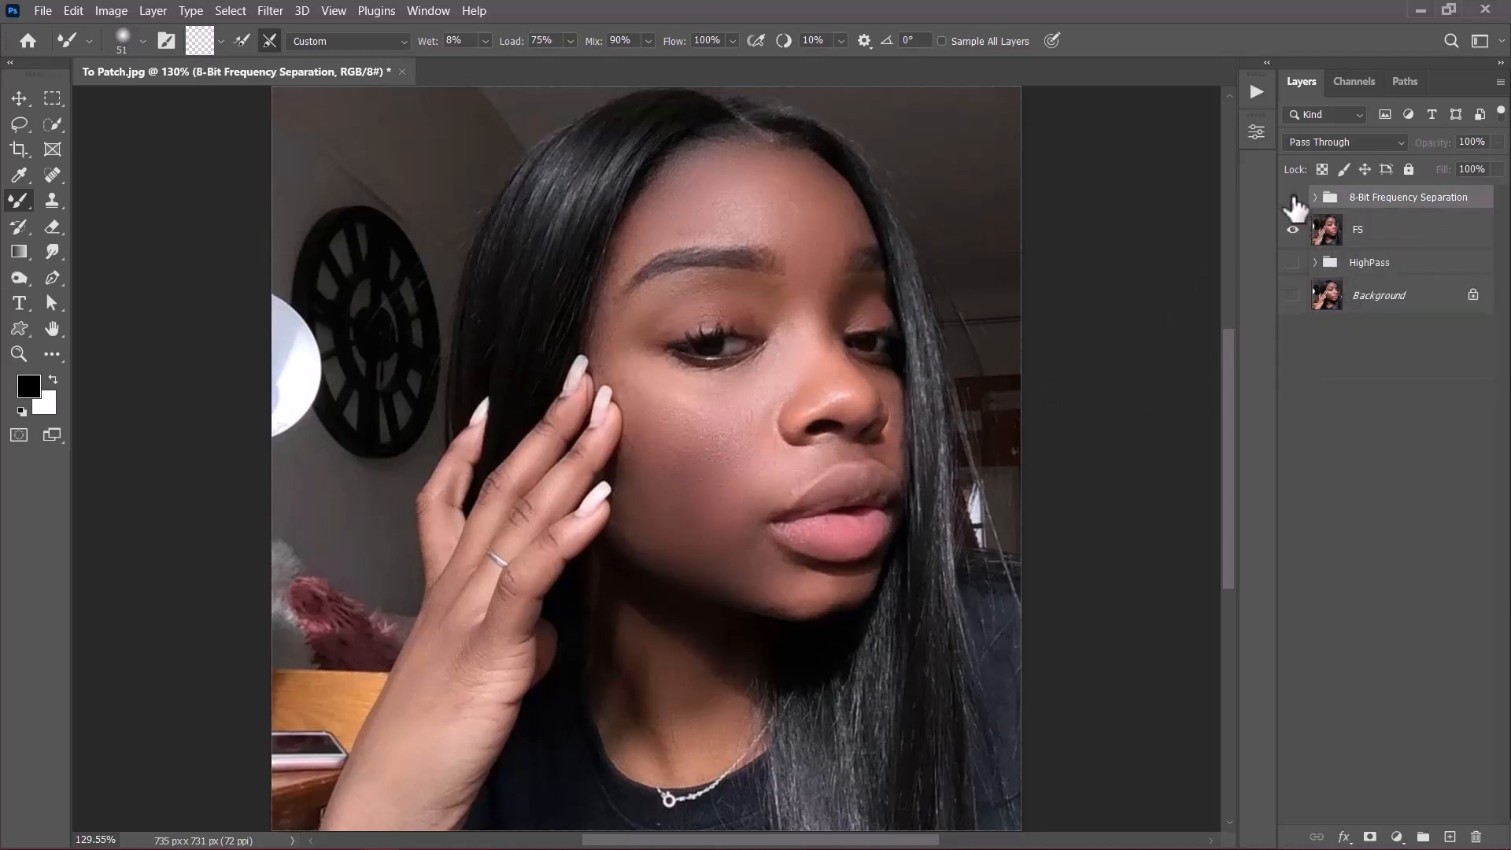
click(1293, 198)
click(1293, 198)
click(1293, 199)
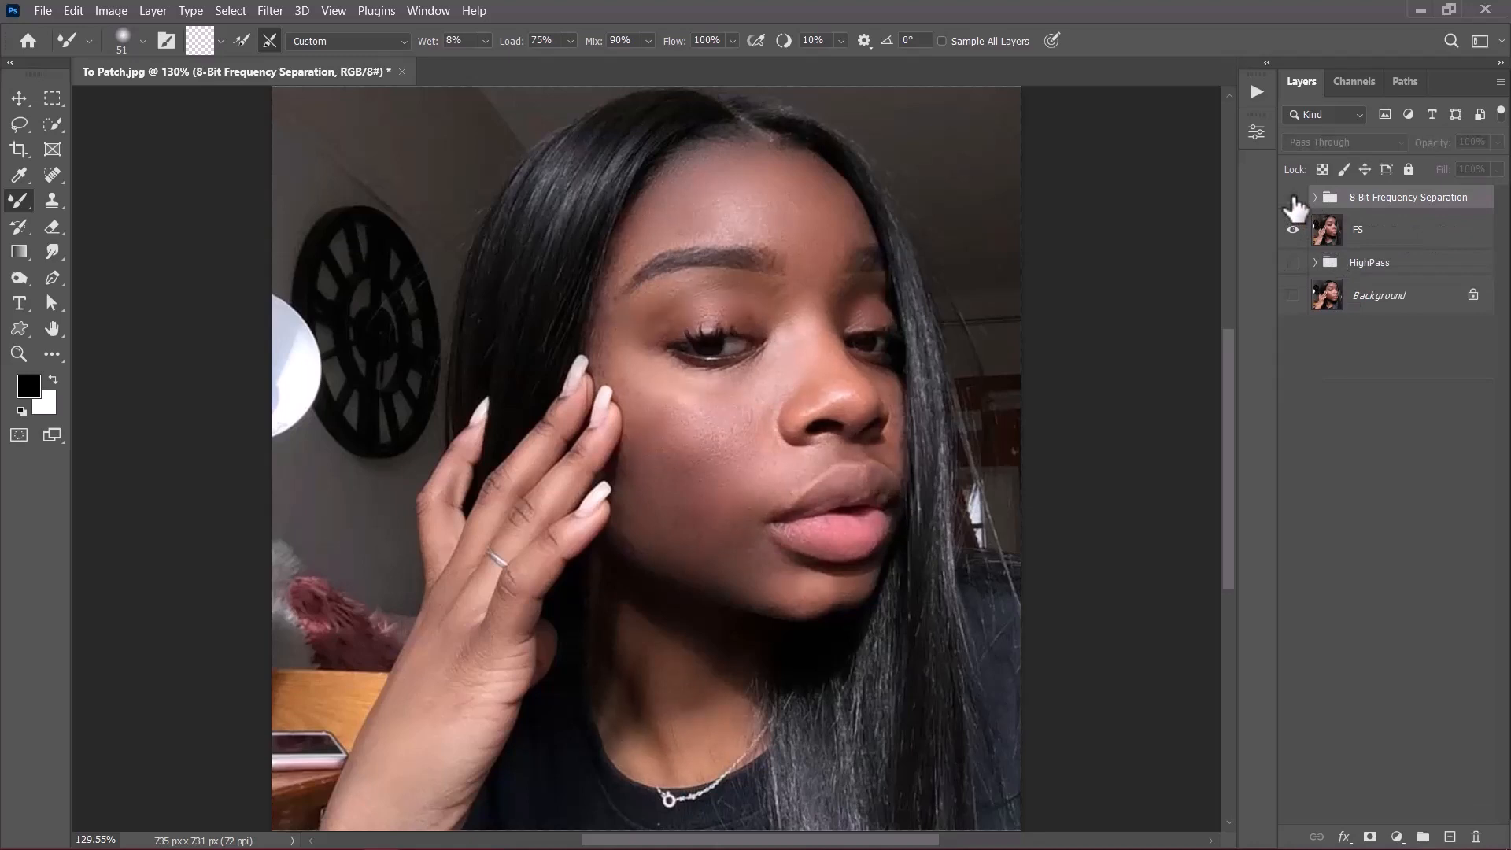
click(1293, 198)
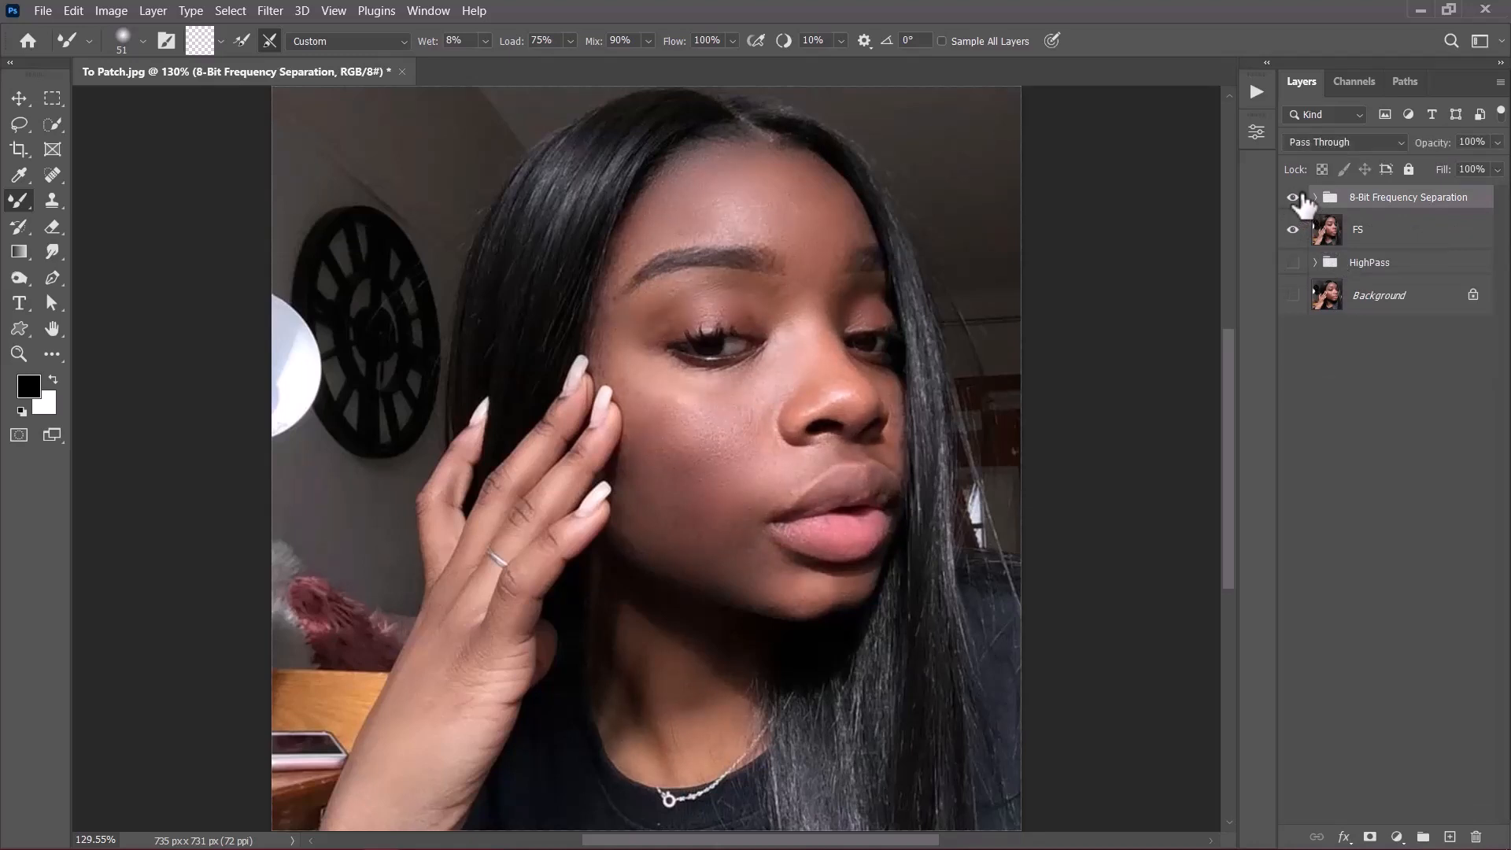
Step: Group the 8-Bit Frequency Separation group with the FS layer and name the new group FS
shift+click(1378, 214)
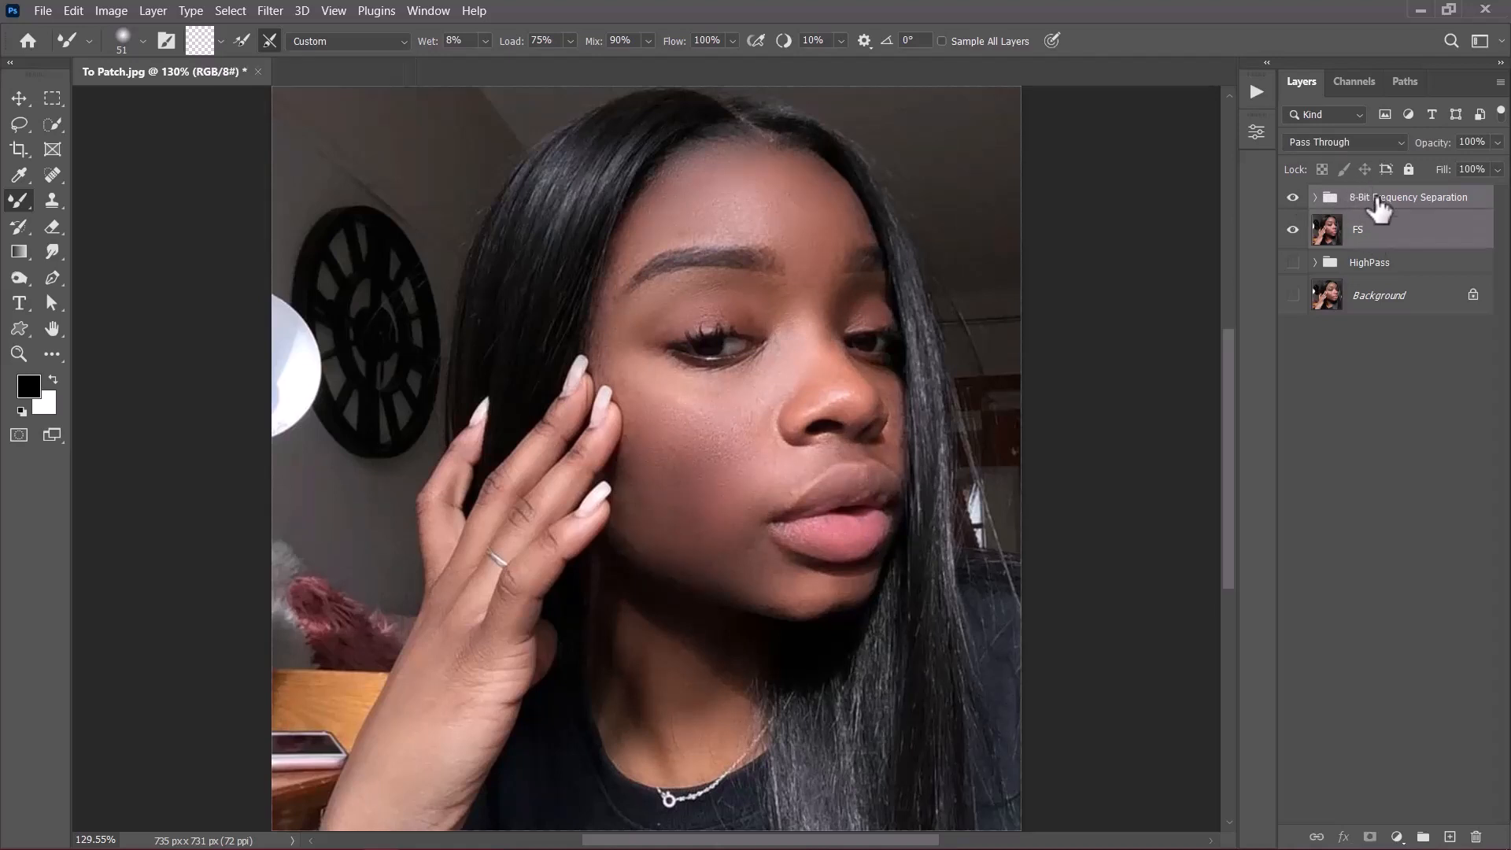
key(ctrl+g)
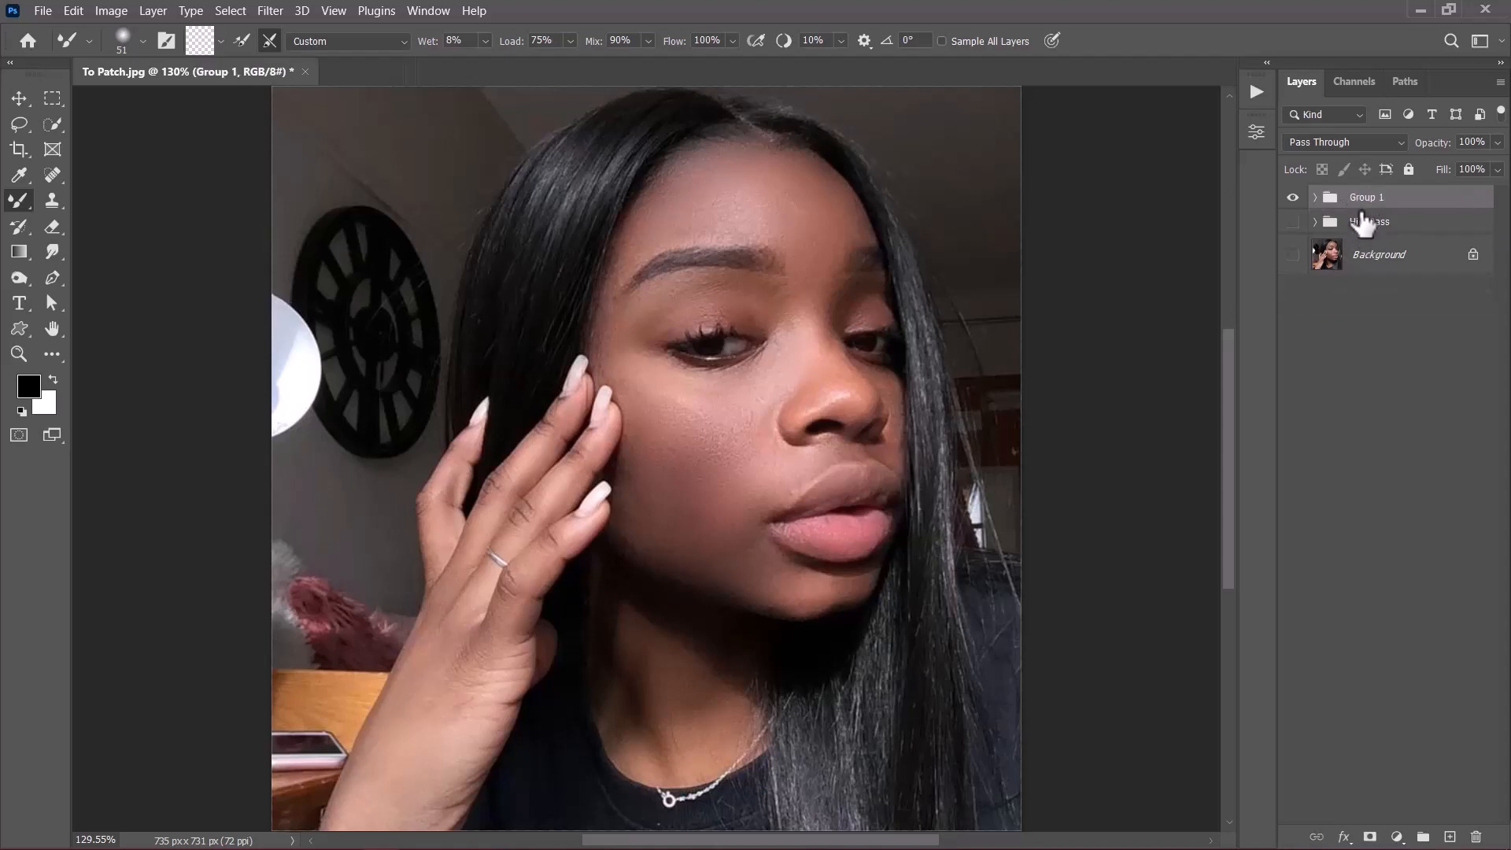
double_click(1362, 197)
key(Return)
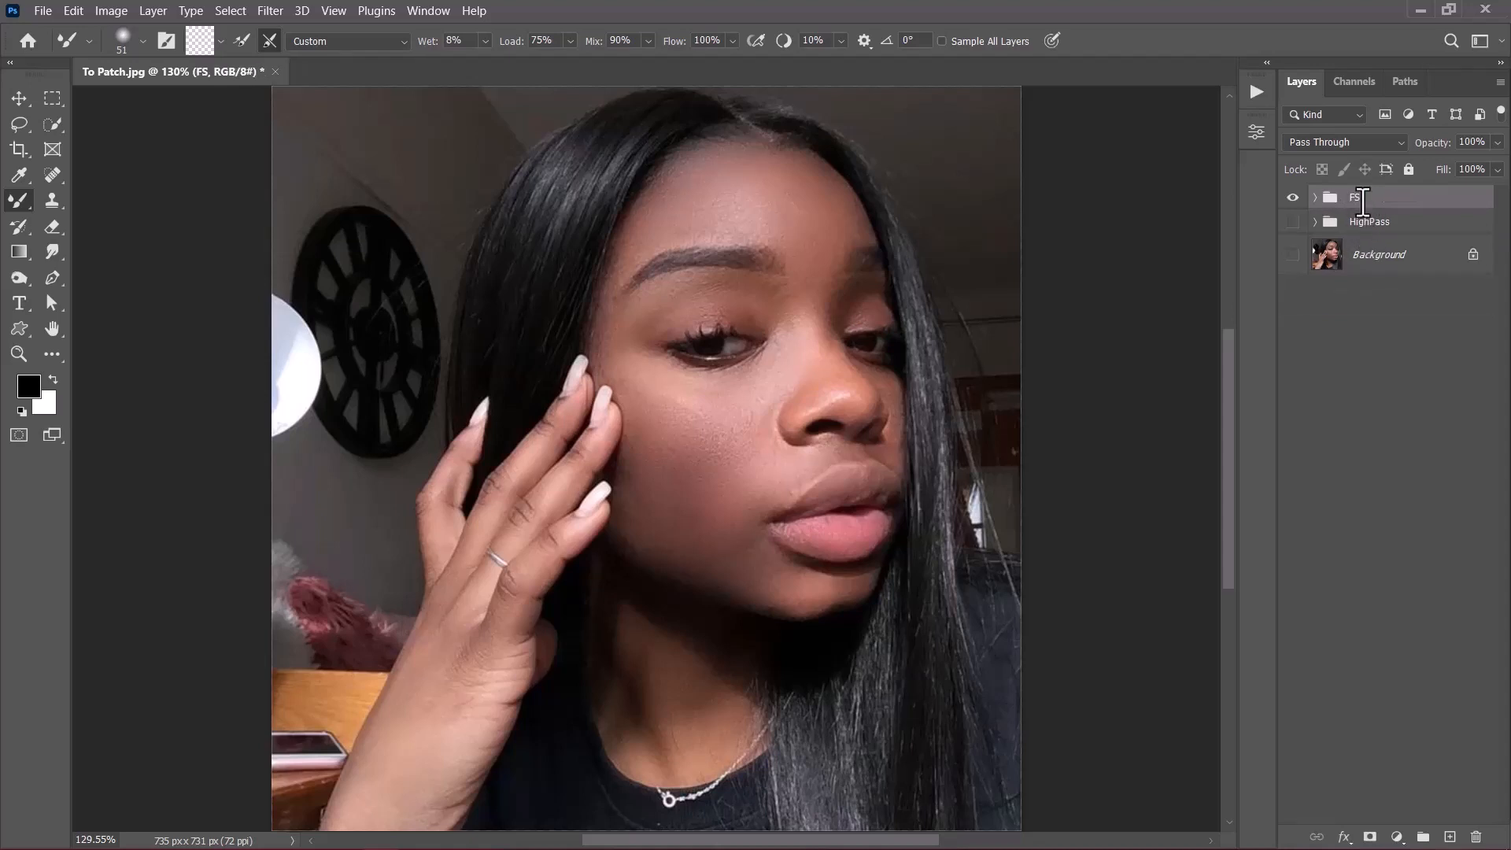
click(1347, 369)
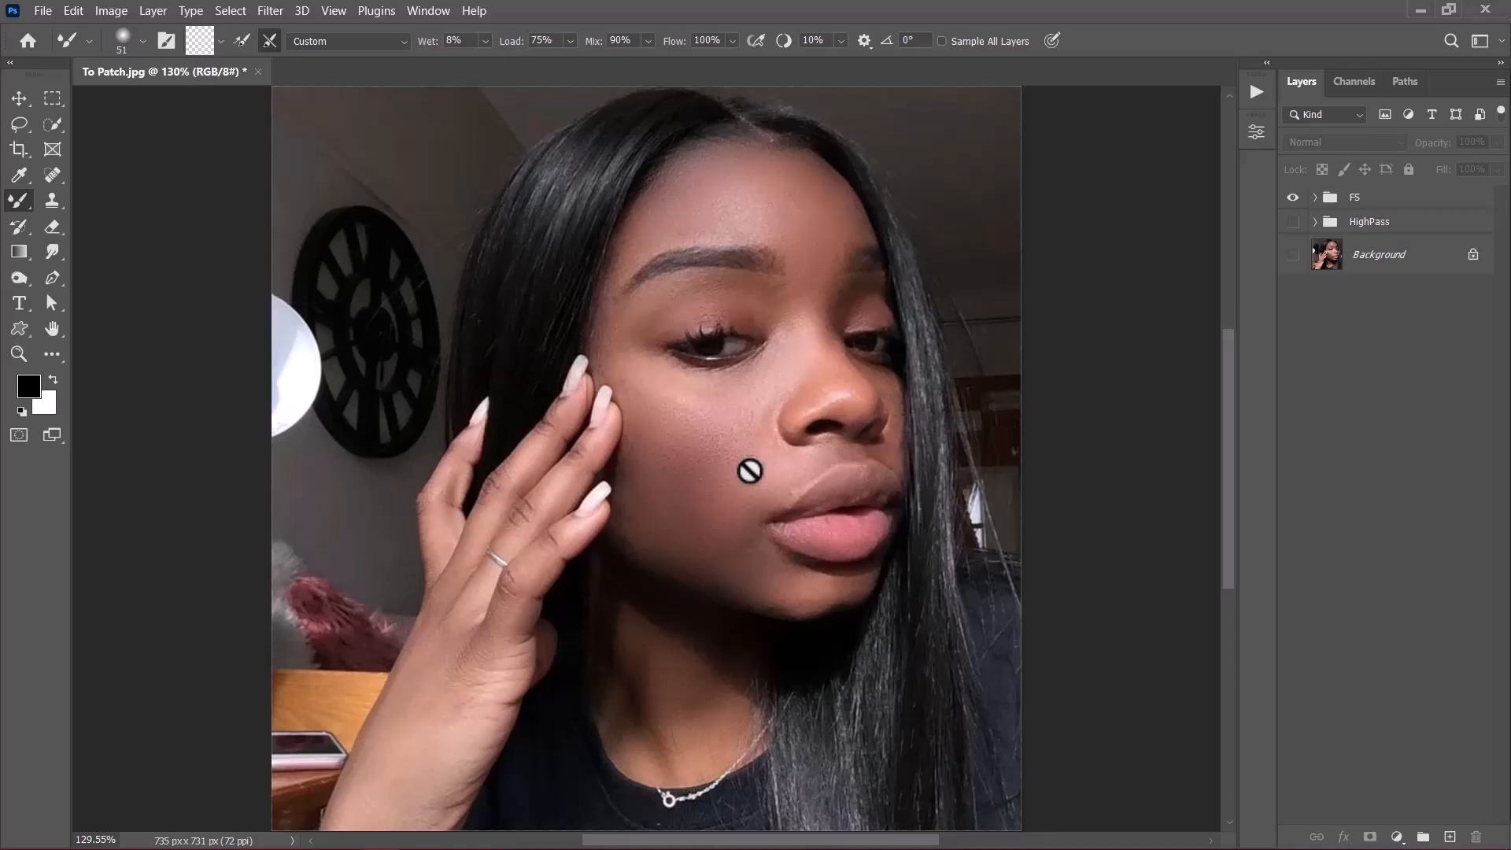
Step: Add a black-to-white Gradient Map adjustment layer above the FS group and clip it to that group
key(v)
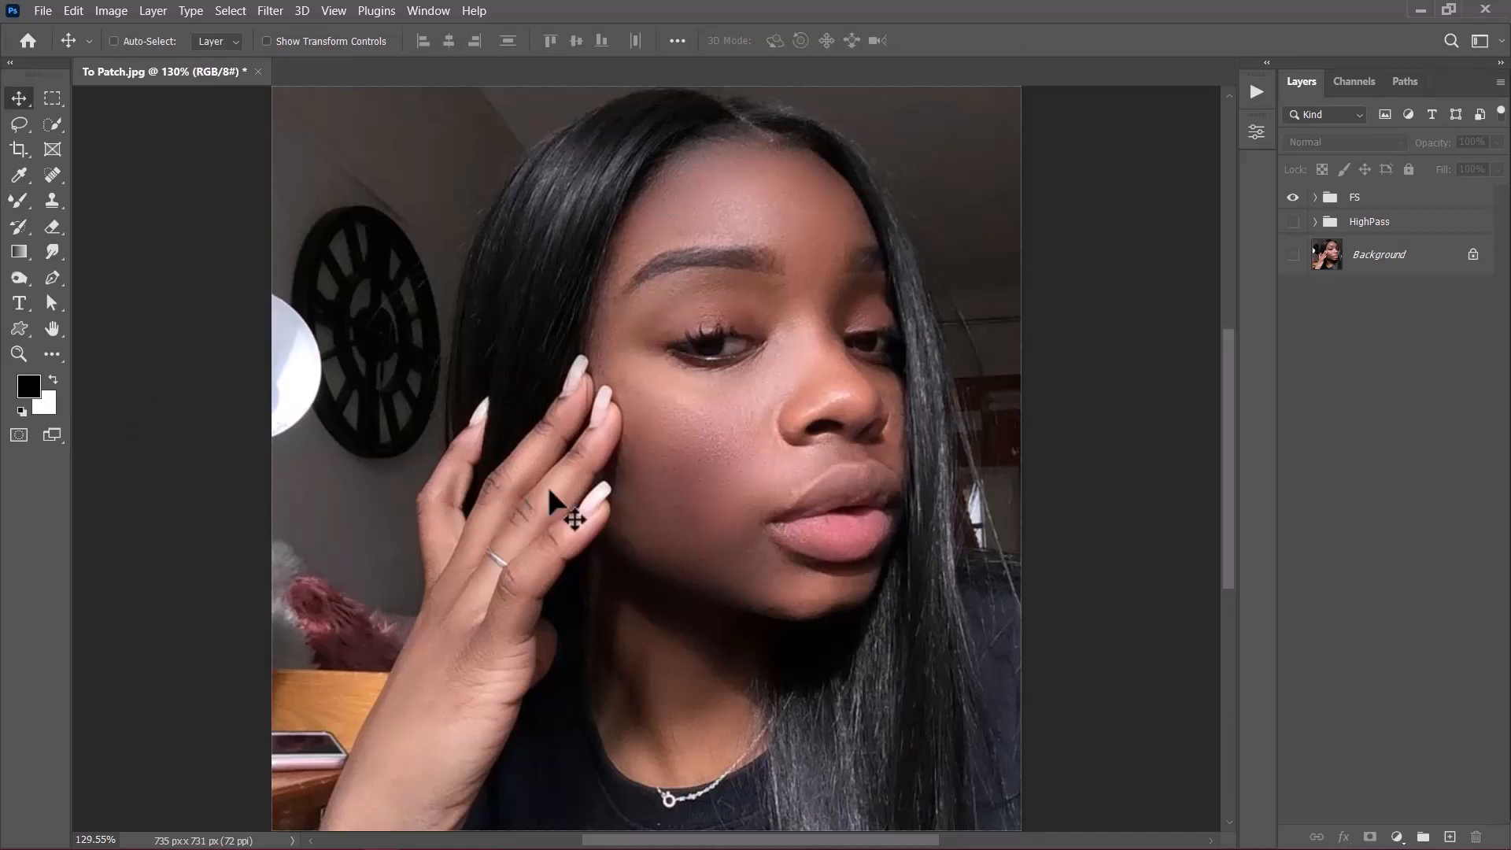
click(1346, 203)
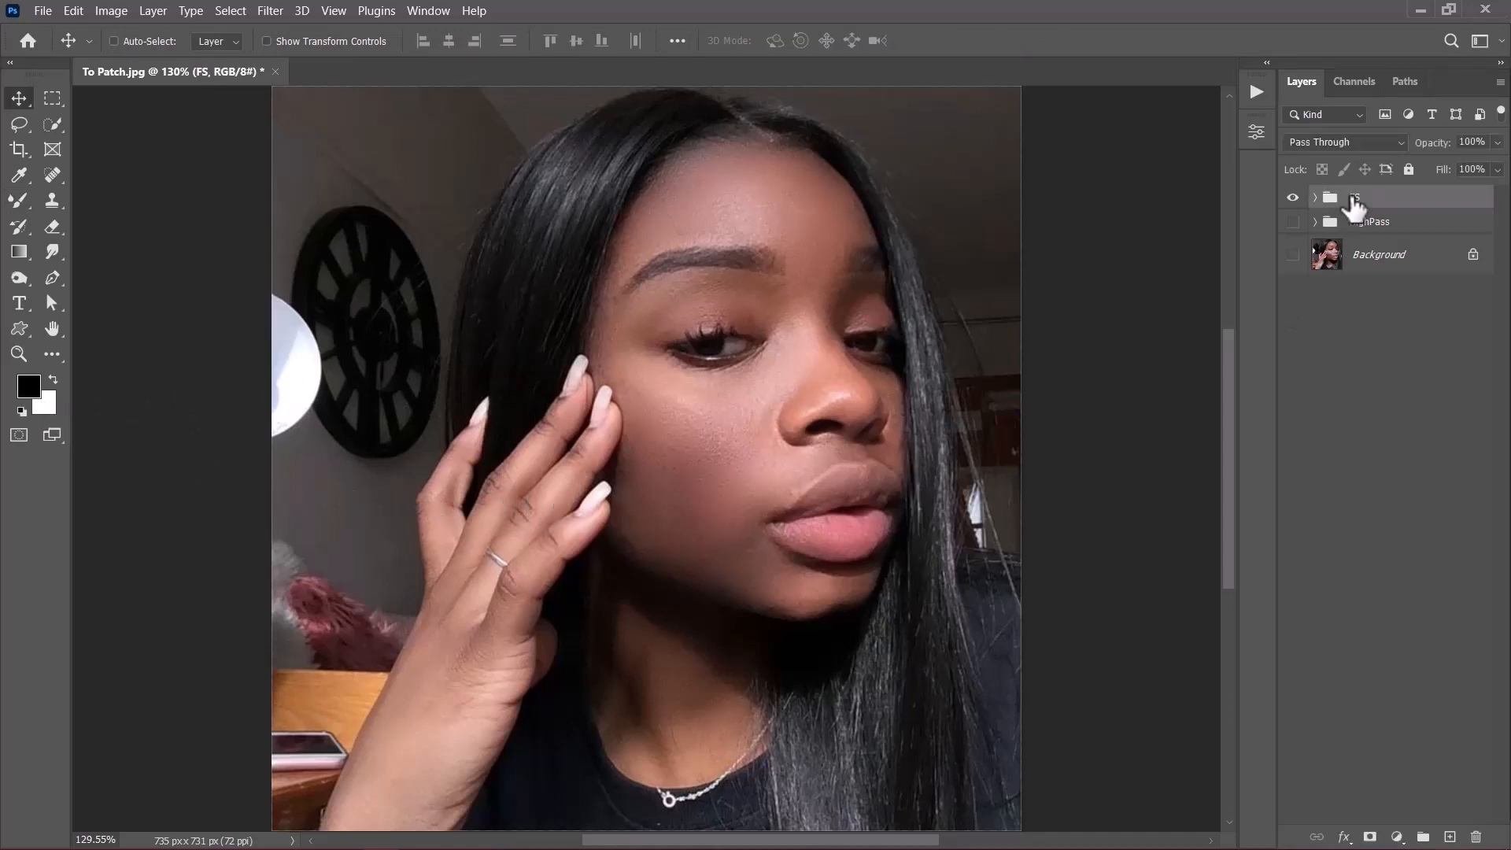
click(1397, 837)
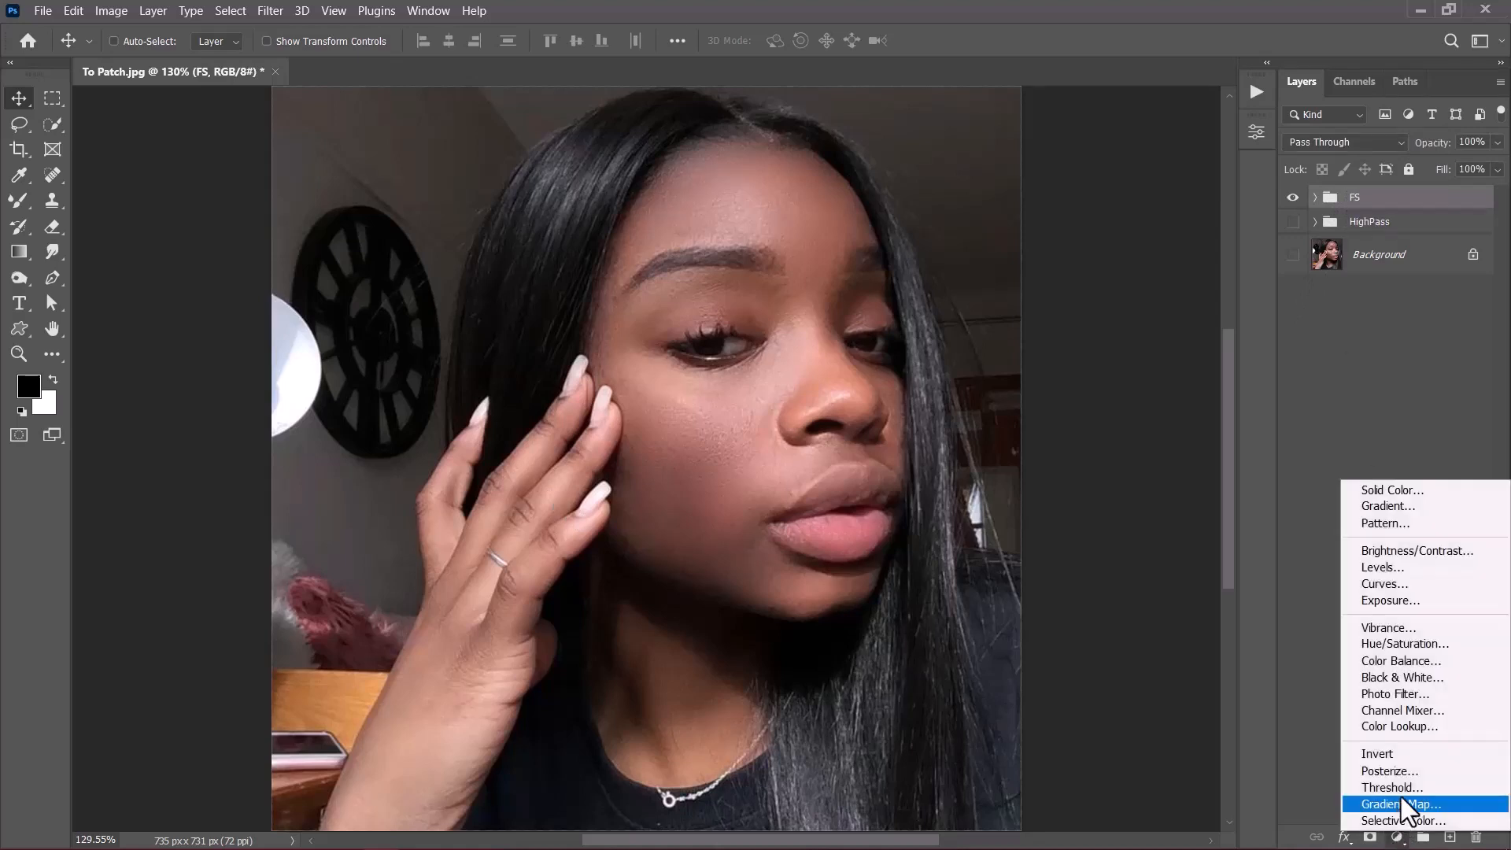
click(1401, 804)
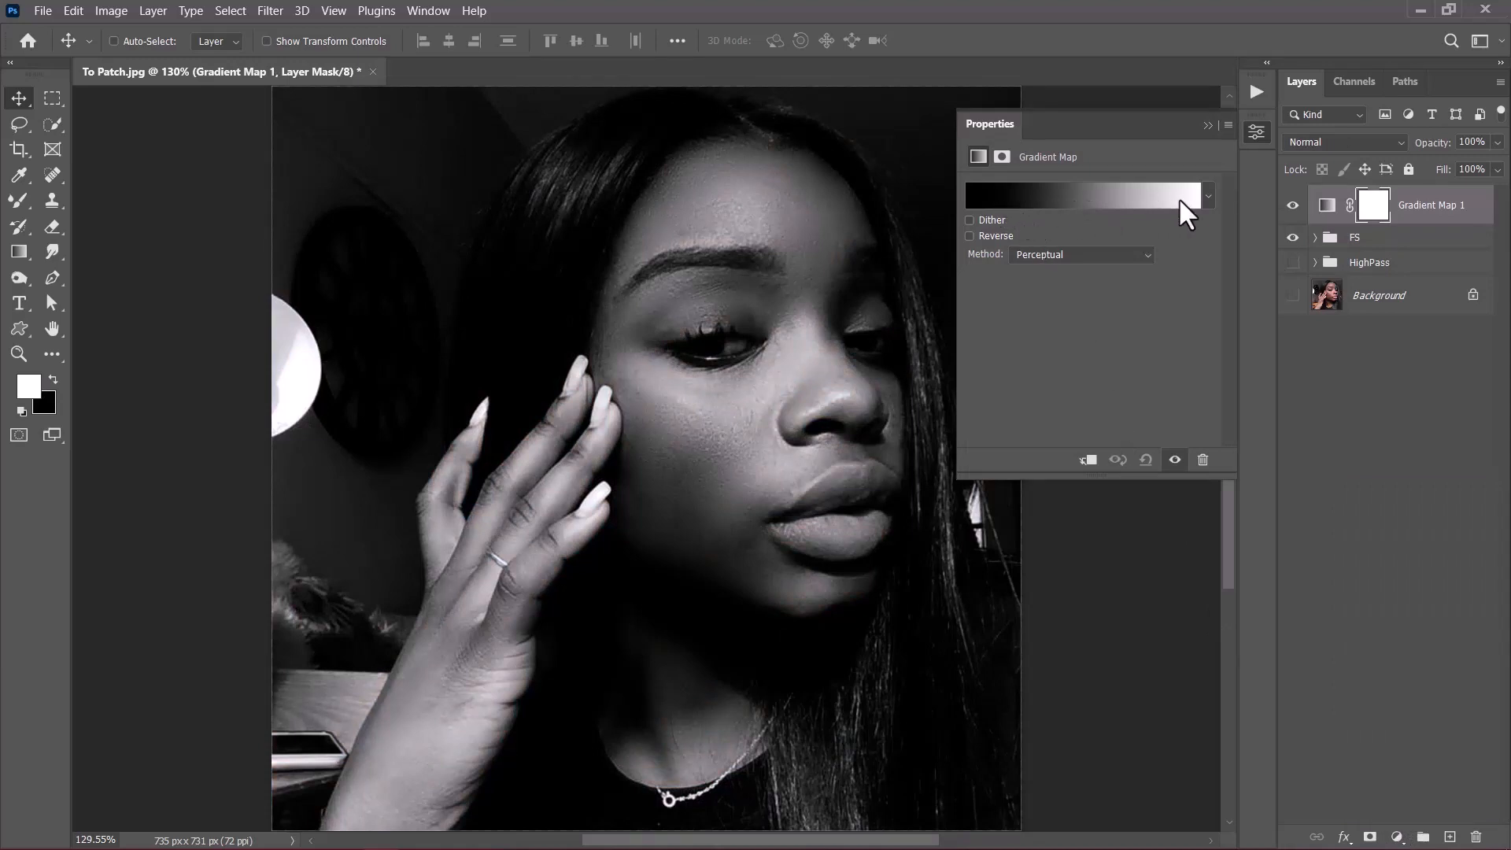
click(1421, 213)
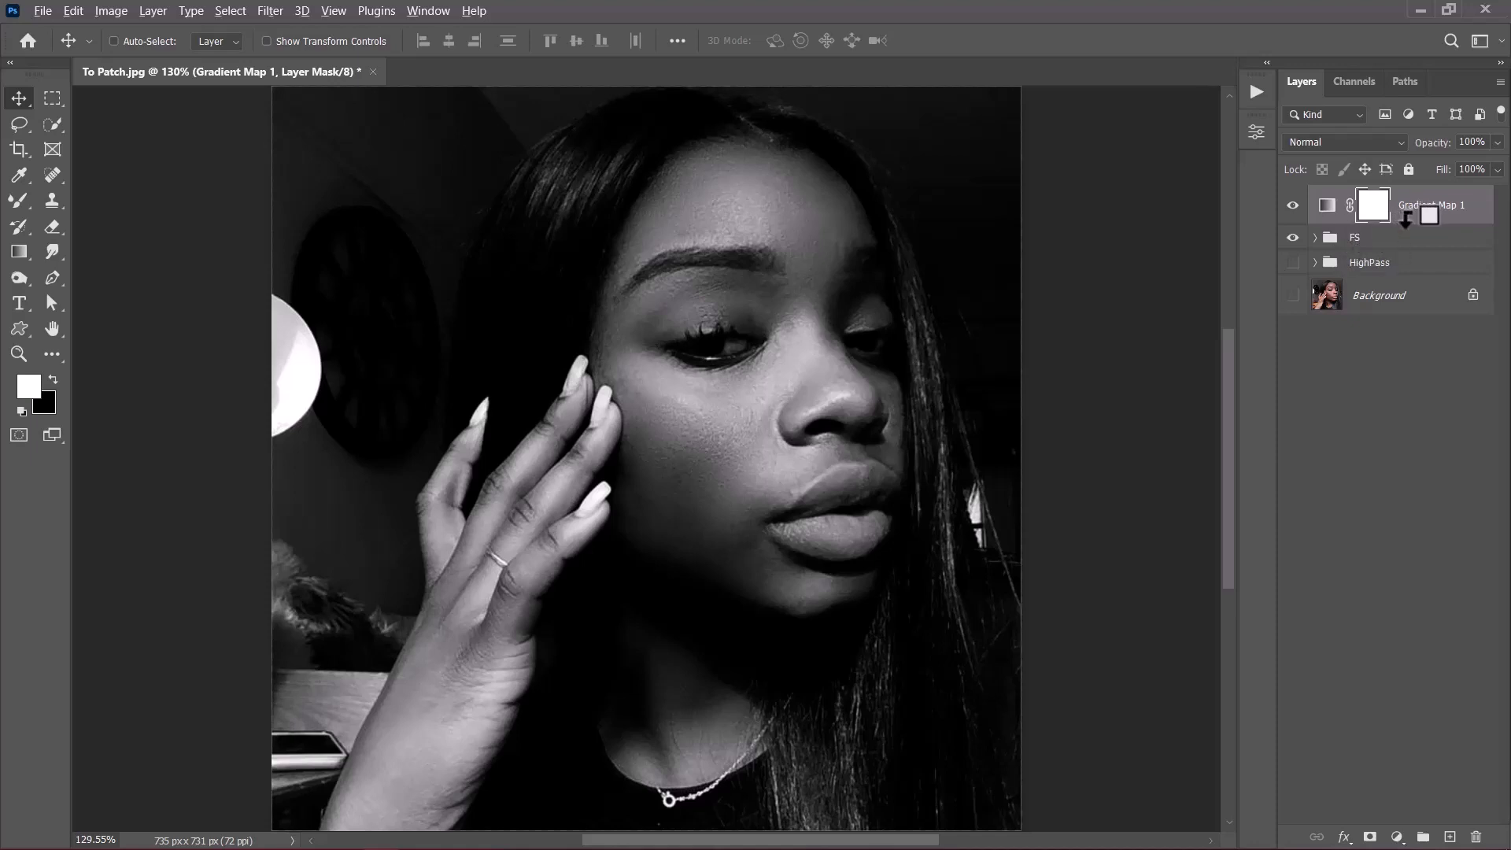
alt+click(1402, 216)
Step: Set the Gradient Map layer's blend mode to Soft Light and its opacity to 30%
click(1326, 139)
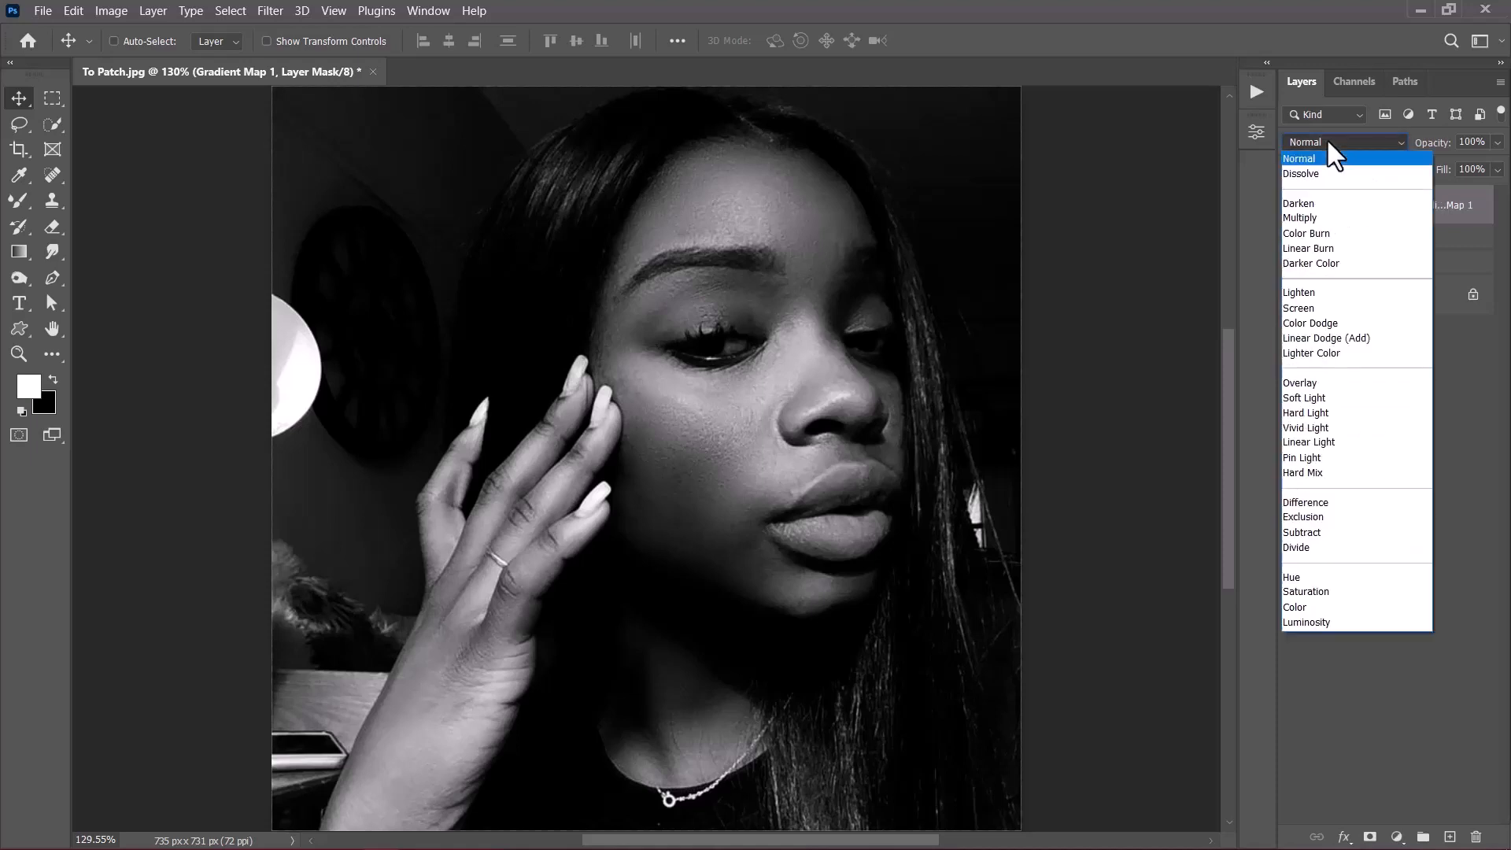
click(1314, 396)
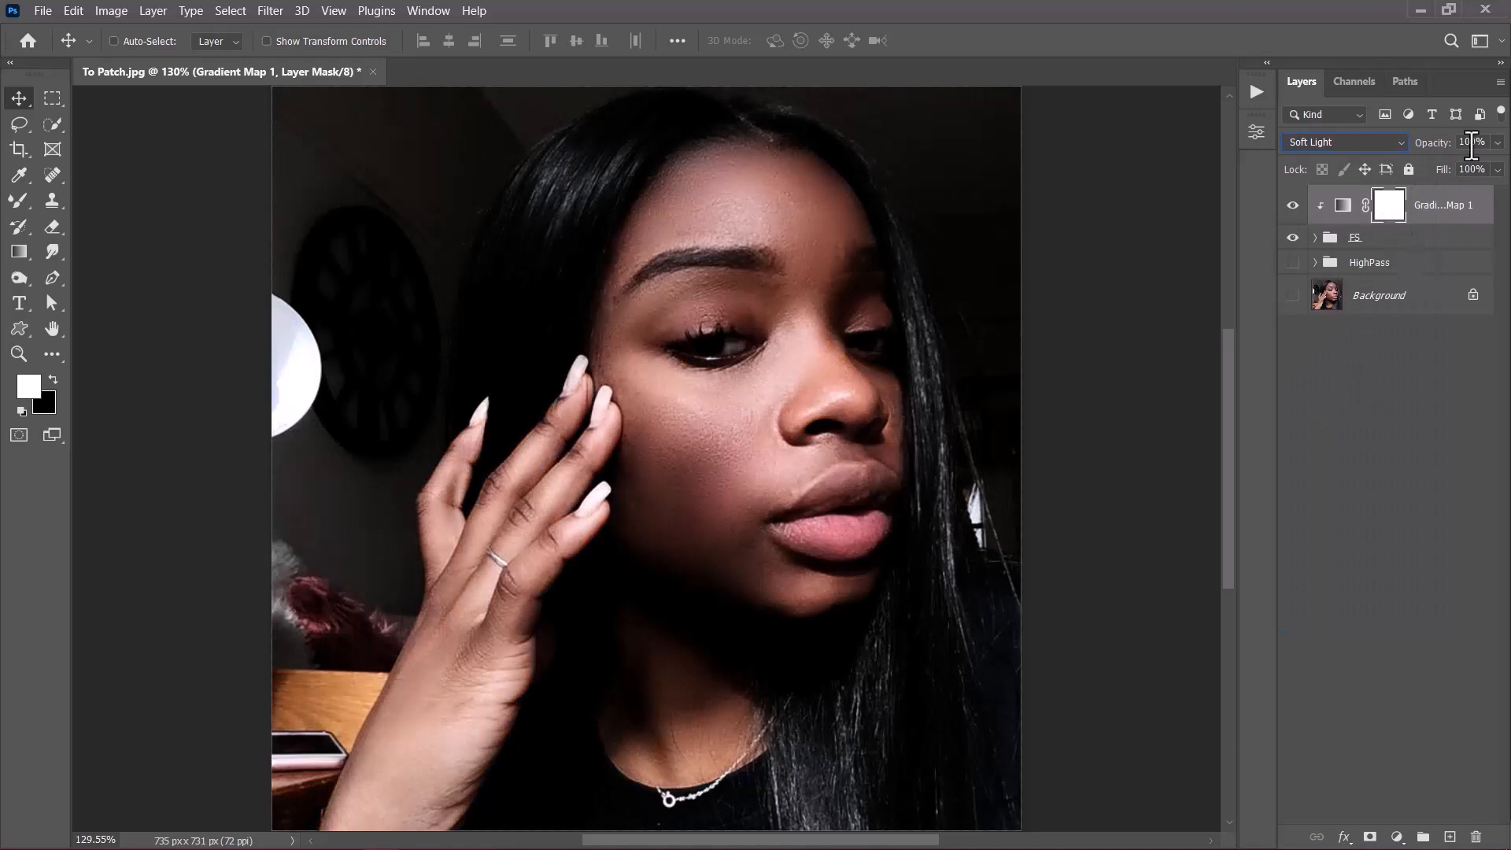
text(30)
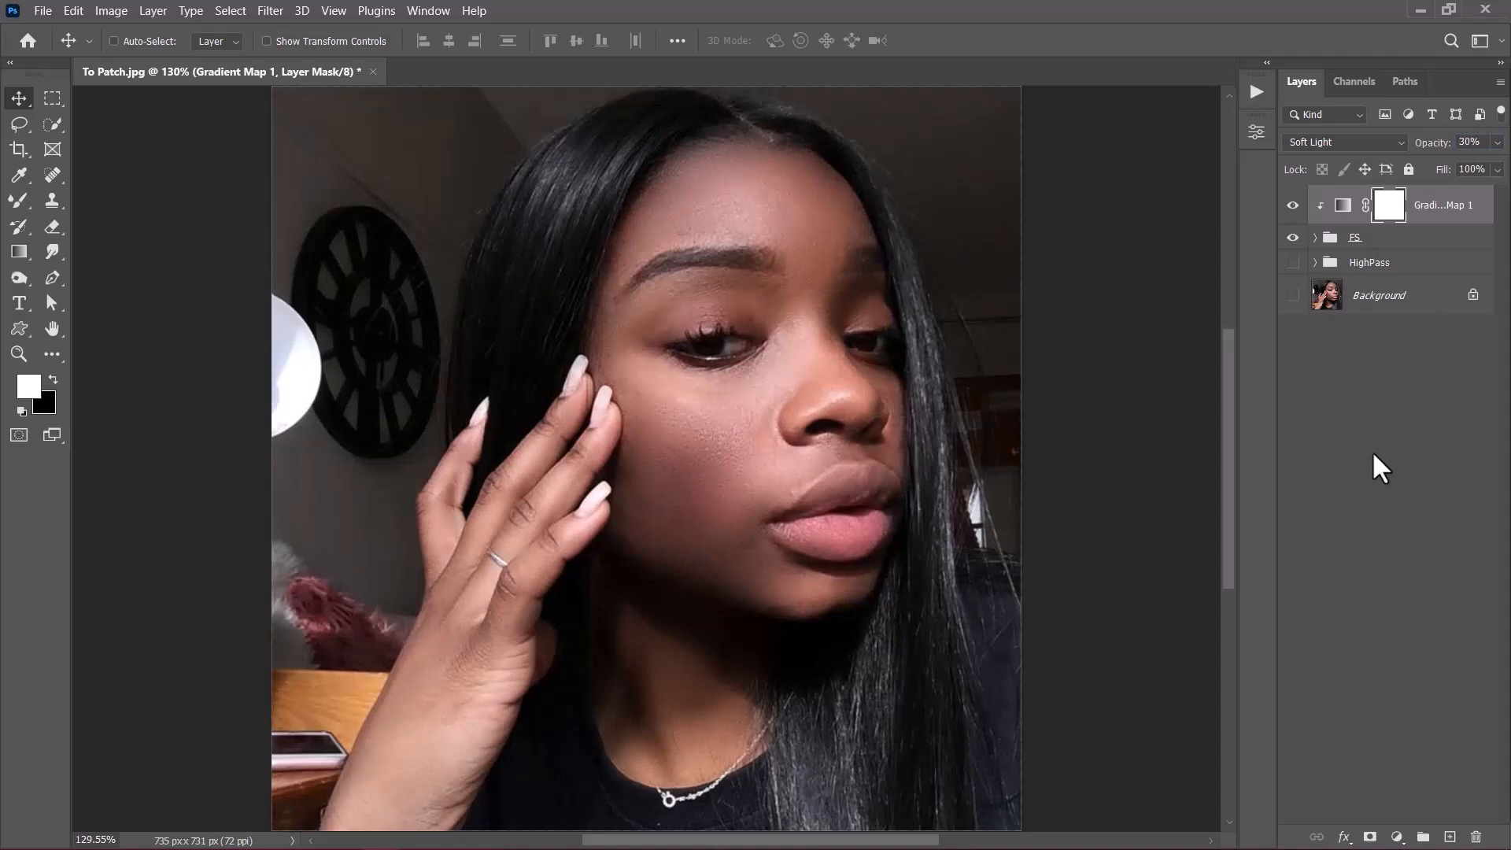
Step: Add a clipped Levels adjustment above the Gradient Map with the black input at 18 and the white input at 216
click(1397, 837)
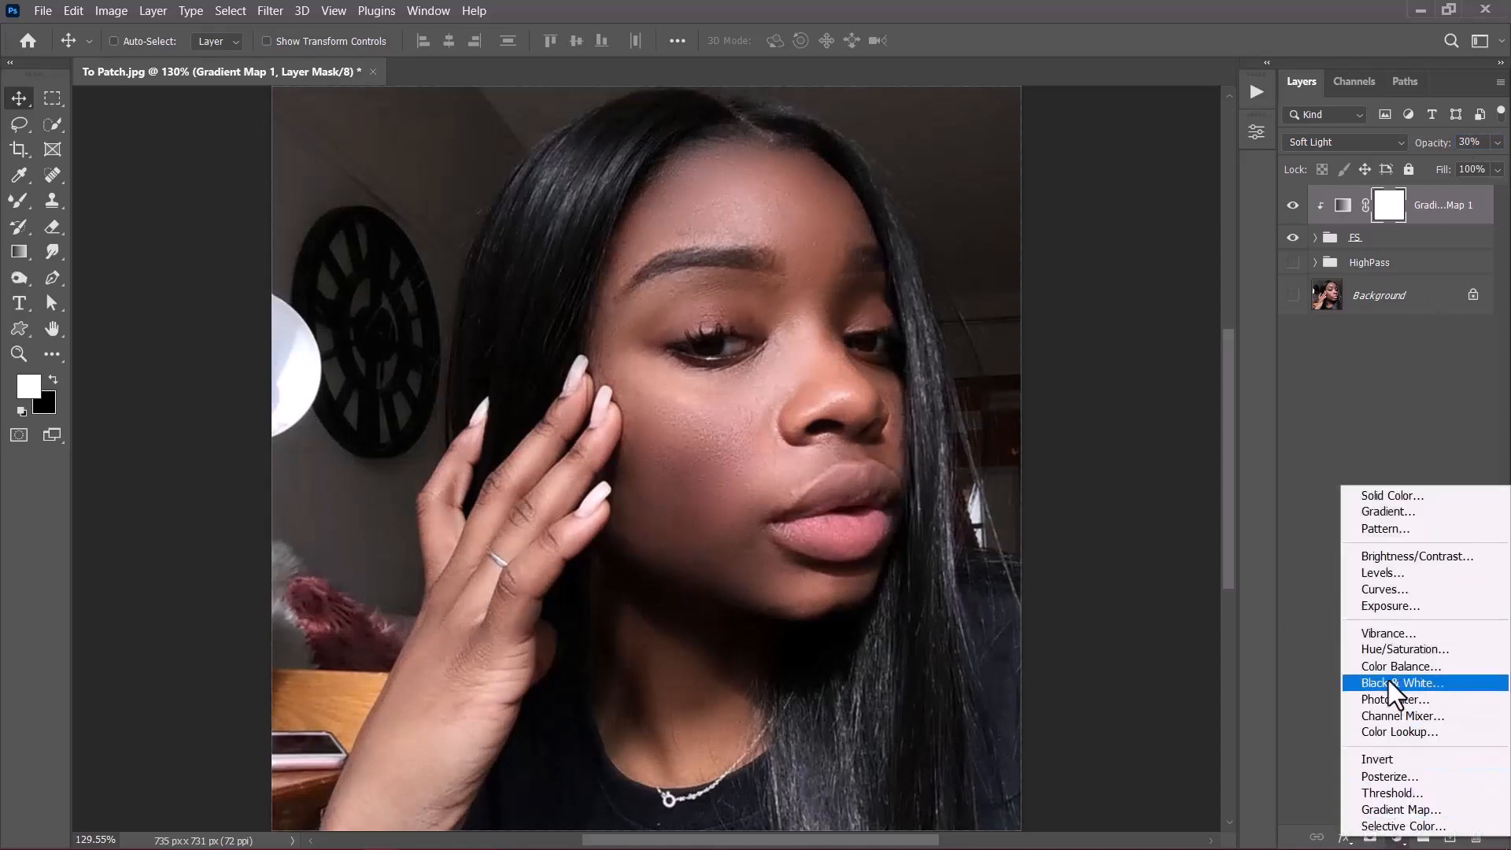
click(1381, 575)
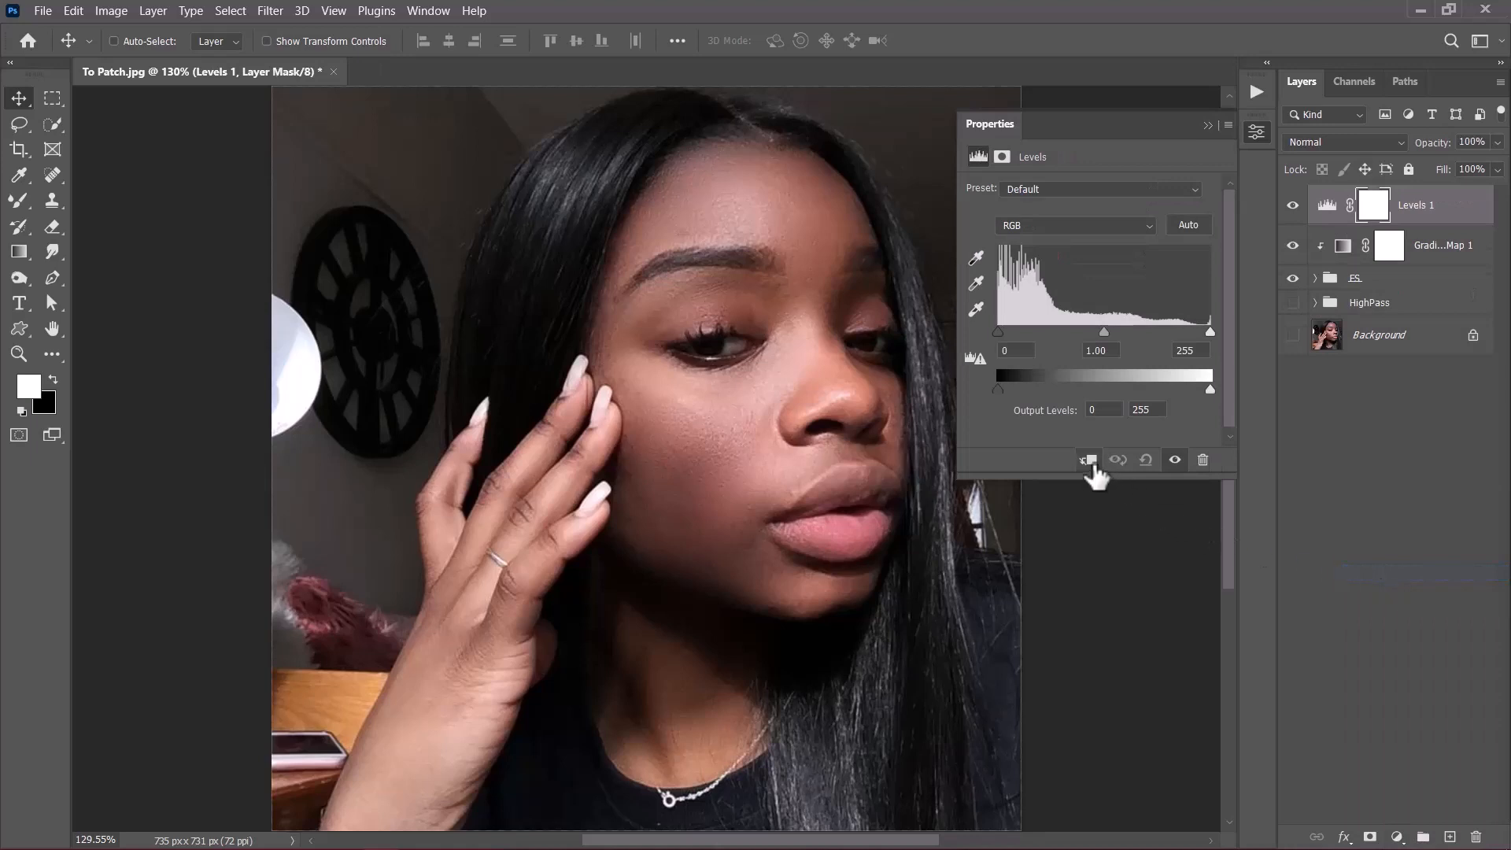
click(1090, 460)
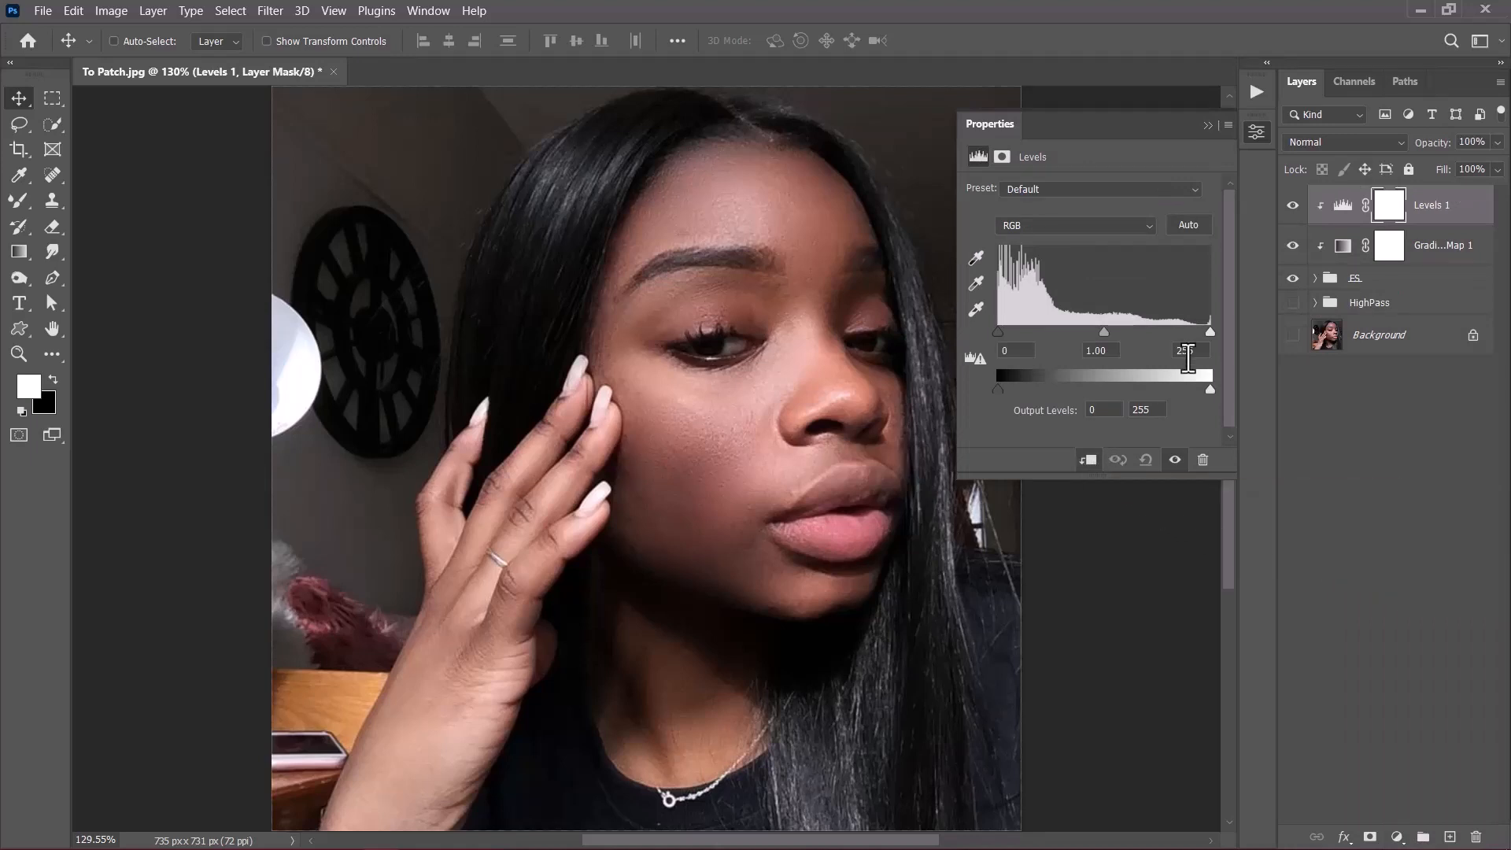
drag(1214, 333, 1157, 331)
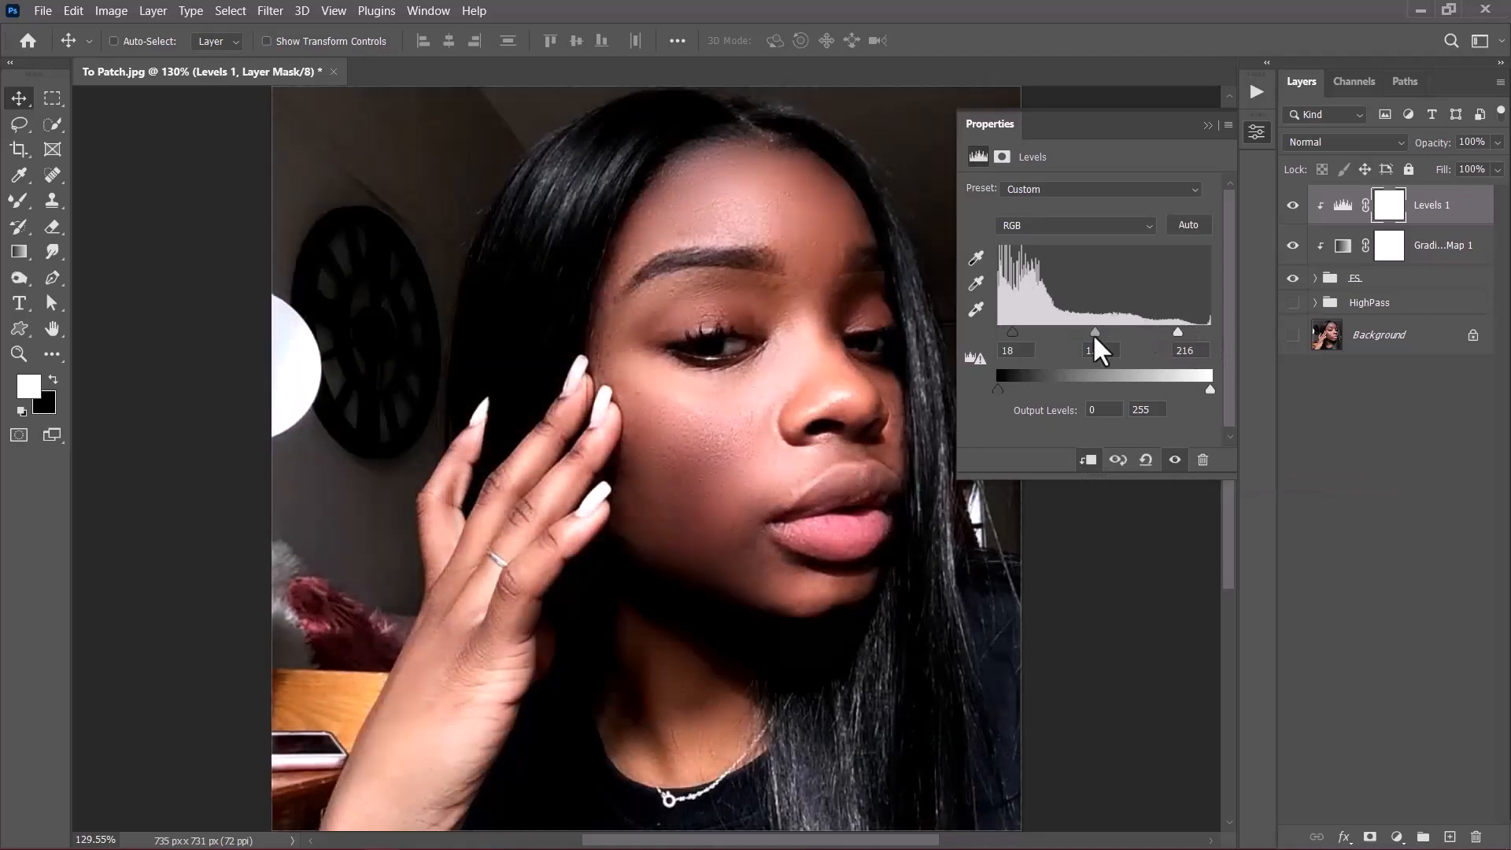
click(1208, 125)
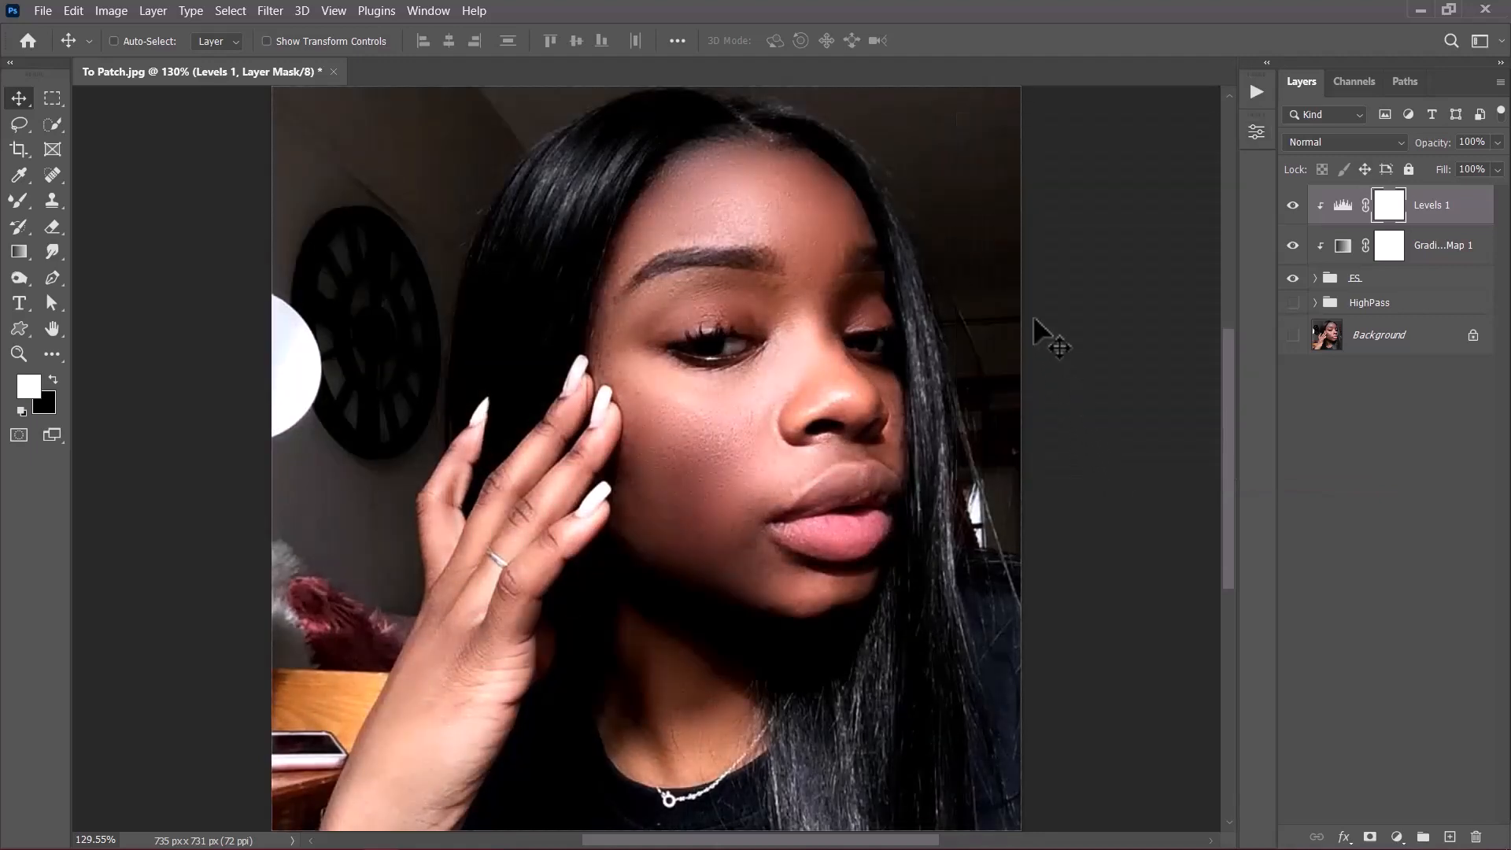
Step: Set the Levels layer's blend mode to Color and compare the image with the adjustment off and on
click(1327, 141)
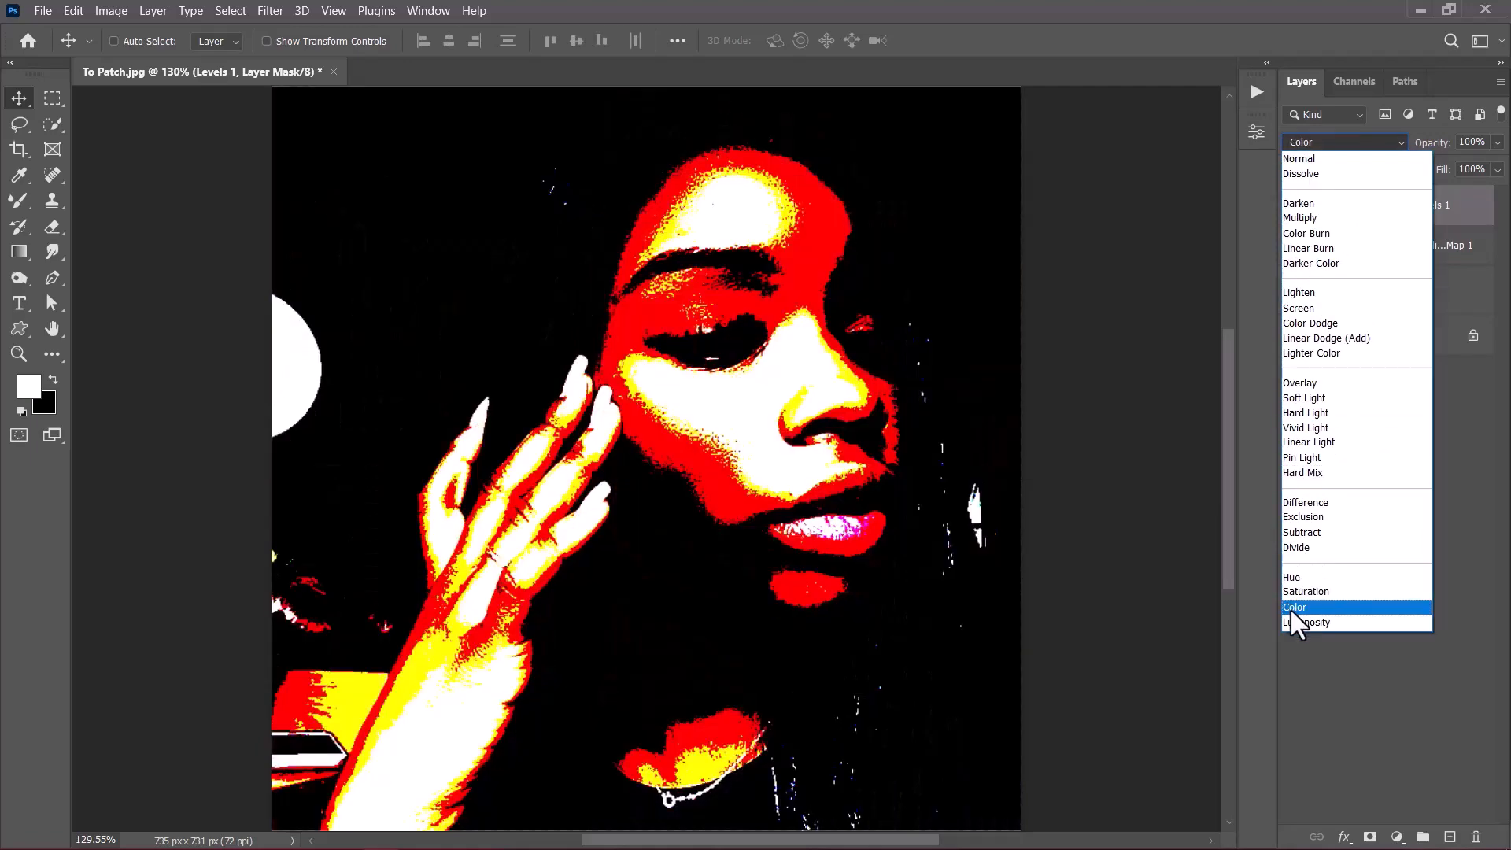
click(1292, 607)
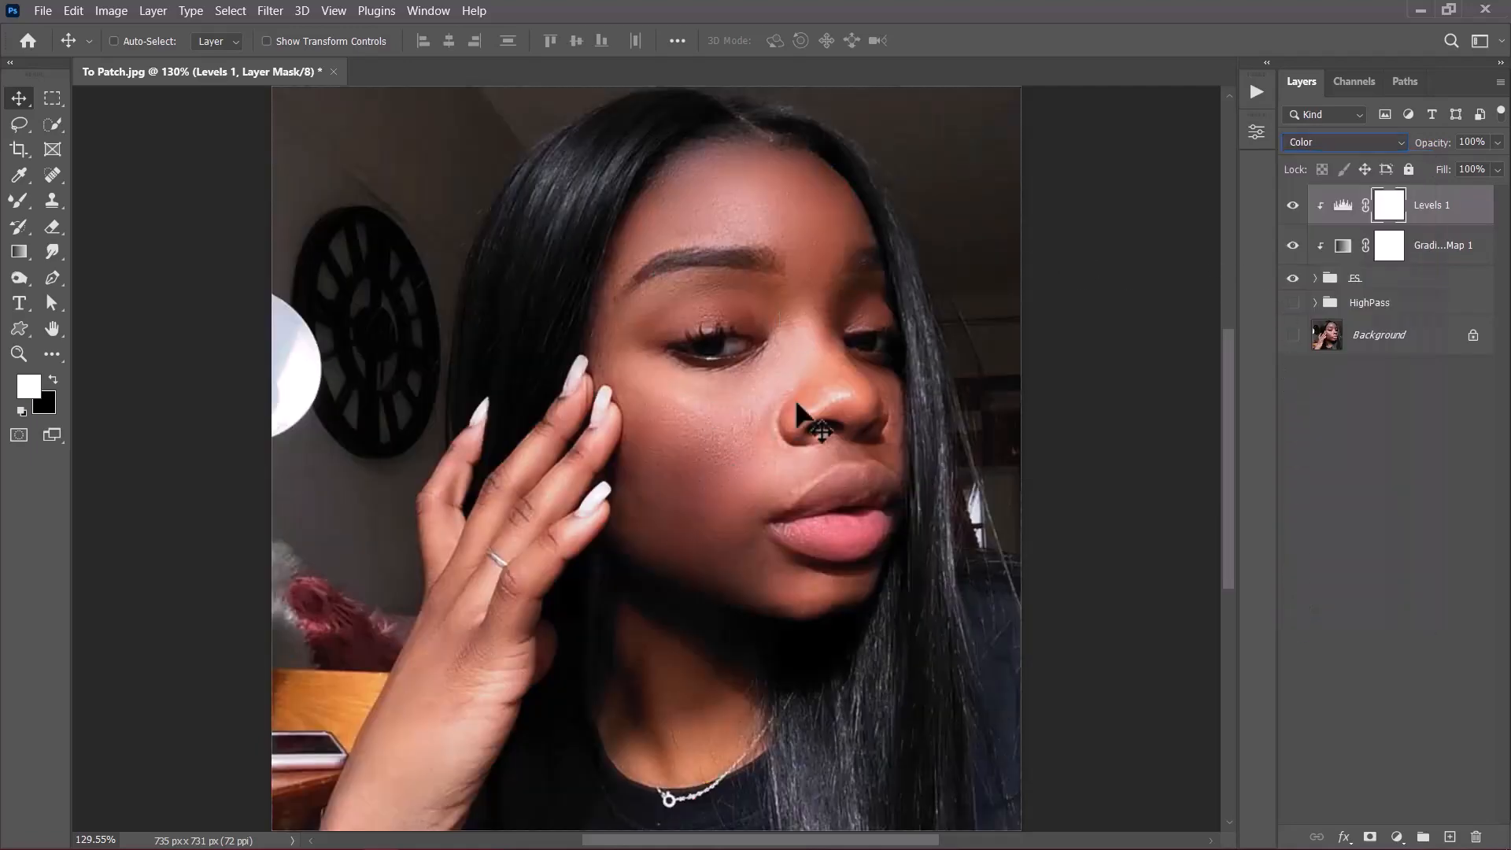
click(1292, 205)
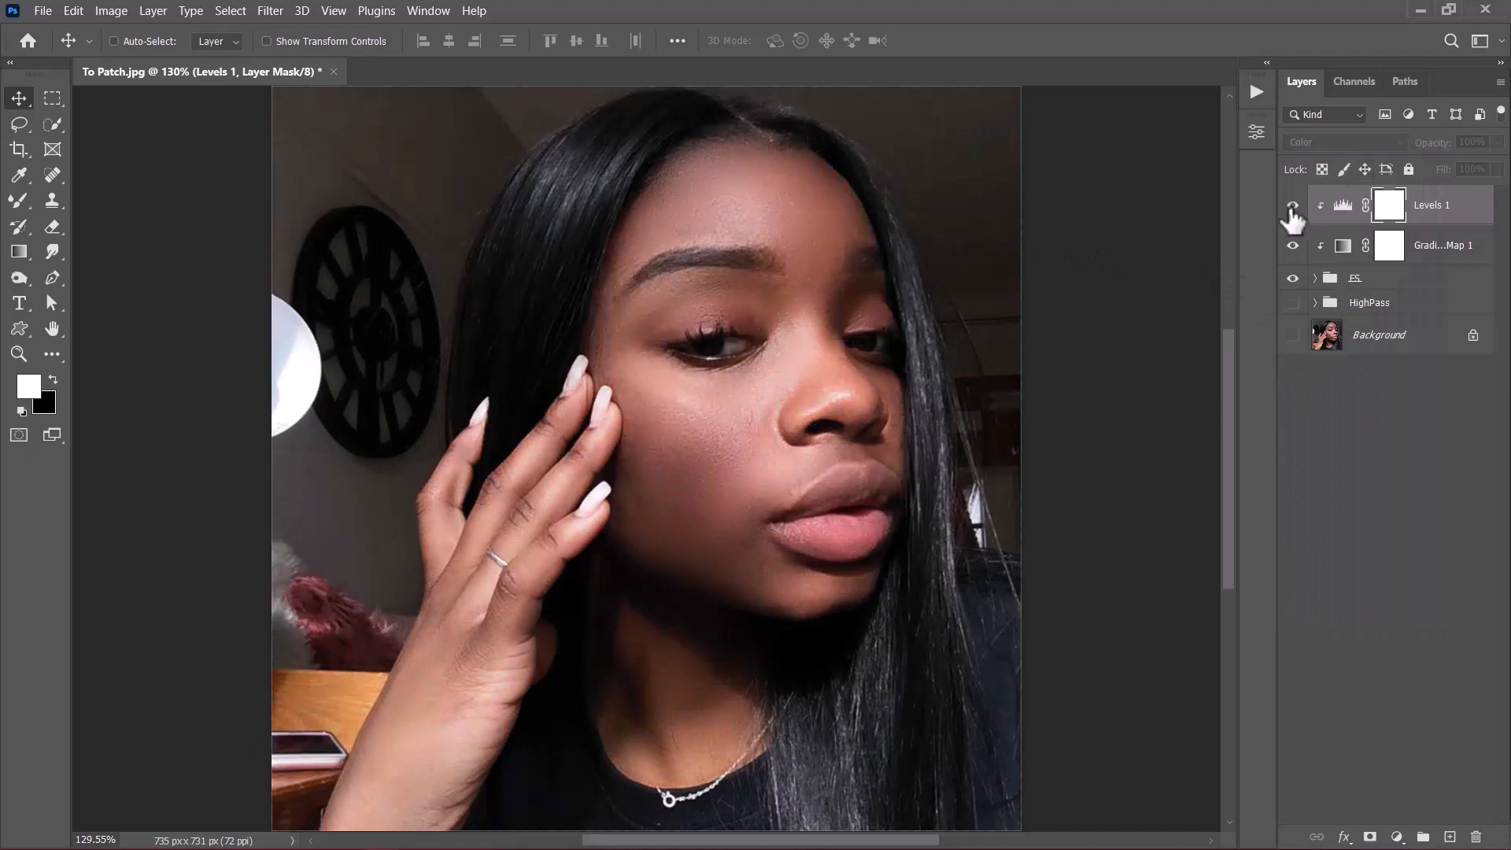
click(1292, 205)
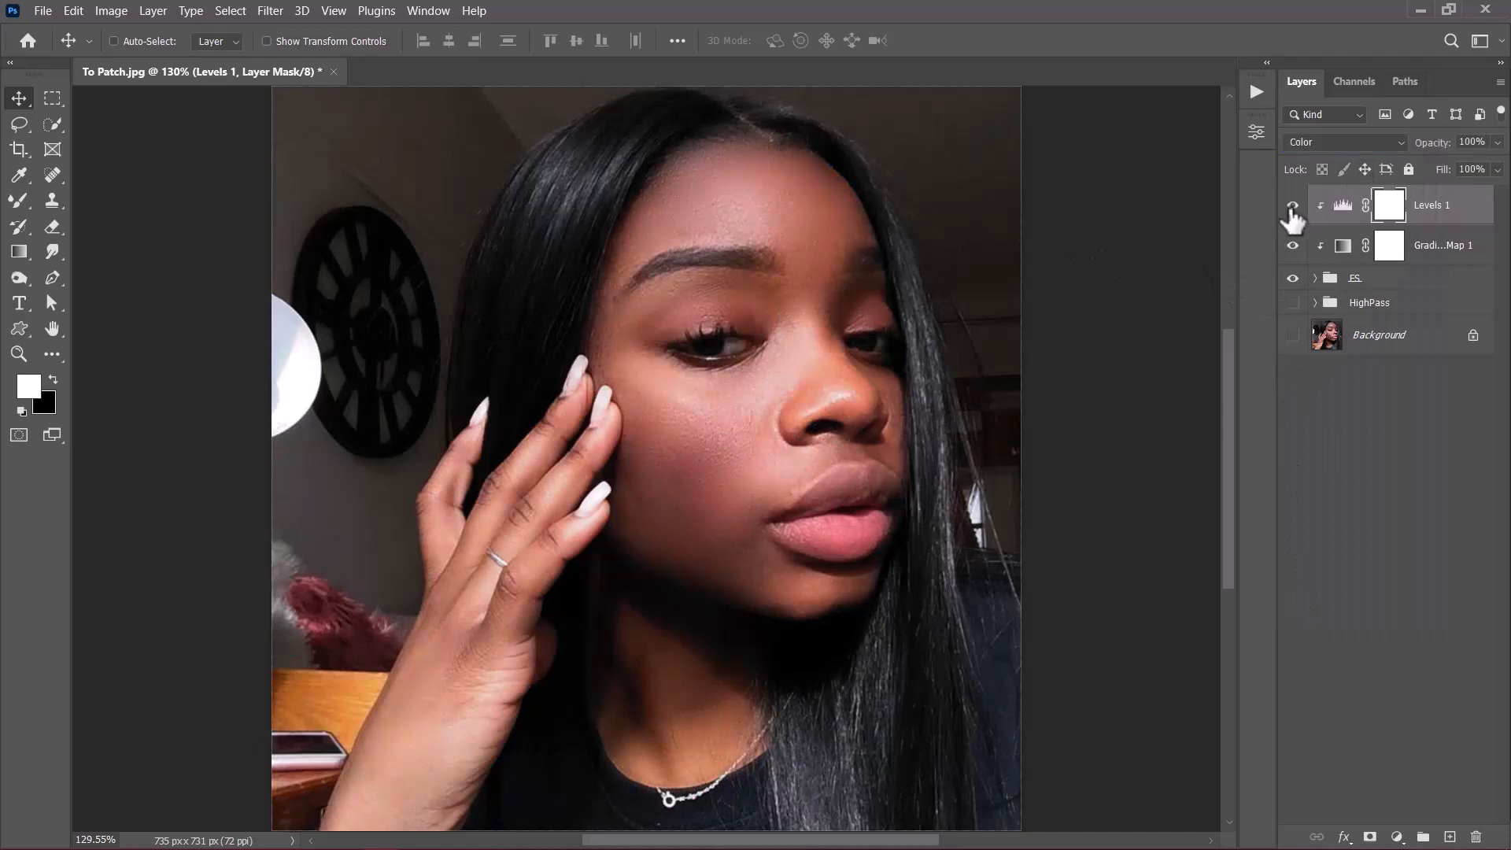
Step: Lower the white input level of the Levels adjustment further and reduce the layer's opacity to 50%
double_click(1344, 207)
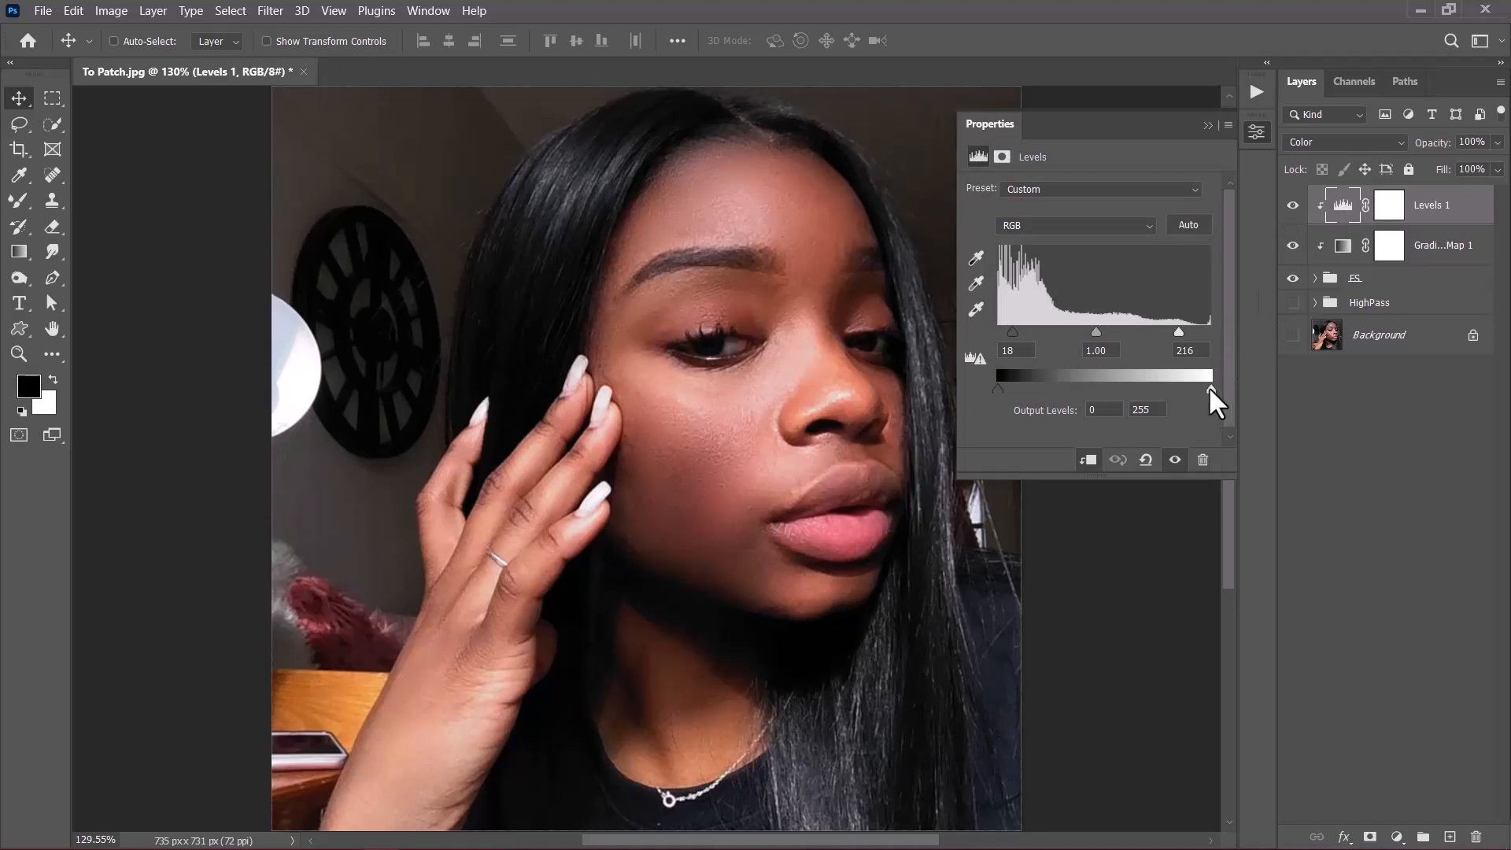
drag(1179, 332, 1160, 333)
mouse_move(1013, 332)
mouse_down()
mouse_move(1027, 331)
mouse_move(1014, 333)
mouse_up()
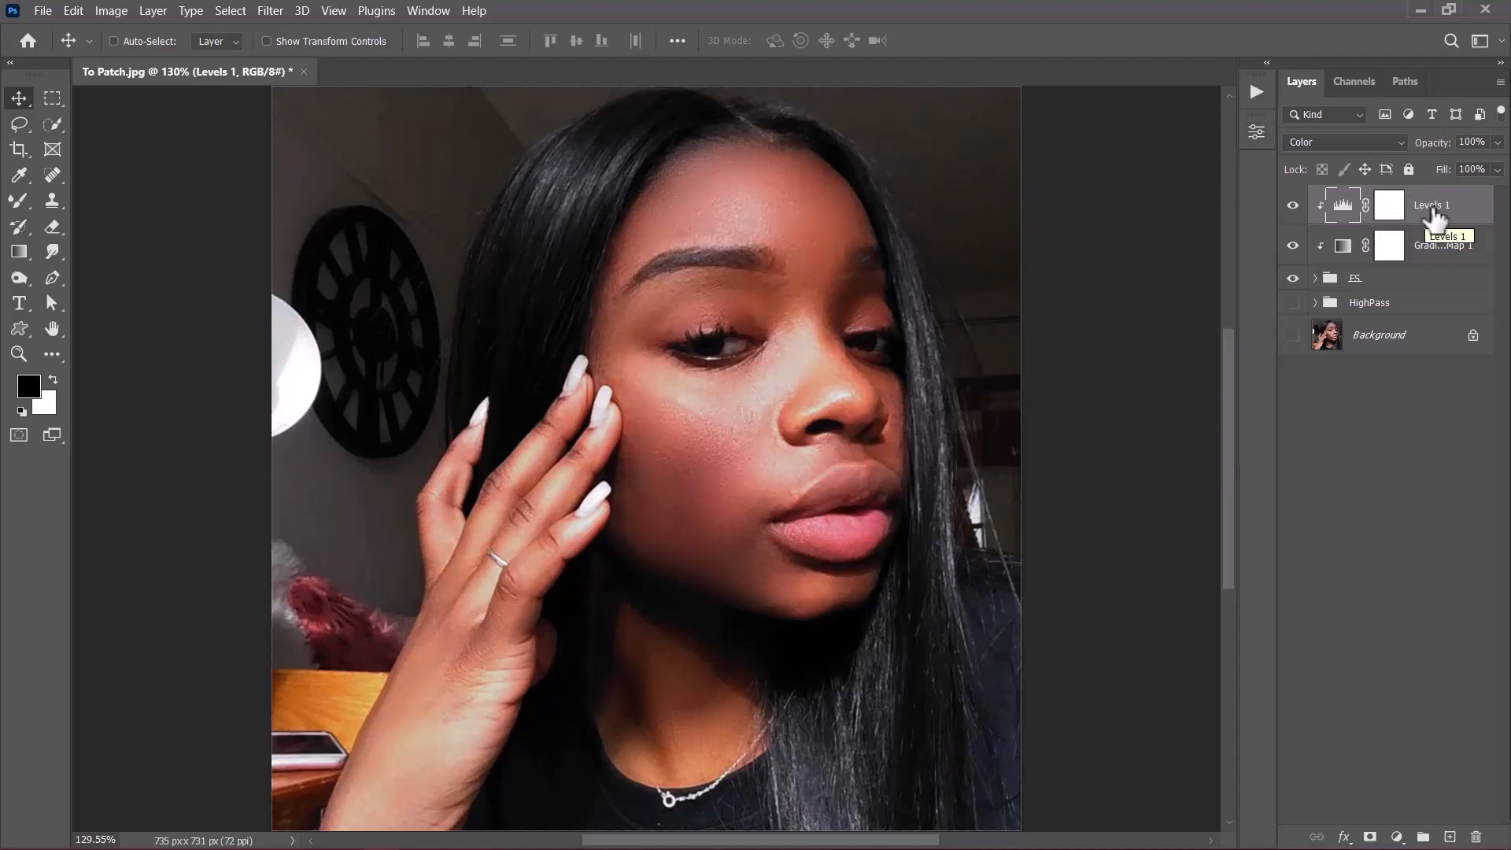
click(1471, 141)
text(50)
click(1389, 205)
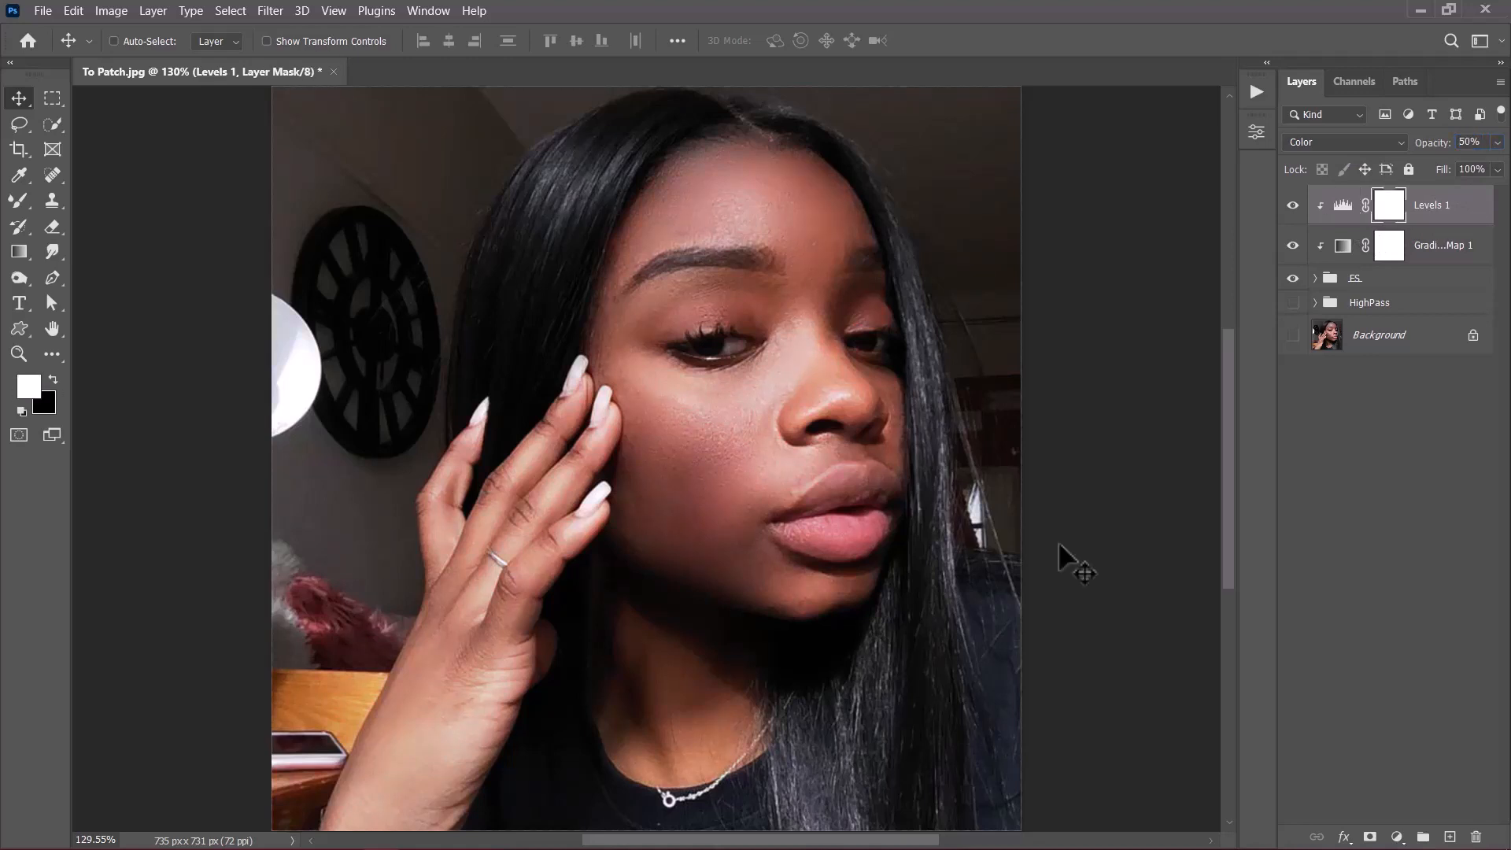
Step: Add a Color Lookup adjustment clipped above the Levels layer and load the Crisp_Warm.look 3D LUT
click(1396, 837)
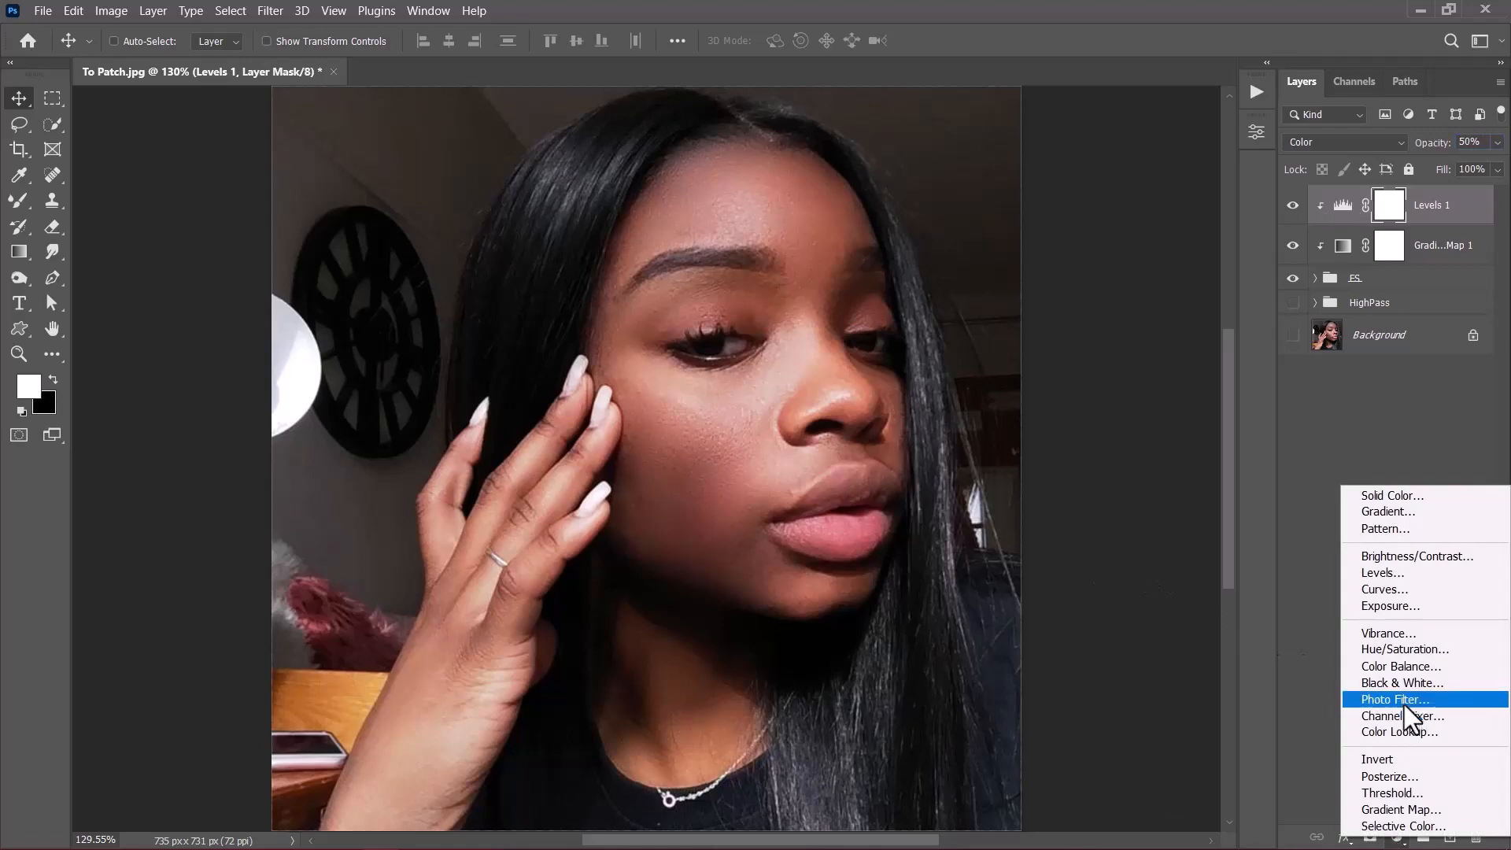
click(1401, 732)
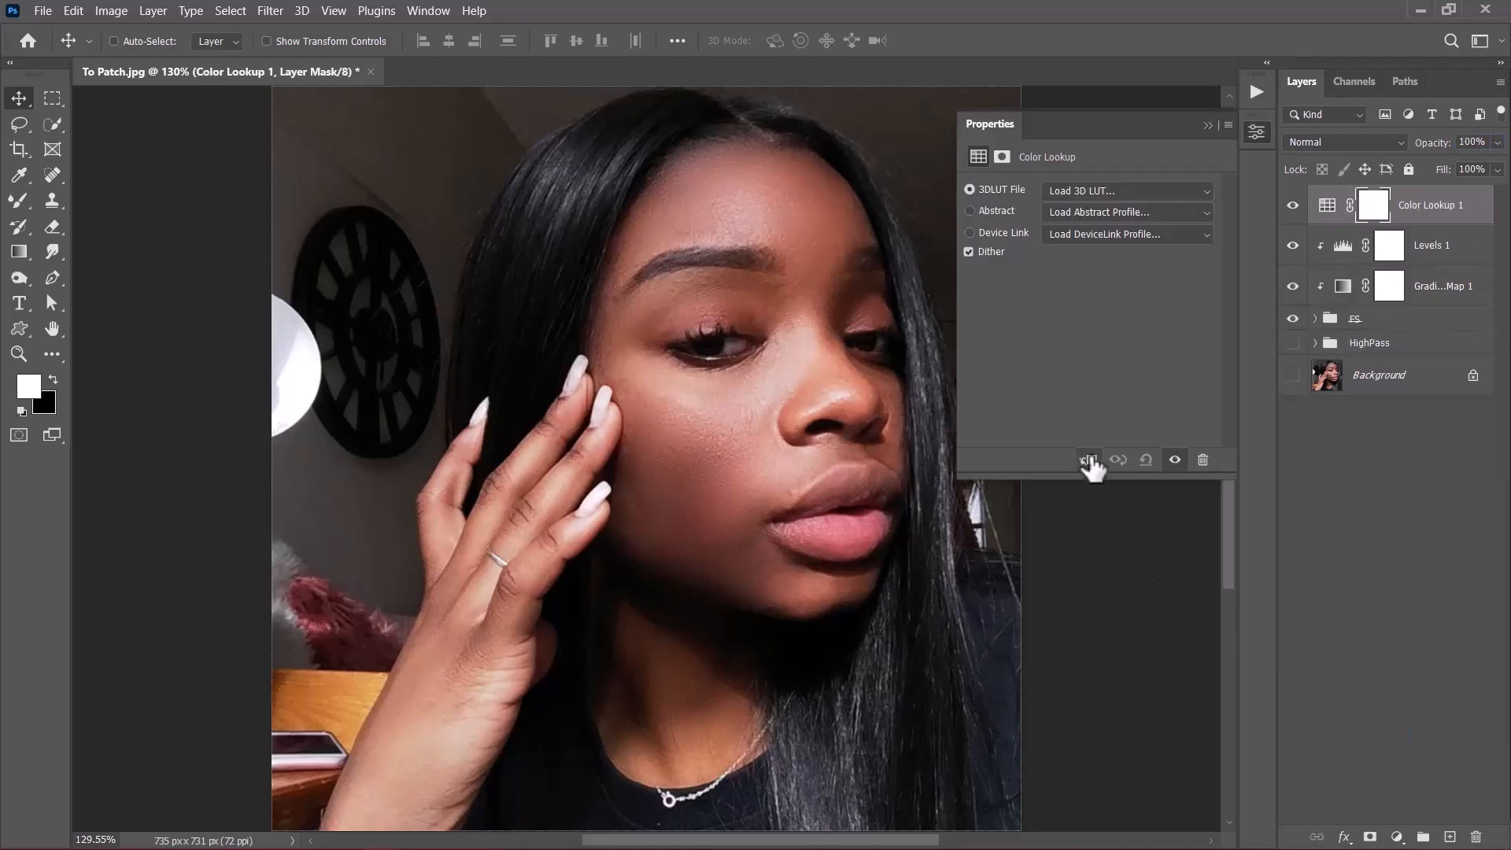
click(1088, 461)
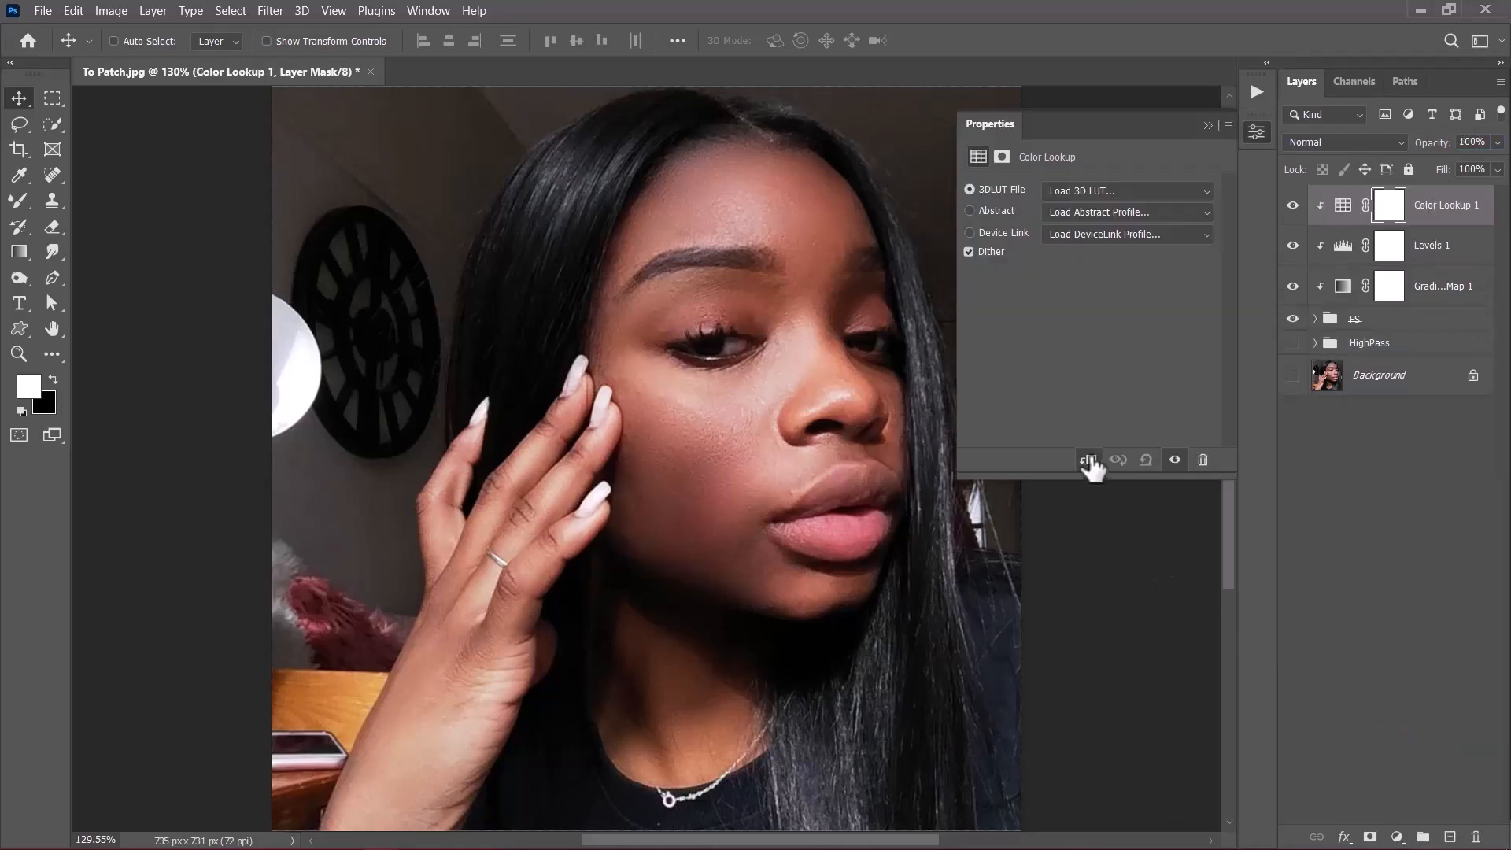
click(1119, 190)
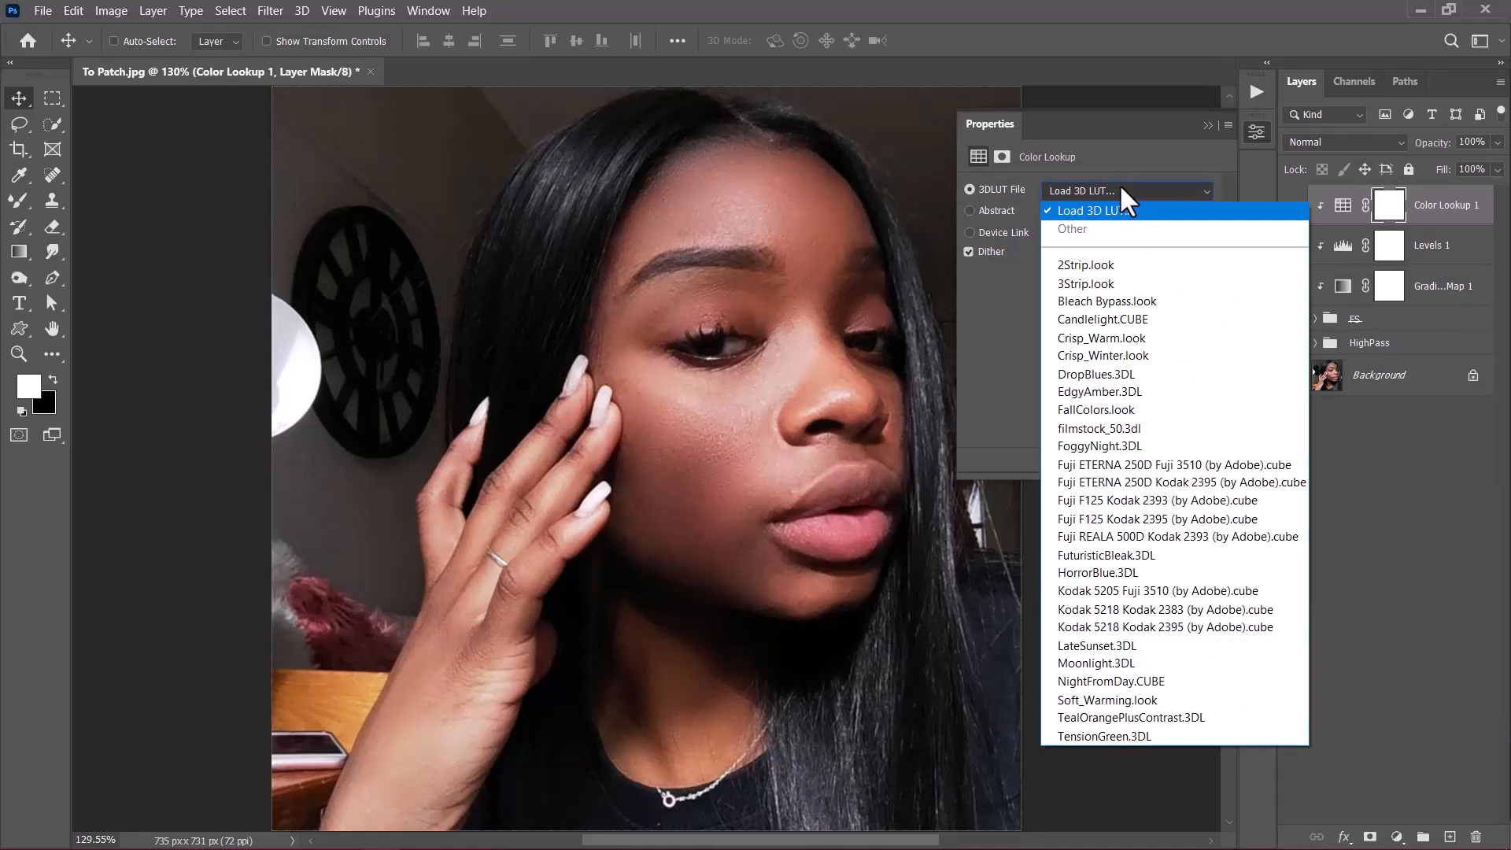
click(1106, 338)
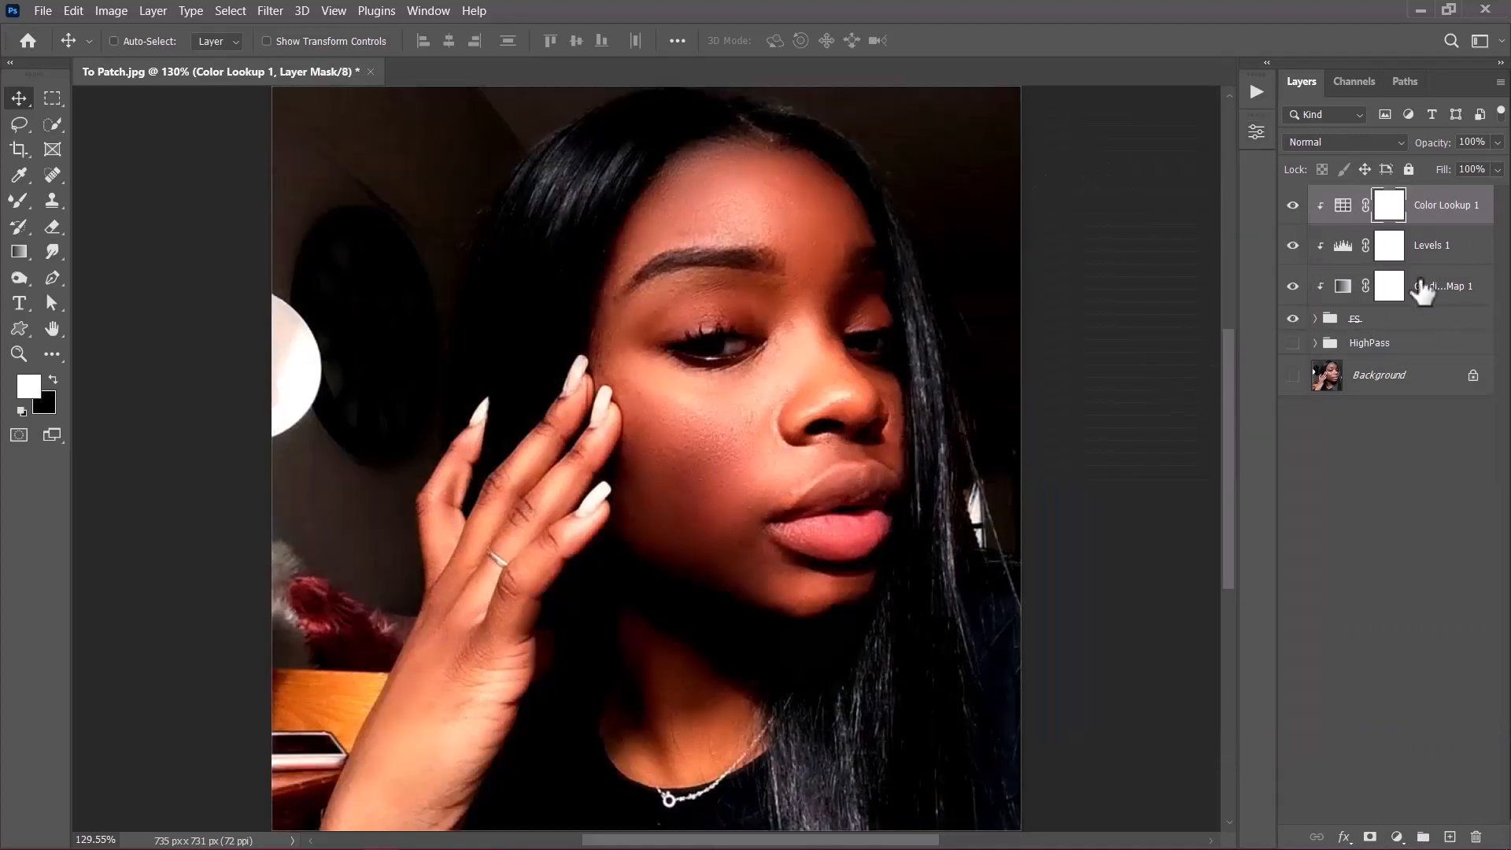
Step: Reduce the Color Lookup layer's opacity to 20% and compare the image with the adjustment off and on
click(1471, 141)
text(20)
key(Return)
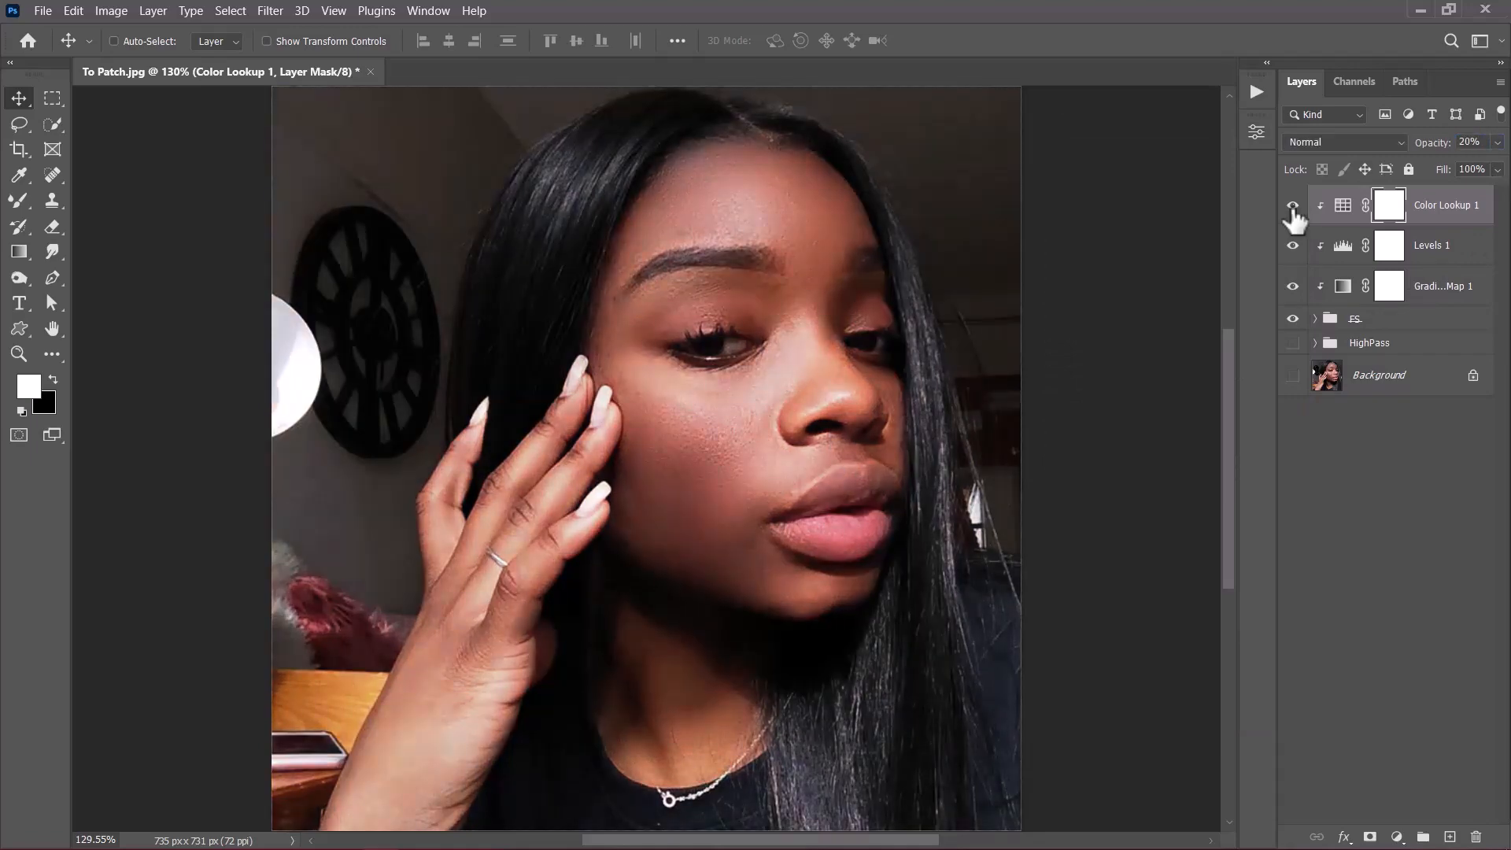
click(1293, 206)
click(1292, 205)
Step: Add a Selective Color adjustment clipped above the Color Lookup layer
click(1397, 839)
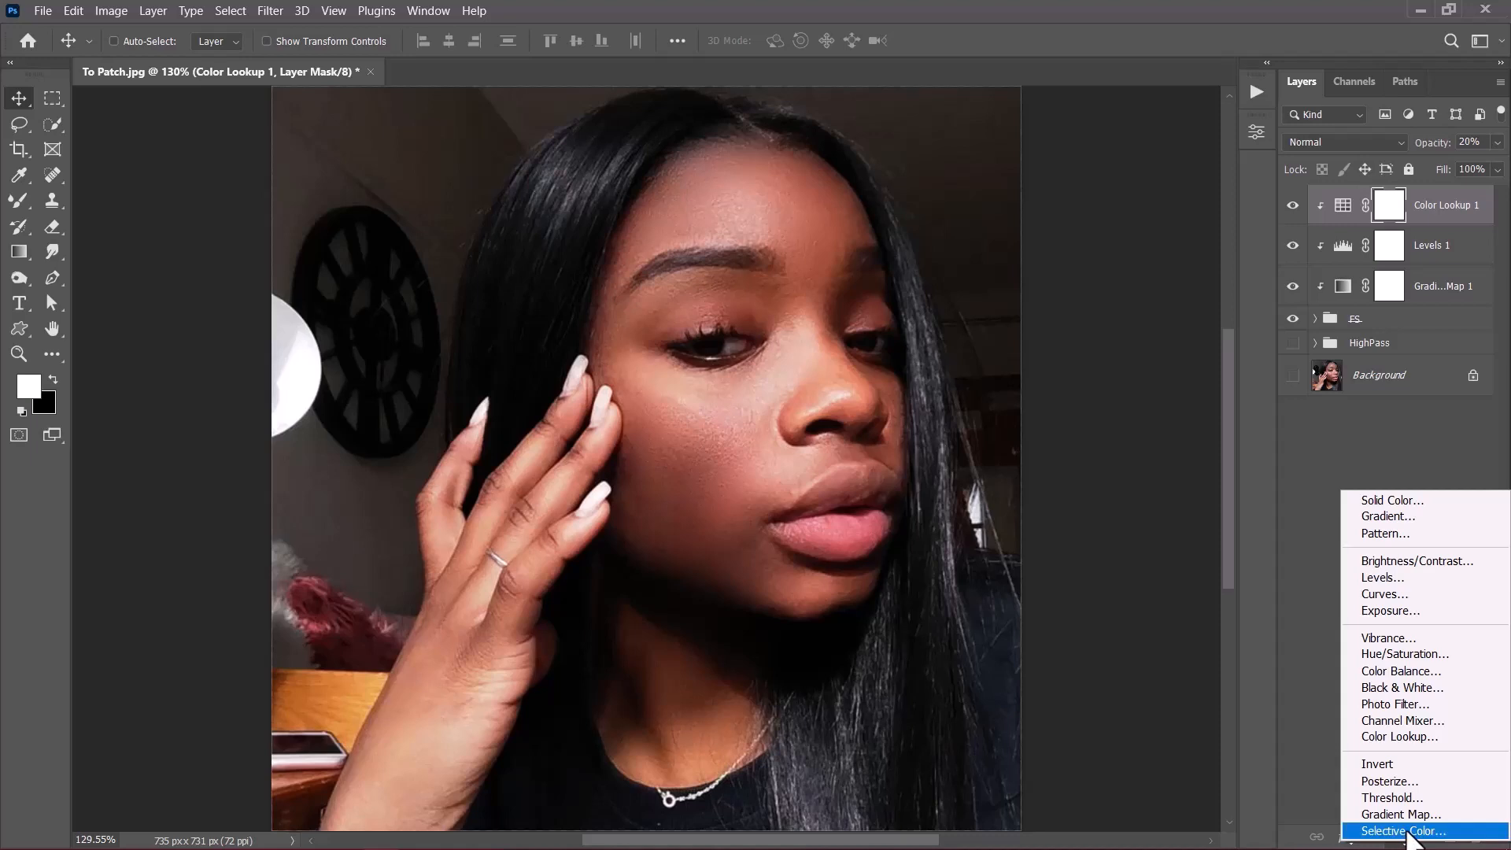
click(1404, 831)
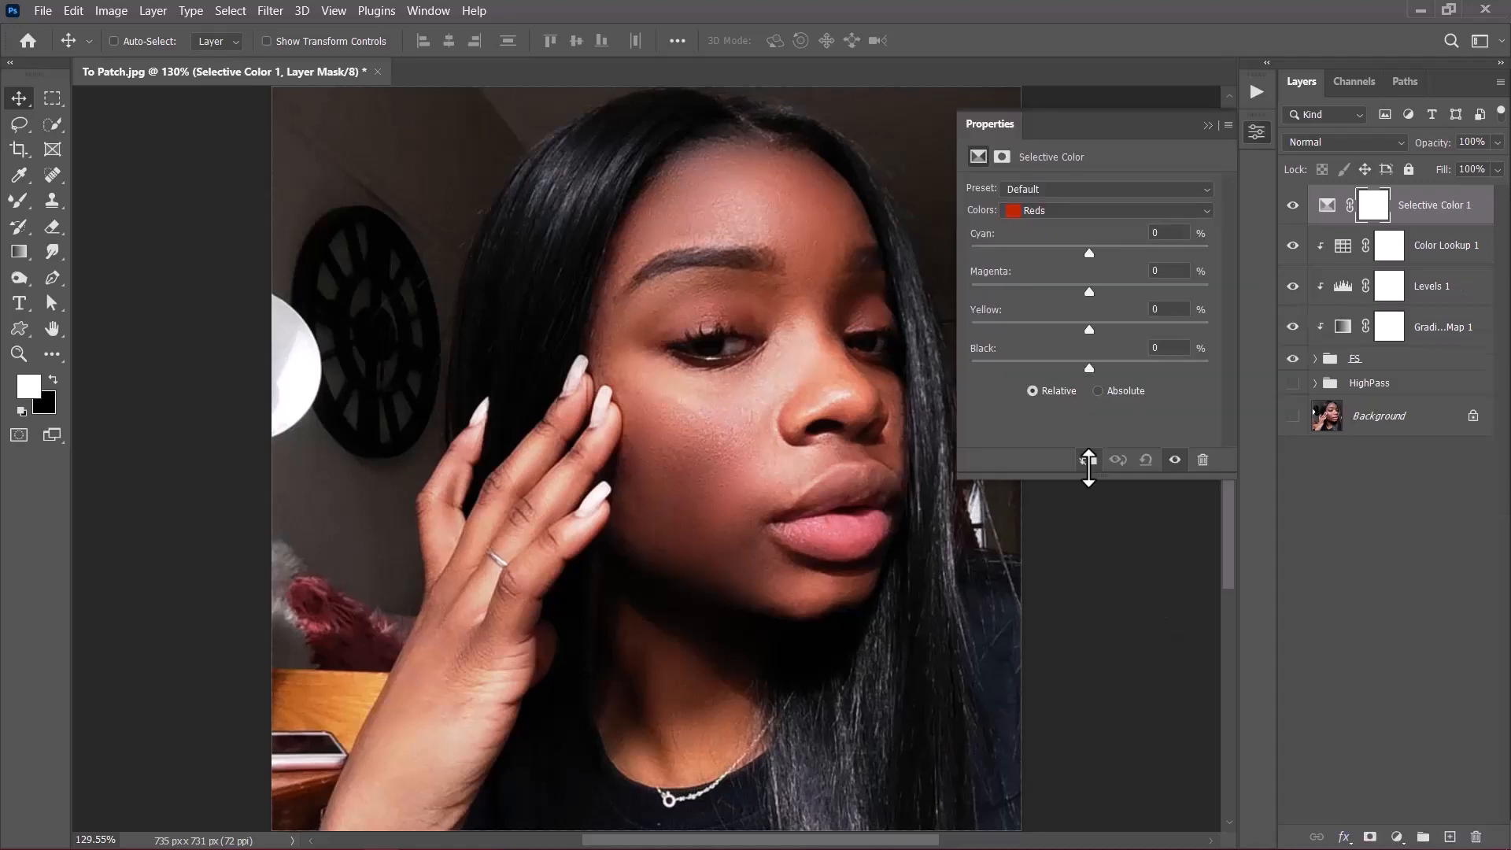
click(1089, 461)
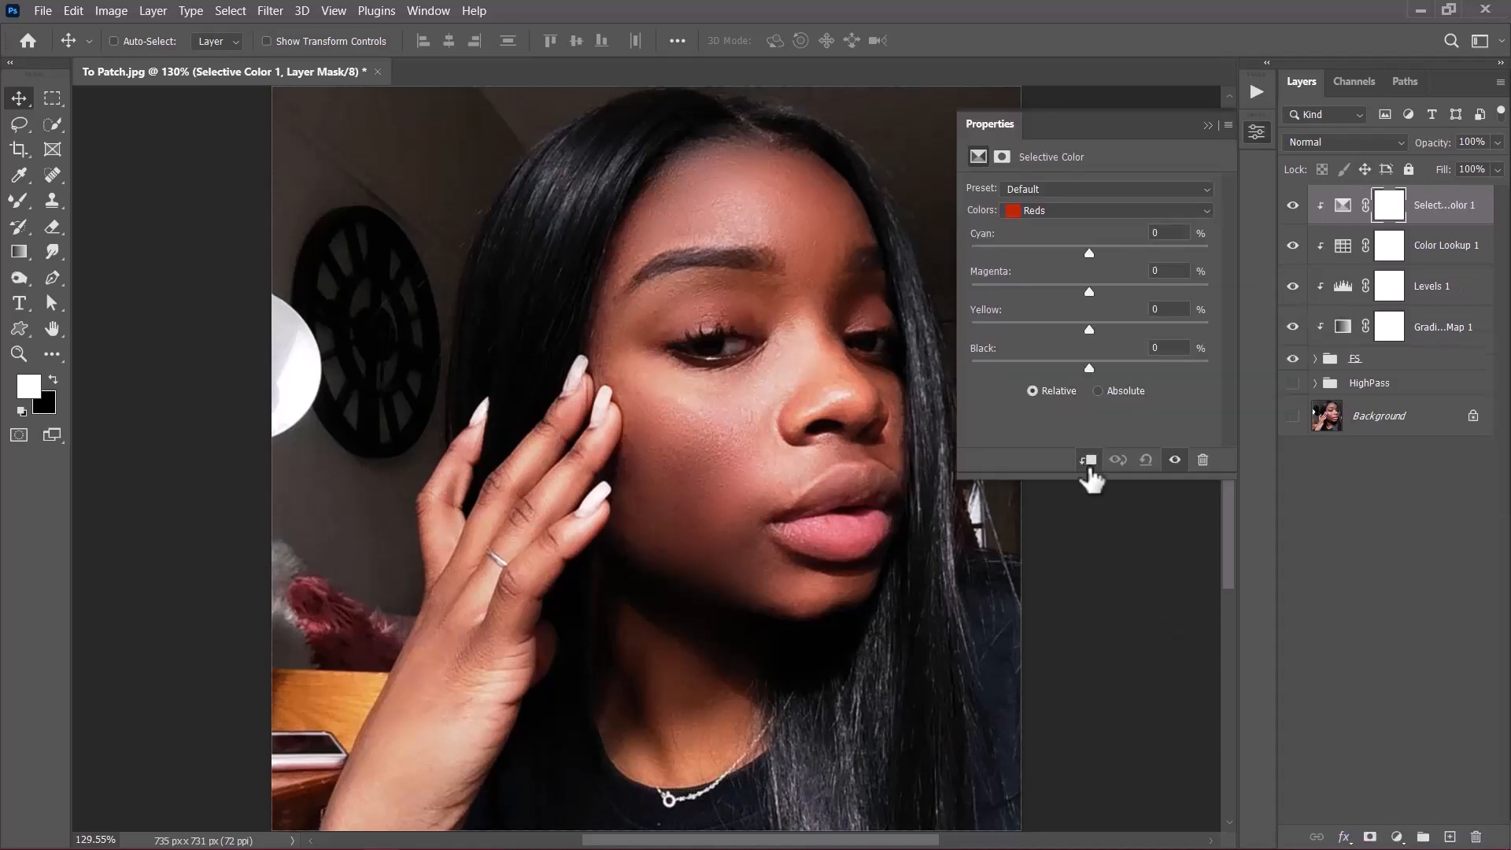
Step: For the Reds in Selective Color, set Cyan to -39%, Magenta to -41% and Yellow to +18%
click(1045, 209)
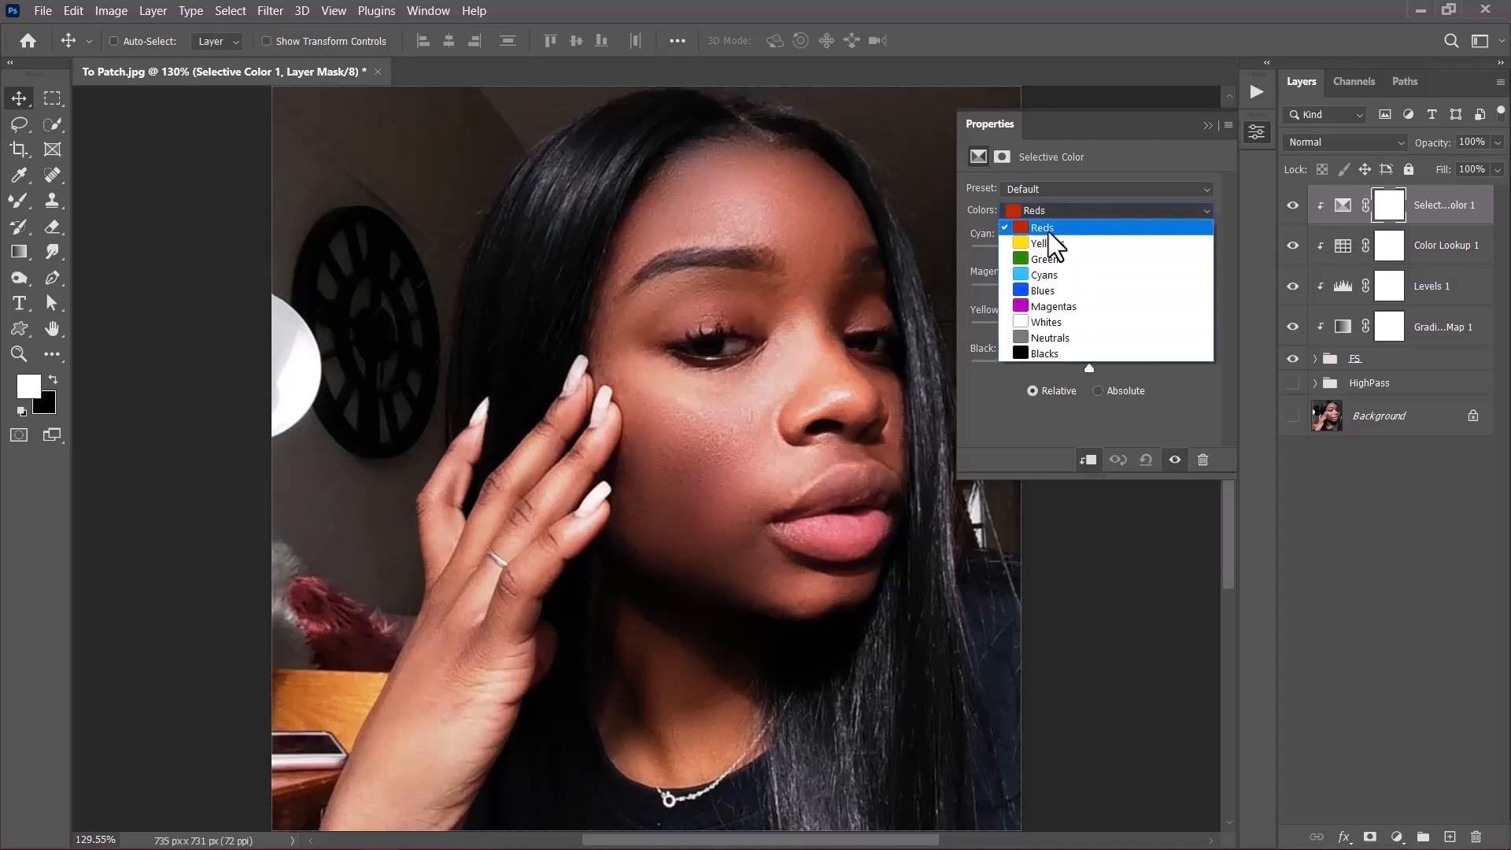
click(1049, 229)
click(1167, 232)
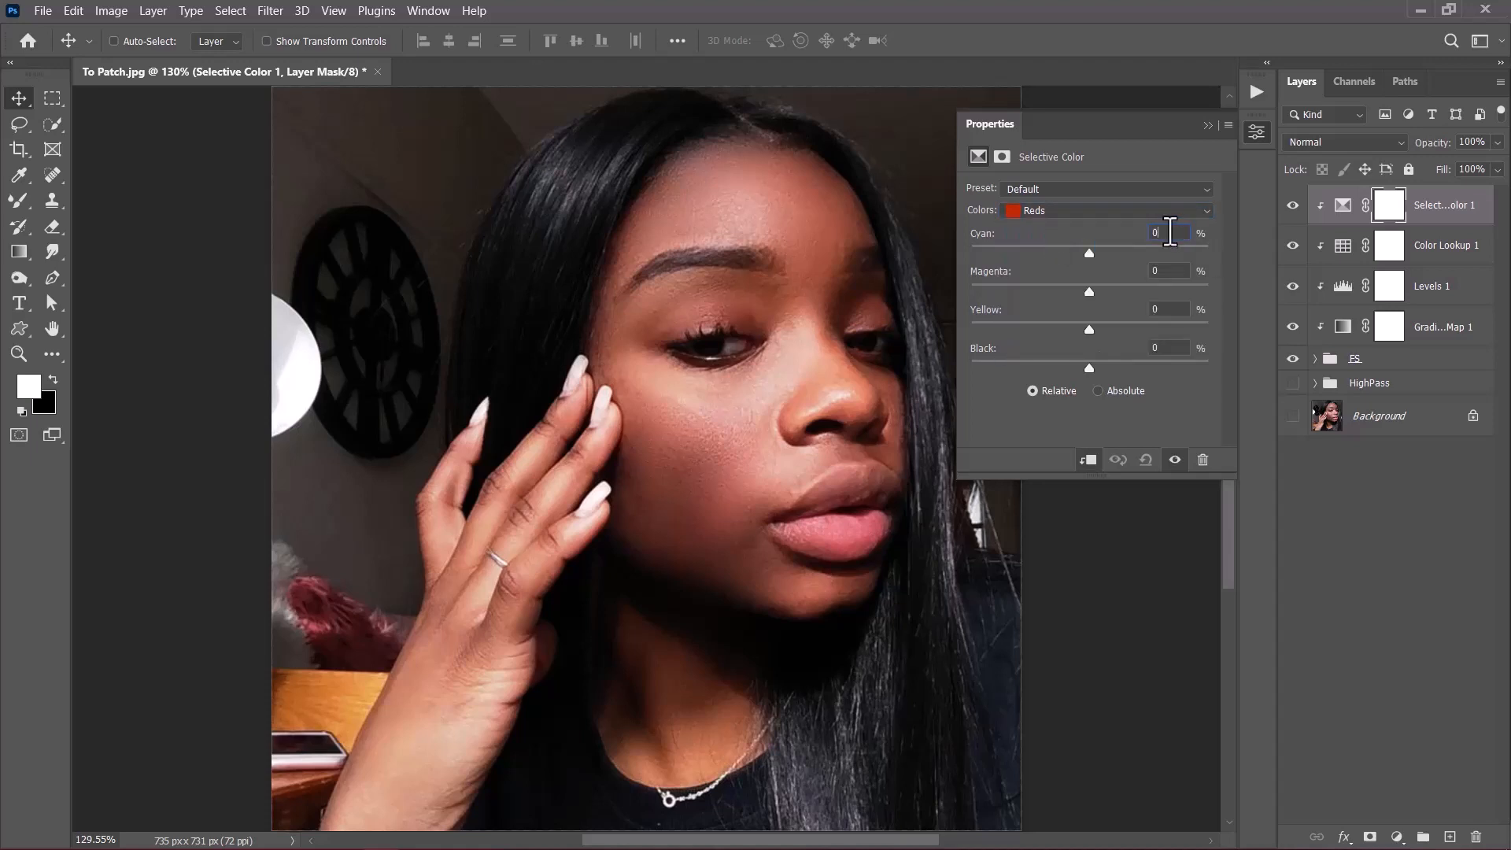
text(-39)
text(-41)
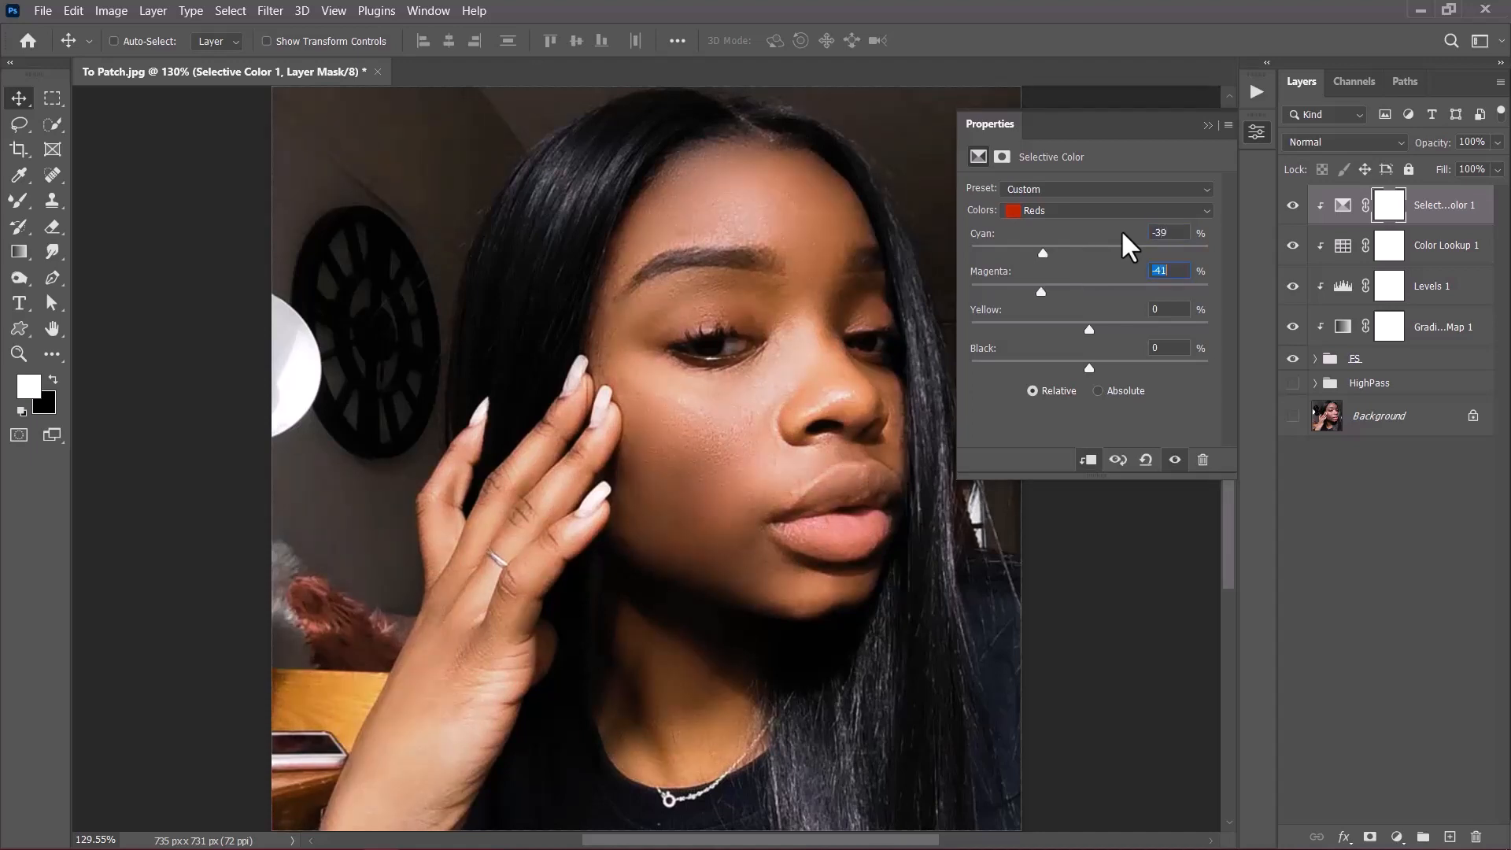
key(Tab)
text(18)
key(Return)
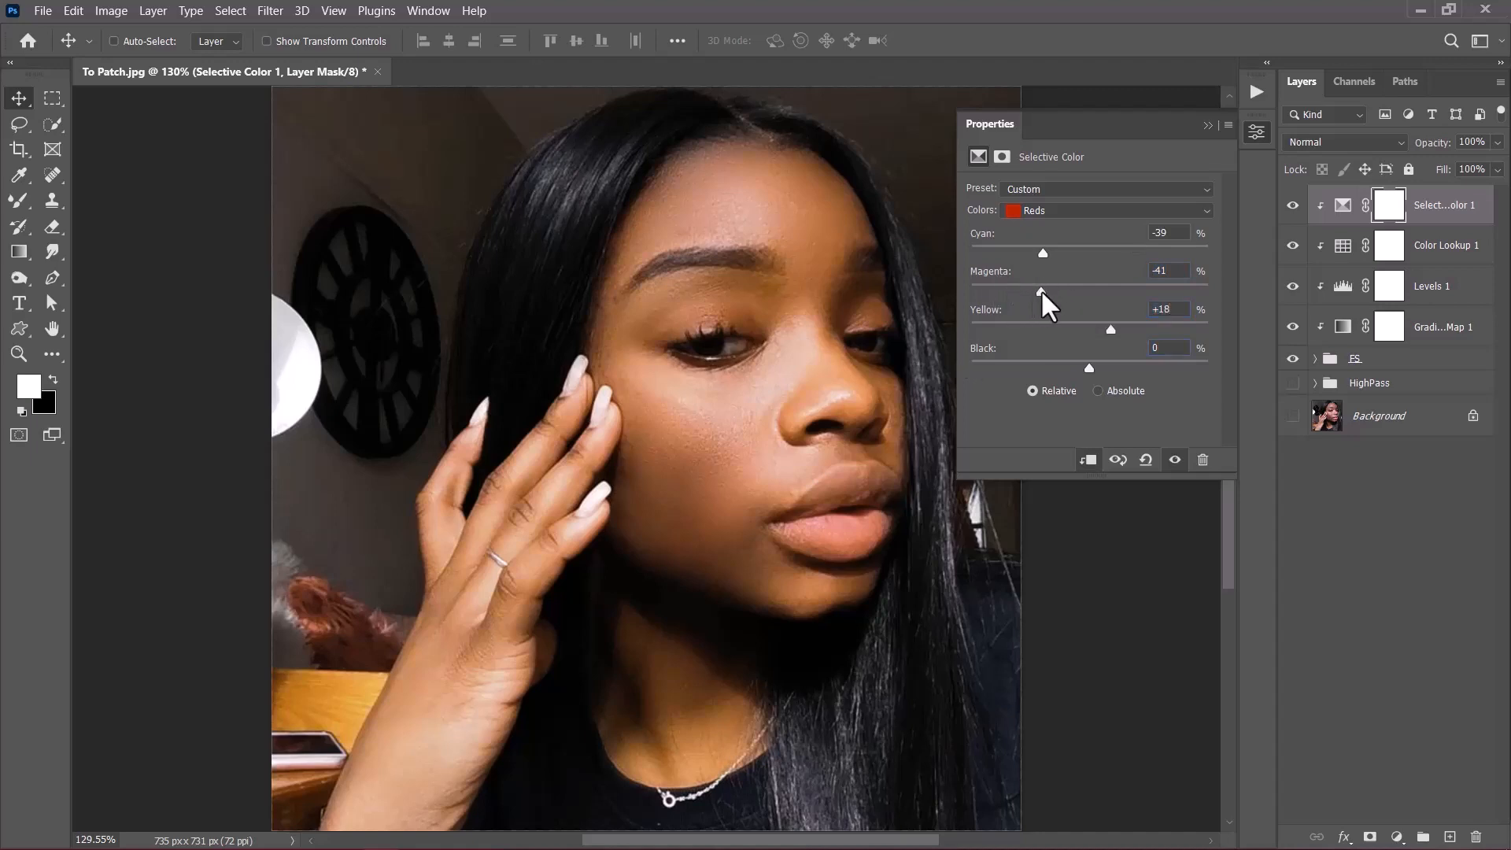
Step: Readjust the Magenta value of the Reds to -20% and close the Selective Color settings
drag(1043, 292, 1059, 292)
drag(1059, 292, 1063, 292)
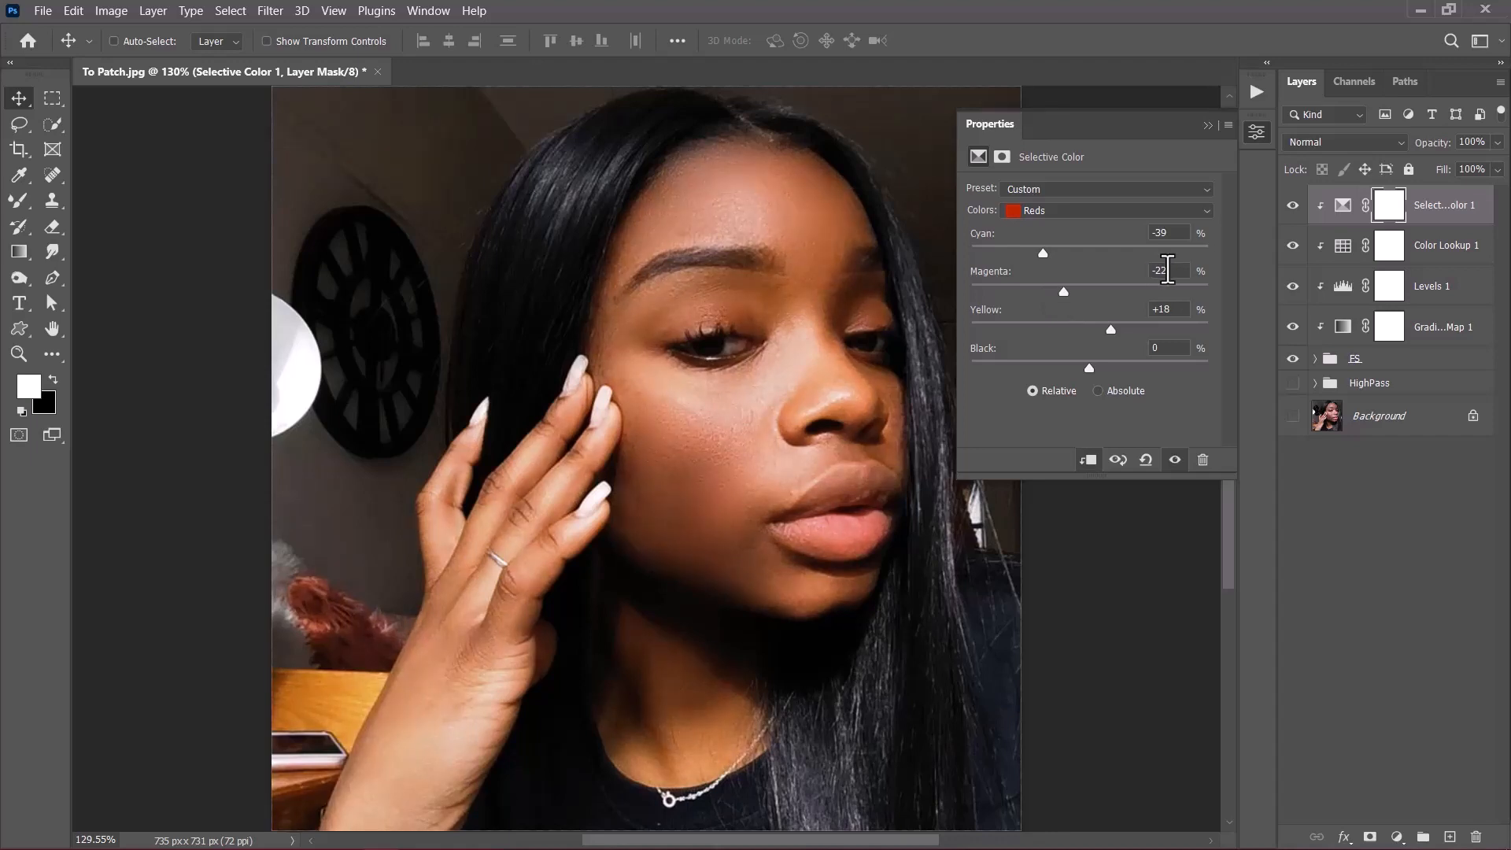
drag(1171, 271, 1148, 280)
text(-20)
click(1210, 128)
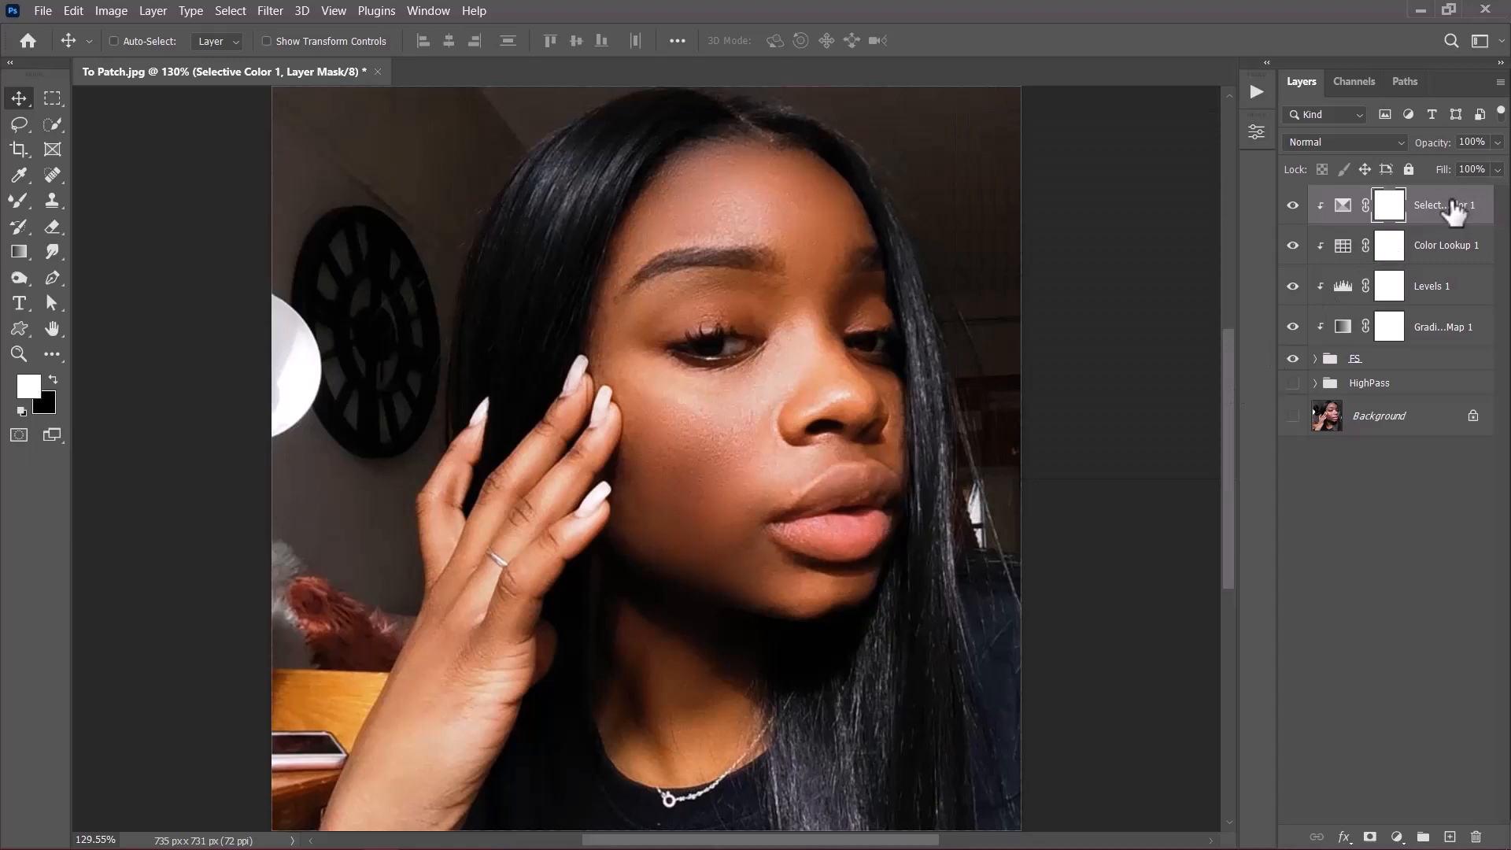
Step: Group the Selective Color, Color Lookup, Levels and Gradient Map layers and name the group Adjustments
shift+click(1437, 335)
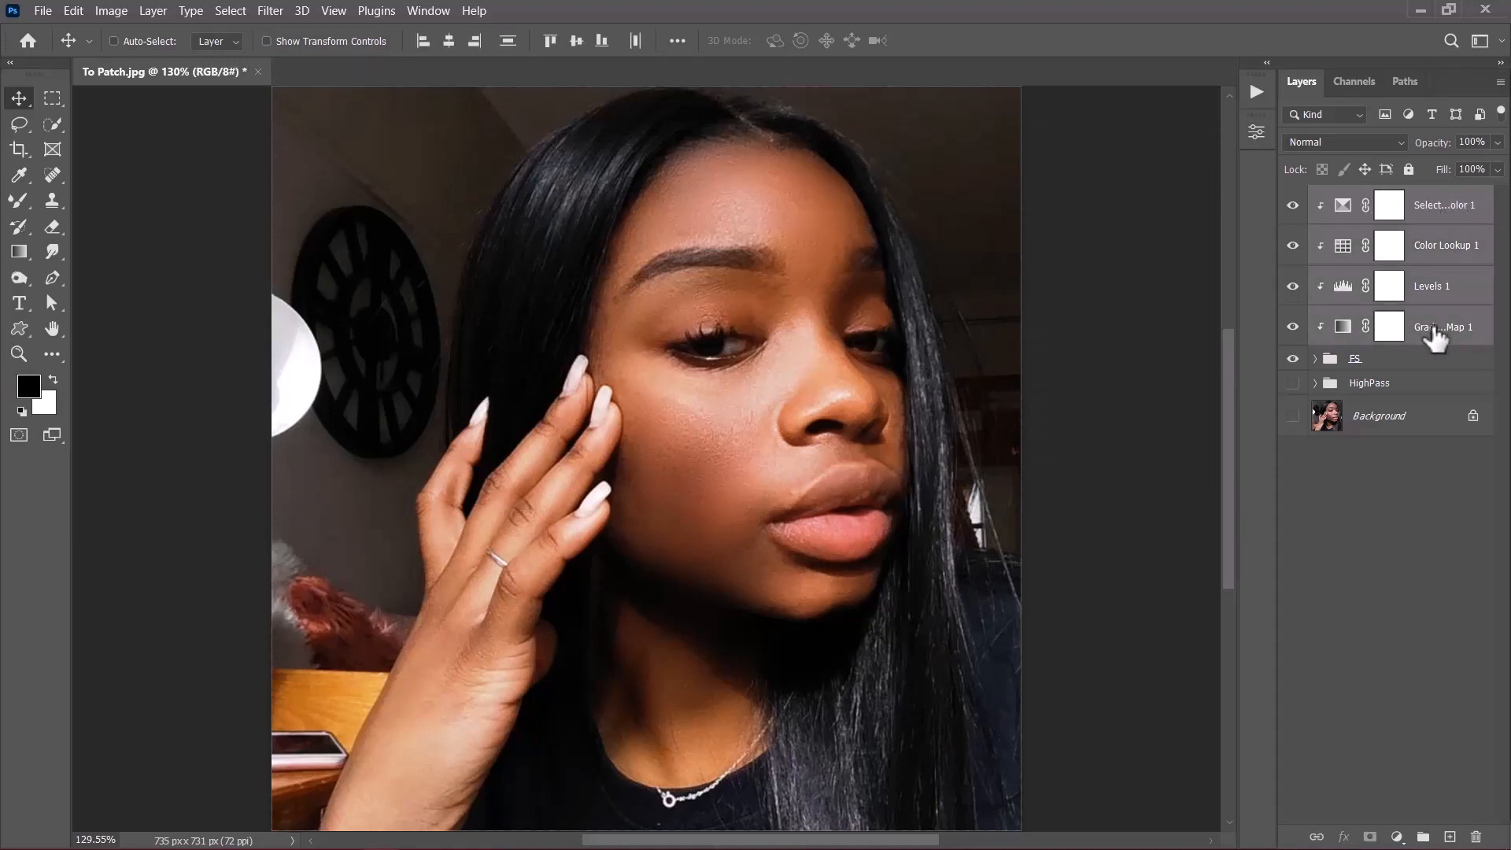
key(ctrl+g)
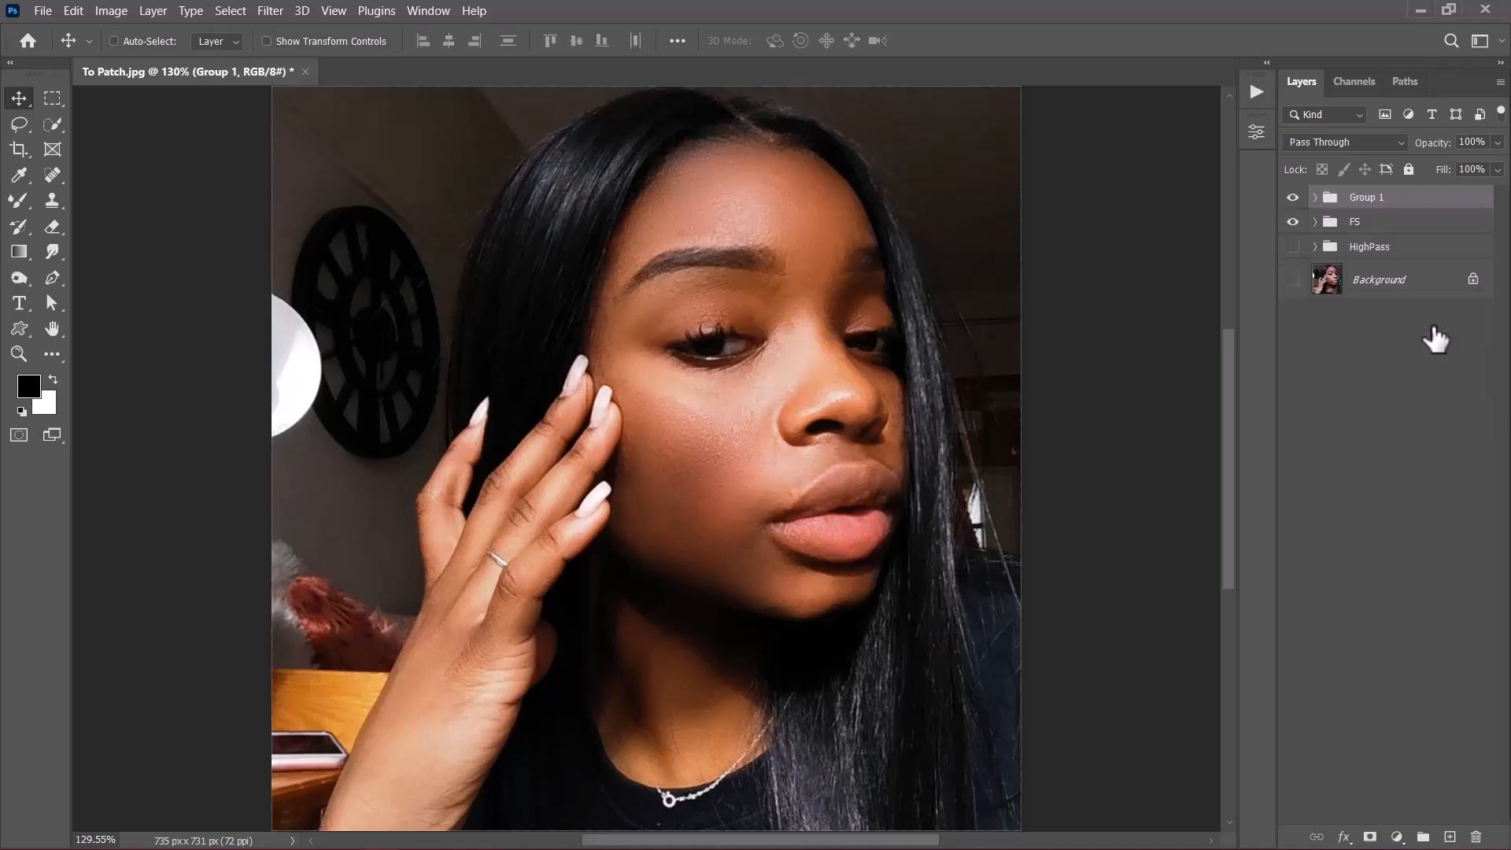
double_click(1367, 197)
text(Adjustments)
key(Return)
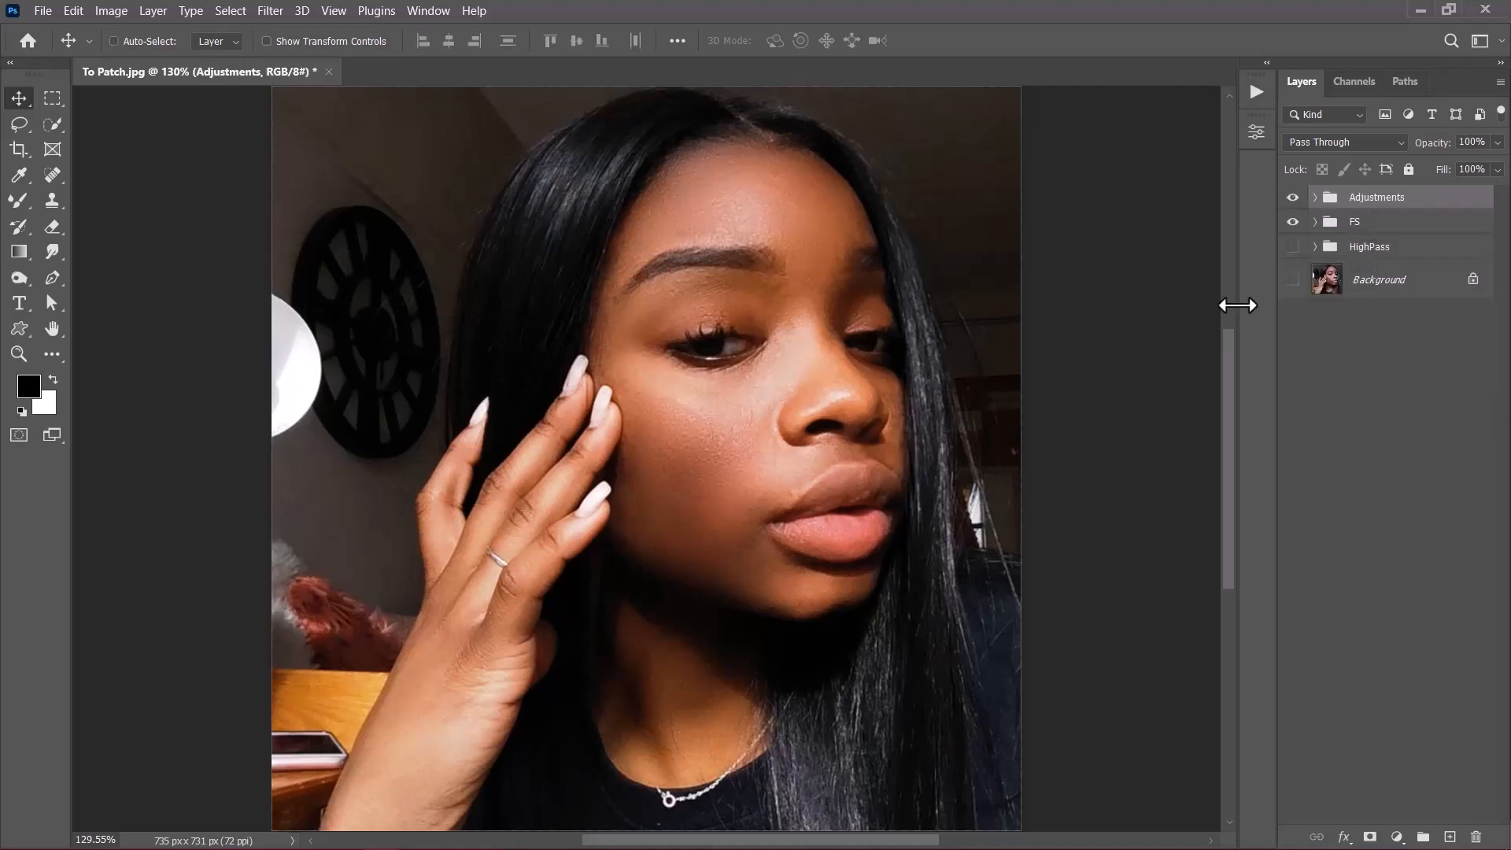
Step: Compare the portrait with the Adjustments group hidden and shown
click(1292, 221)
click(1293, 197)
click(1292, 198)
click(1293, 197)
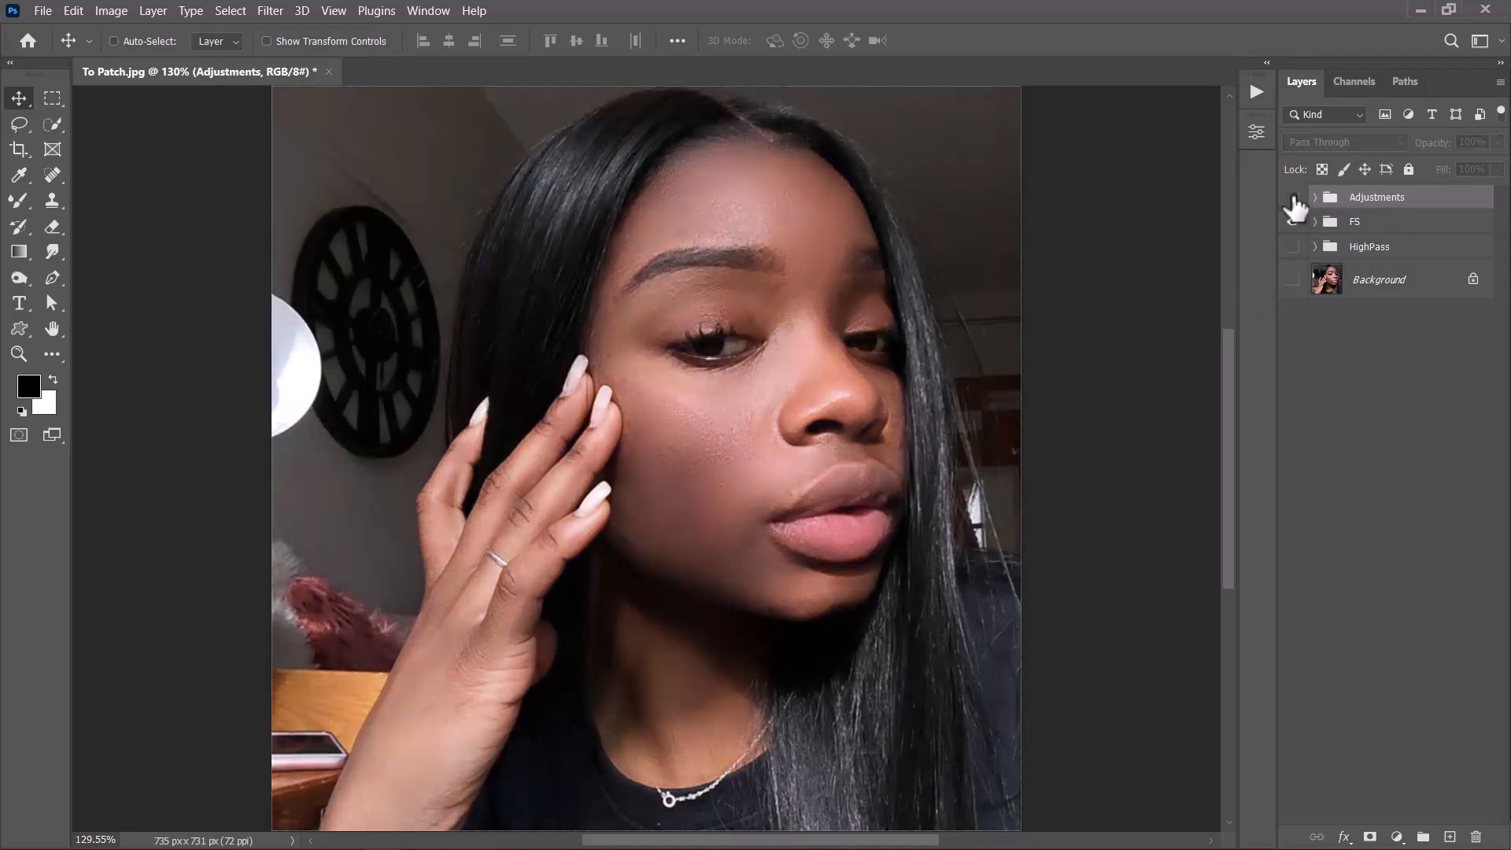
click(1293, 198)
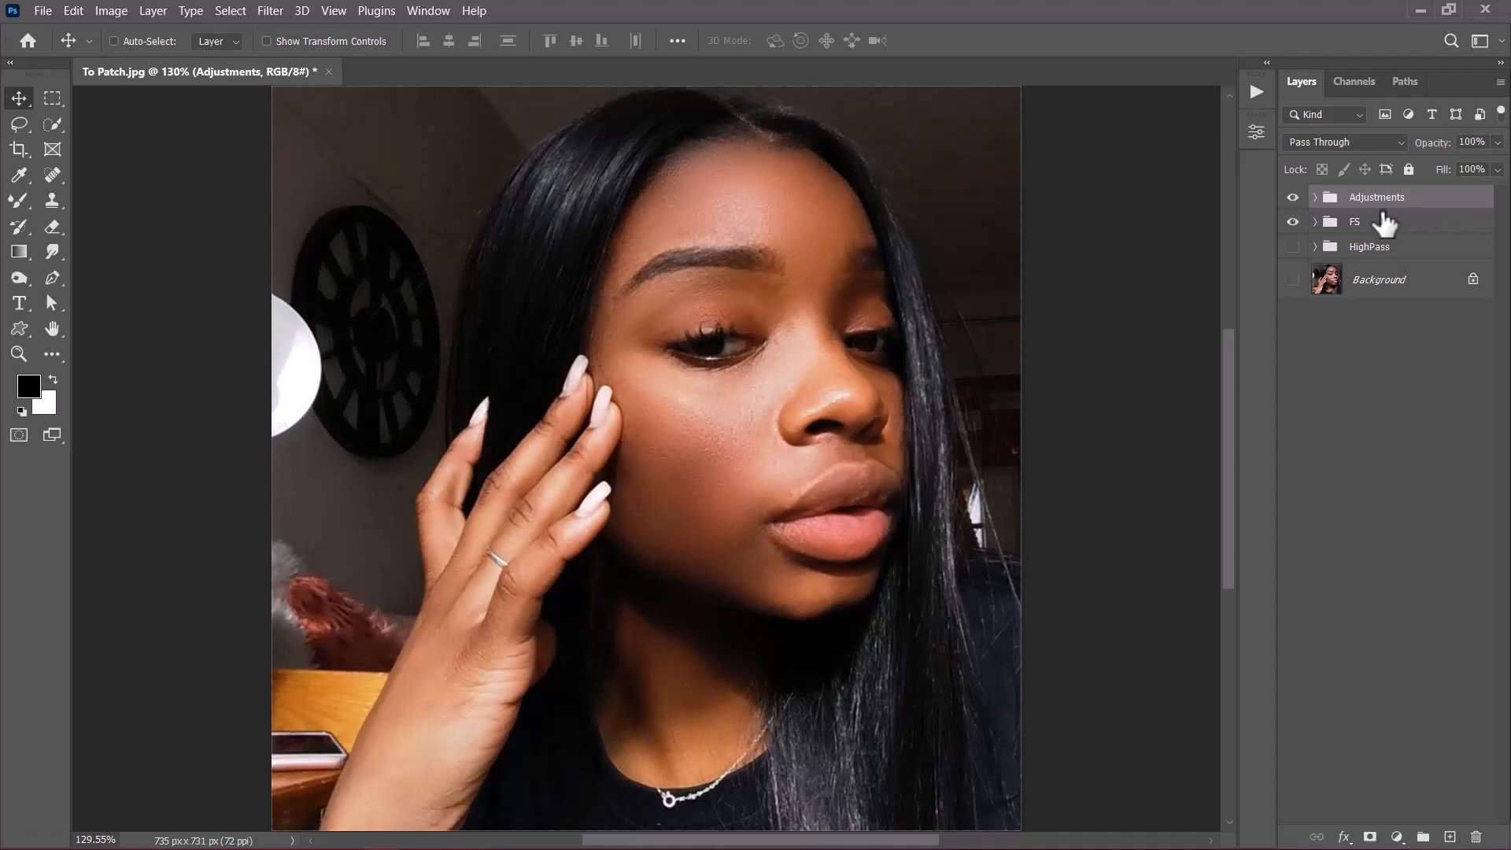
click(1497, 142)
mouse_move(1499, 164)
mouse_down()
mouse_move(1483, 164)
mouse_move(1500, 164)
mouse_up()
click(1394, 465)
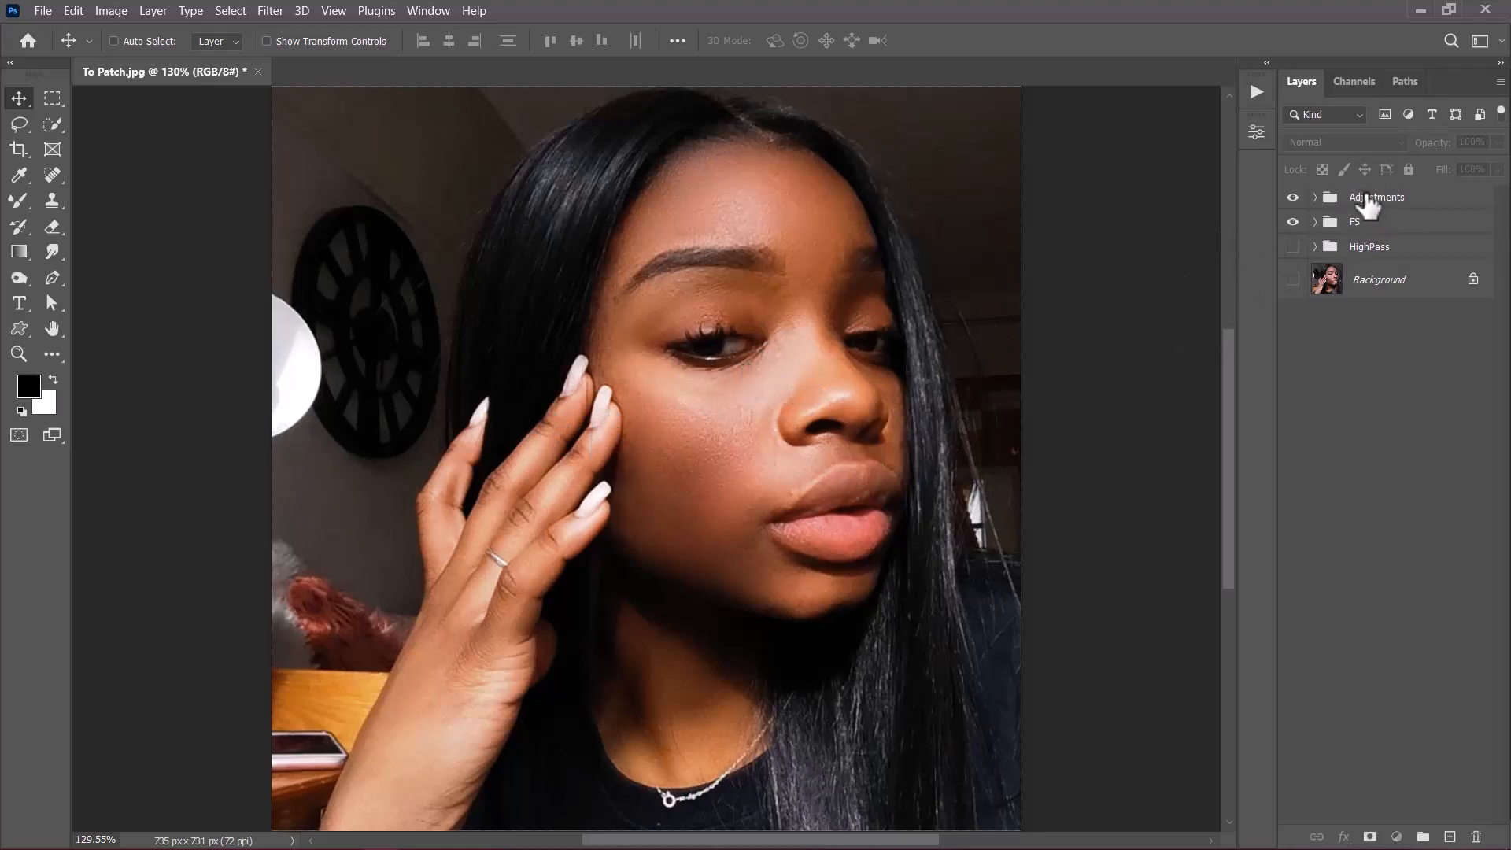
Step: Add a layer mask to the Adjustments group and choose the Brush tool with the Soft Round tip
click(1379, 206)
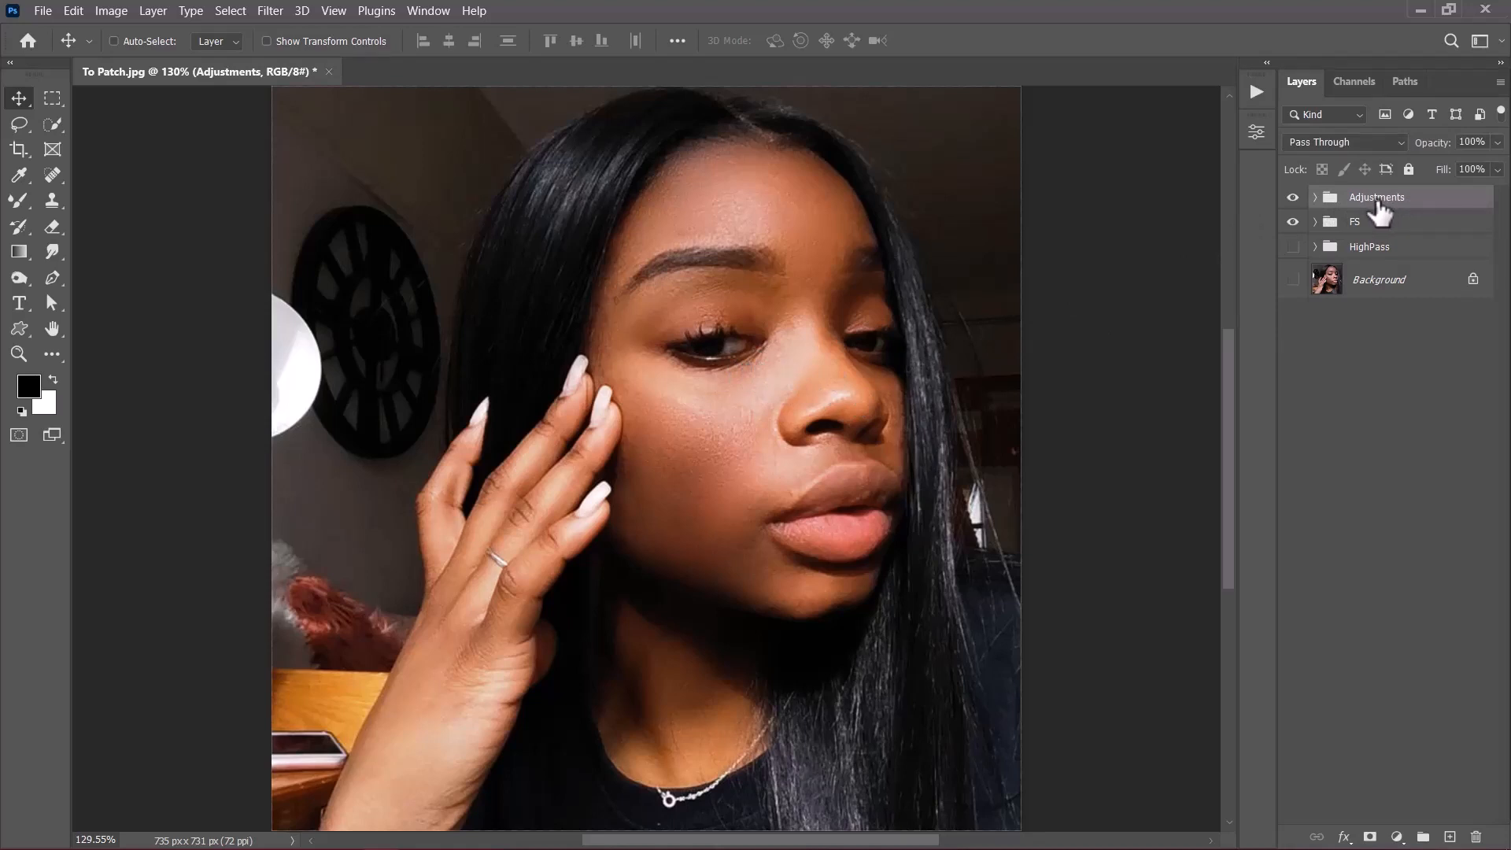
click(1370, 838)
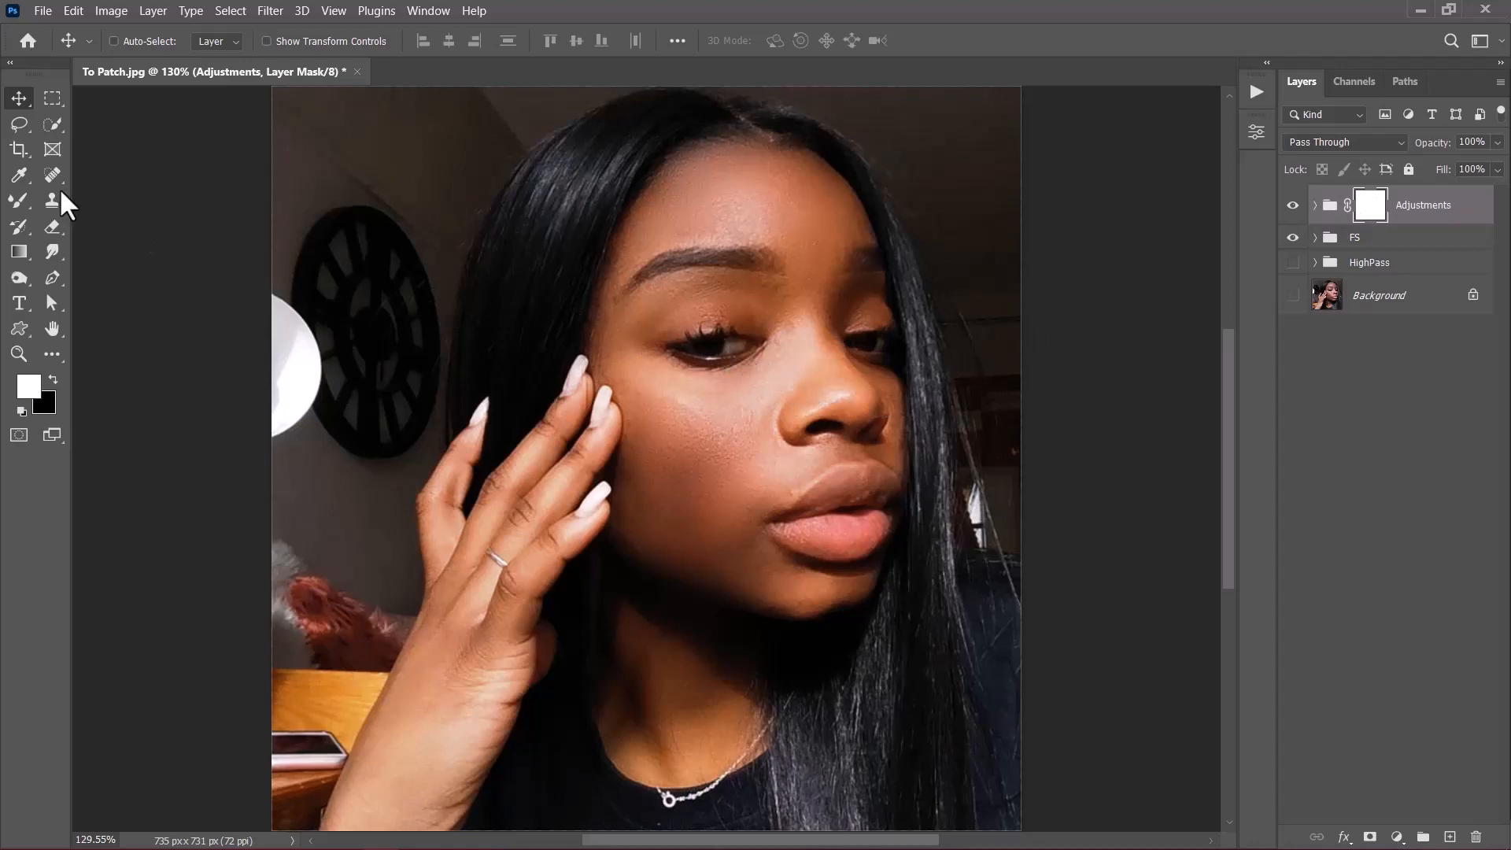
click(13, 196)
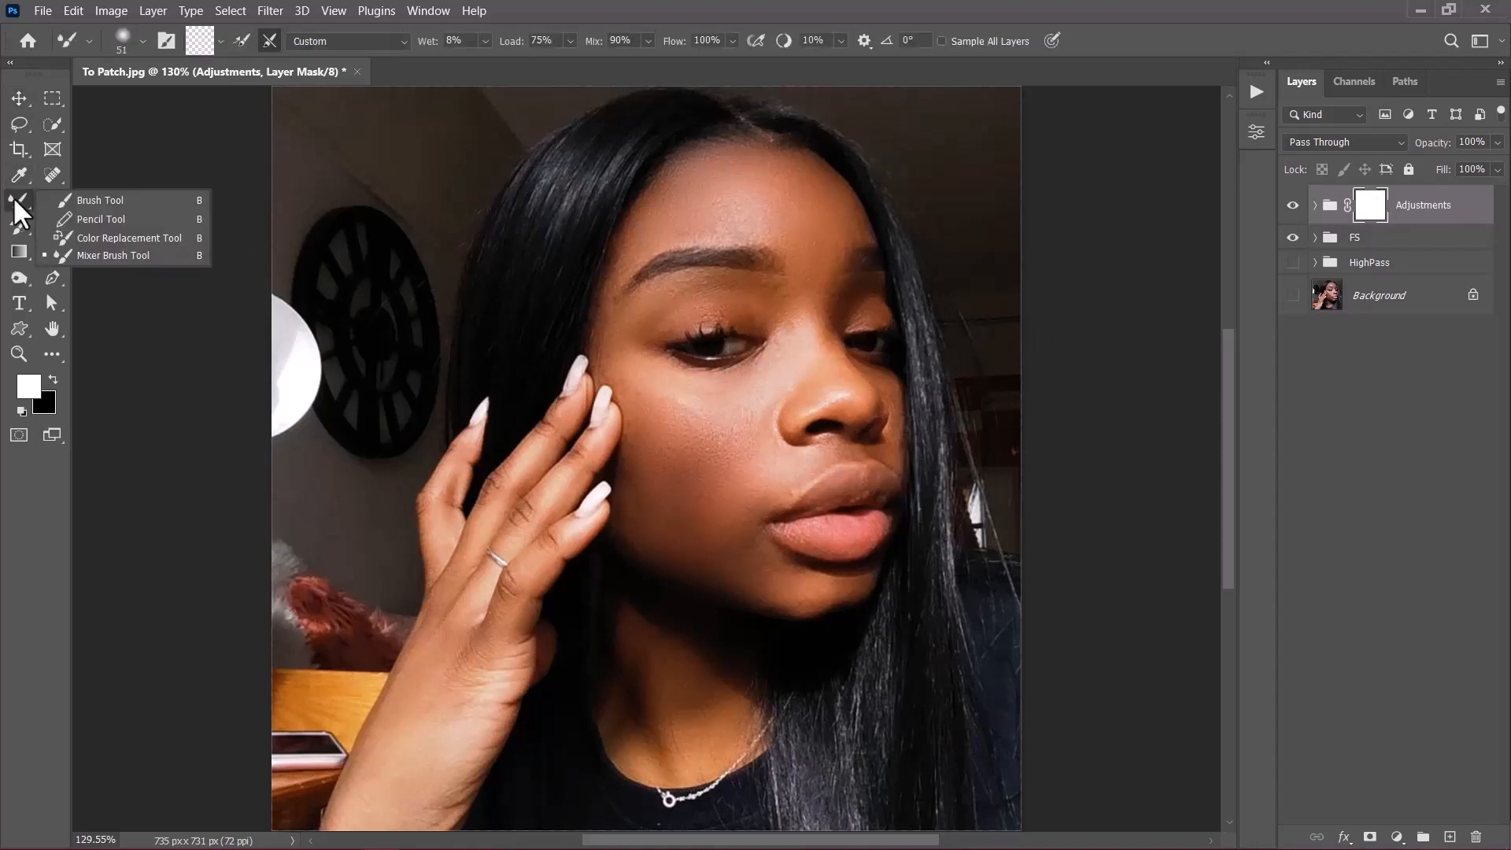
click(88, 201)
click(128, 46)
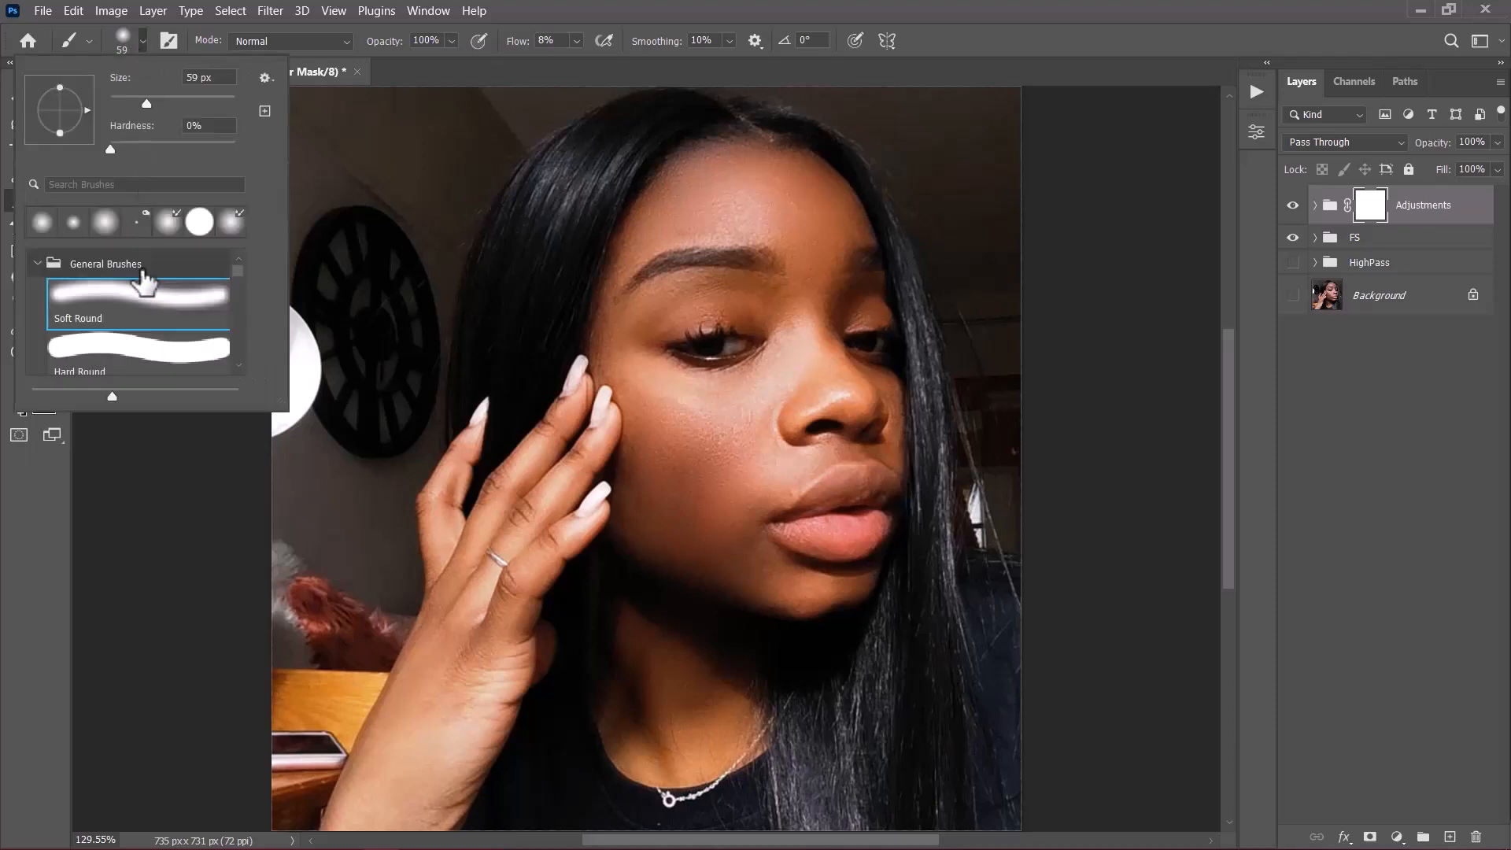
double_click(142, 295)
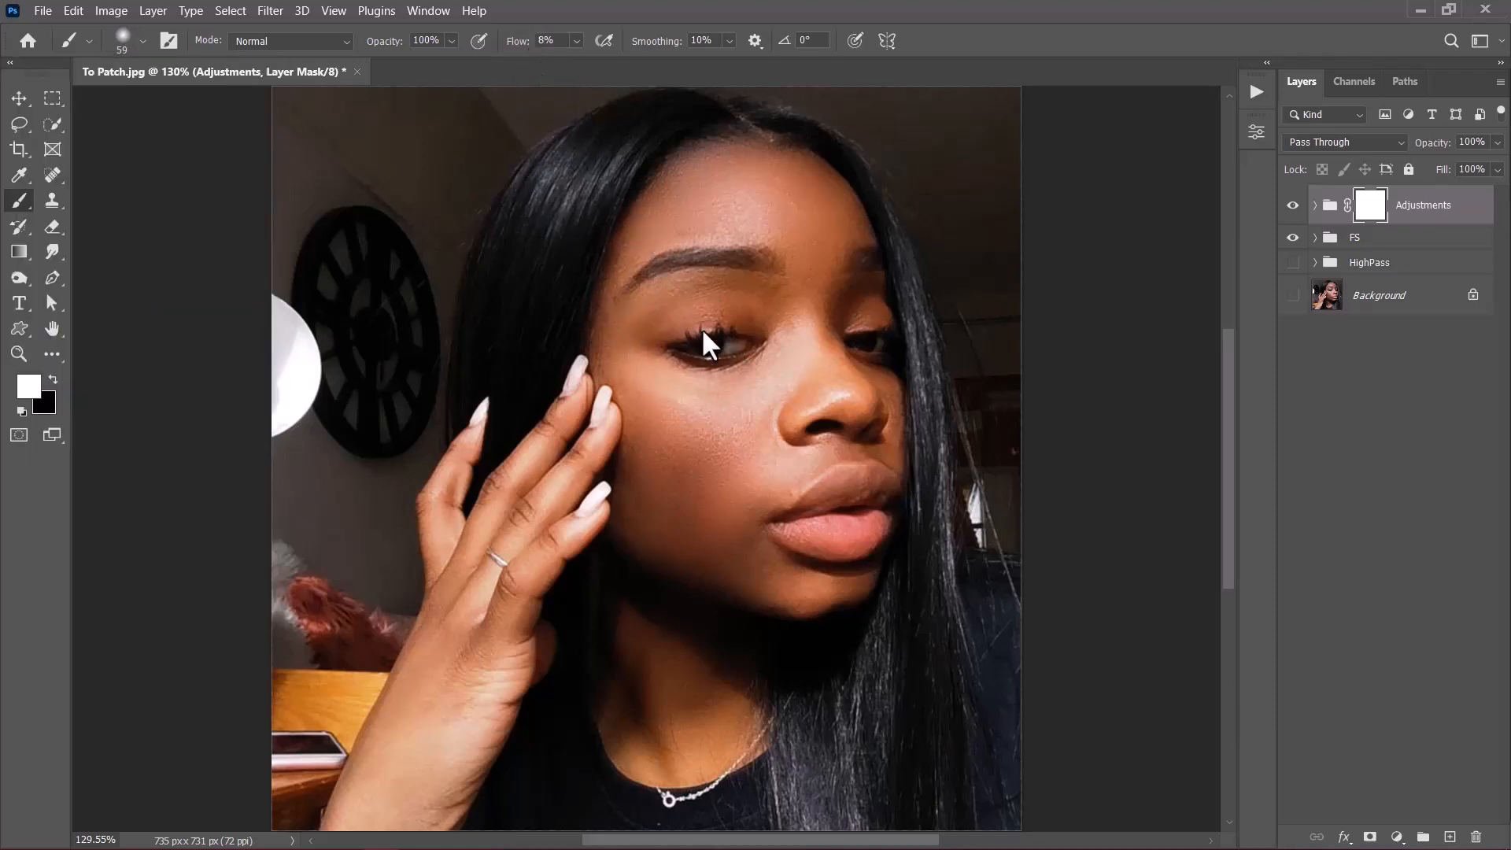
Step: Paint black over both eyes on the Adjustments group's mask with a 21 px brush at 100% flow
scroll(703, 332, up, 8)
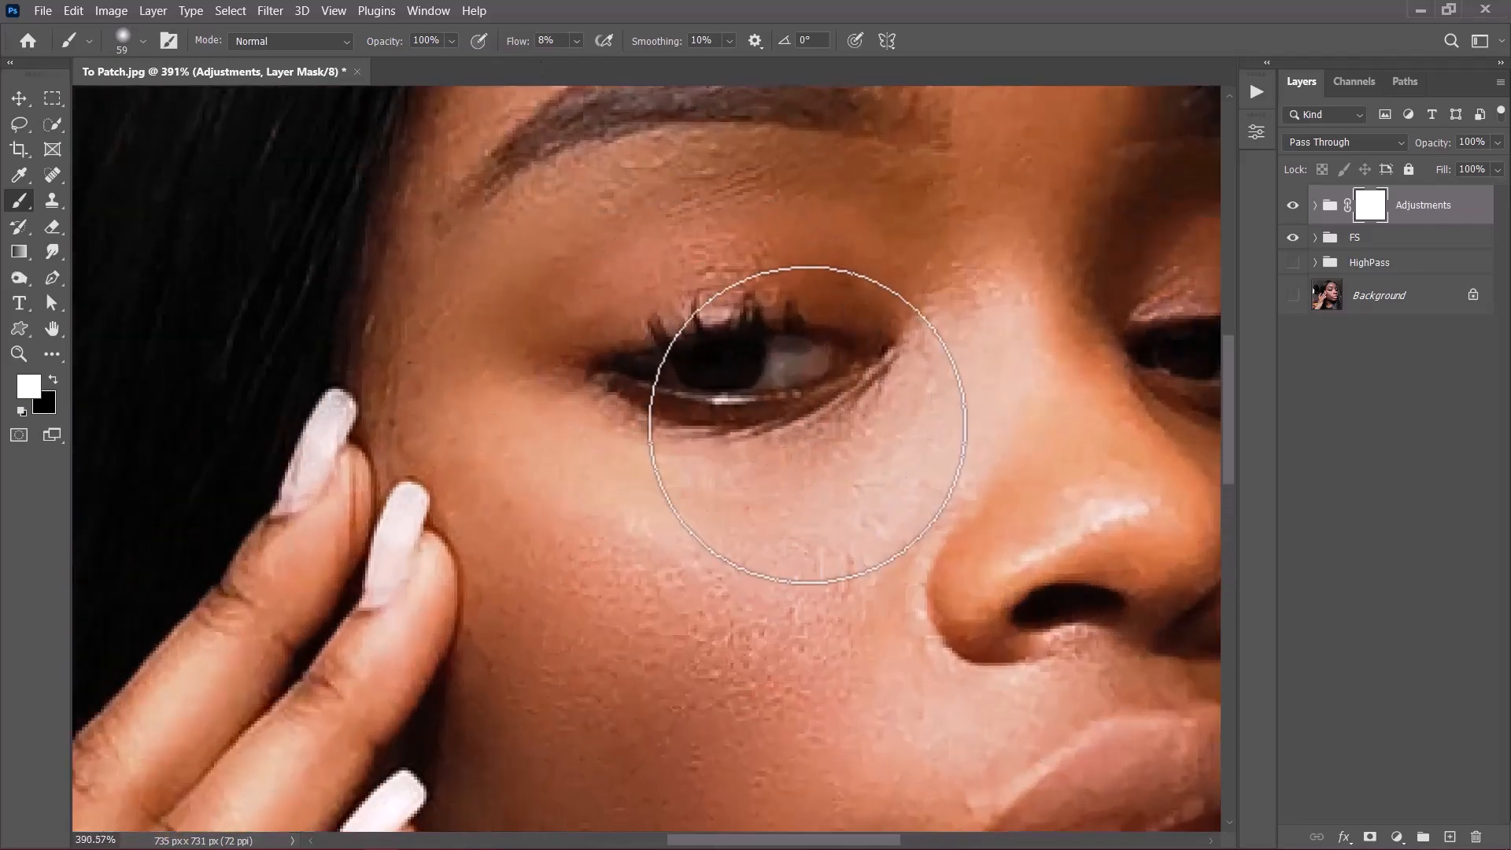
drag(807, 423, 729, 455)
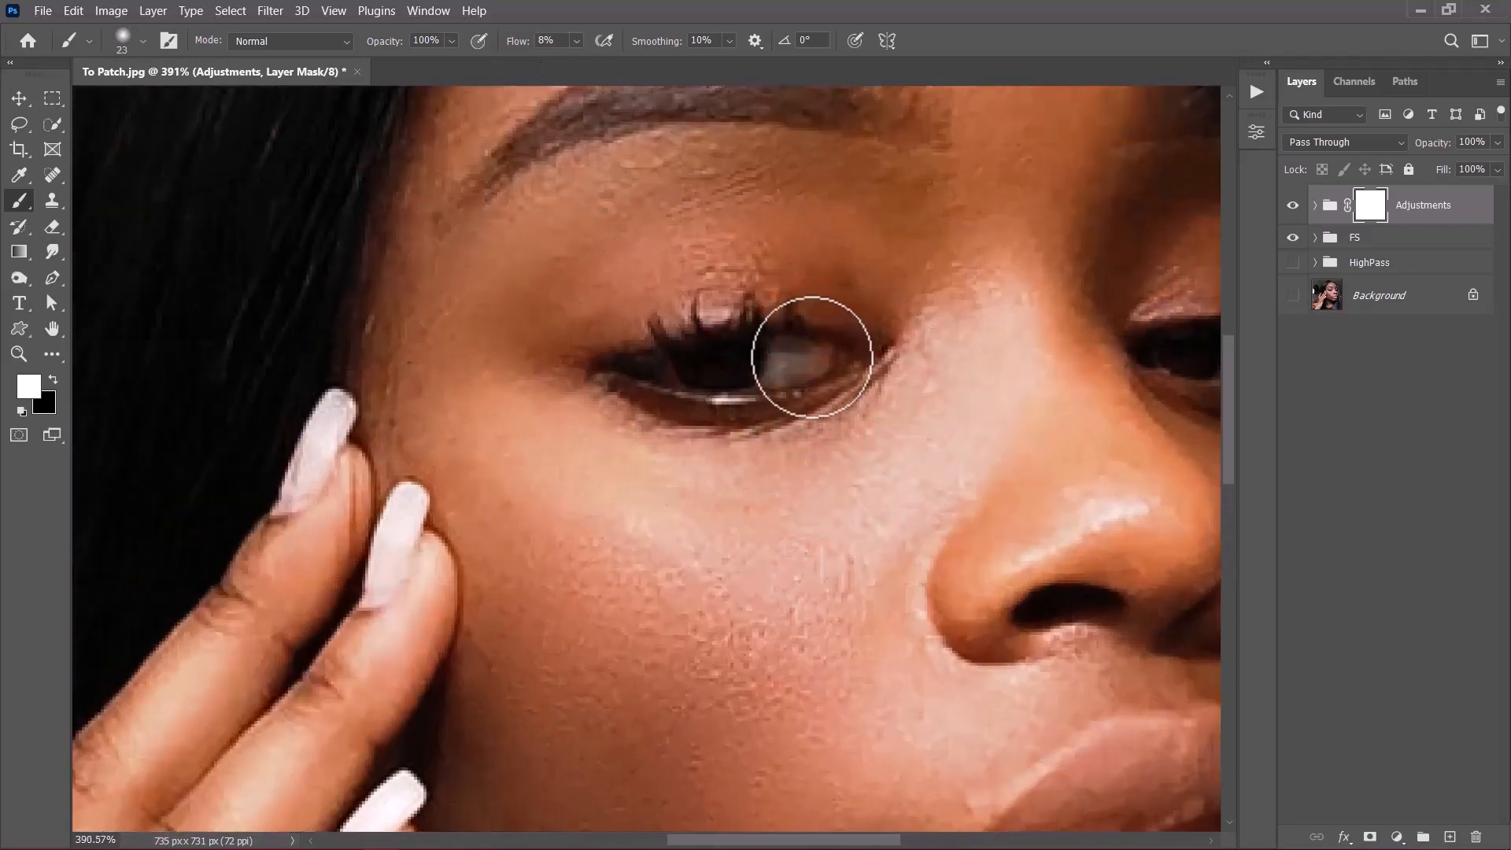
drag(797, 373, 794, 386)
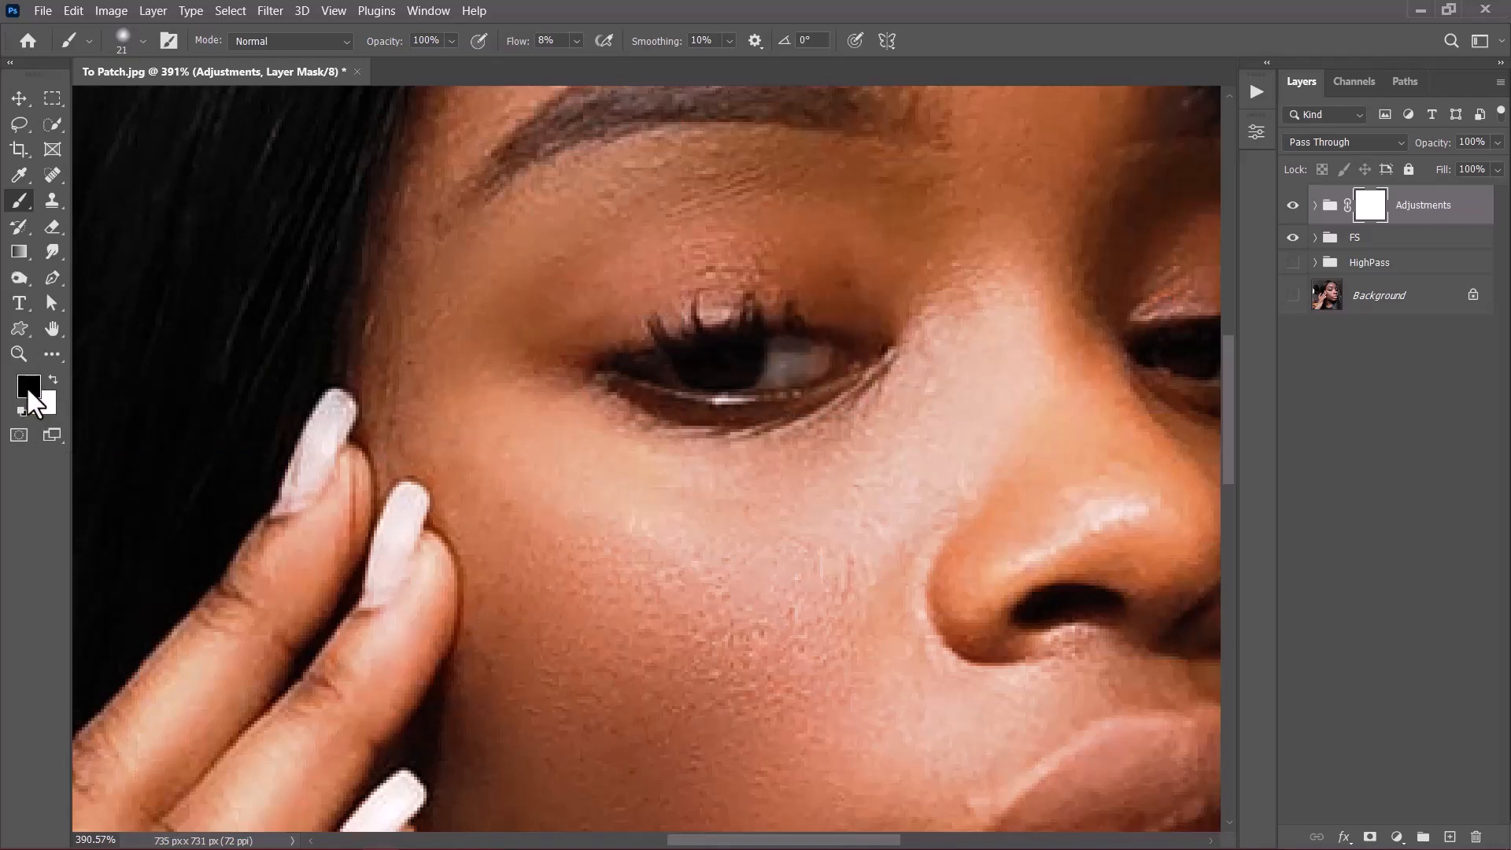
key(x)
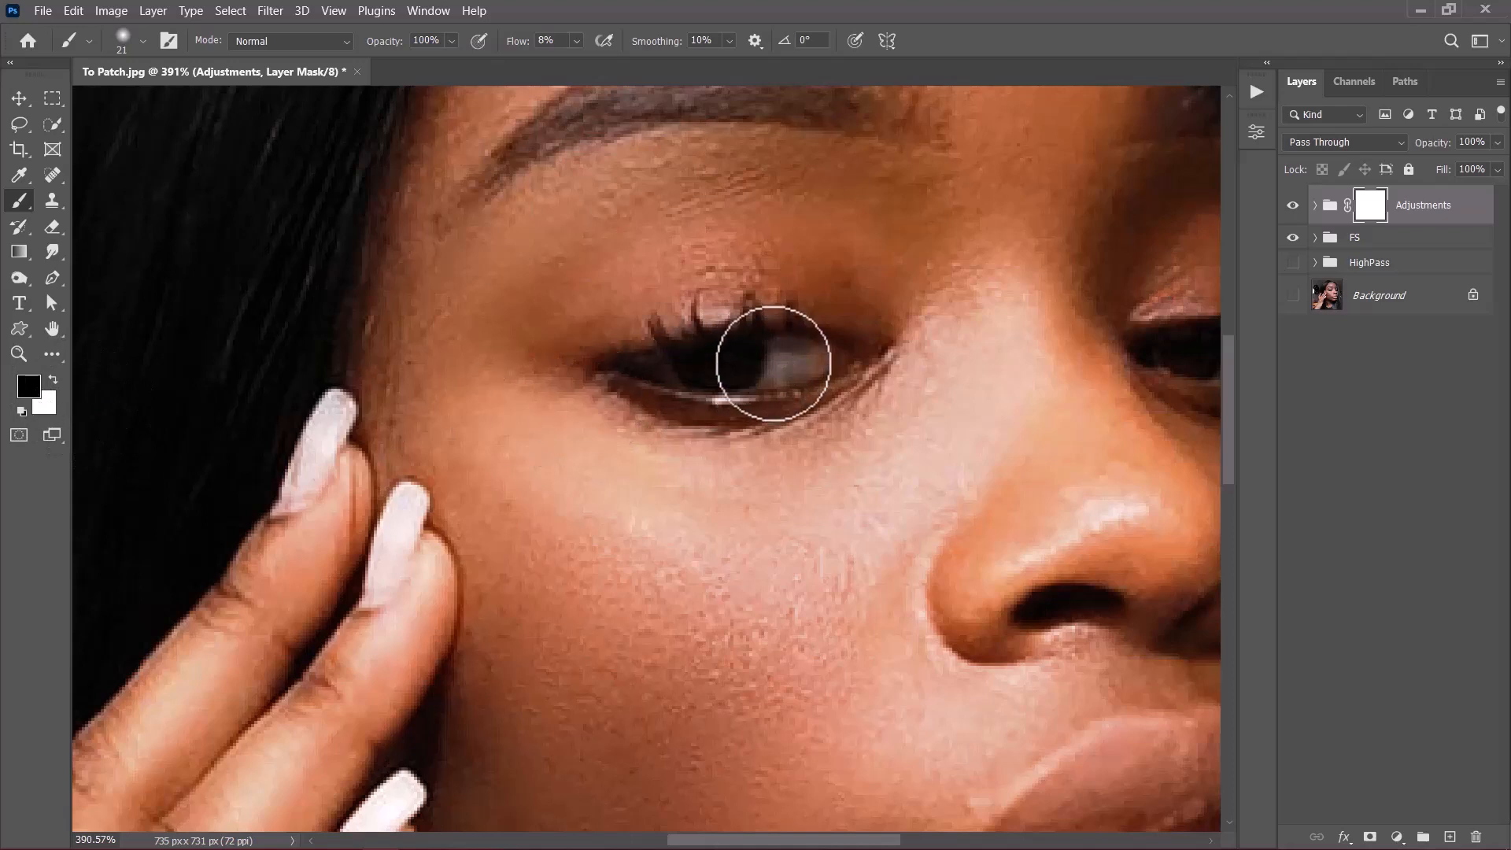
mouse_move(772, 362)
mouse_down()
mouse_move(815, 361)
mouse_move(758, 371)
mouse_move(810, 371)
mouse_move(770, 364)
mouse_up()
drag(519, 47, 800, 44)
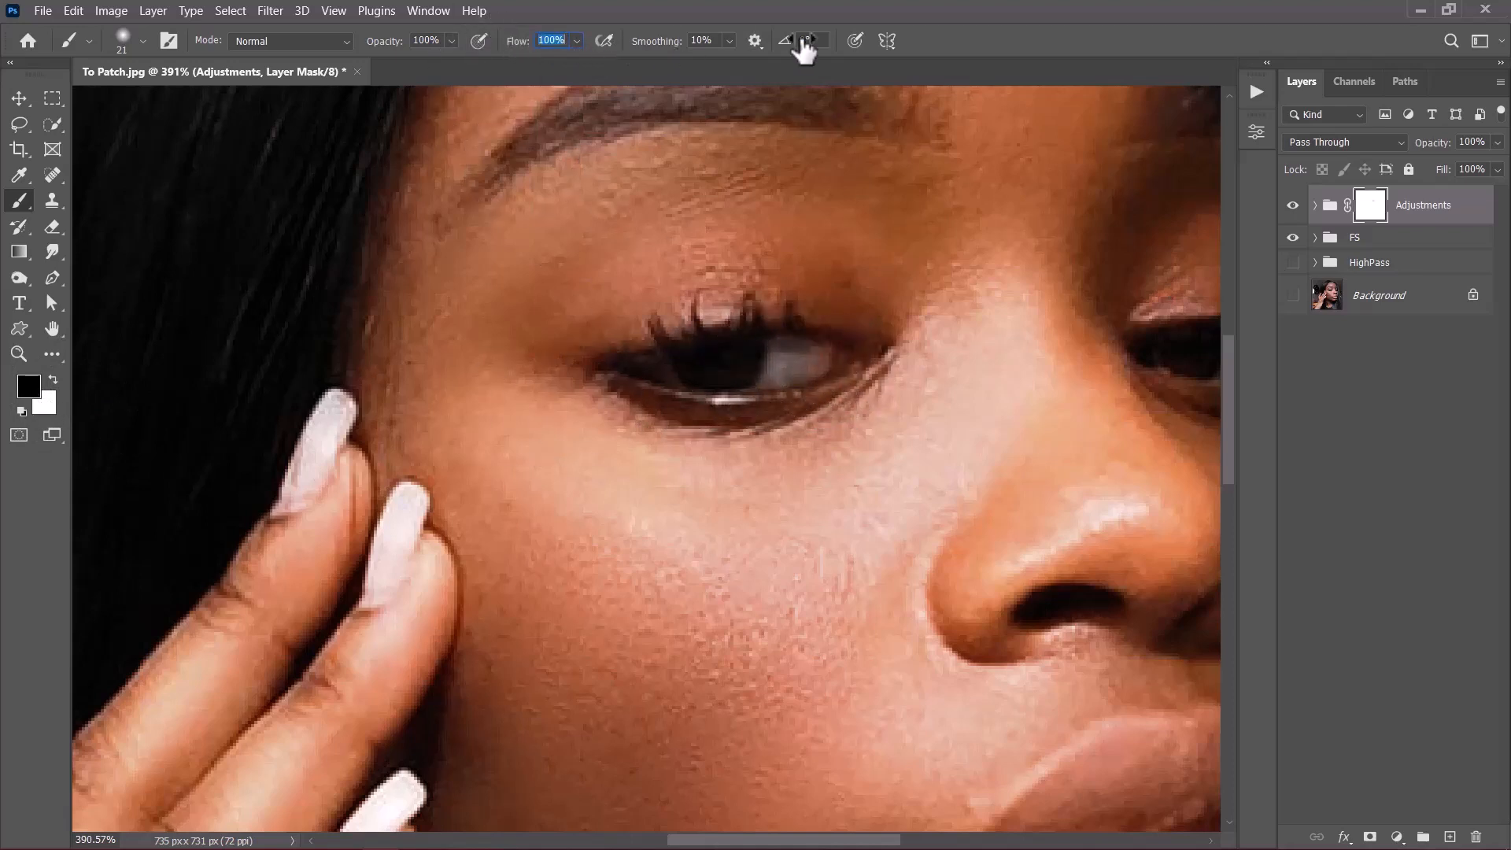
mouse_move(799, 354)
mouse_down()
mouse_move(691, 379)
mouse_move(631, 366)
mouse_move(661, 432)
mouse_move(345, 451)
mouse_up()
mouse_move(633, 440)
mouse_down()
mouse_move(698, 429)
mouse_move(613, 427)
mouse_move(687, 433)
mouse_move(646, 438)
mouse_move(697, 400)
mouse_move(599, 416)
mouse_up()
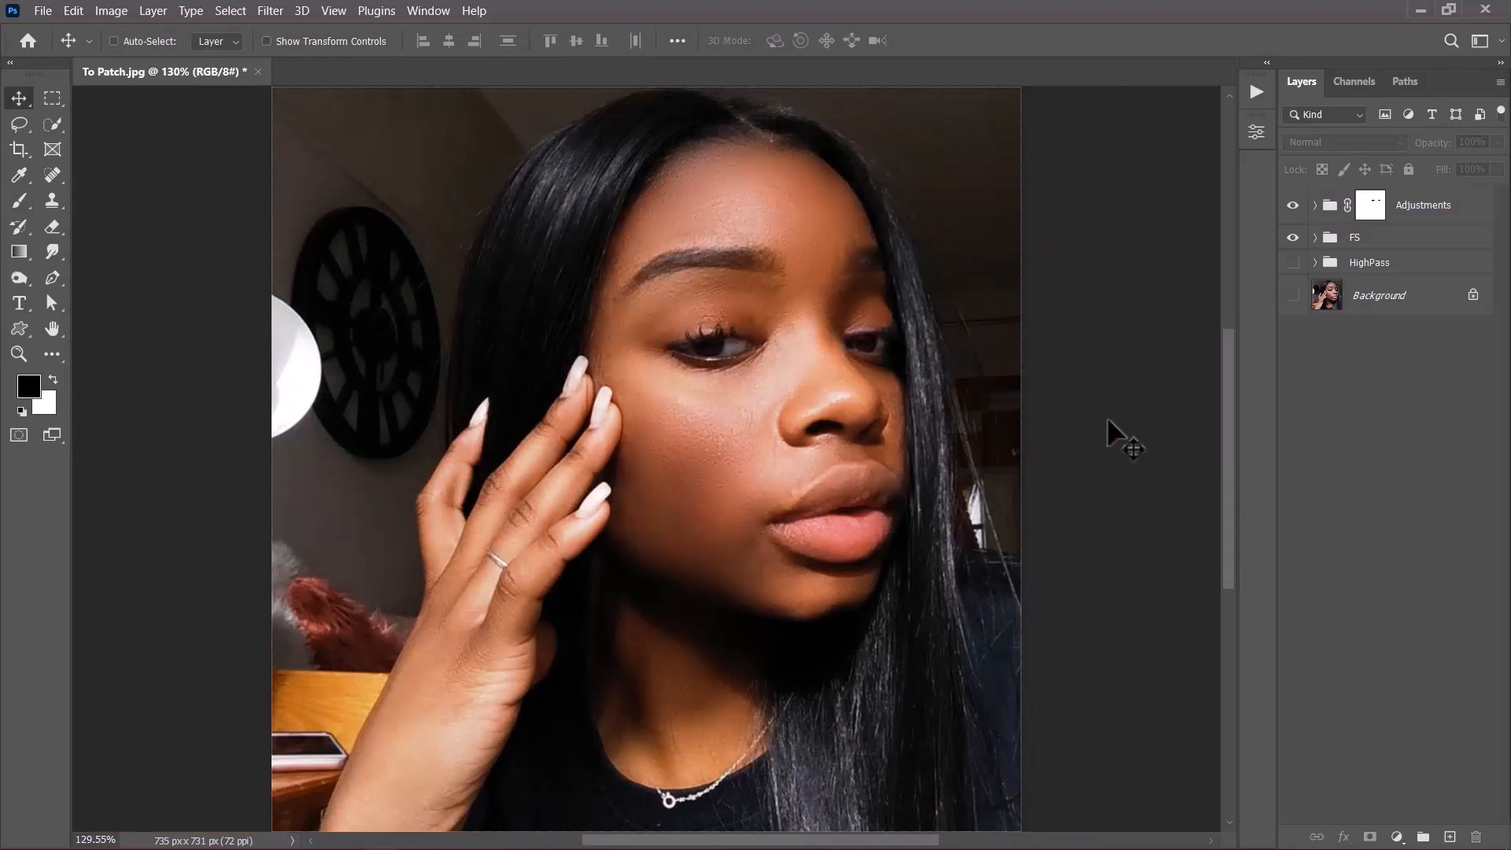
Step: Group the FS and Adjustments groups together and name the new group FS
click(1393, 238)
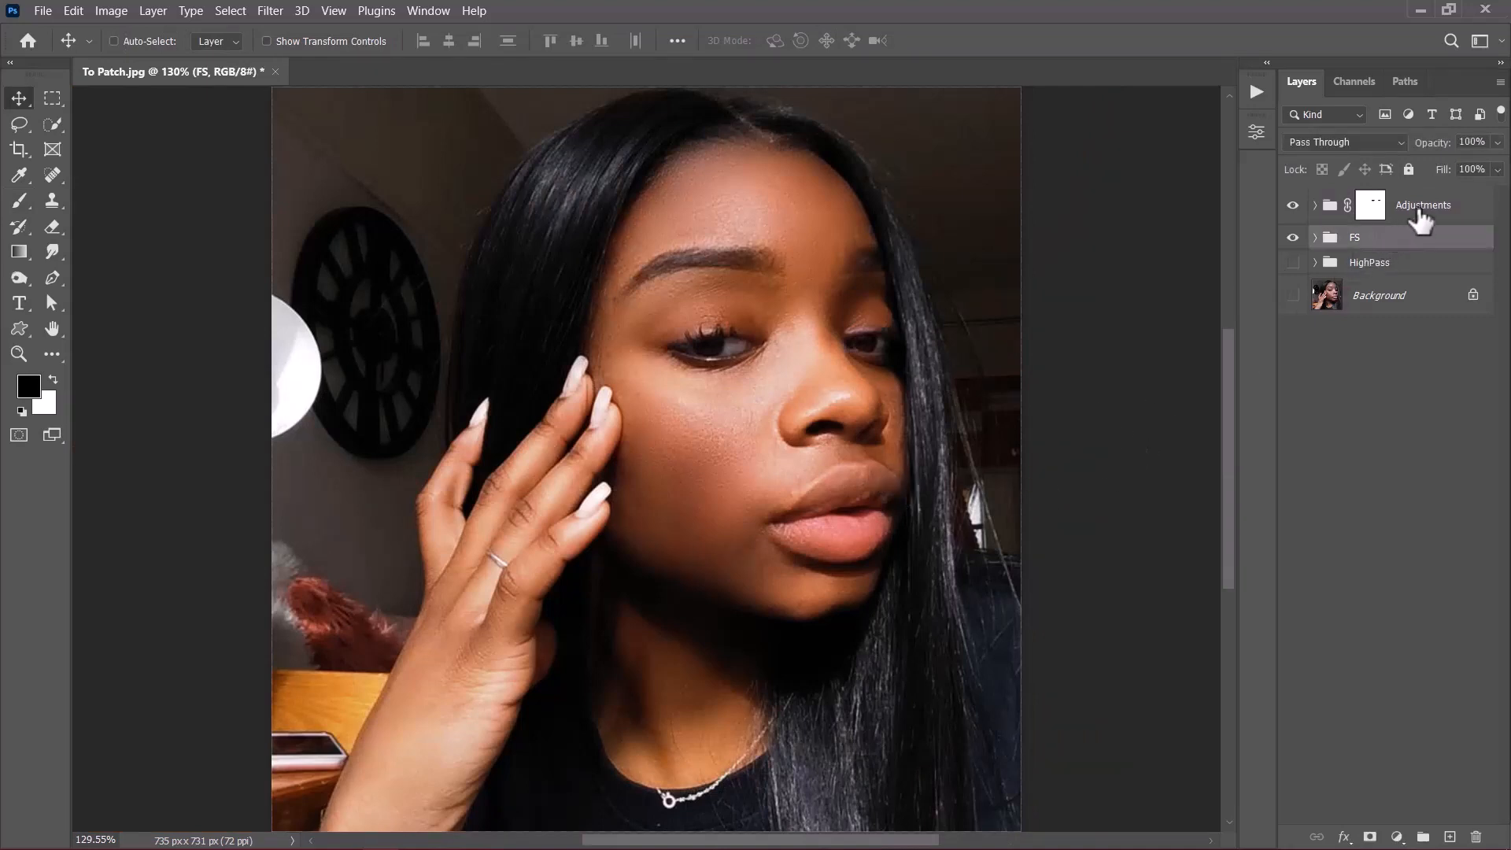
shift+click(1425, 214)
key(ctrl+g)
double_click(1366, 197)
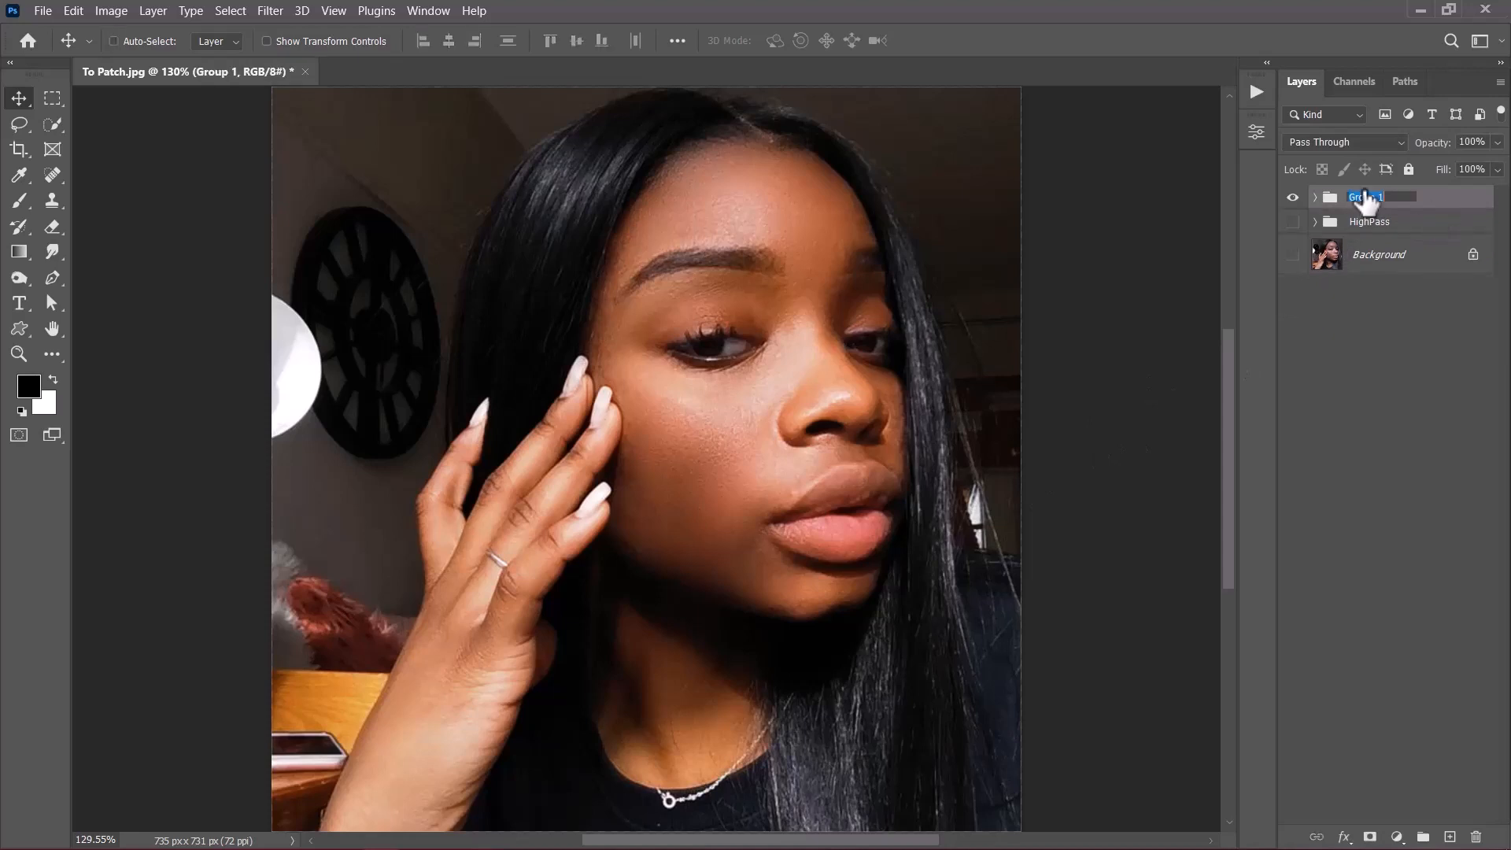
text(FS)
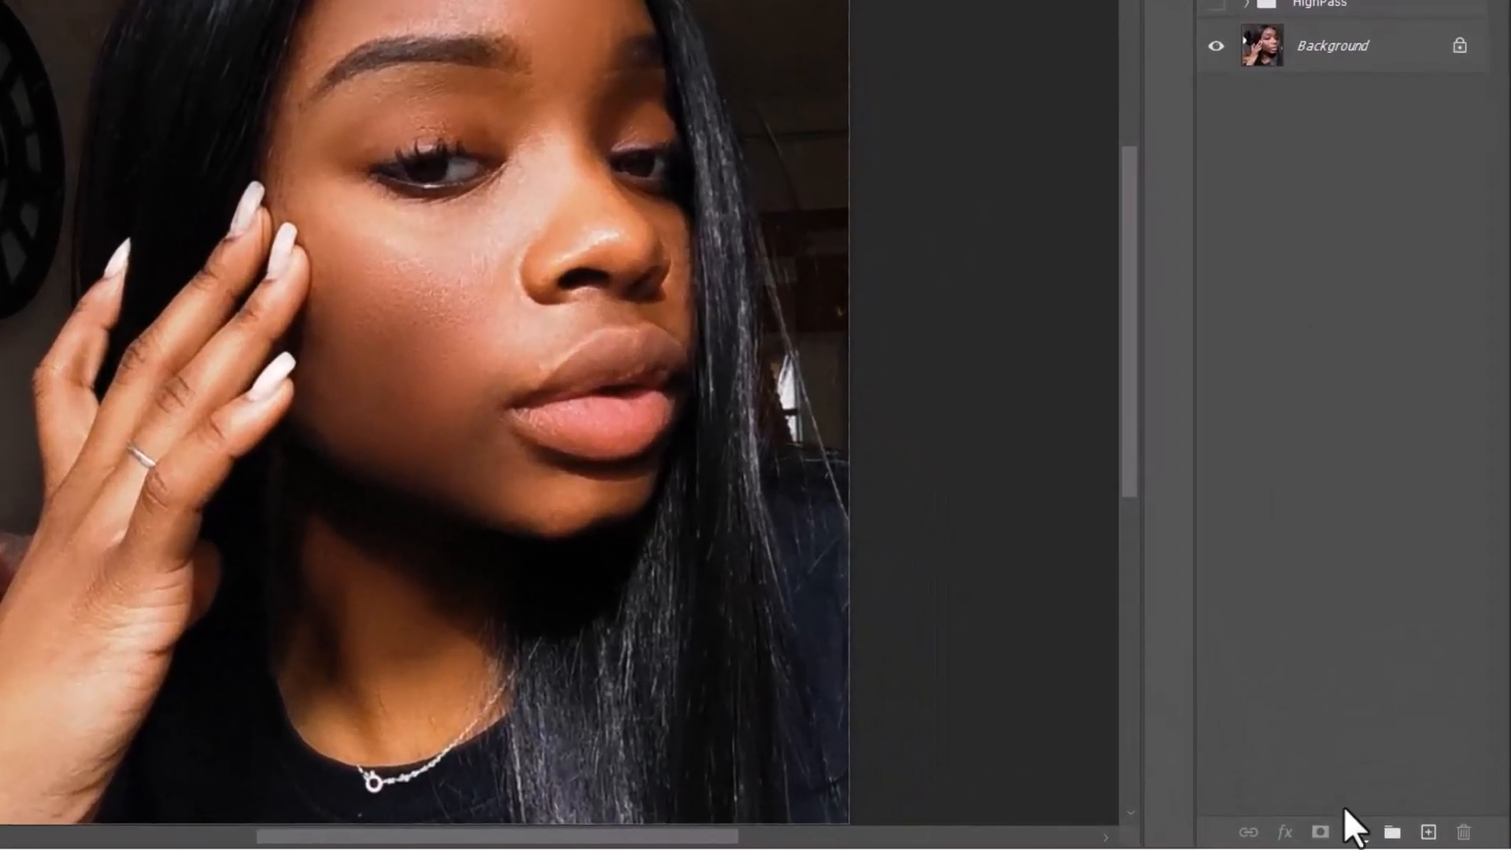
Step: Add a Photo Filter adjustment clipped to the FINAL group and set its filter to Cooling Filter (82)
click(1356, 832)
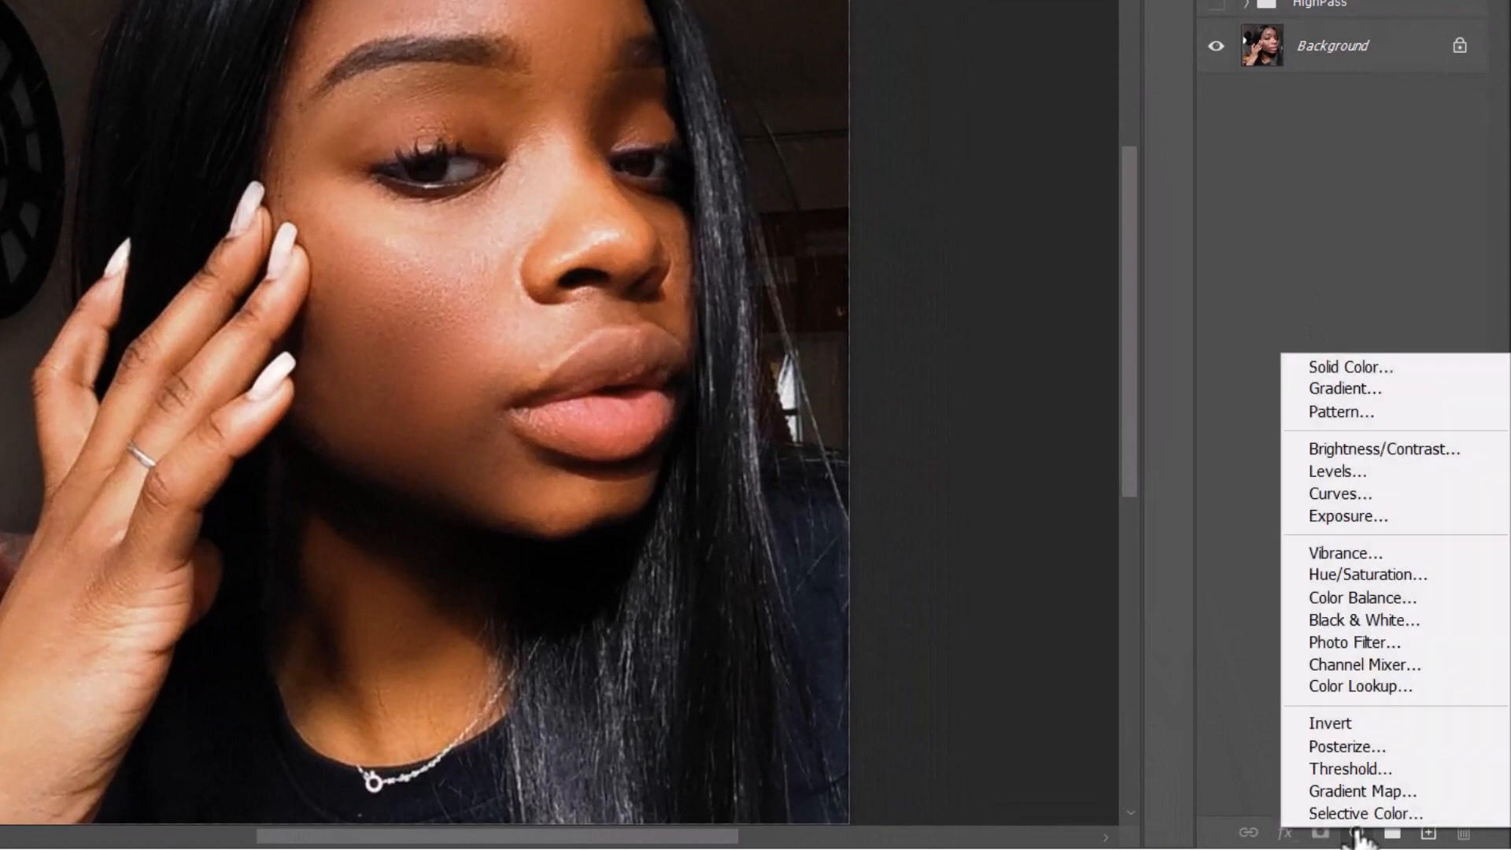
click(1354, 643)
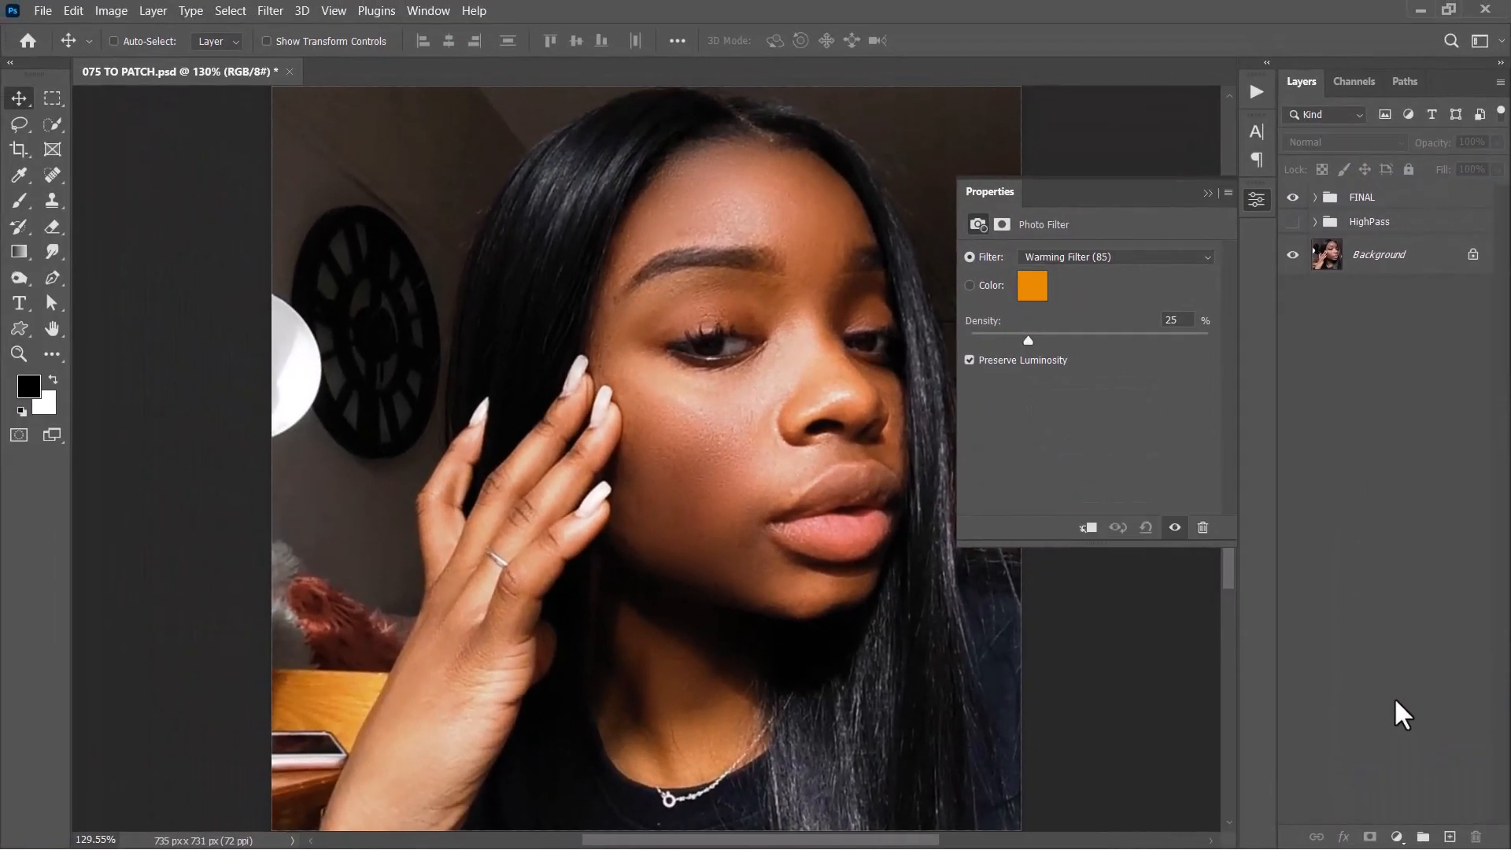
click(1089, 528)
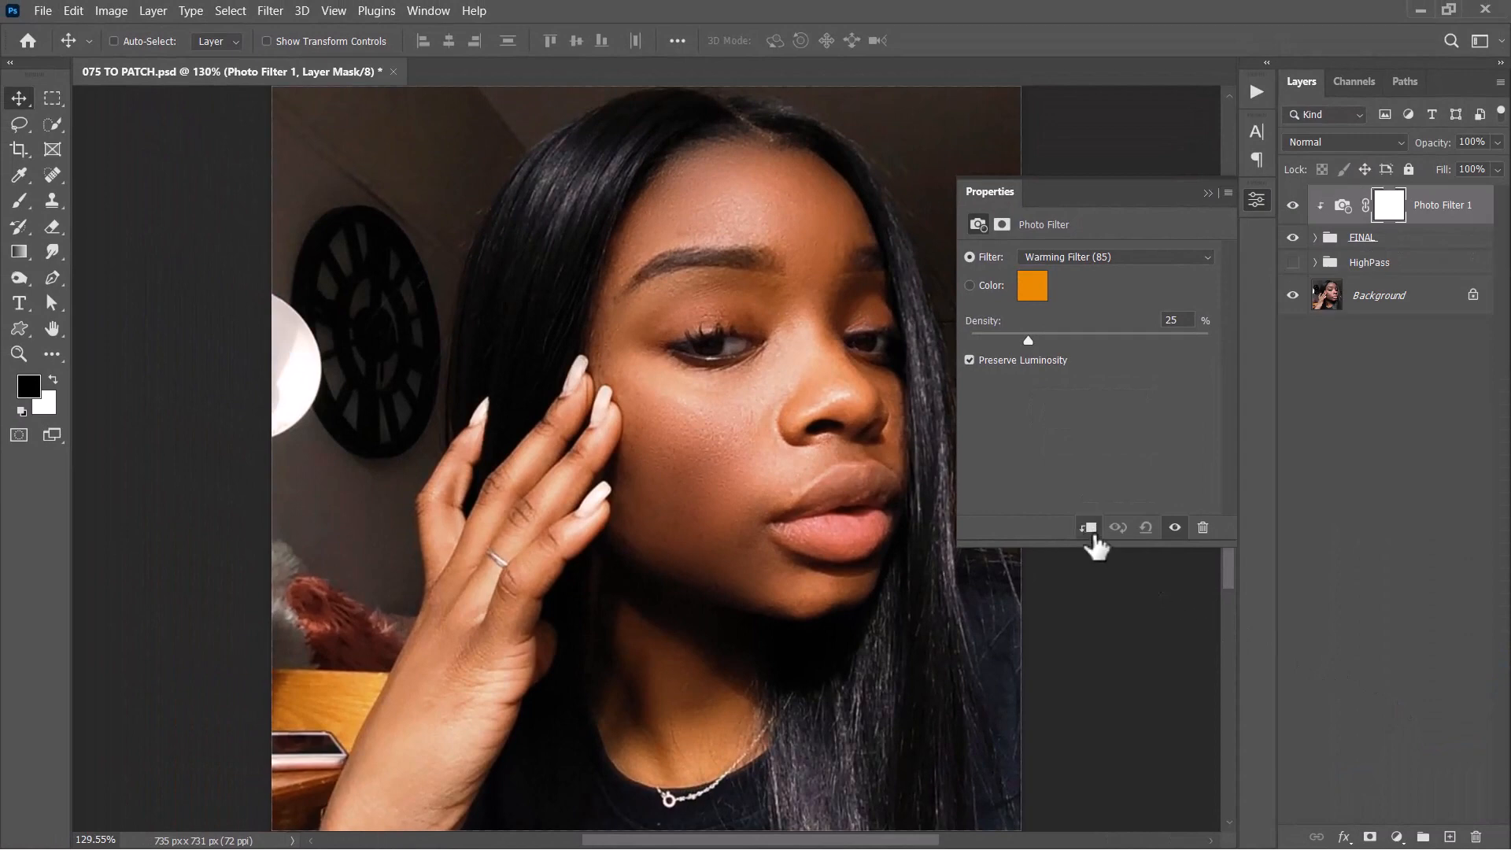
click(1077, 260)
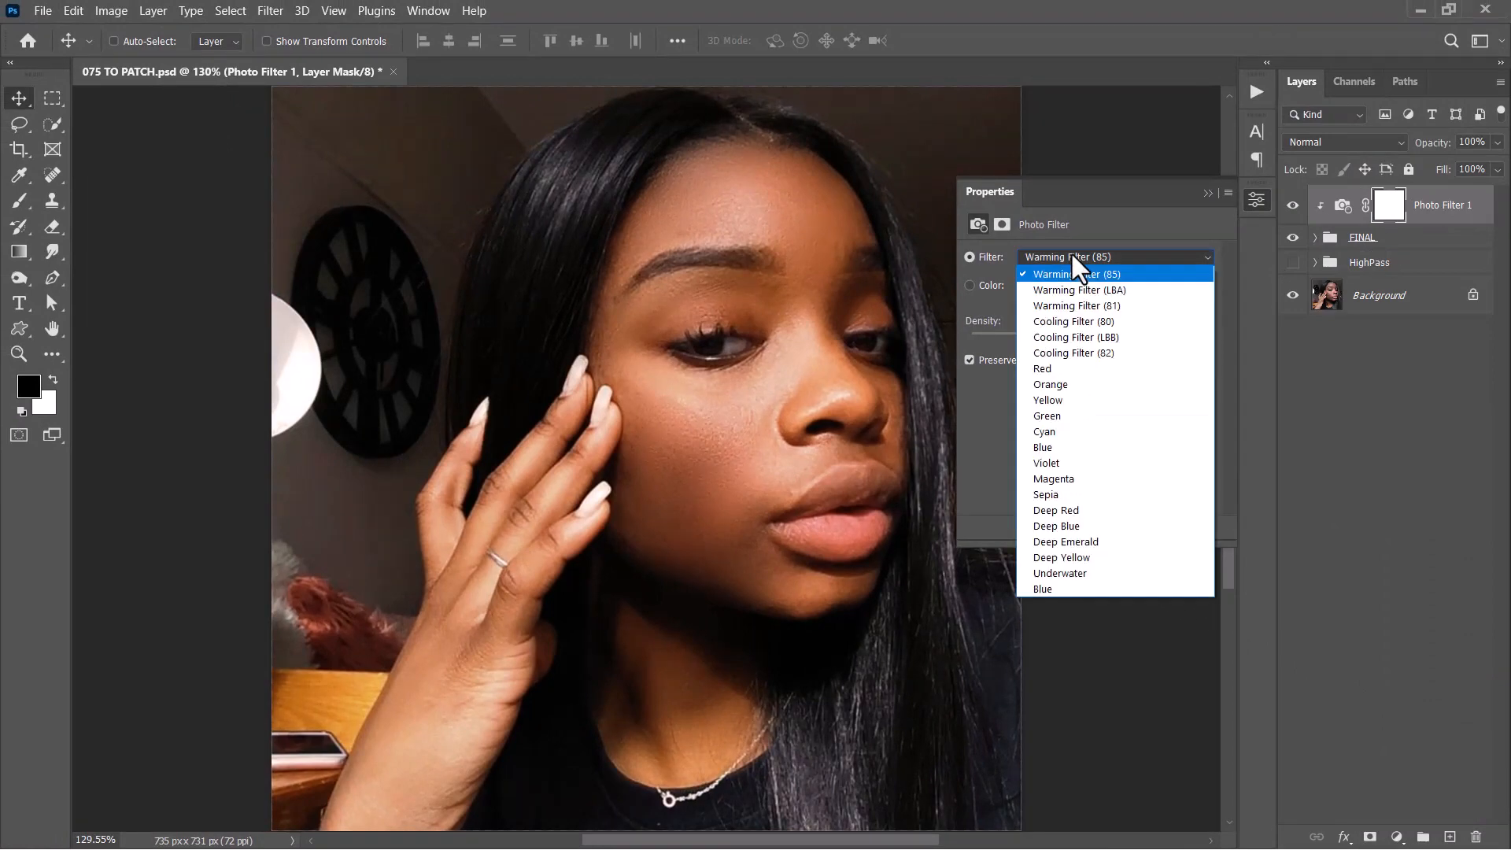
click(1084, 353)
click(1208, 193)
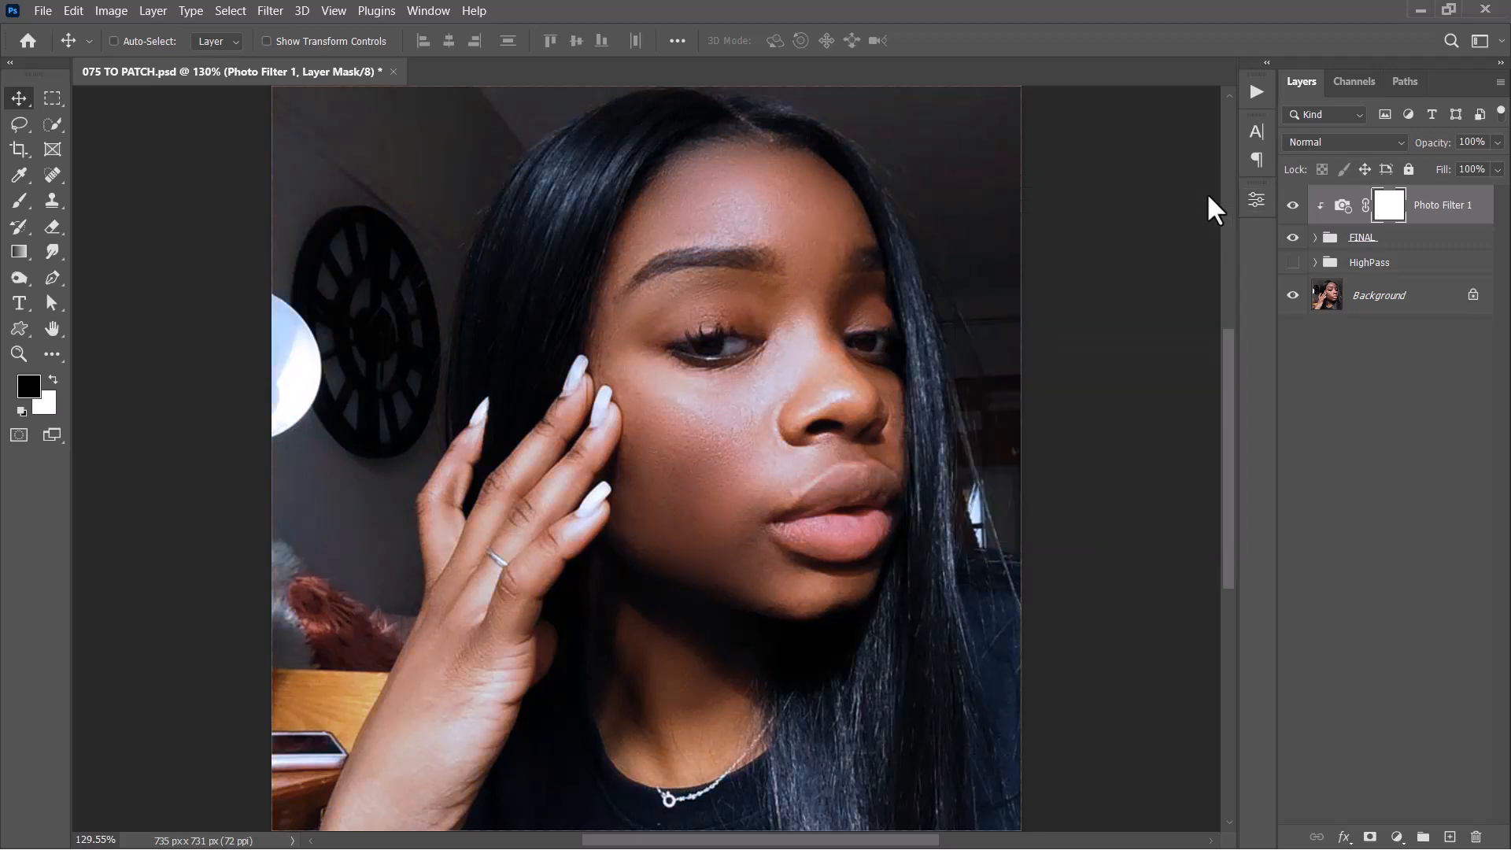
Step: Set the photo filter layer's opacity to 75% and compare the portrait with the filter hidden and shown
click(1478, 142)
text(75)
click(1293, 208)
click(1293, 206)
click(1293, 207)
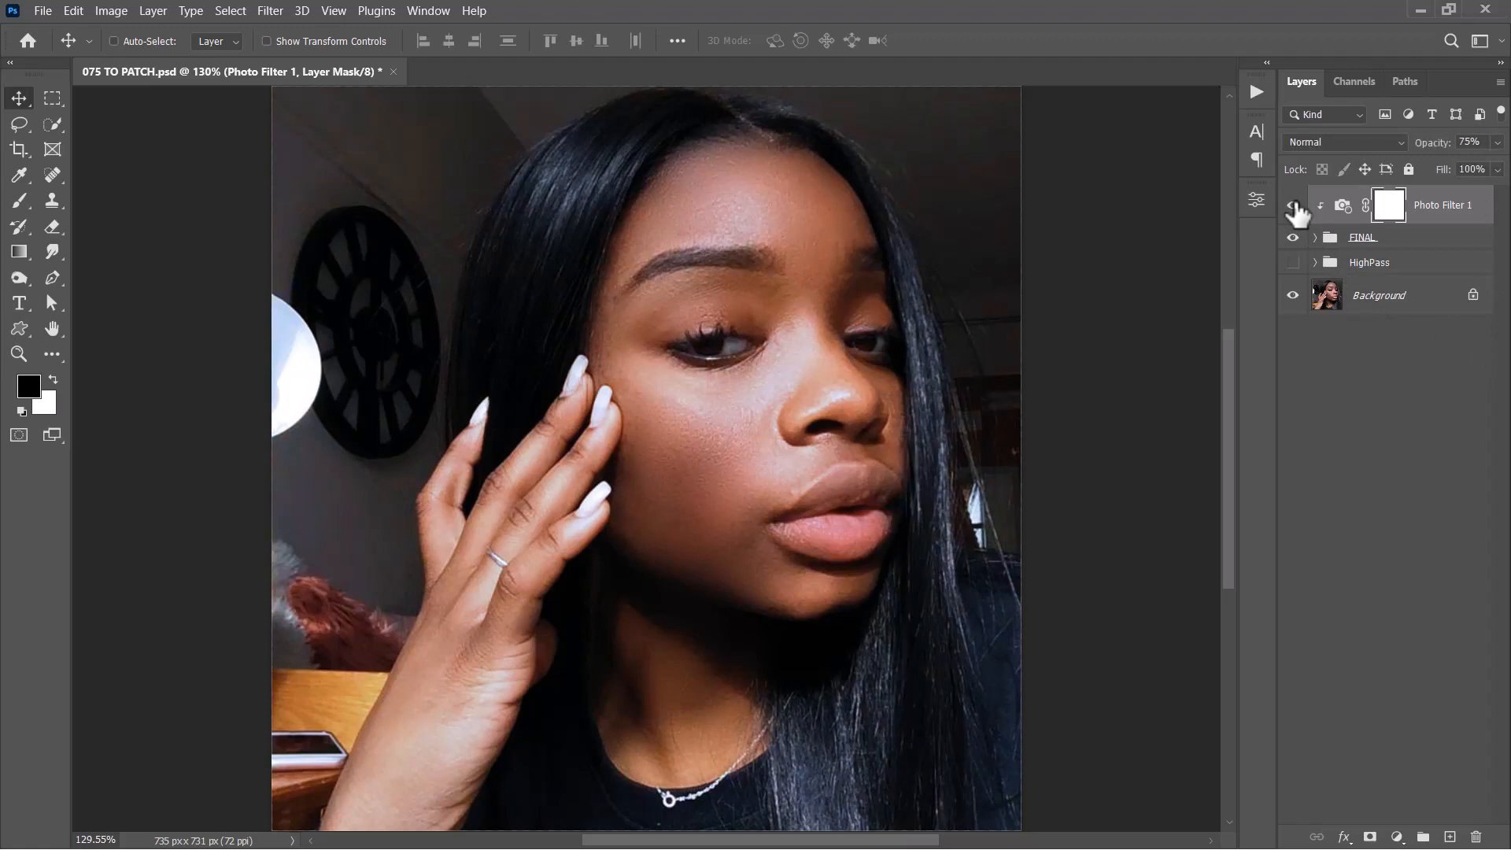